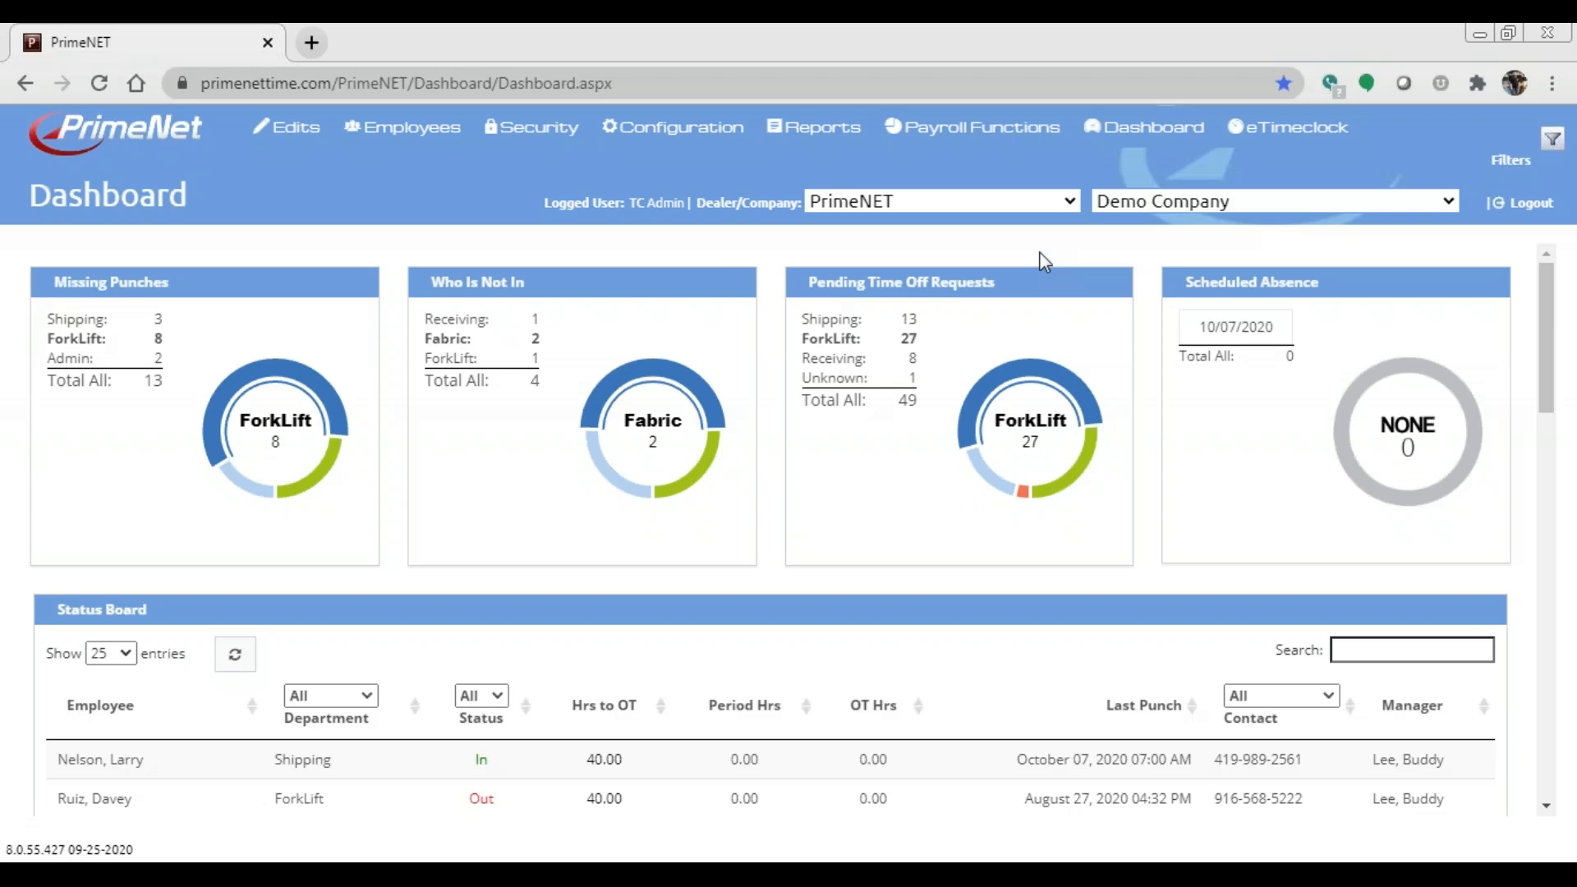
Look through the report categories, from Time and Supervisory through Shift Differential and Employees, to review the reports each one offers
{"action": "mouse_move", "coordinate": [813, 131]}
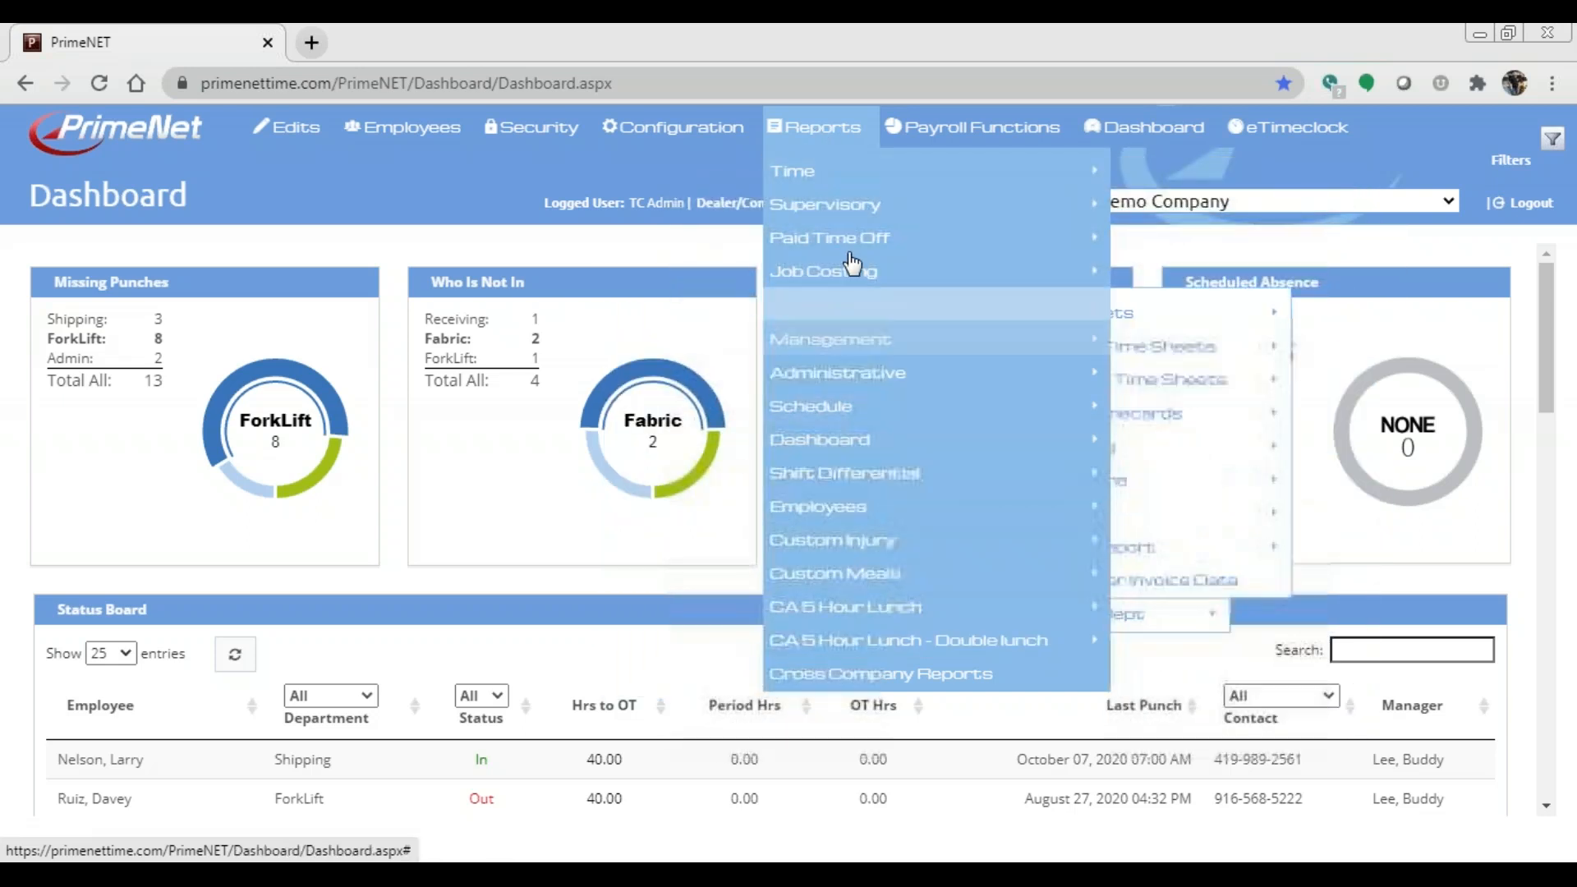
{"action": "mouse_move", "coordinate": [855, 180]}
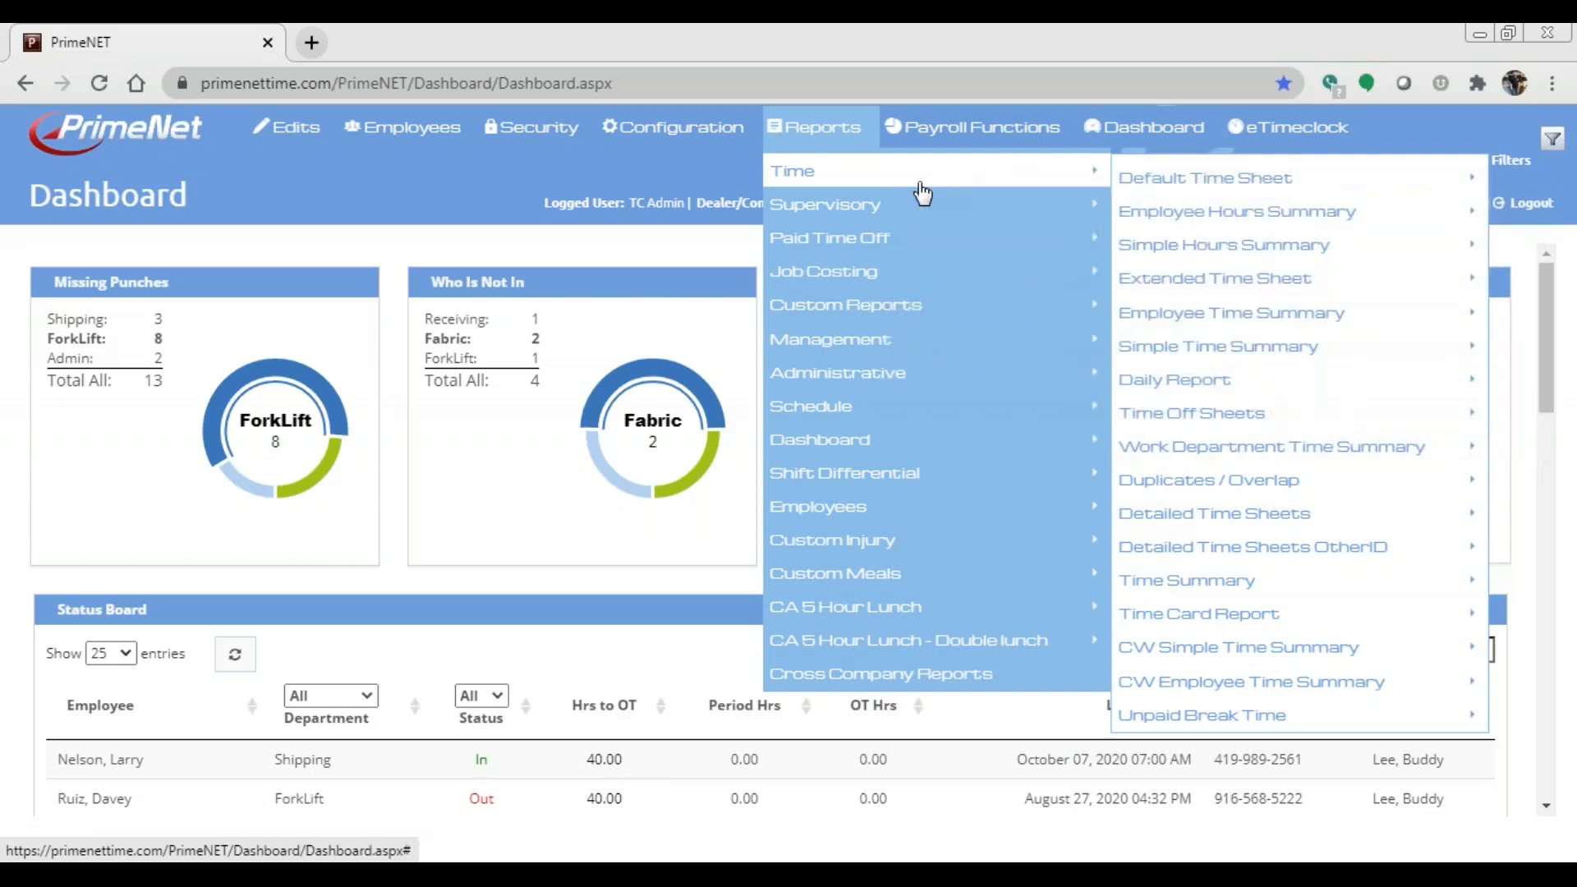
{"action": "mouse_move", "coordinate": [880, 215]}
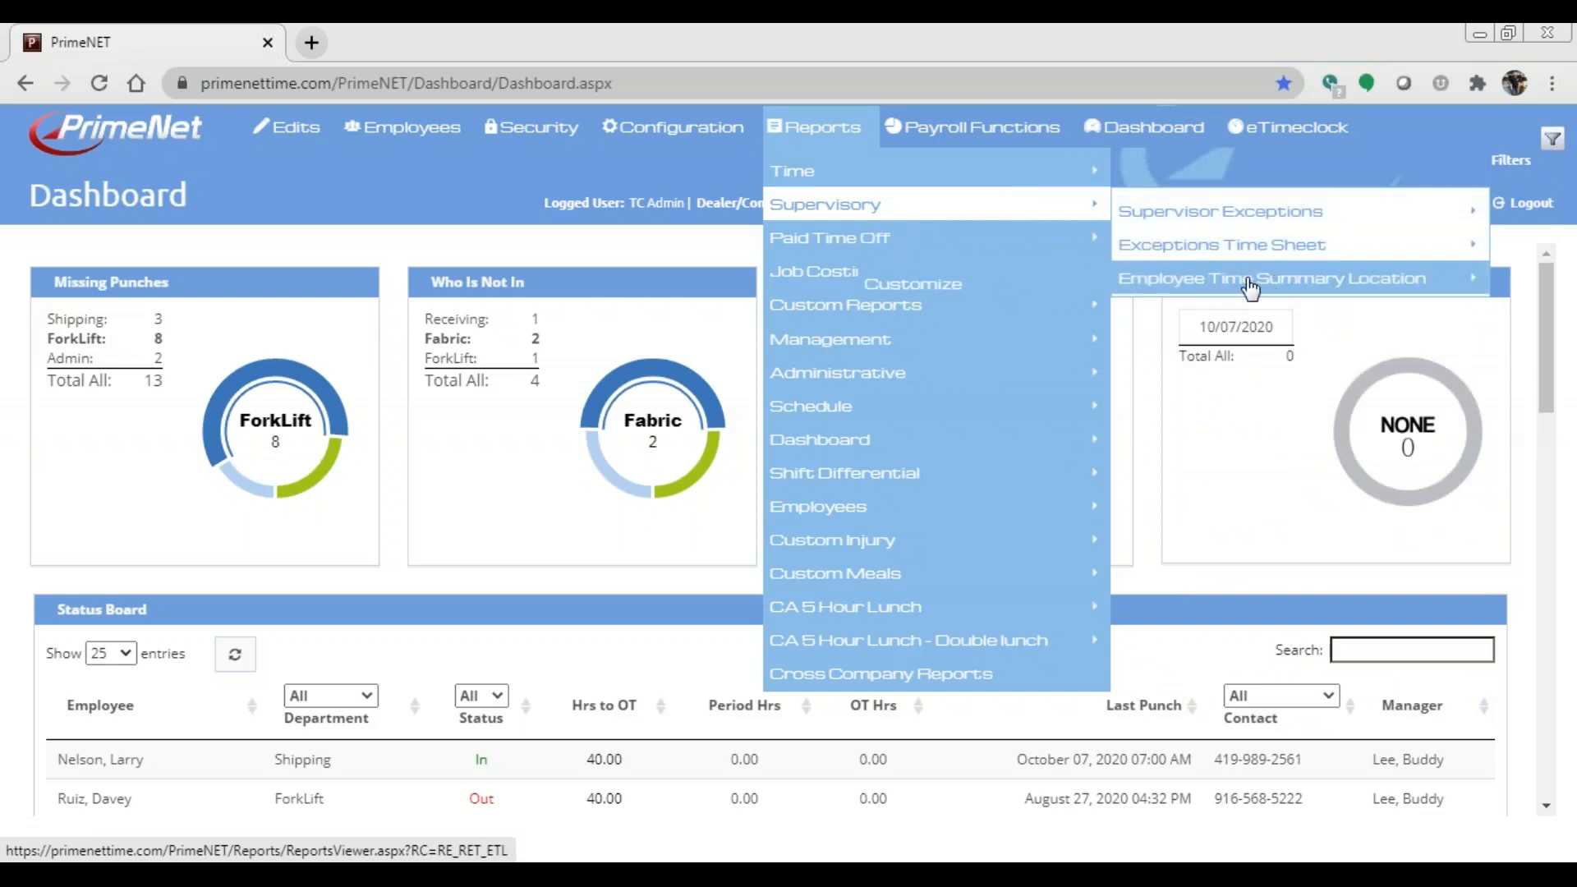
{"action": "mouse_move", "coordinate": [944, 246]}
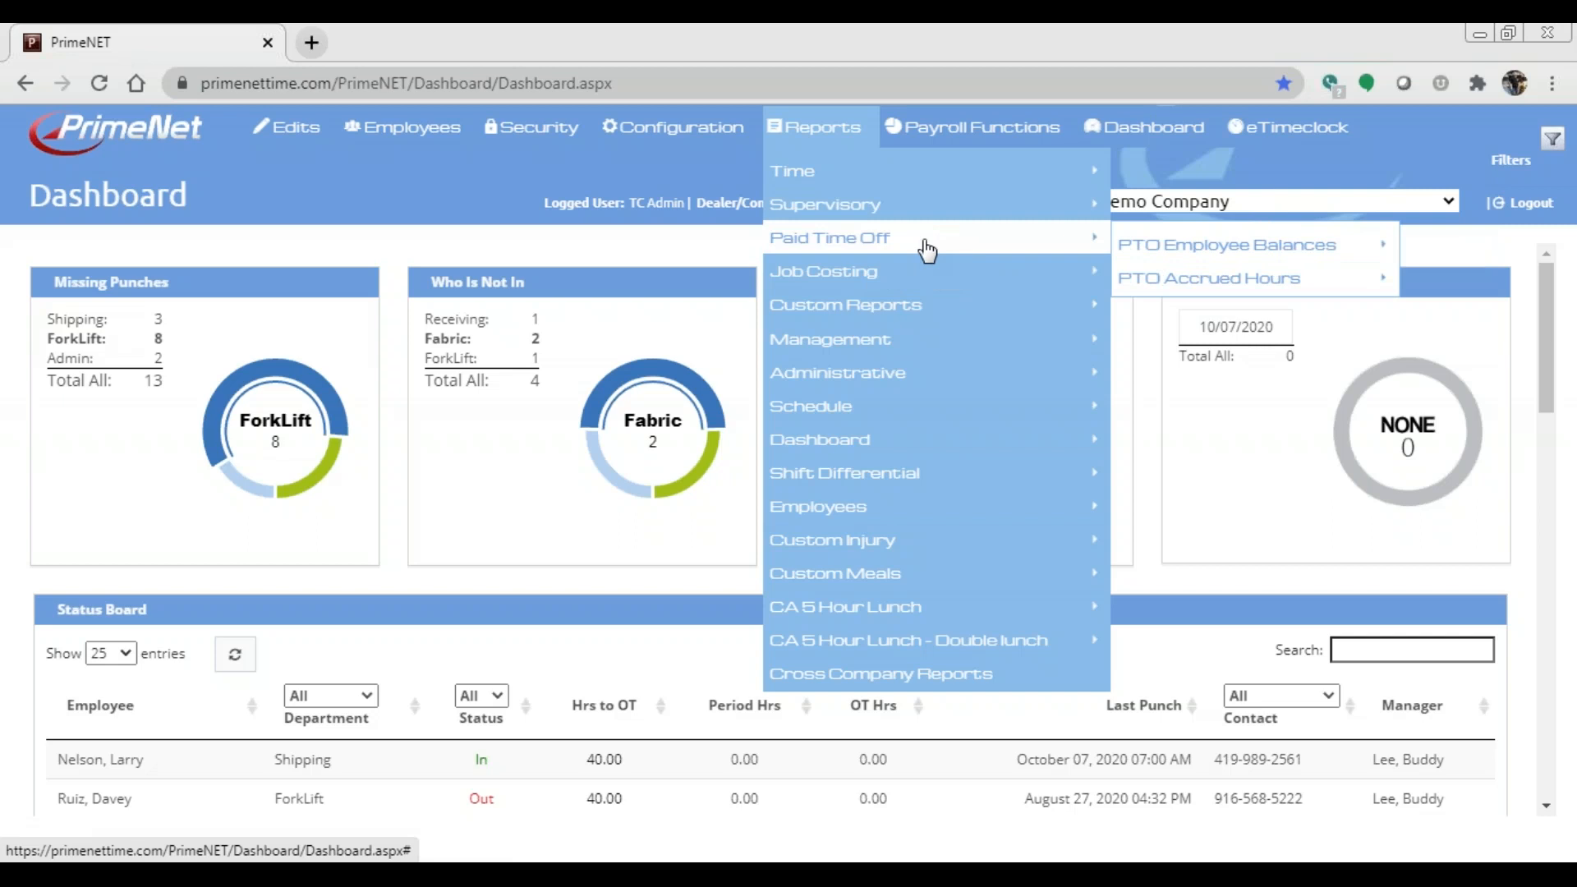
{"action": "mouse_move", "coordinate": [901, 277]}
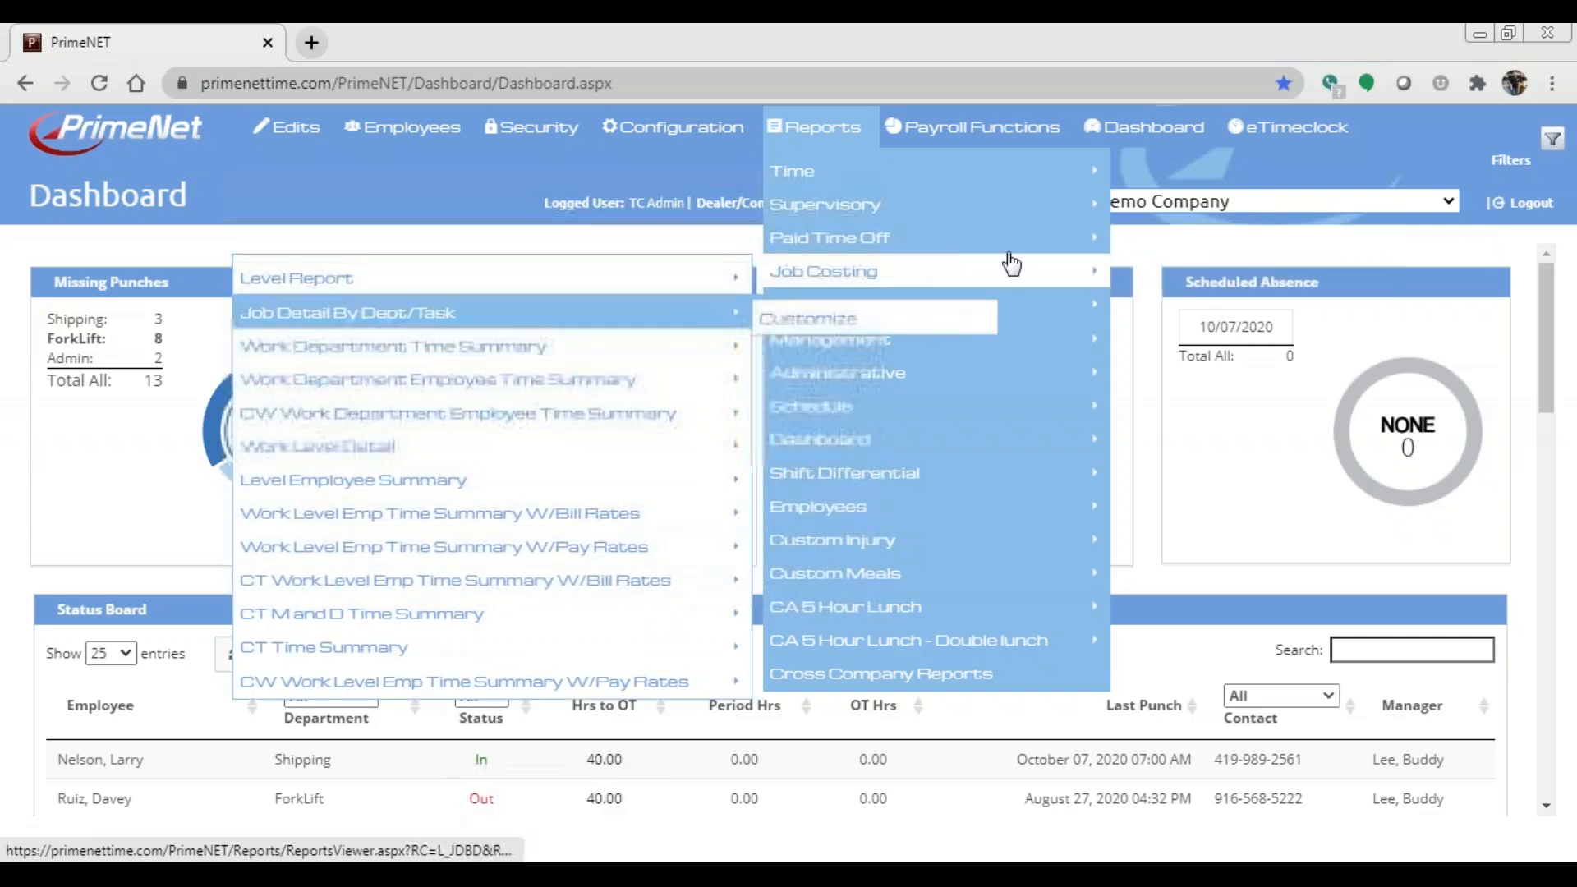
{"action": "mouse_move", "coordinate": [869, 306]}
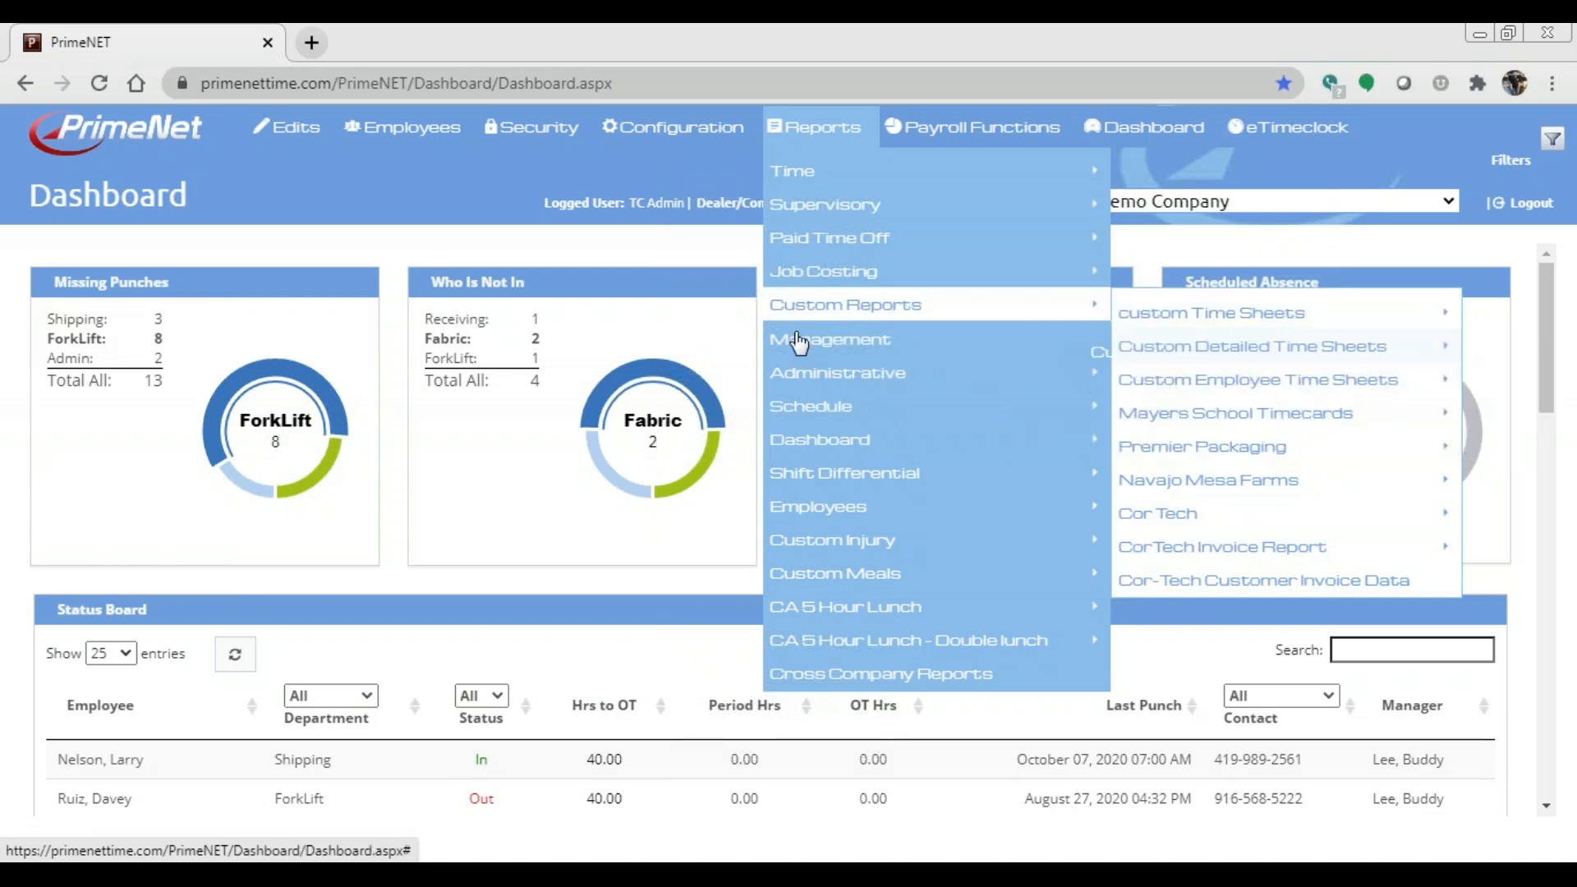
{"action": "mouse_move", "coordinate": [799, 343]}
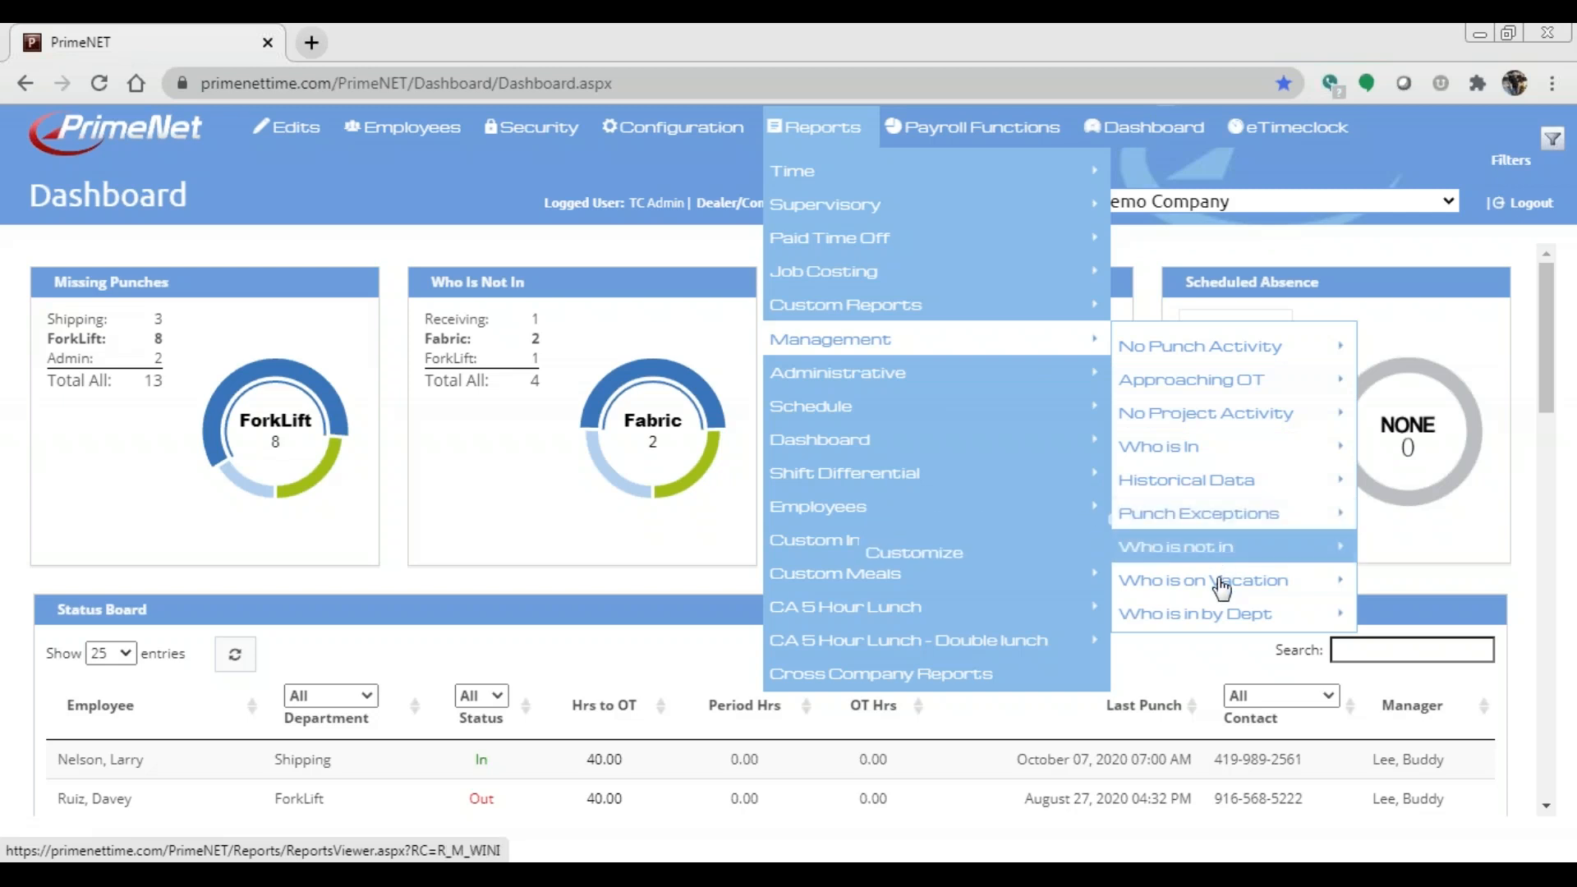
{"action": "mouse_move", "coordinate": [861, 386]}
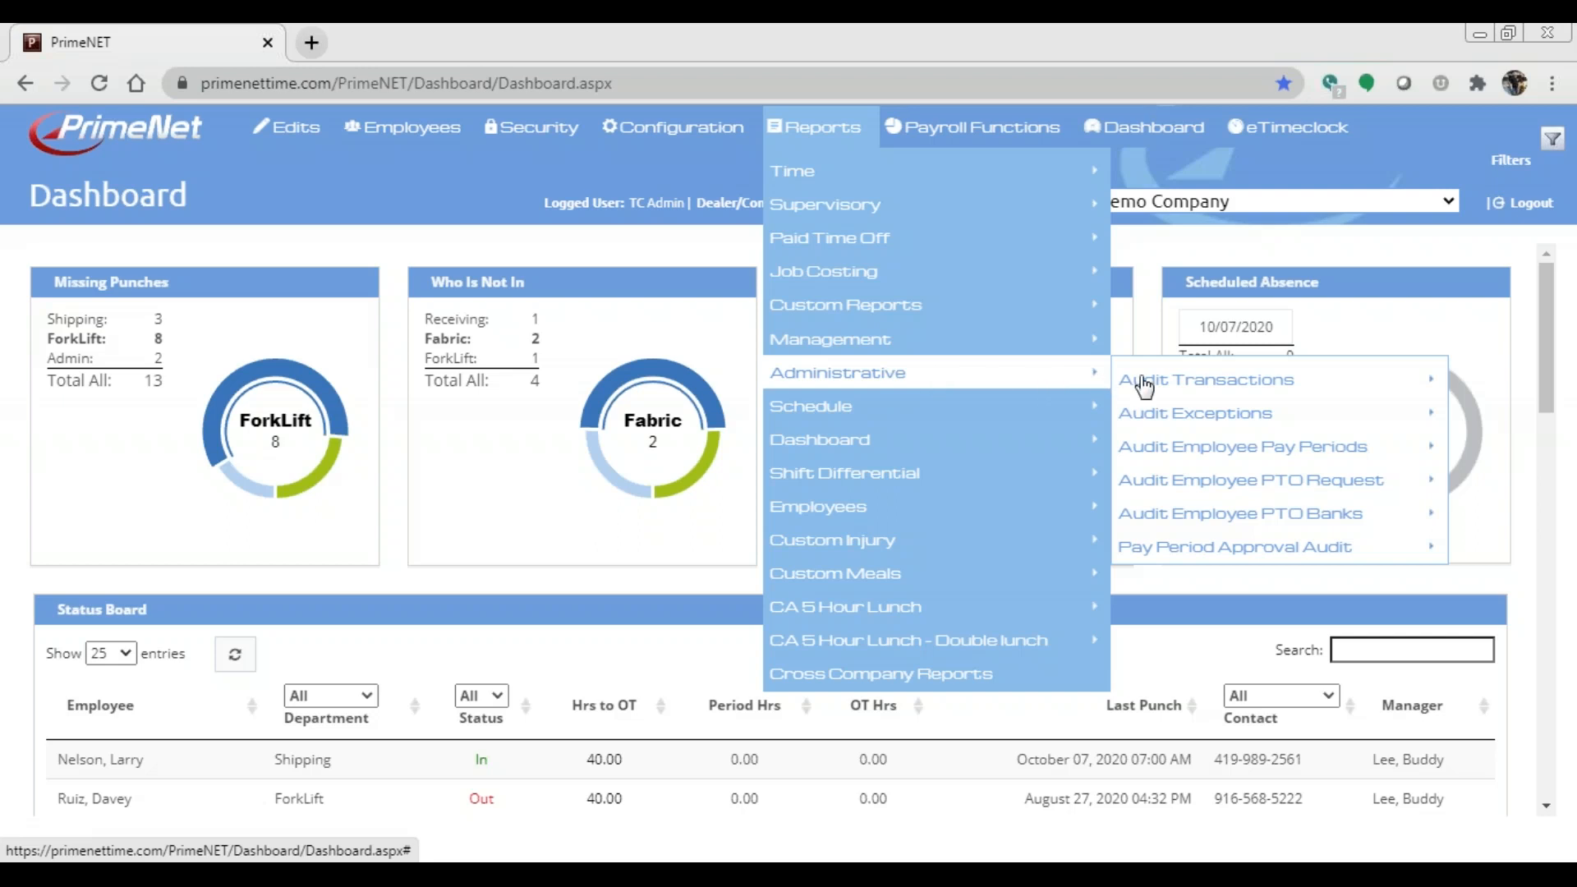
{"action": "mouse_move", "coordinate": [1161, 384]}
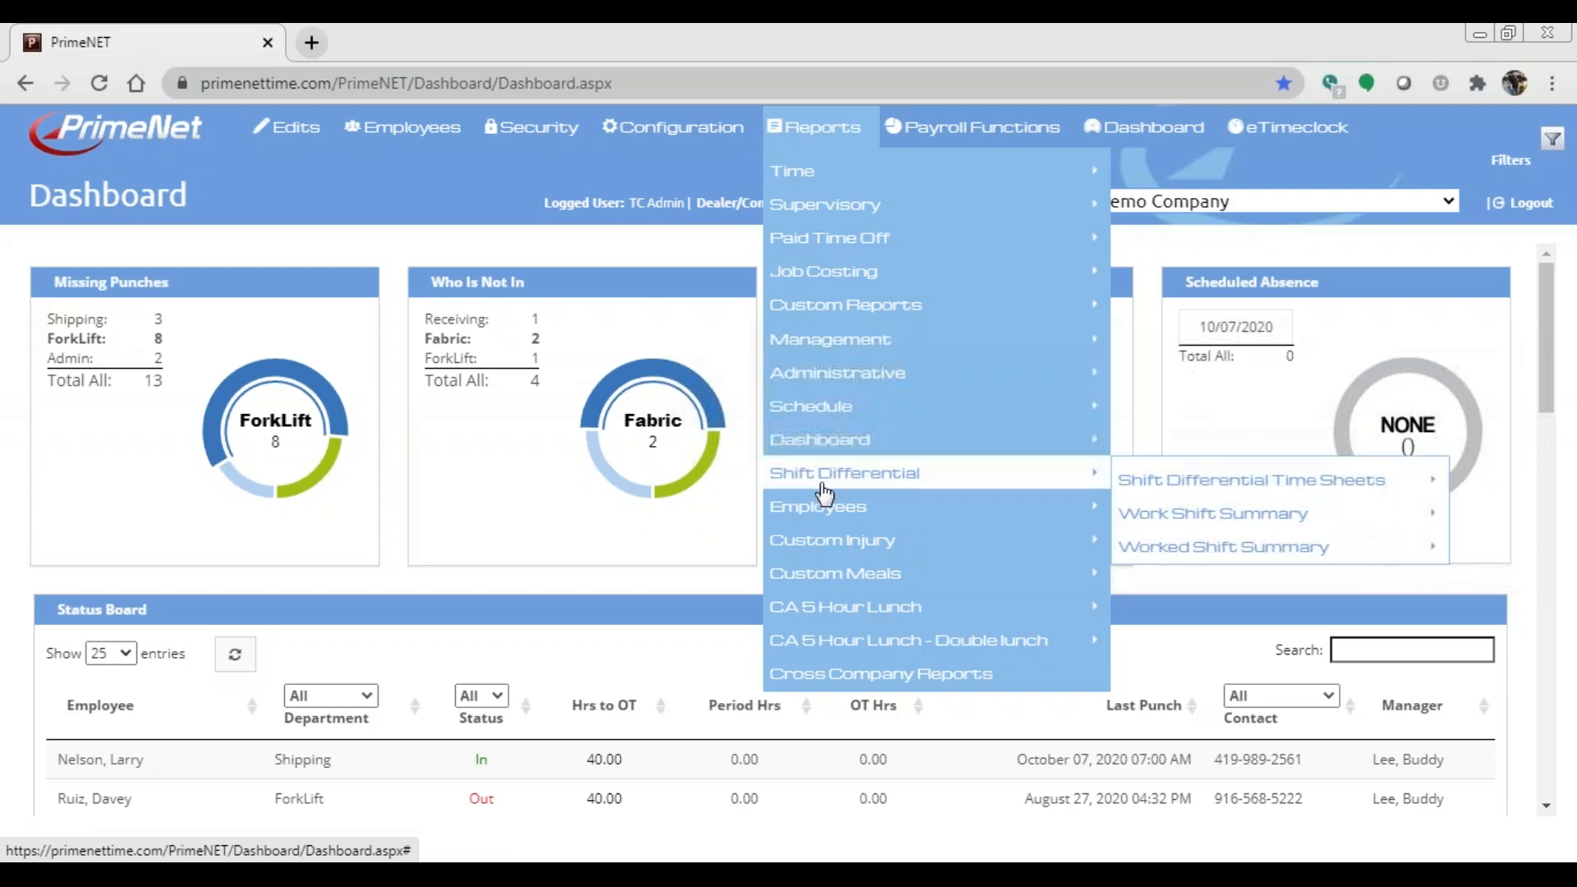
{"action": "mouse_move", "coordinate": [825, 522]}
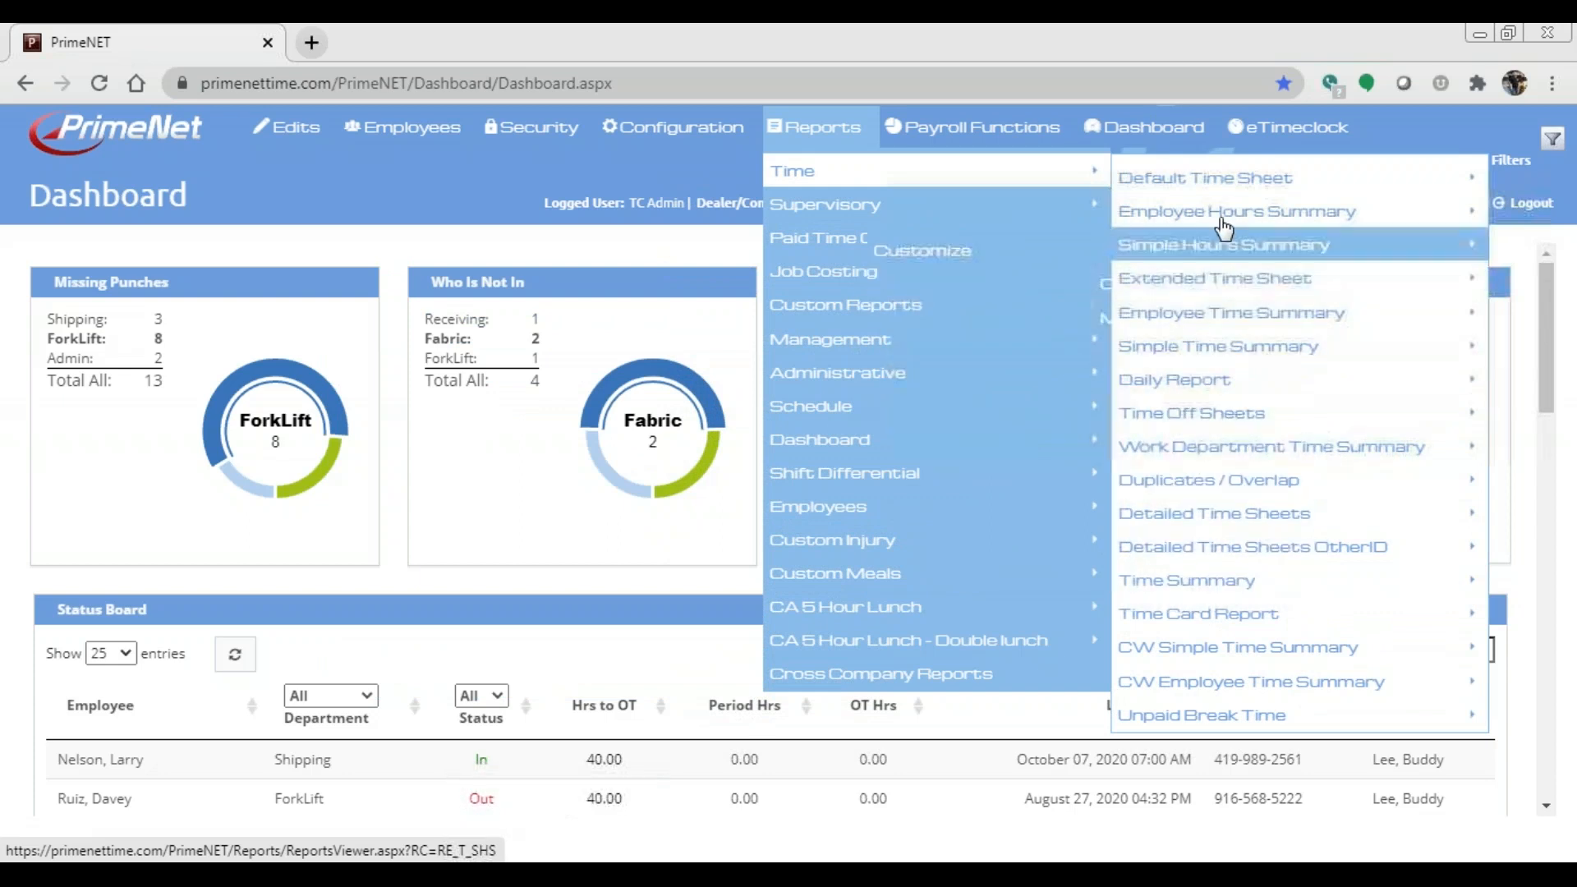
Check the saved custom versions of Employee Time Summary and Default Time Sheet, and open the standard Default Time Sheet report
{"action": "mouse_move", "coordinate": [1183, 317]}
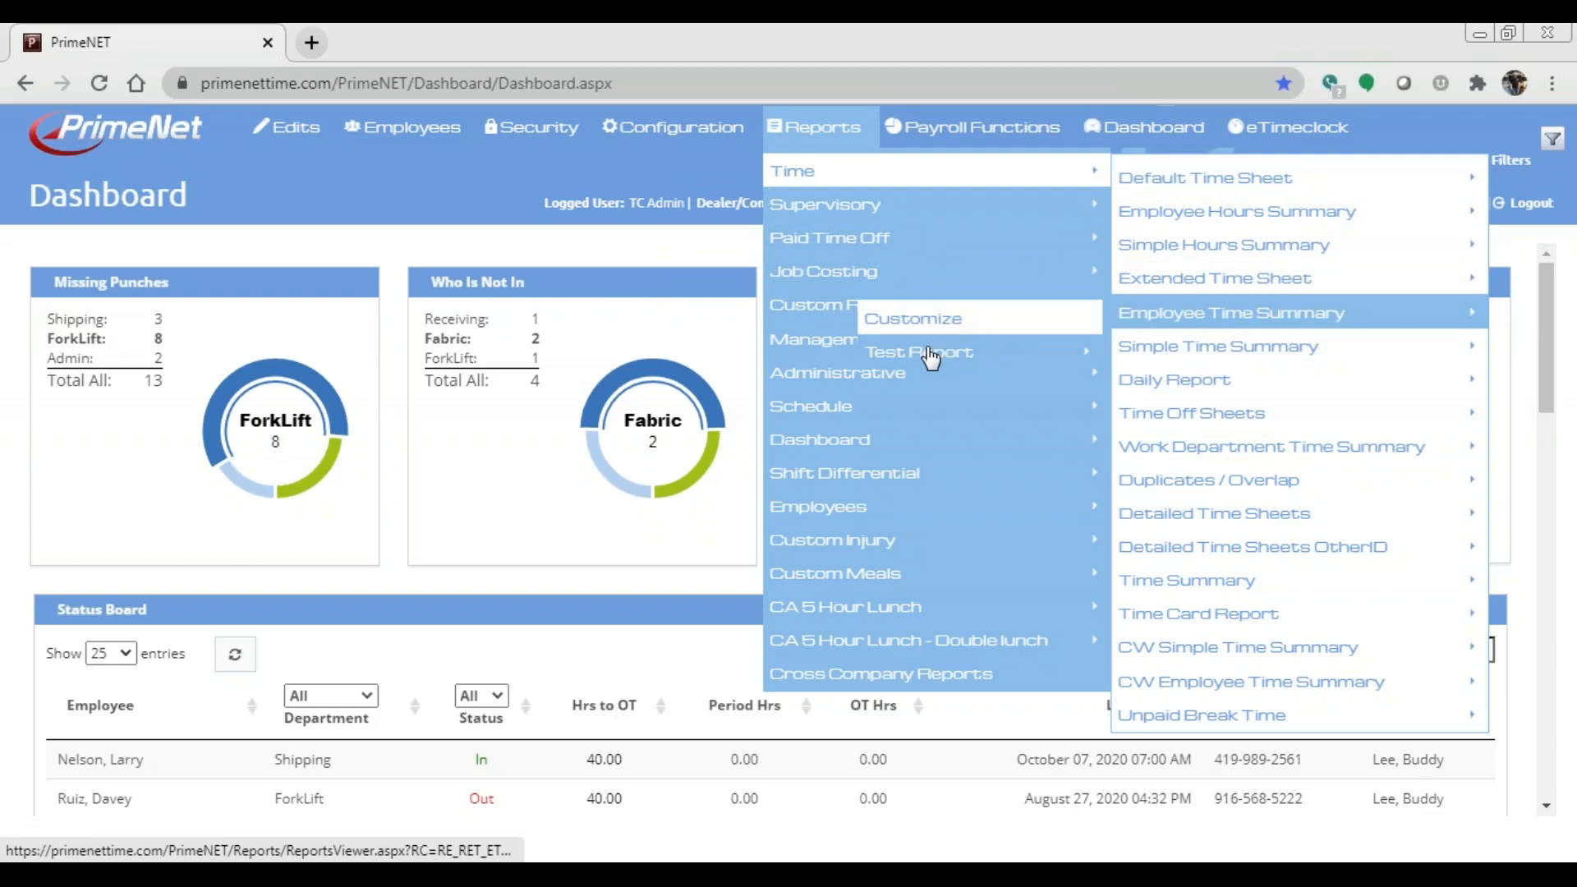
{"action": "mouse_move", "coordinate": [963, 355]}
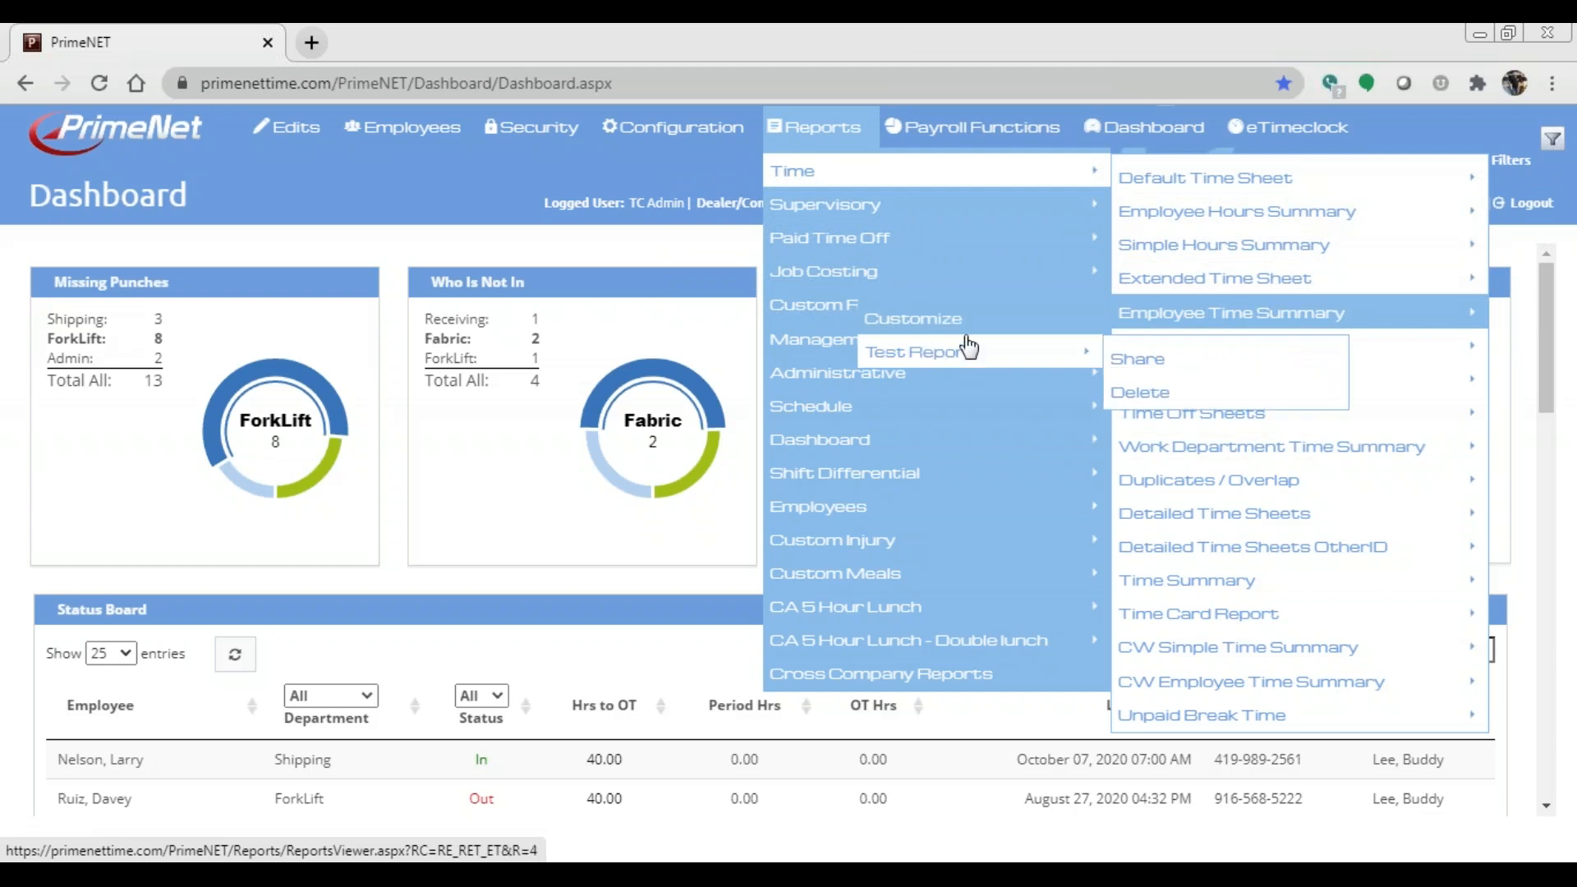
{"action": "mouse_move", "coordinate": [1150, 179]}
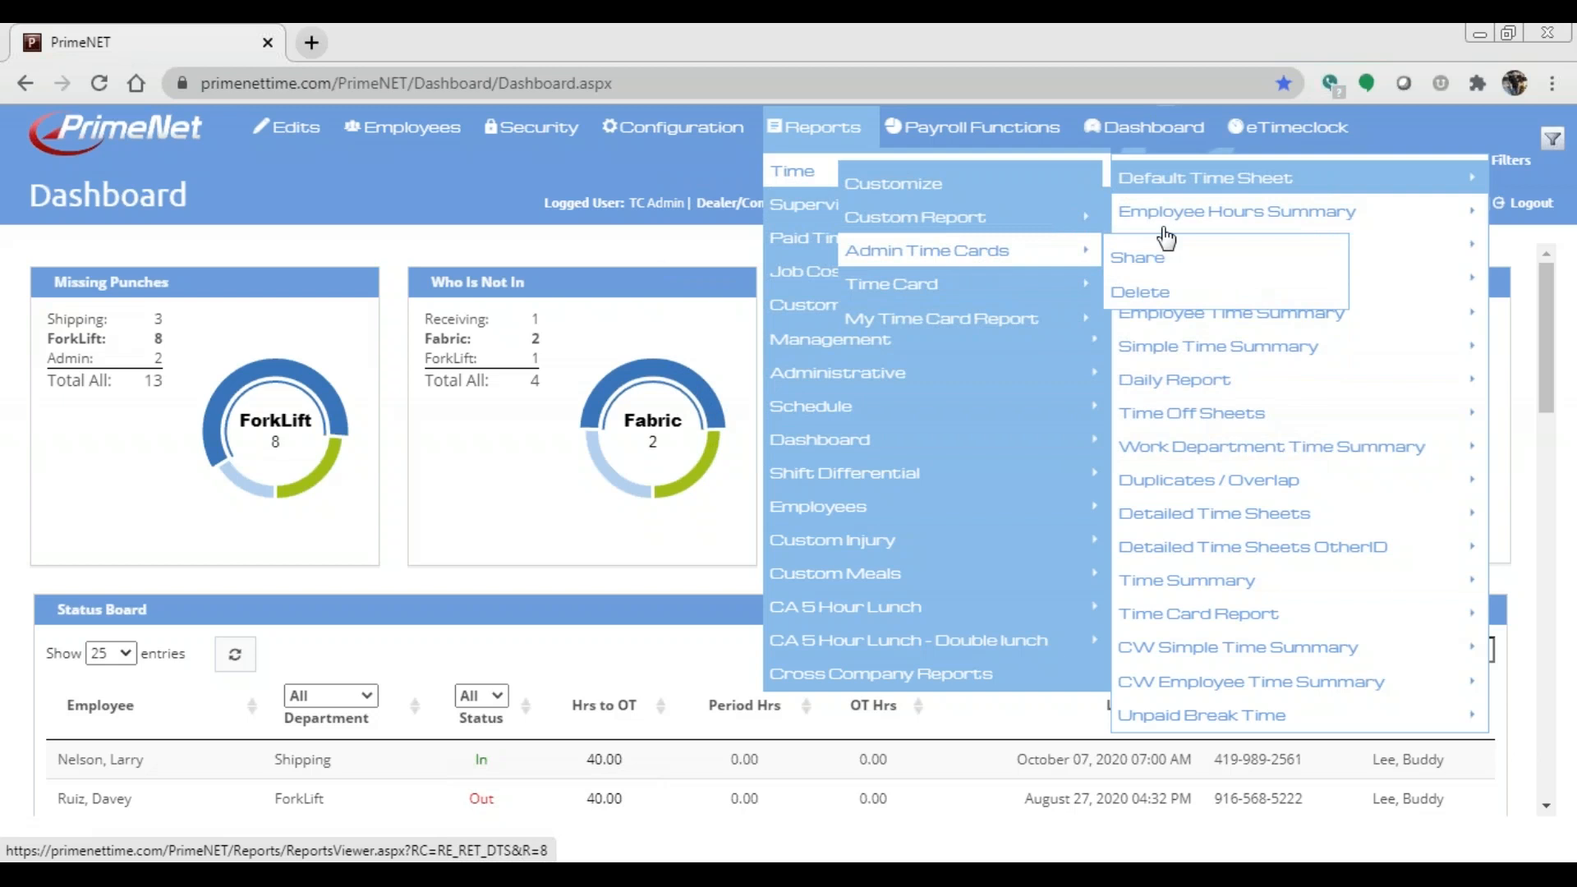
{"action": "left_click", "coordinate": [1226, 183]}
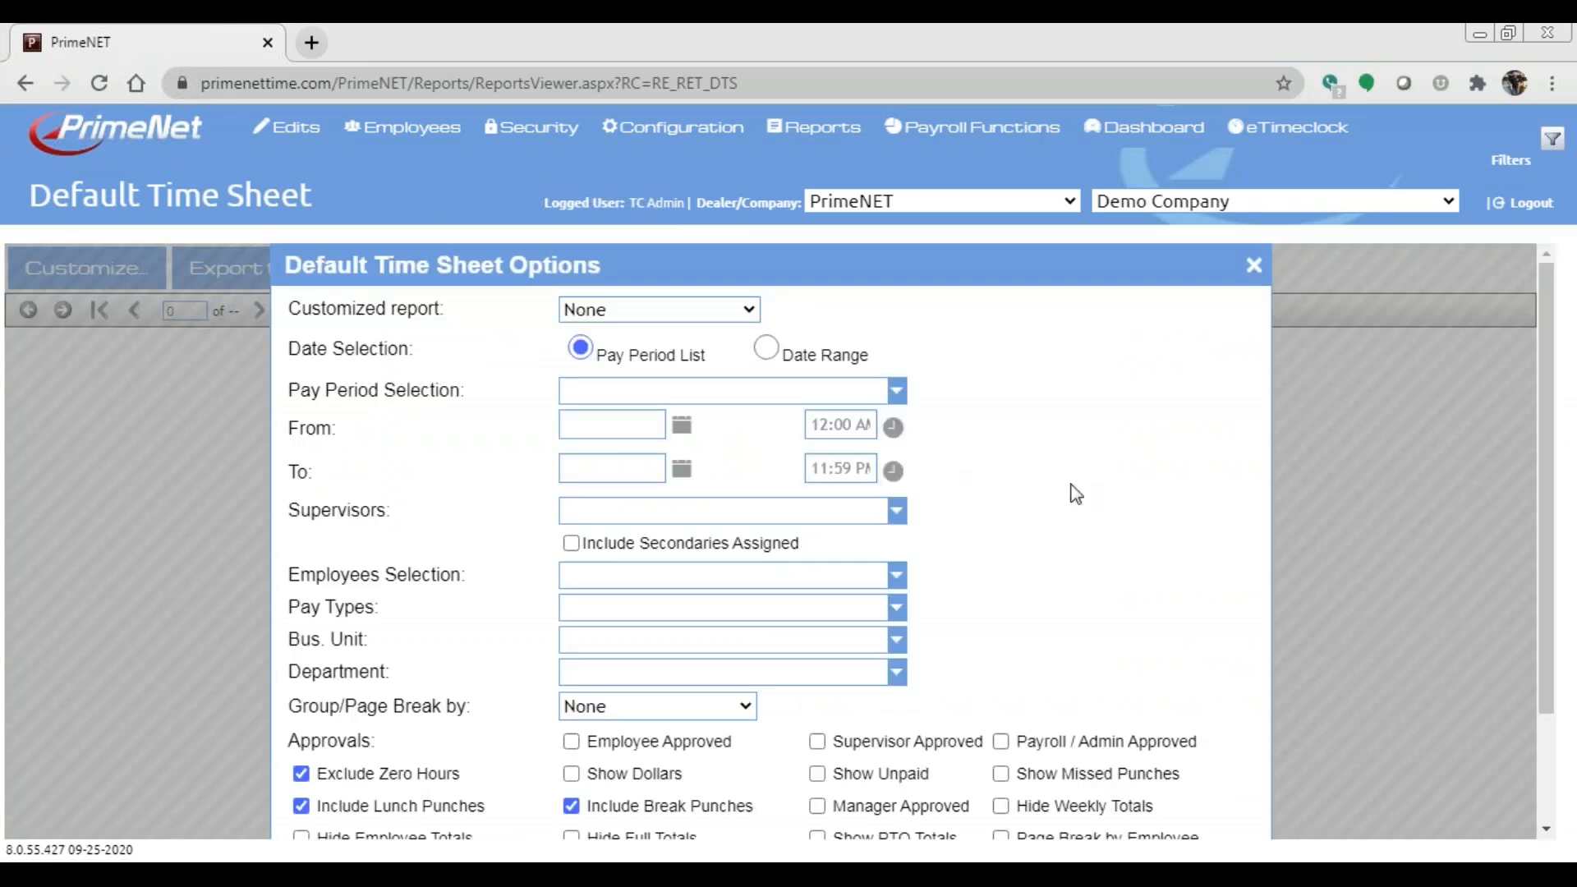
Enable Show Unpaid, Show Missed Punches, Page Break by Employee, Show Notes, Limit Size of Notes and Employee Verify/Approve, and disable Exclude Zero Hours
{"action": "scroll", "coordinate": [1082, 494], "scroll_direction": "down", "scroll_amount": 2}
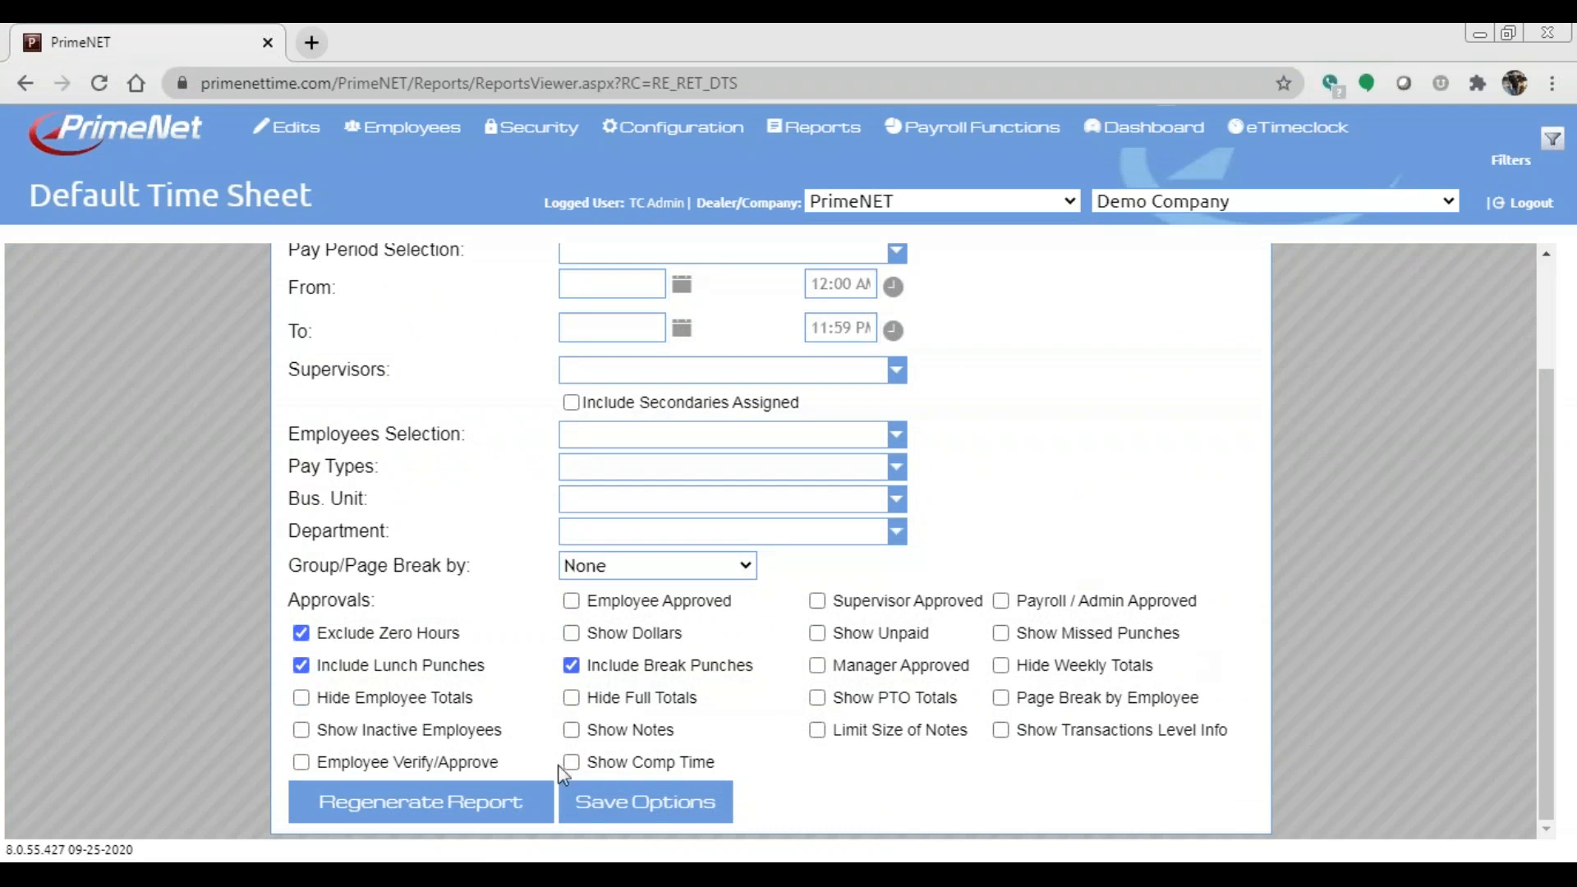
{"action": "left_click", "coordinate": [817, 635]}
{"action": "left_click", "coordinate": [1001, 634]}
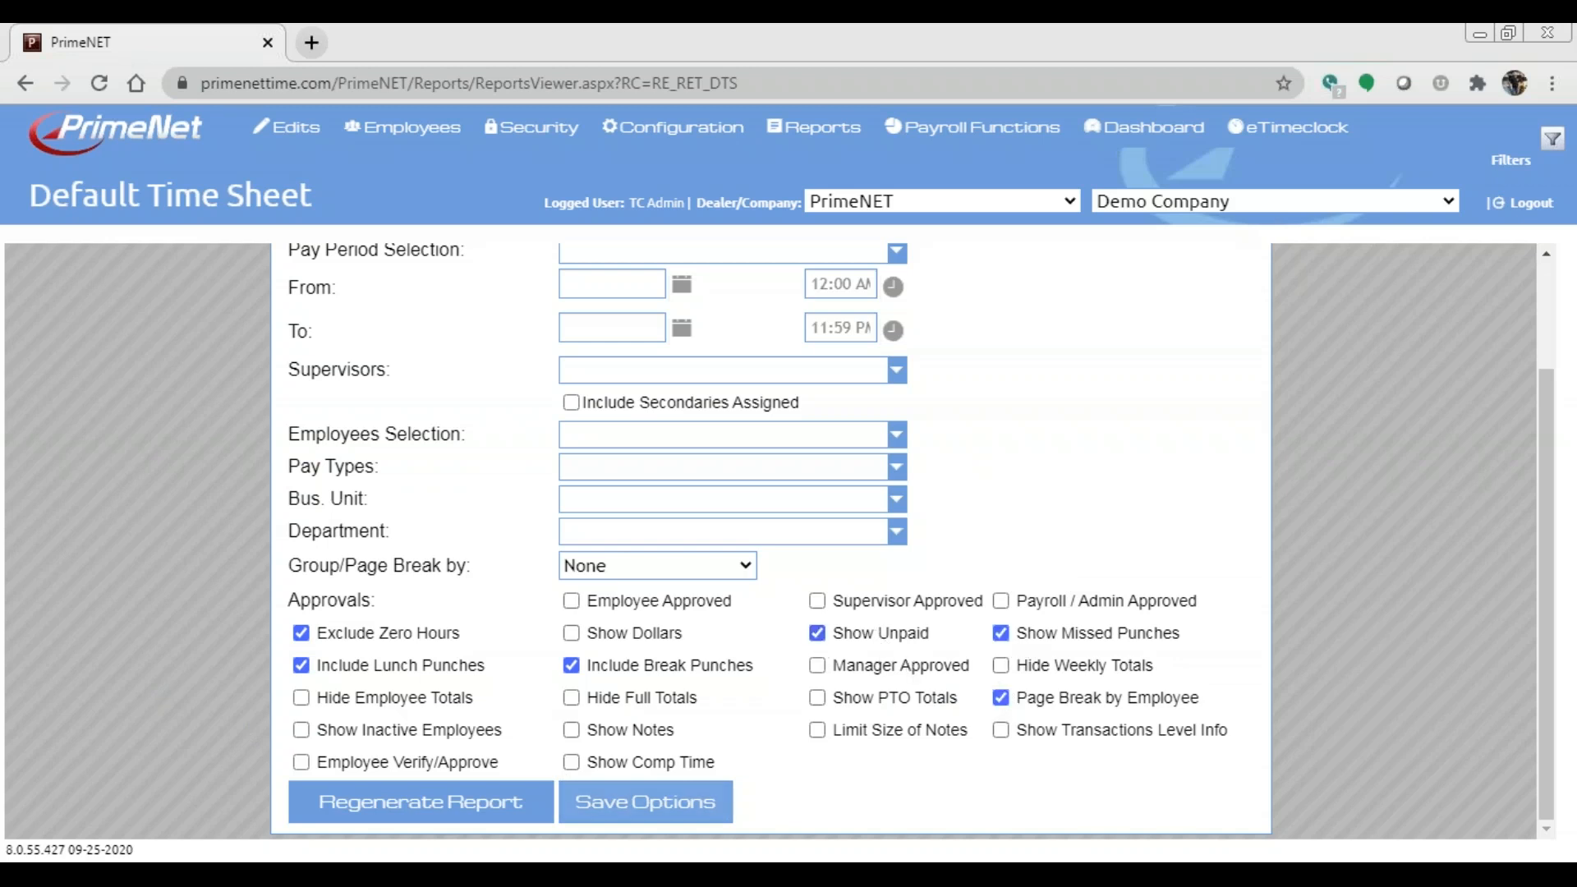
{"action": "left_click", "coordinate": [572, 732]}
{"action": "left_click", "coordinate": [301, 634]}
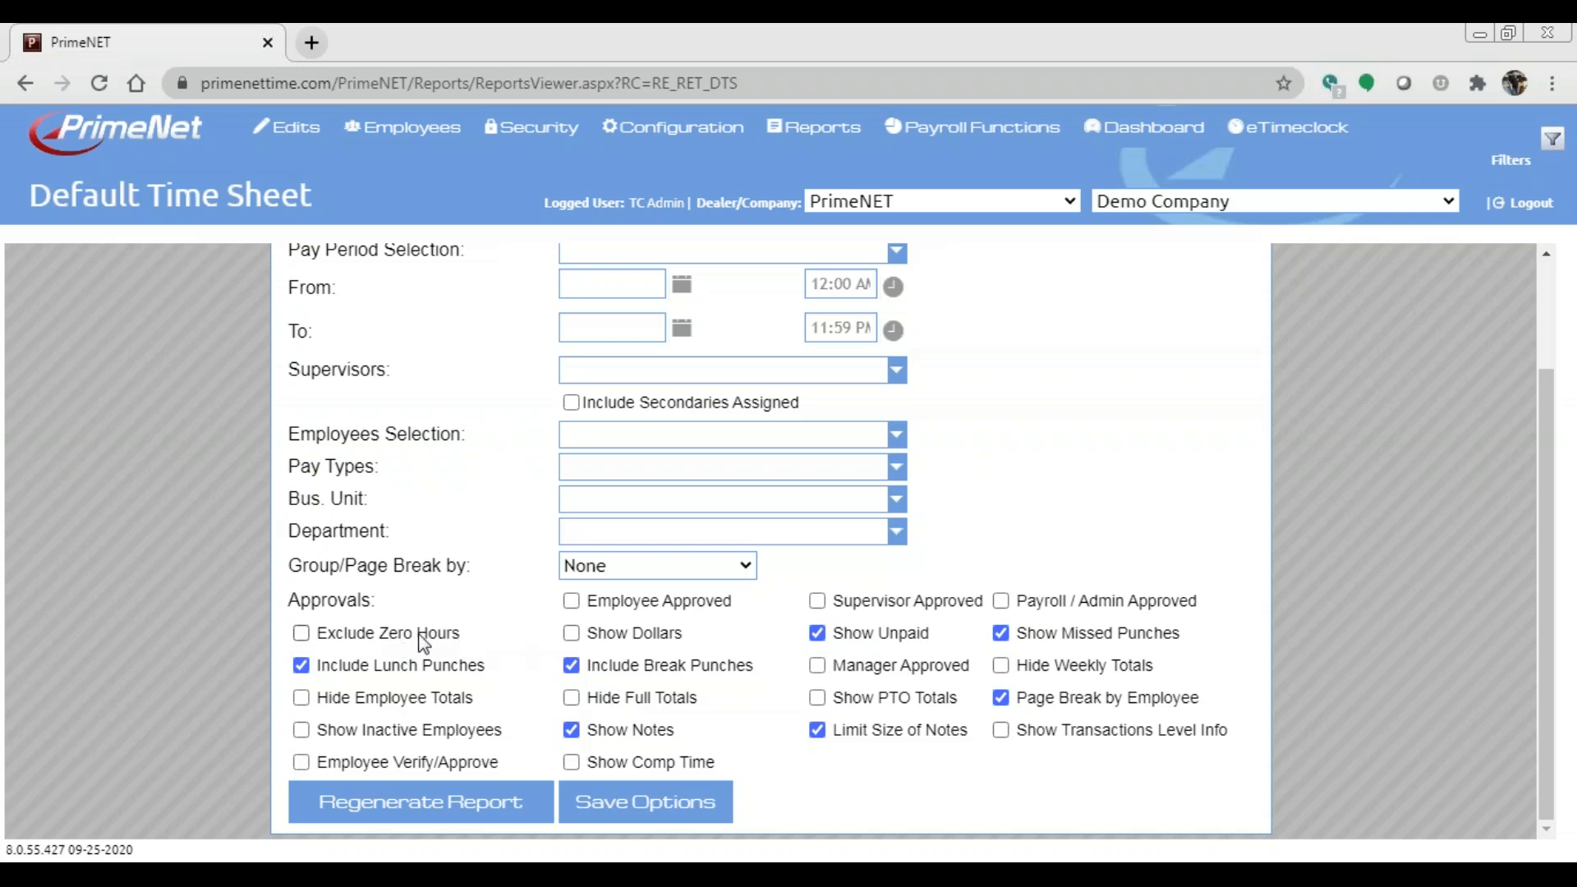
{"action": "left_click", "coordinate": [302, 762]}
Try grouping the report by Level2 - Department and by Level3 - Vendor, and return the grouping to None
{"action": "left_click", "coordinate": [673, 573]}
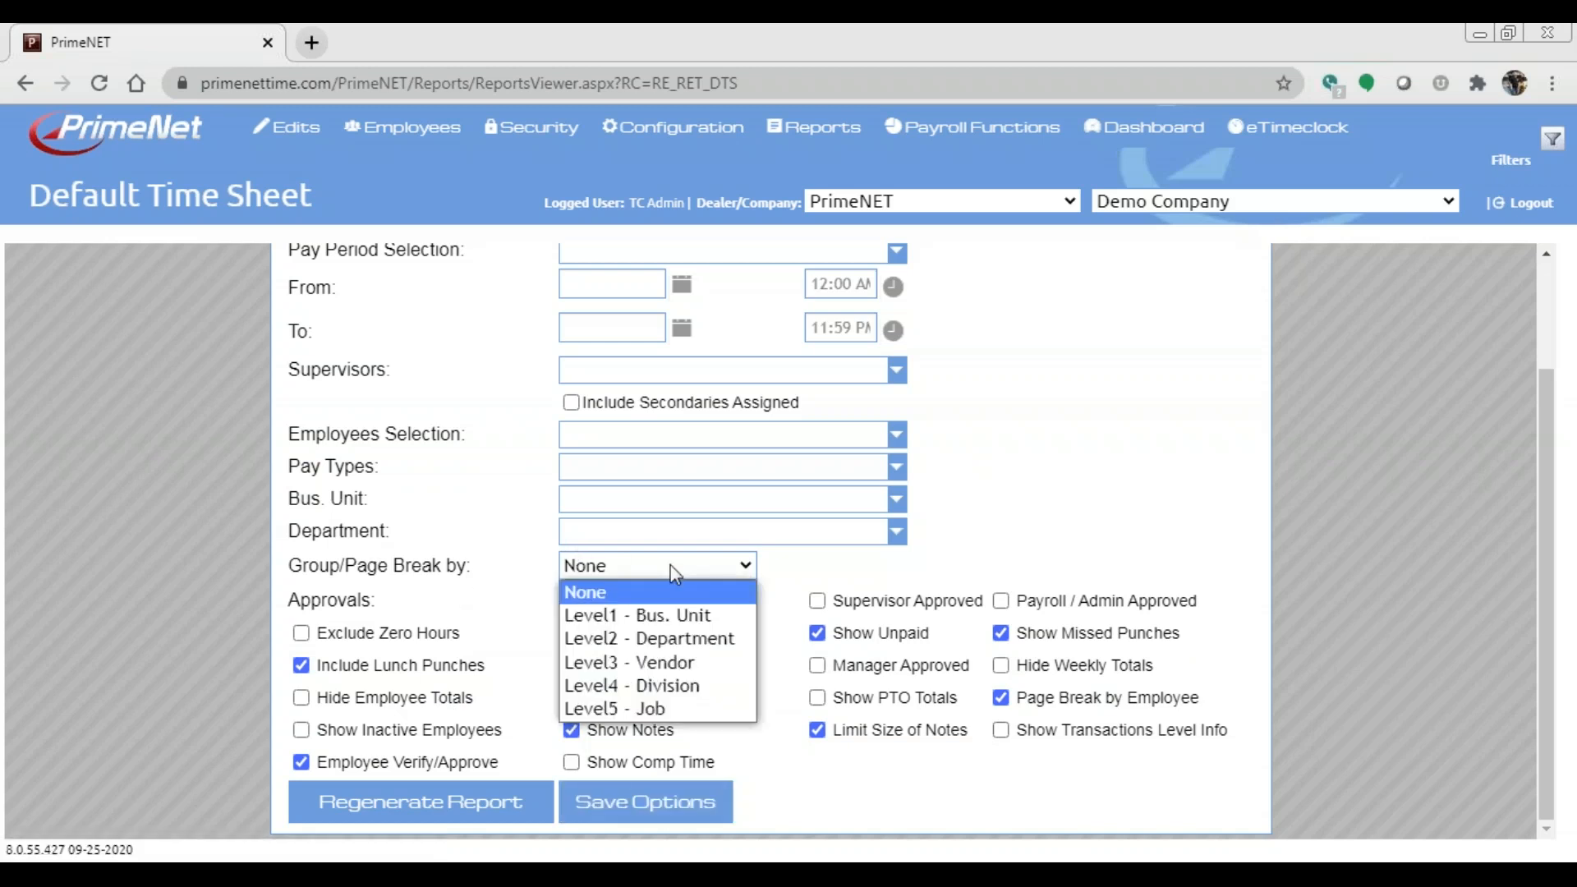
{"action": "left_click", "coordinate": [655, 634]}
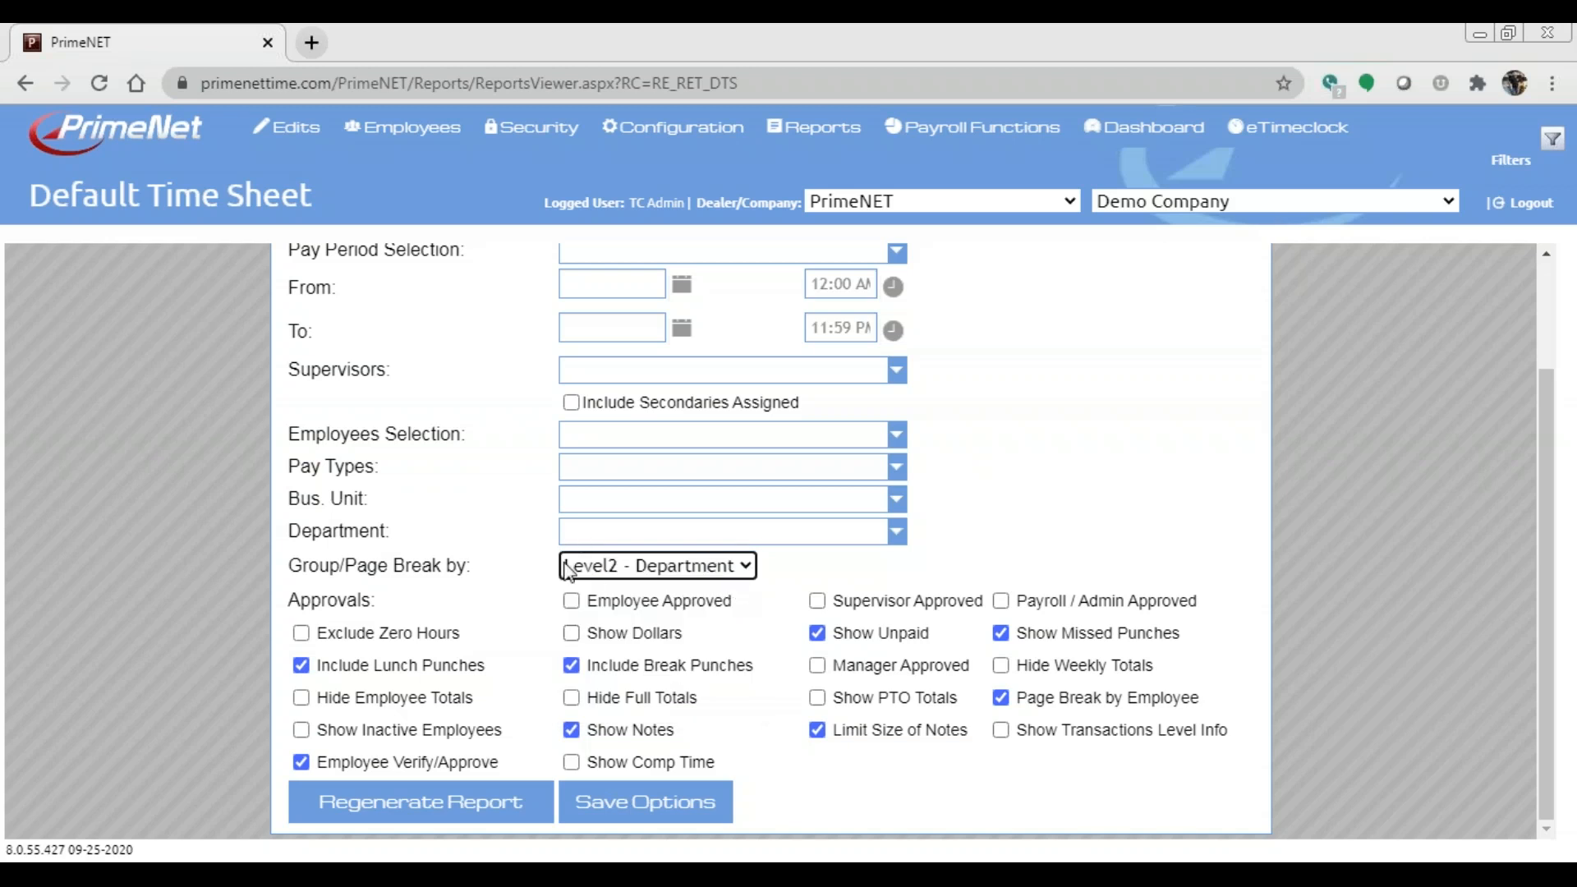
{"action": "left_click", "coordinate": [685, 575]}
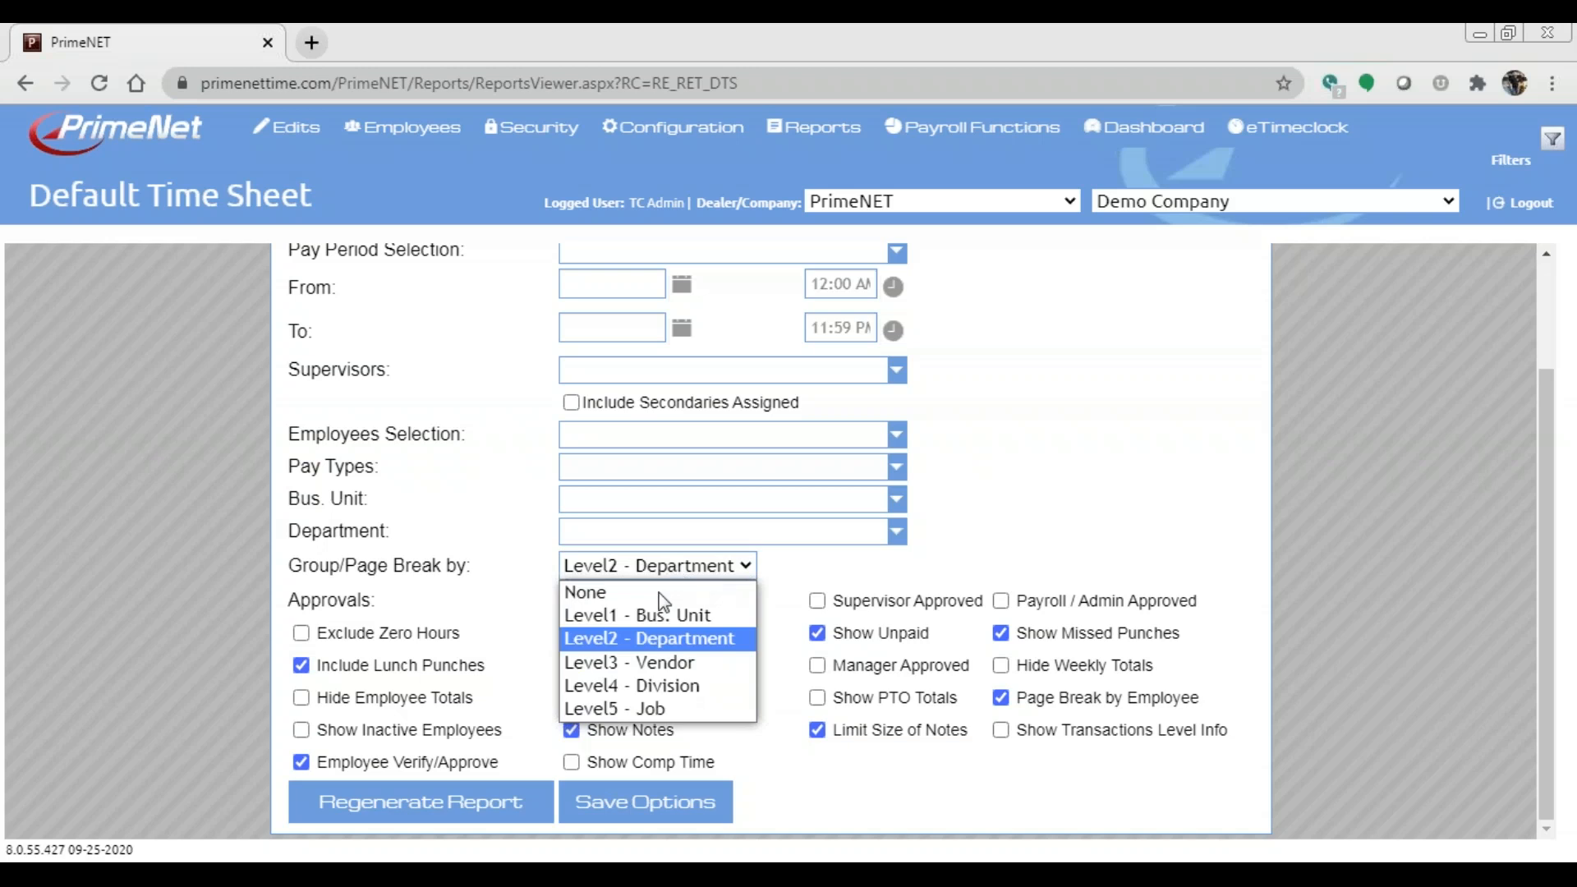
{"action": "left_click", "coordinate": [662, 663]}
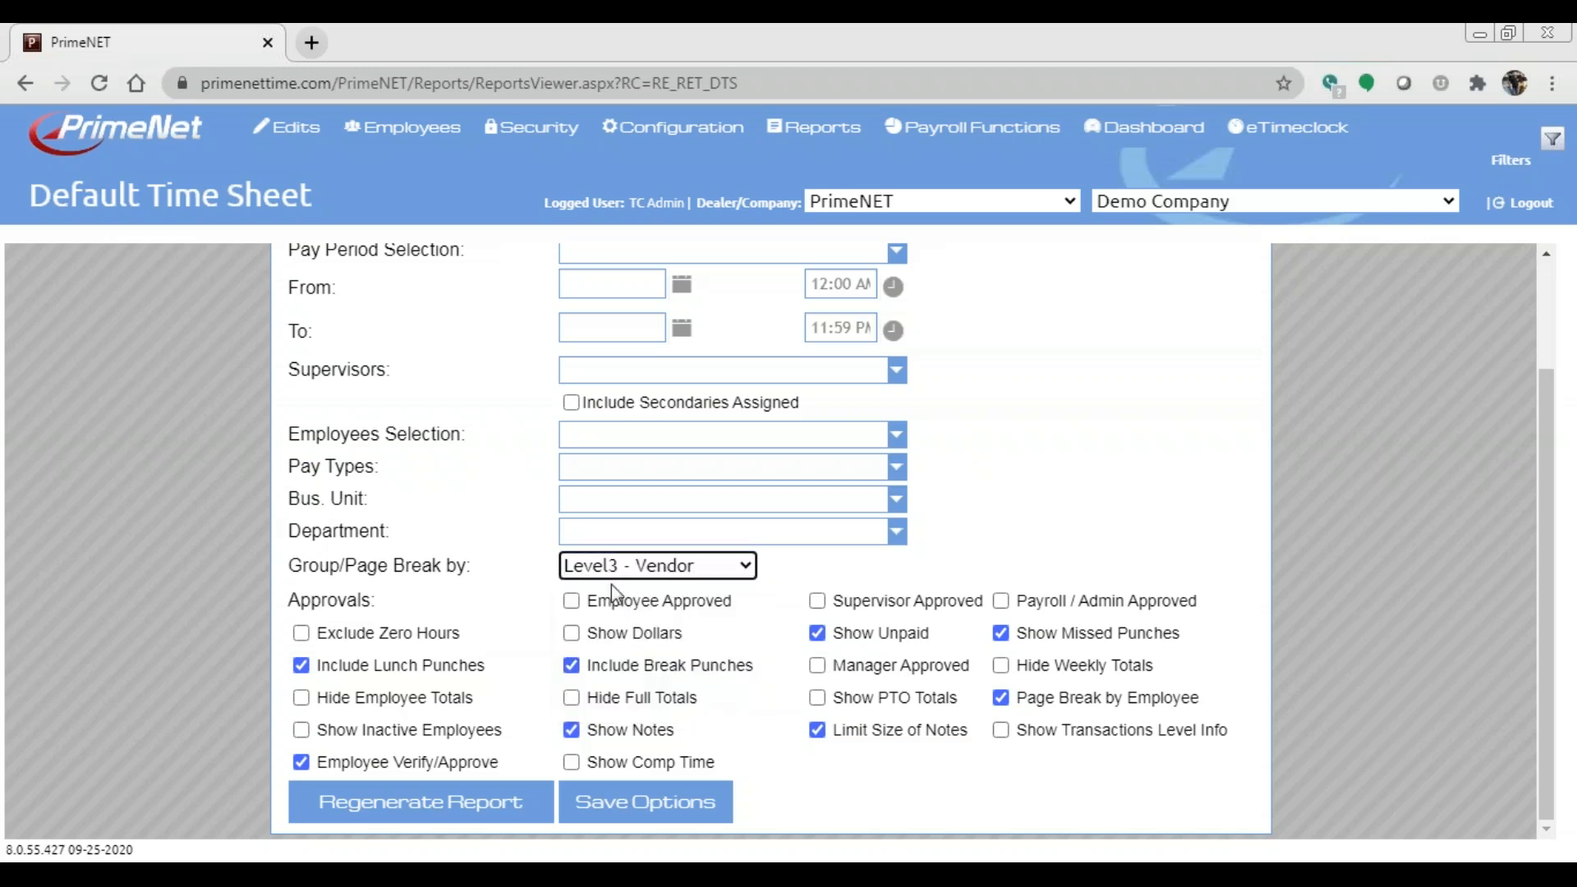
{"action": "left_click", "coordinate": [667, 575]}
{"action": "left_click", "coordinate": [657, 588]}
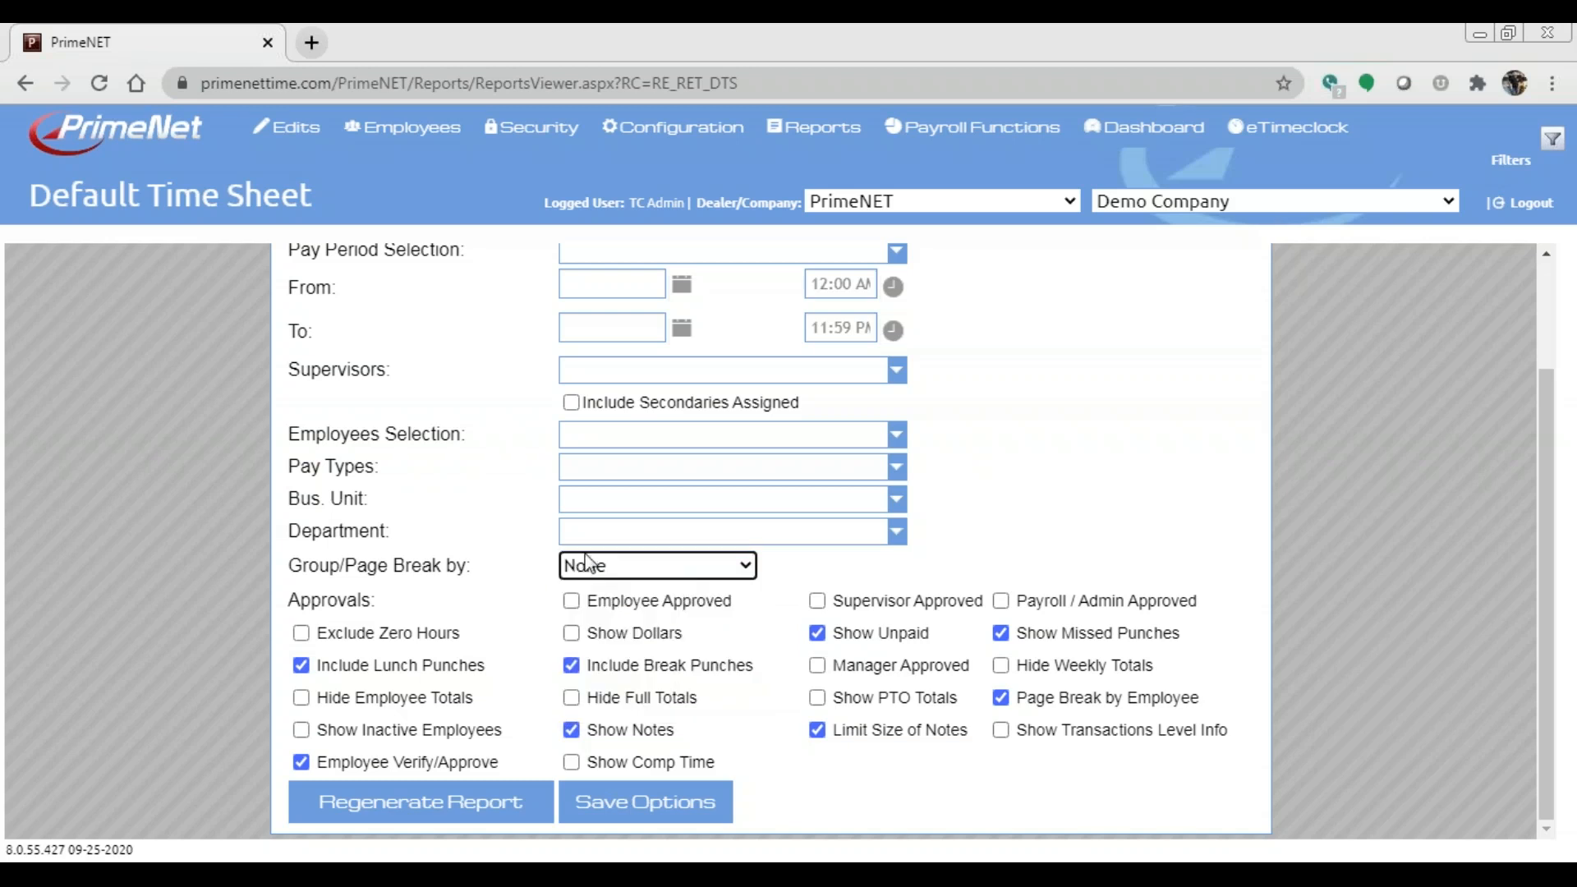
Try filtering the report to the 11 - Shipping department, and clear that department selection again
{"action": "left_click", "coordinate": [634, 531]}
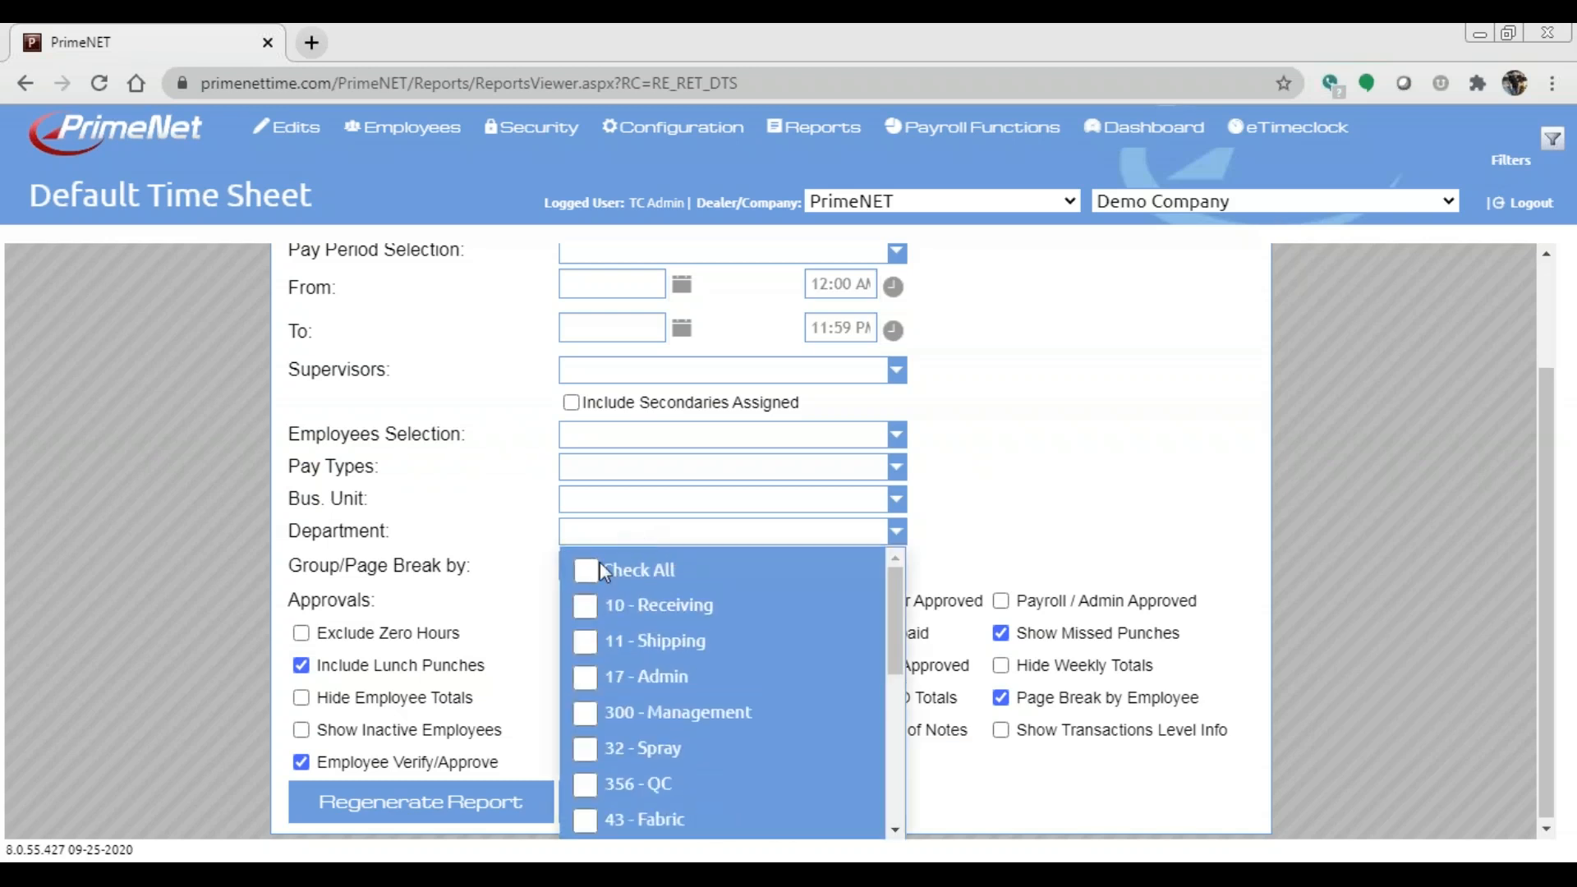
{"action": "scroll", "coordinate": [590, 673], "scroll_direction": "up", "scroll_amount": 2}
{"action": "left_click", "coordinate": [595, 640]}
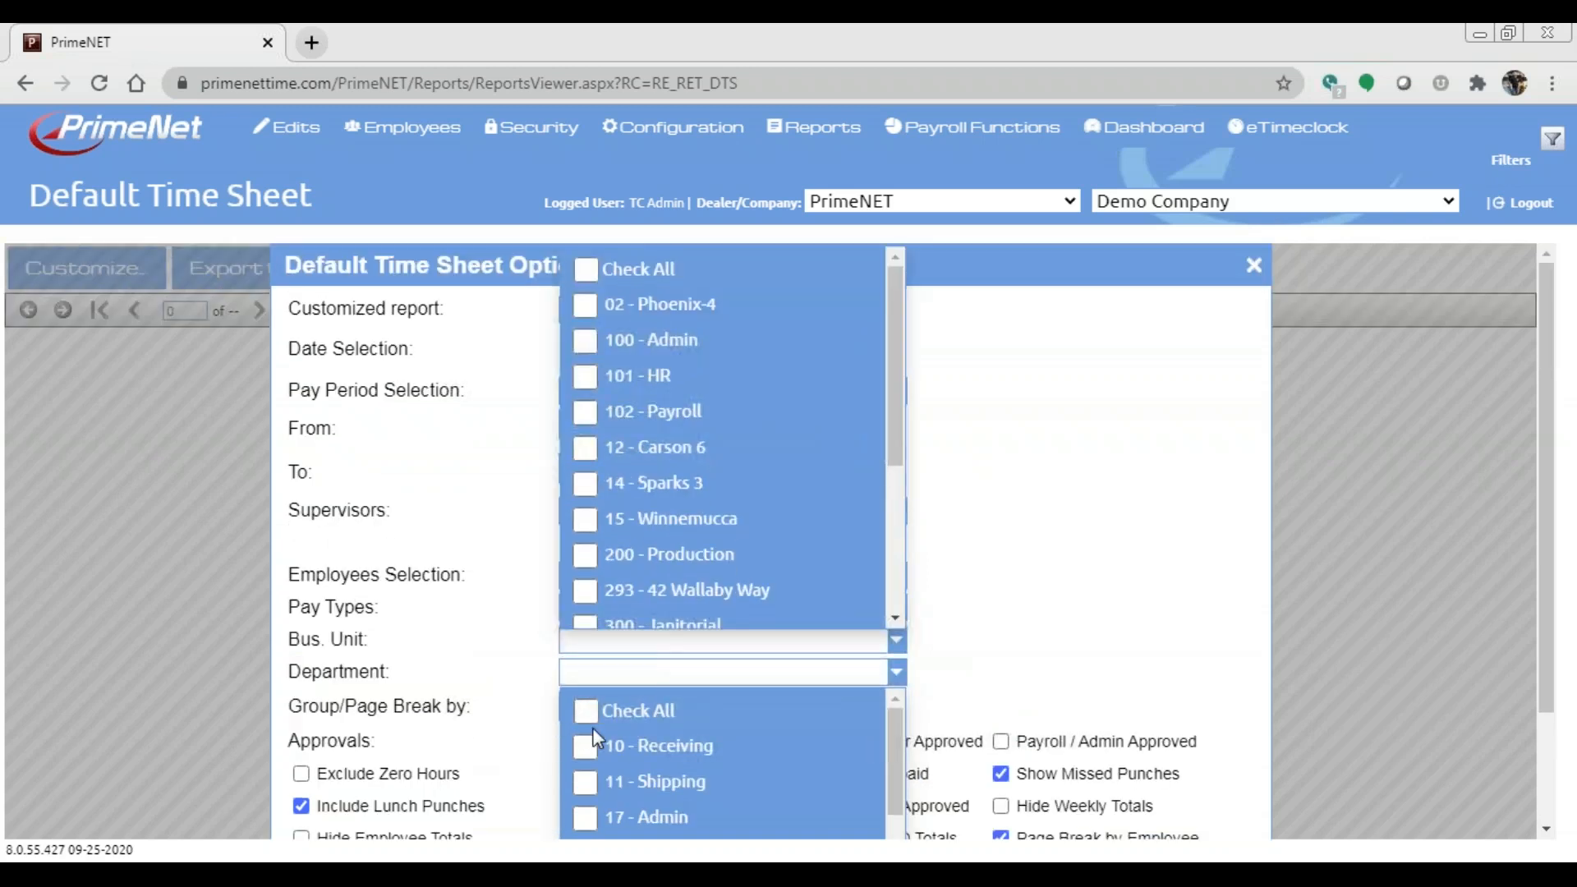
{"action": "left_click", "coordinate": [585, 781]}
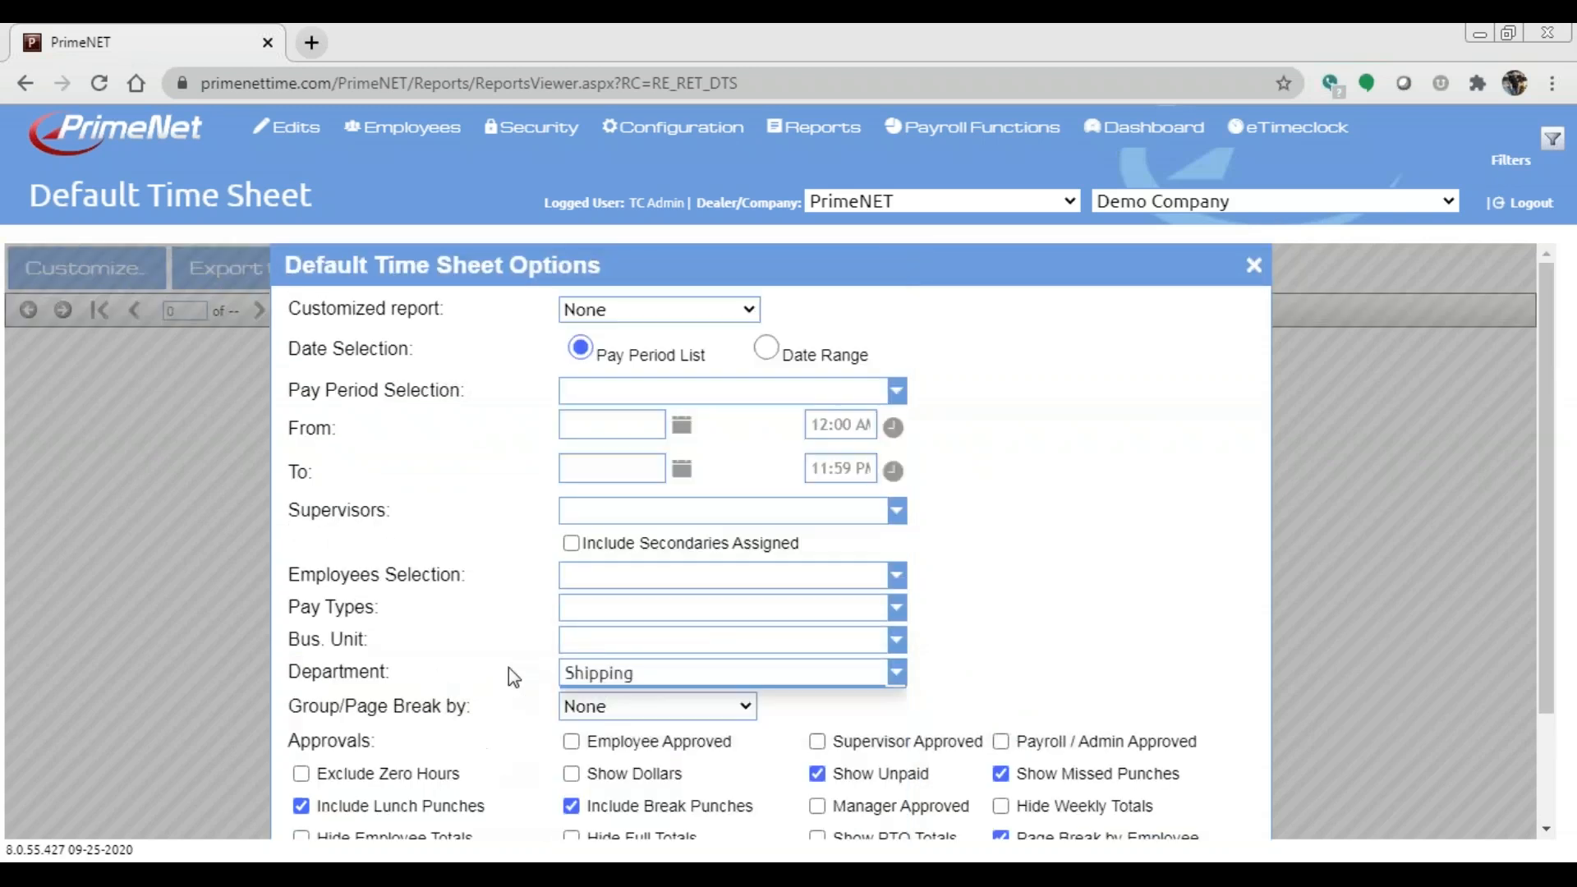
{"action": "left_click", "coordinate": [685, 680]}
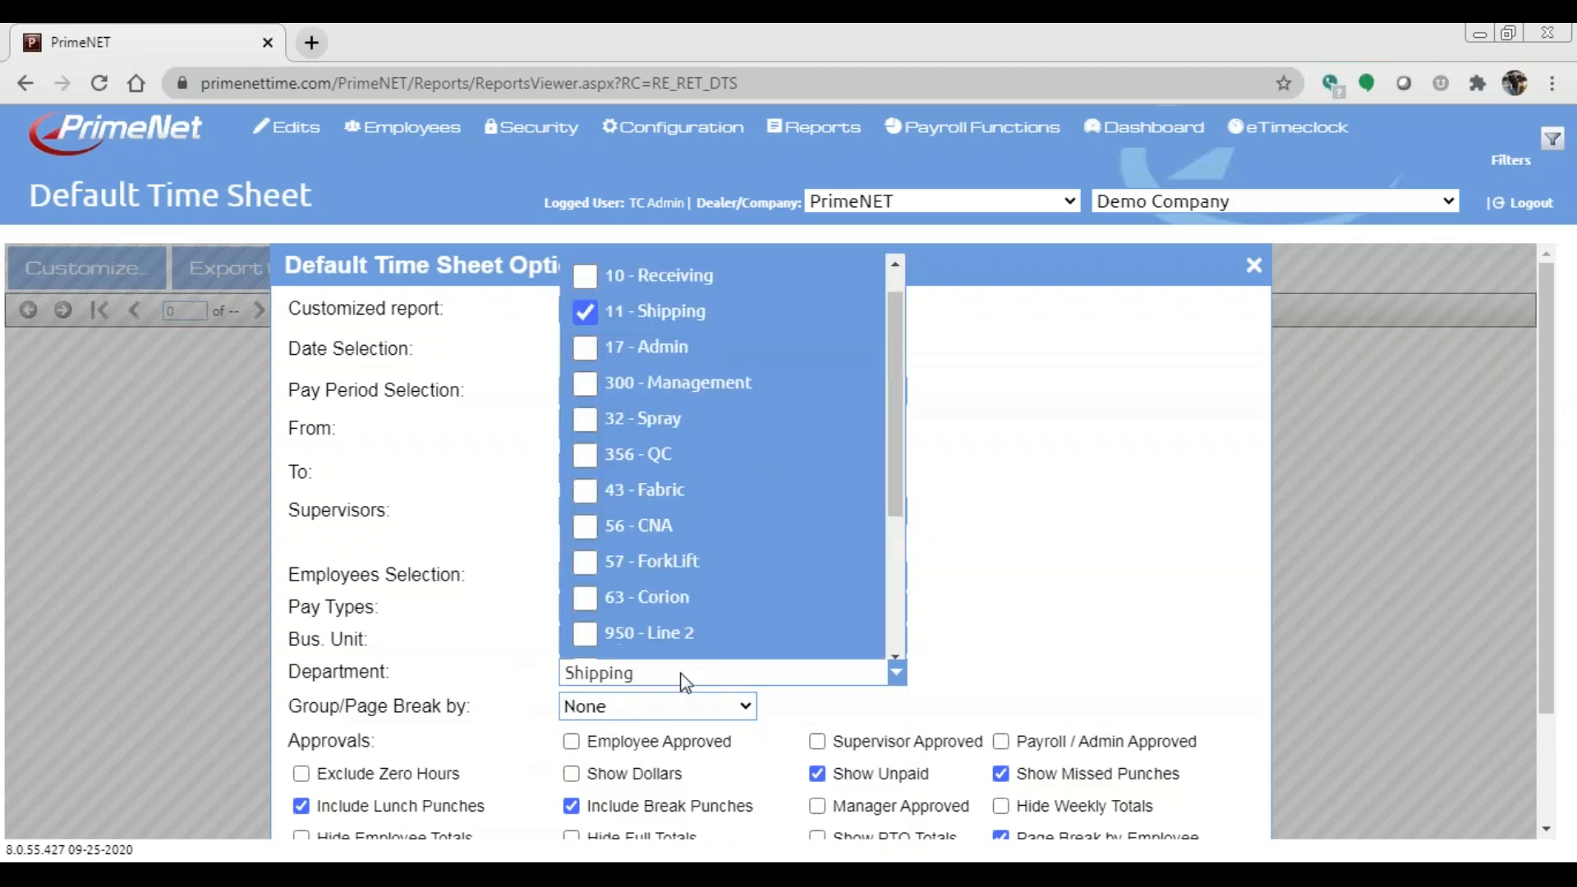
{"action": "left_click", "coordinate": [588, 312]}
{"action": "left_click", "coordinate": [462, 411]}
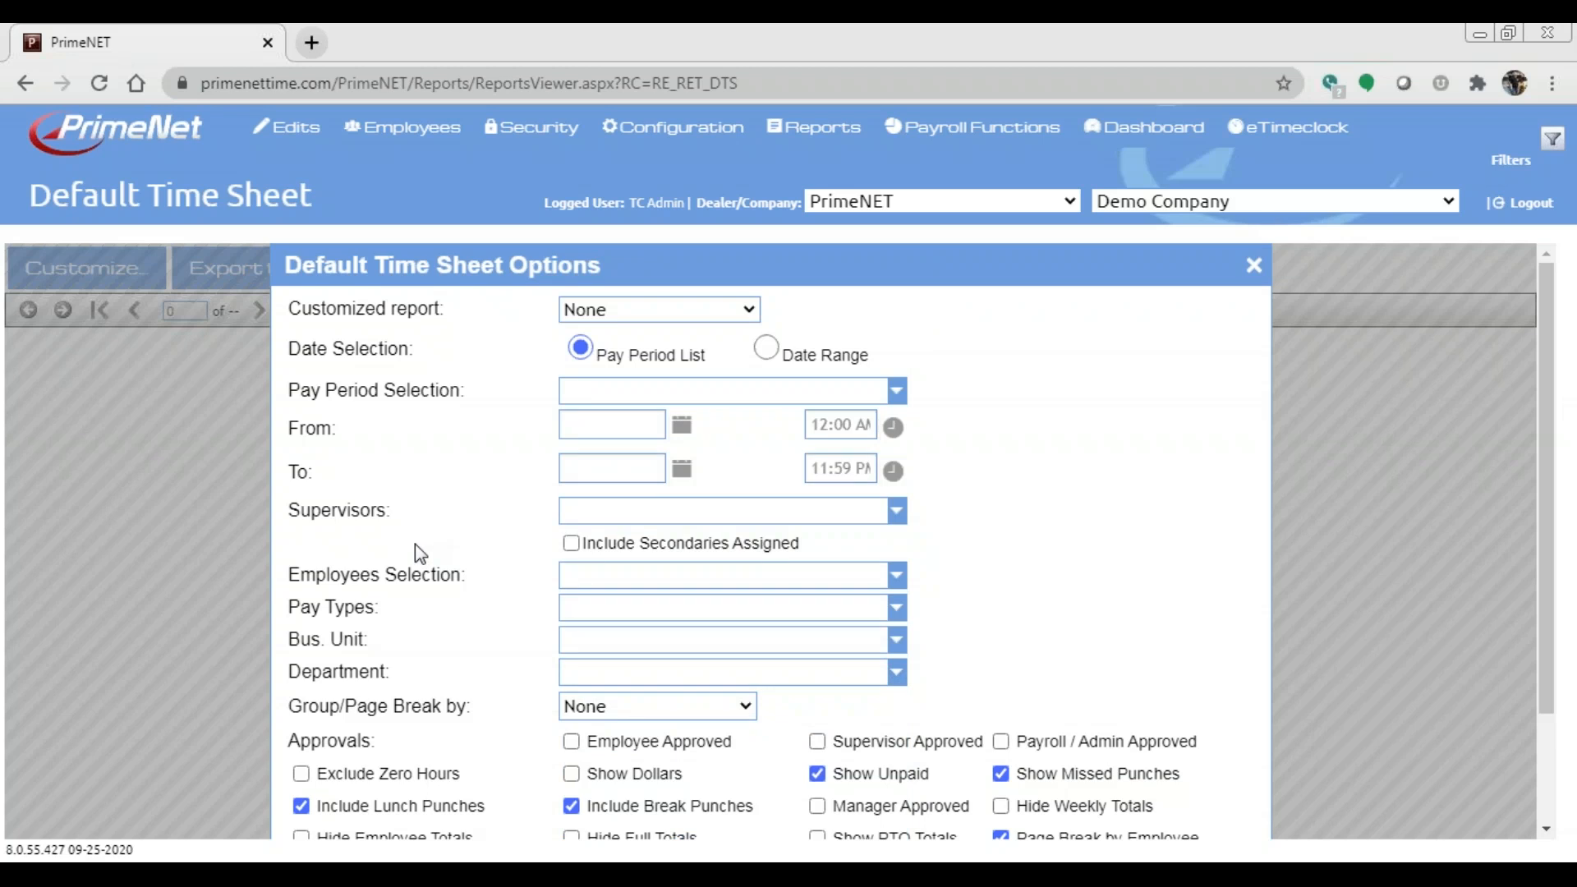
Look over the employees and pay periods available as report filters without selecting any of them
{"action": "scroll", "coordinate": [416, 544], "scroll_direction": "down", "scroll_amount": 3}
{"action": "scroll", "coordinate": [988, 480], "scroll_direction": "up", "scroll_amount": 3}
{"action": "left_click", "coordinate": [589, 577]}
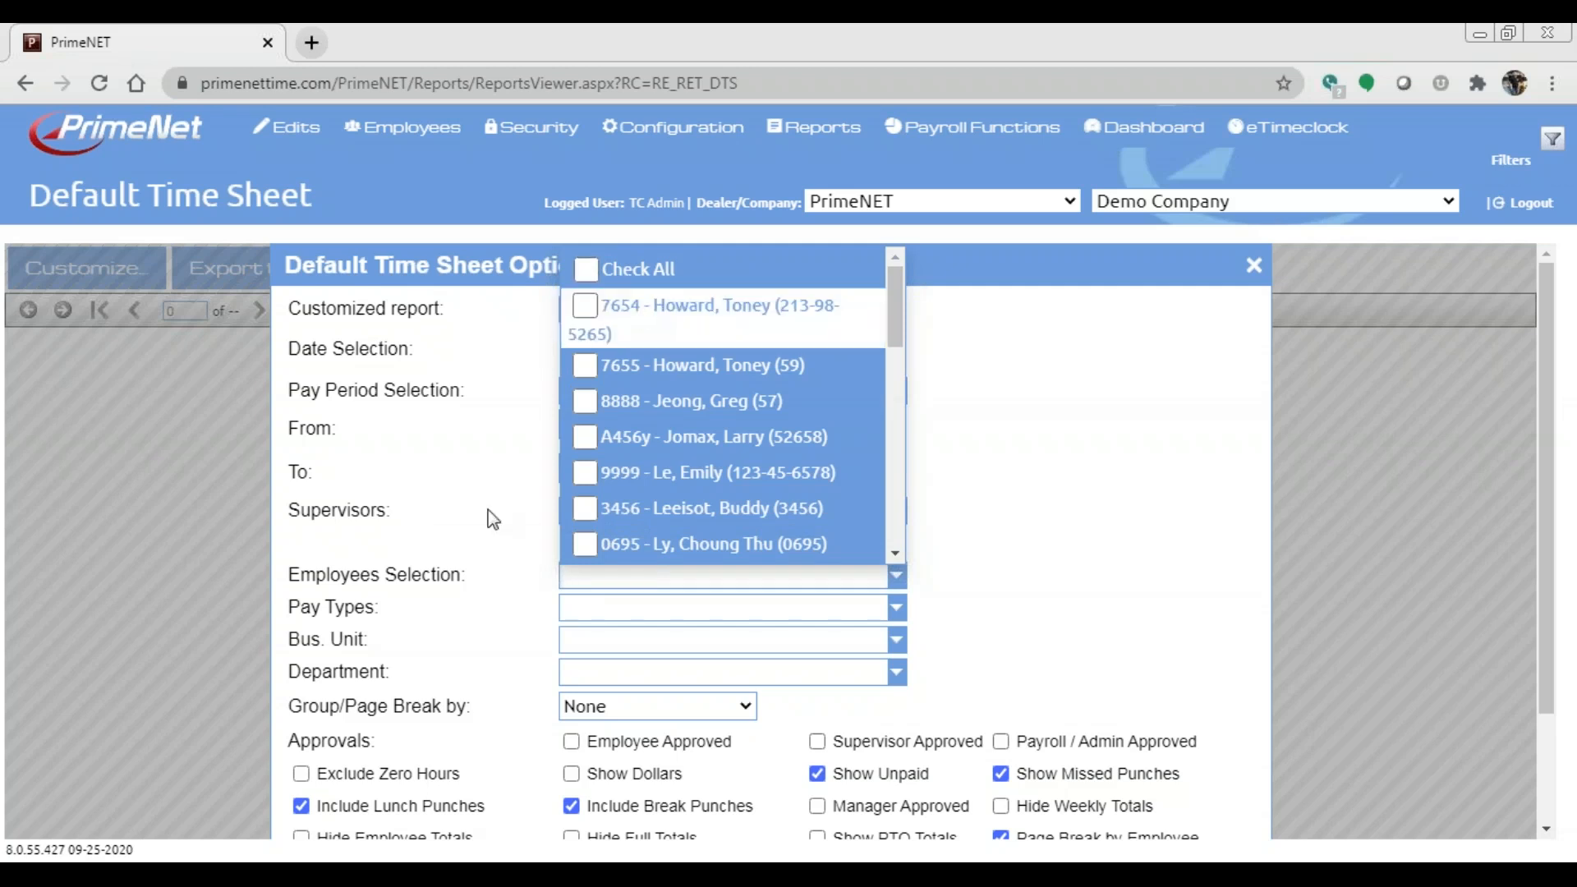
{"action": "left_click", "coordinate": [505, 544]}
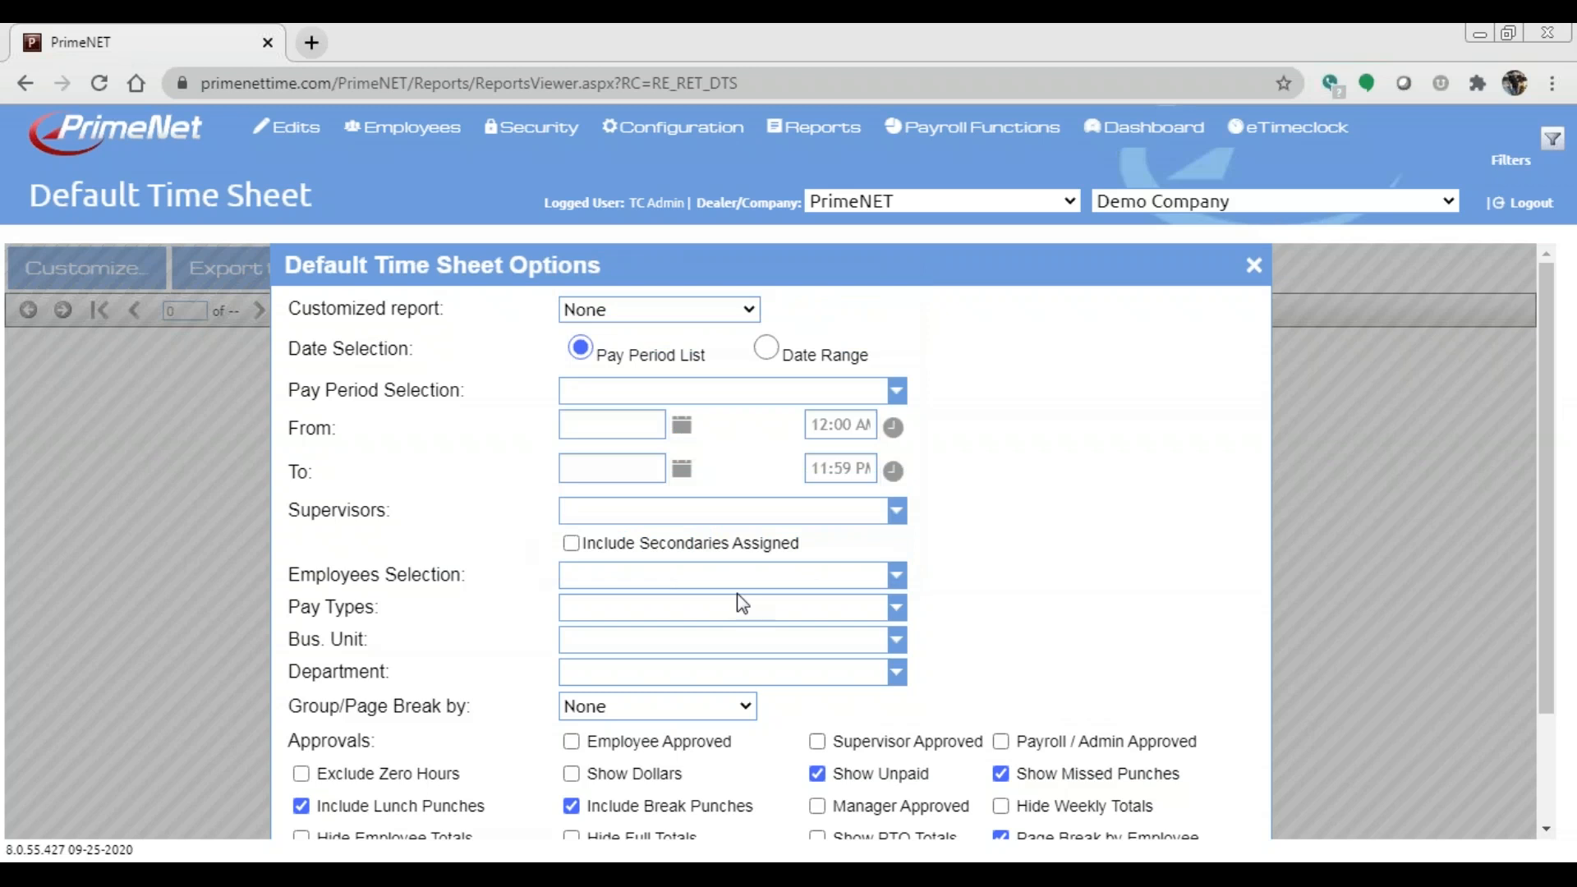
{"action": "left_click", "coordinate": [679, 397]}
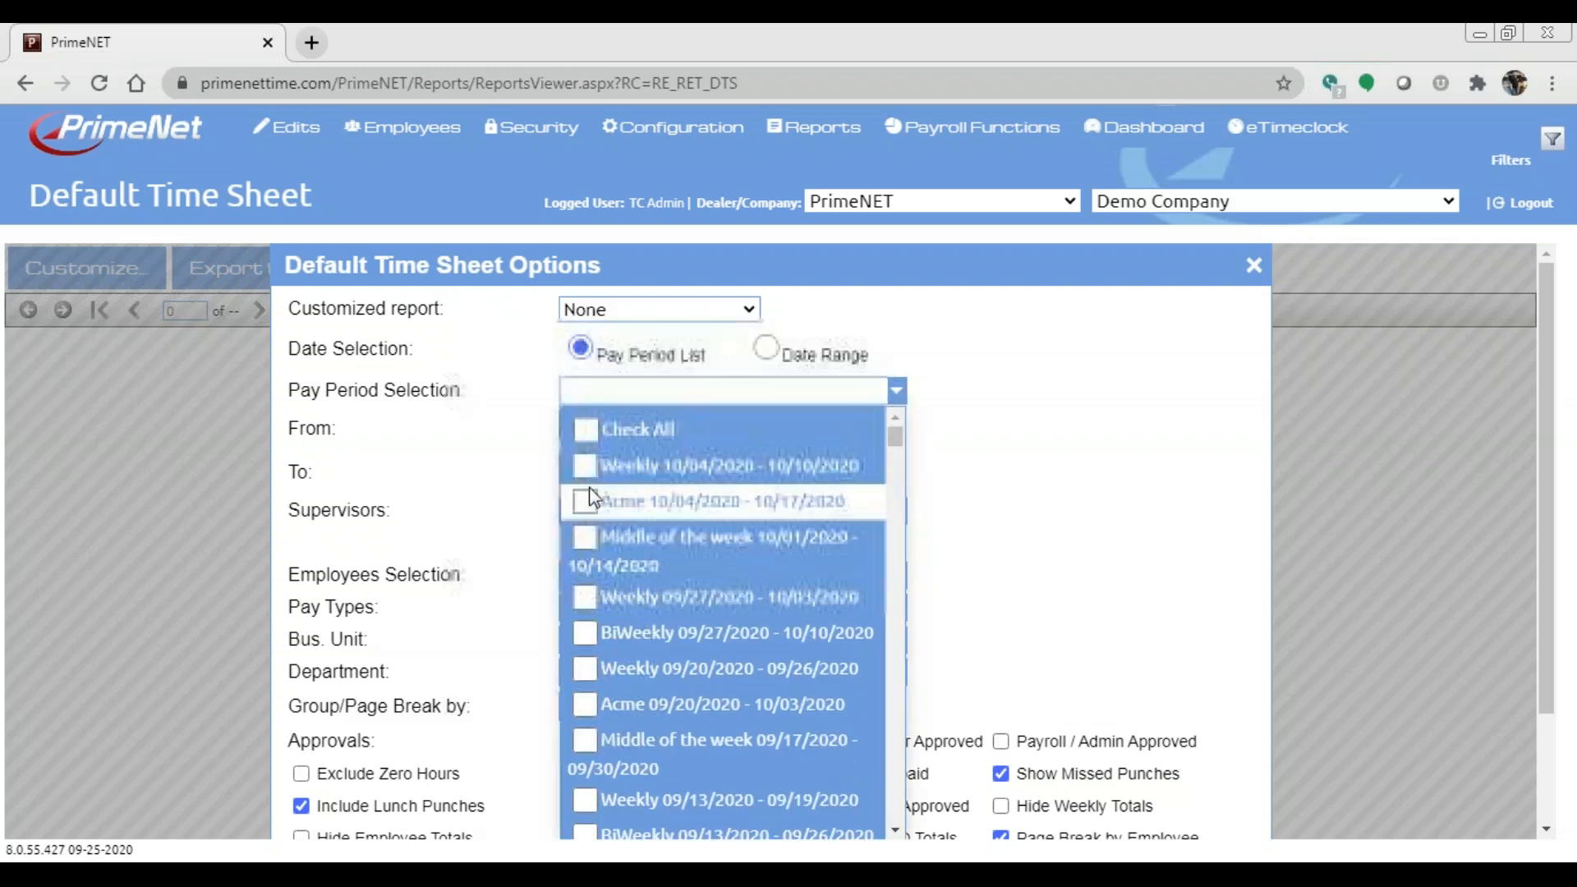
{"action": "left_click", "coordinate": [514, 416]}
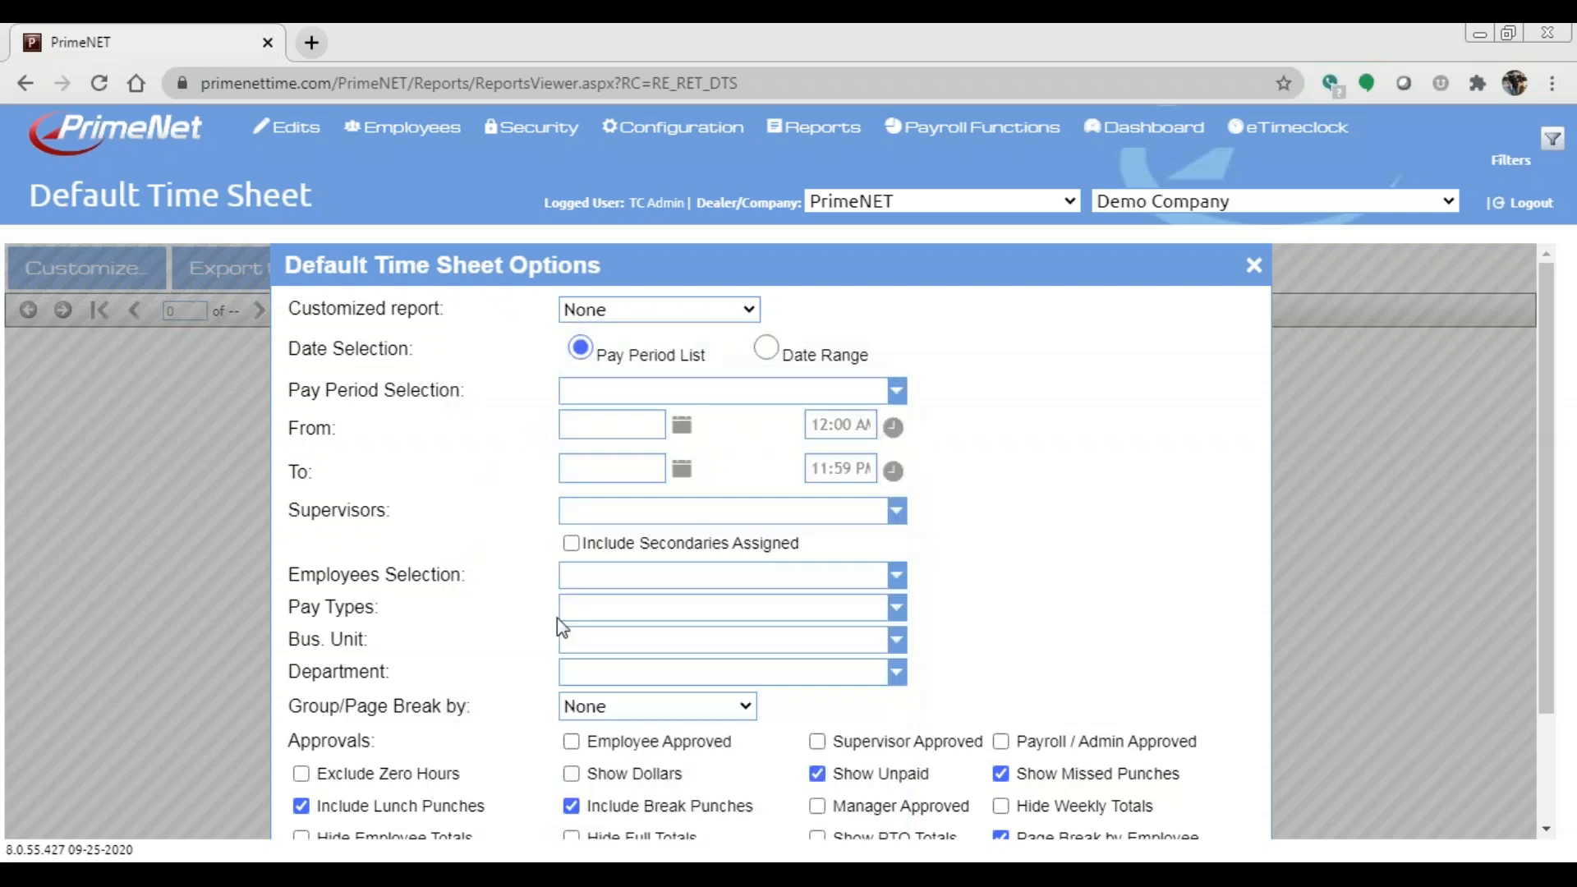
Limit the time sheet report to the Holiday pay type
{"action": "left_click", "coordinate": [636, 613]}
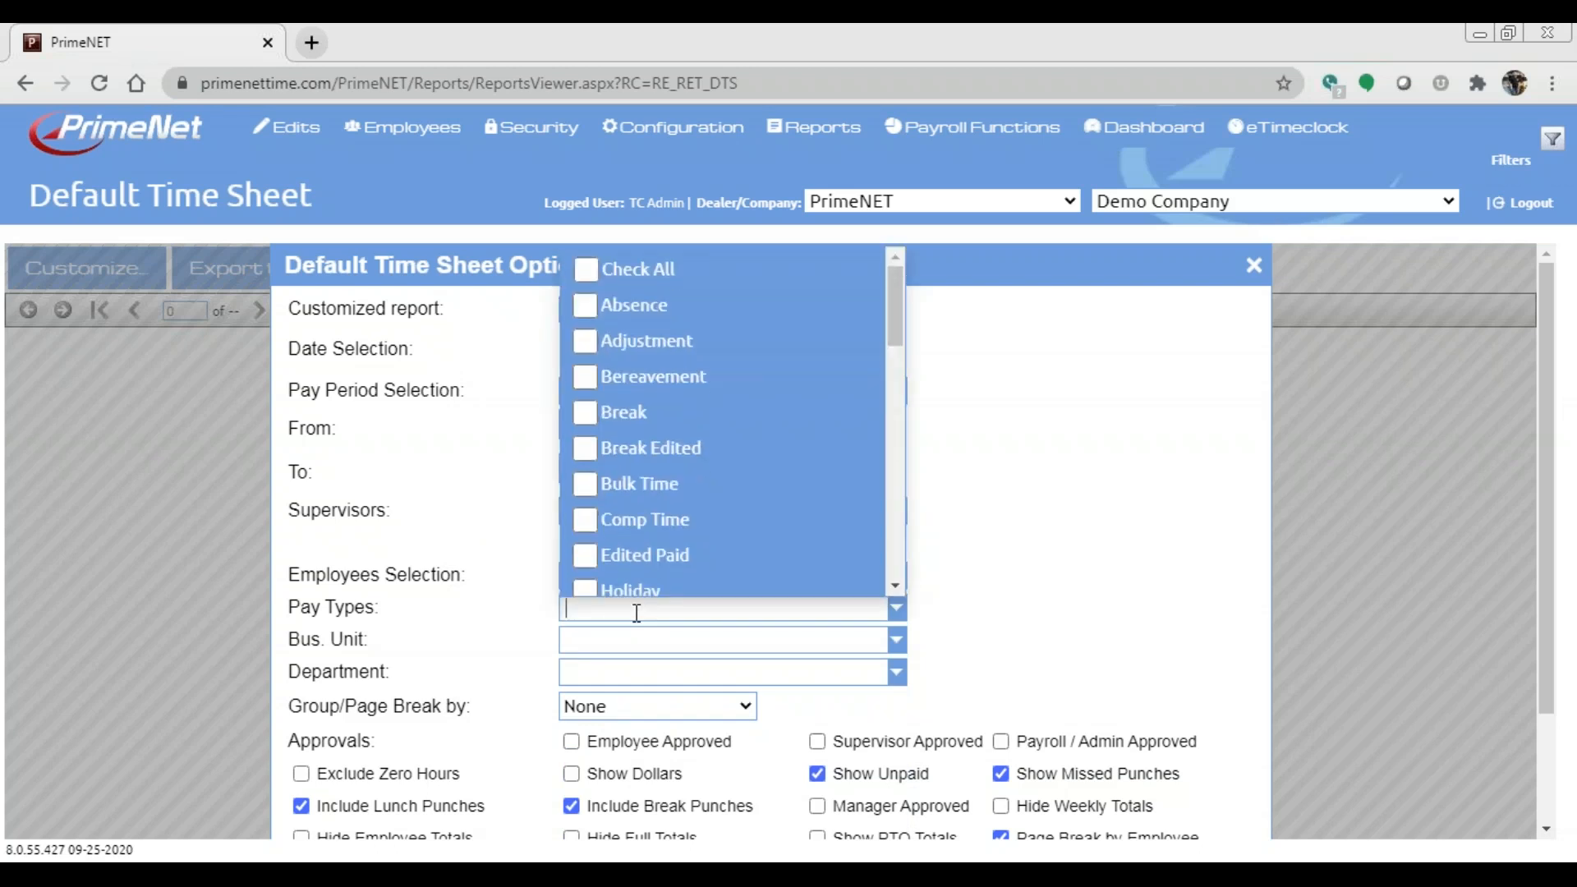
{"action": "scroll", "coordinate": [726, 503], "scroll_direction": "down", "scroll_amount": 5}
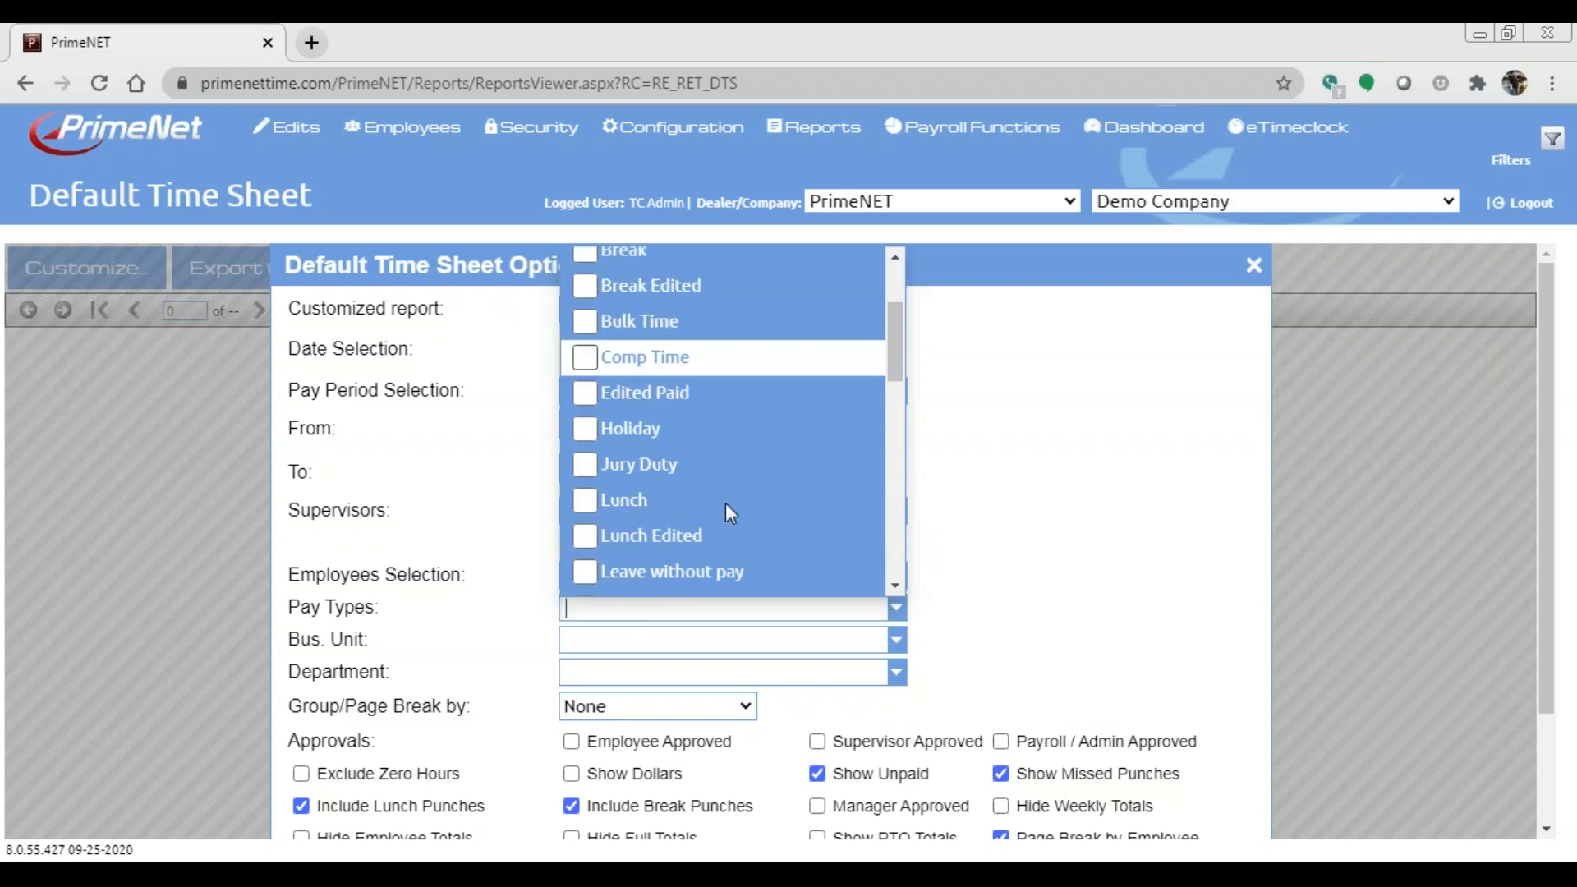
{"action": "scroll", "coordinate": [726, 503], "scroll_direction": "up", "scroll_amount": 2}
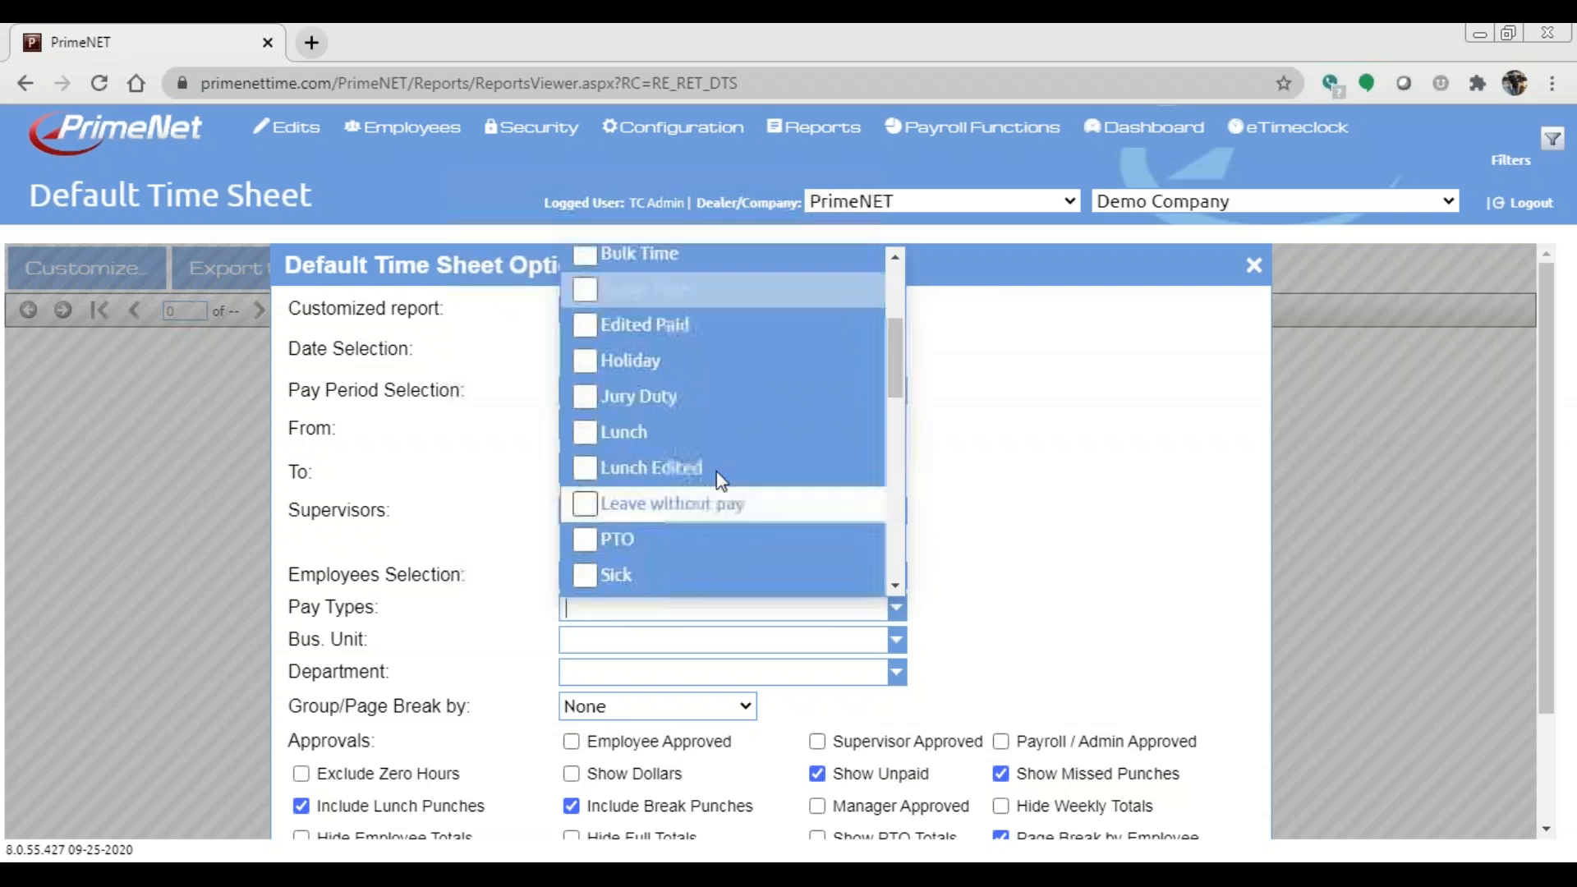
{"action": "left_click", "coordinate": [584, 362]}
{"action": "left_click", "coordinate": [497, 425]}
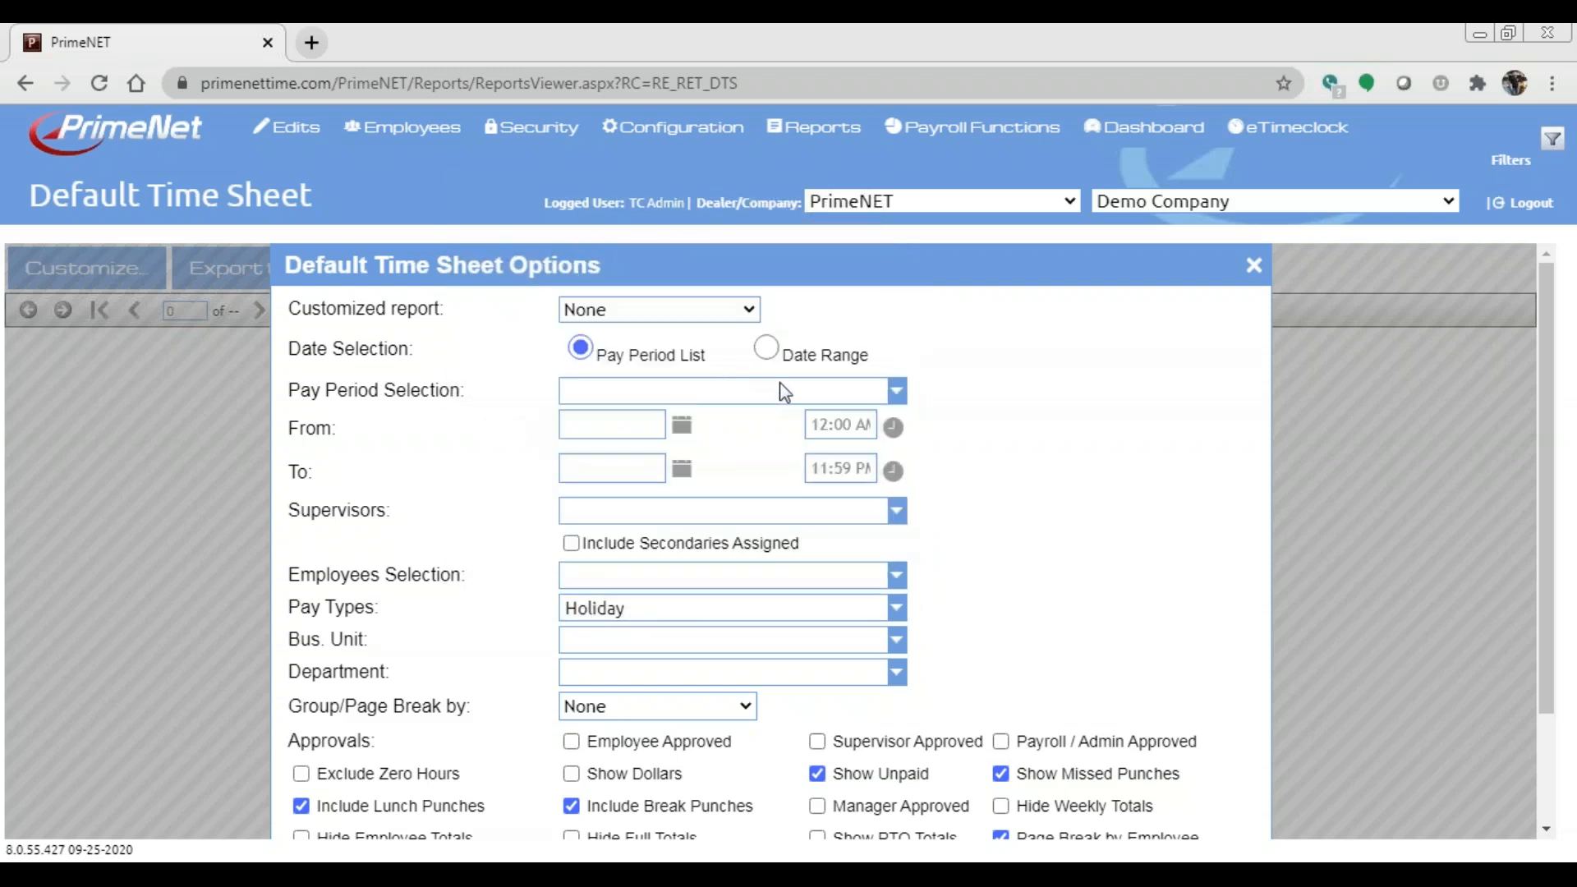
Switch the date selection to a date range from 01/01/2020 to 10/07/2020
{"action": "left_click", "coordinate": [765, 349]}
{"action": "left_click", "coordinate": [682, 425]}
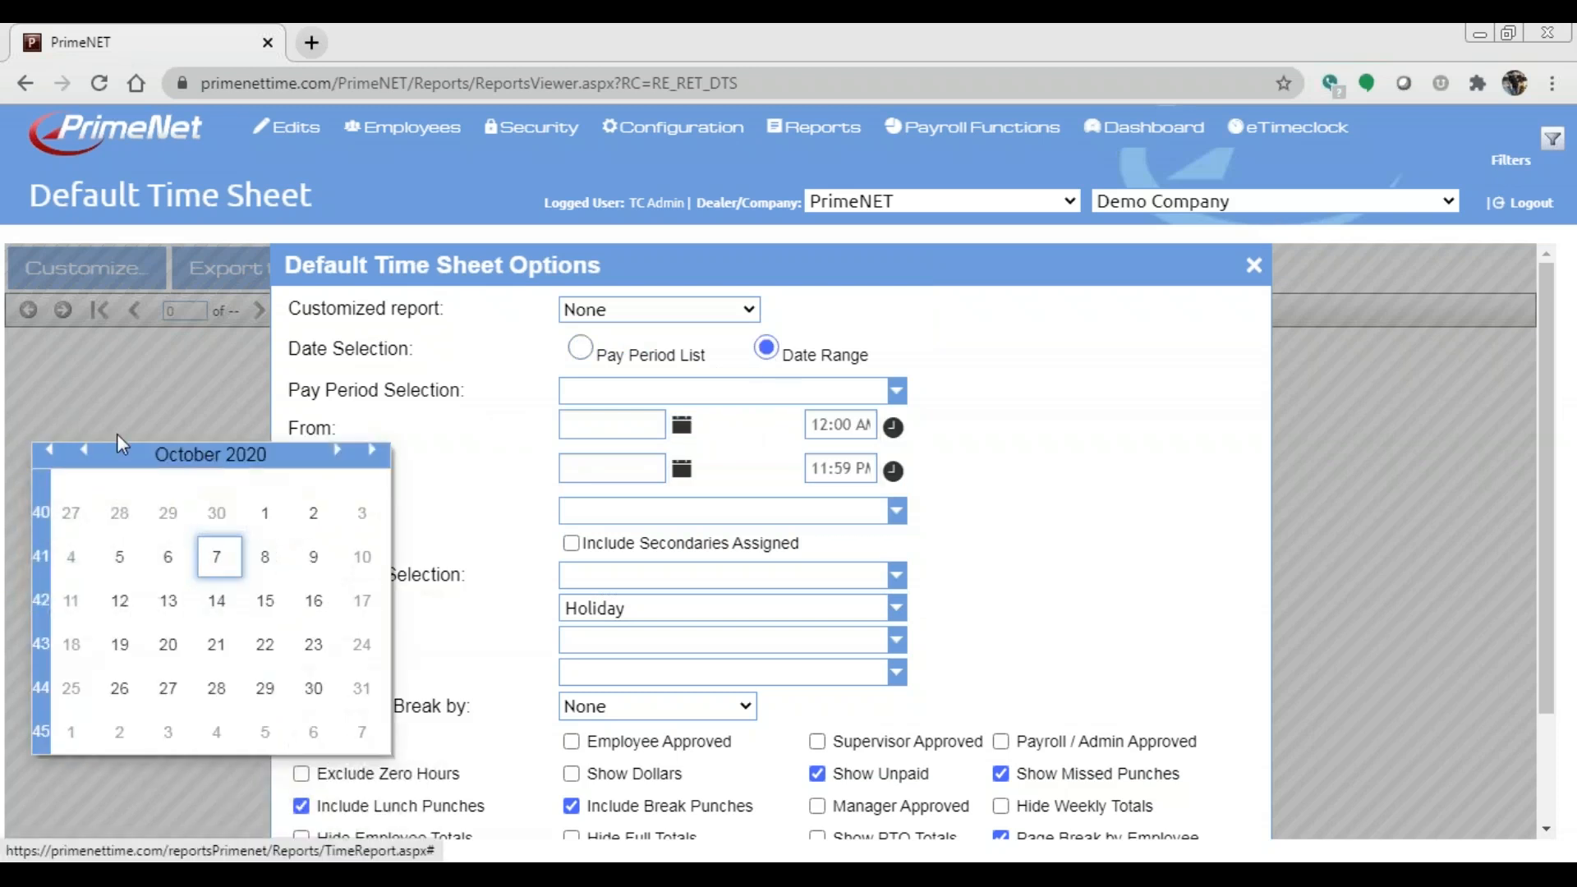
{"action": "left_click", "coordinate": [84, 451]}
{"action": "left_click", "coordinate": [85, 452]}
{"action": "left_click", "coordinate": [84, 452]}
{"action": "left_click", "coordinate": [84, 452]}
{"action": "left_click", "coordinate": [84, 452]}
{"action": "left_click", "coordinate": [85, 452]}
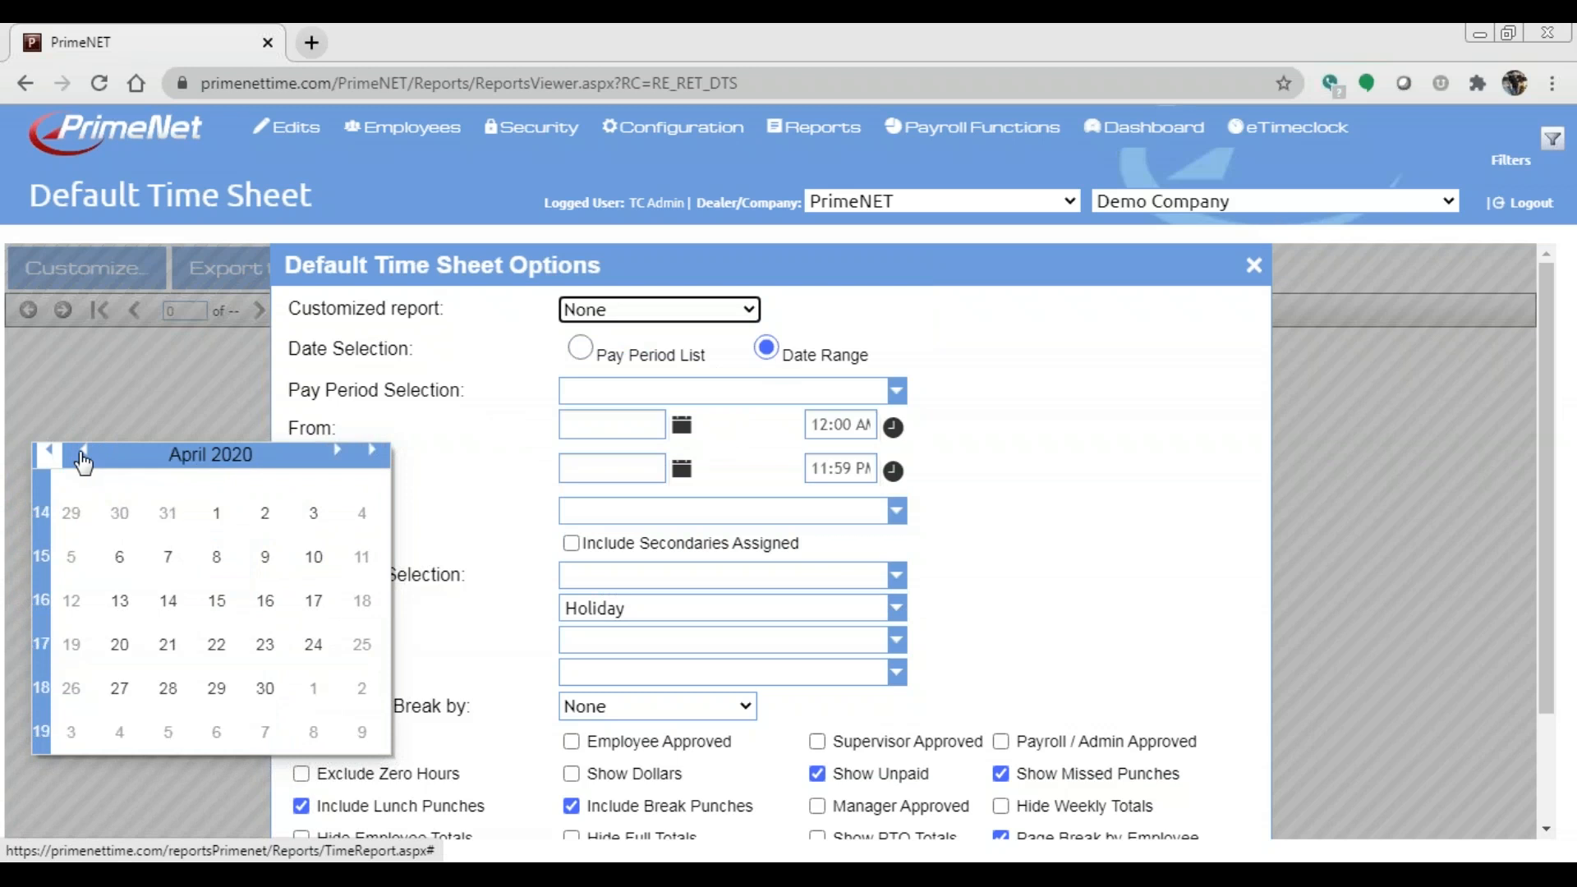
{"action": "left_click", "coordinate": [85, 452]}
{"action": "left_click", "coordinate": [84, 451]}
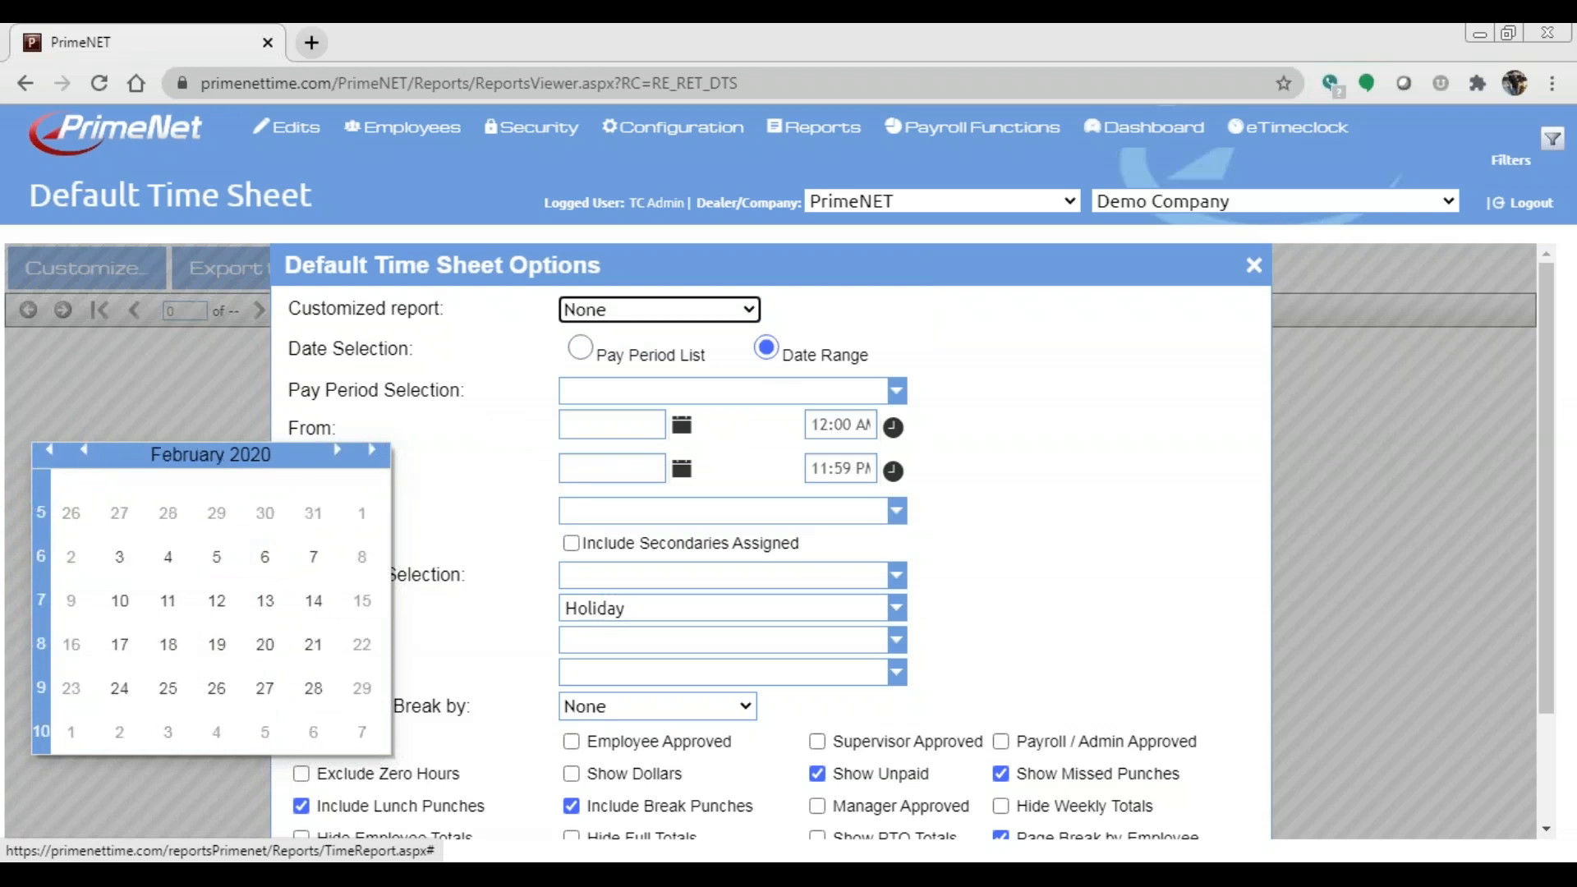
{"action": "left_click", "coordinate": [43, 450]}
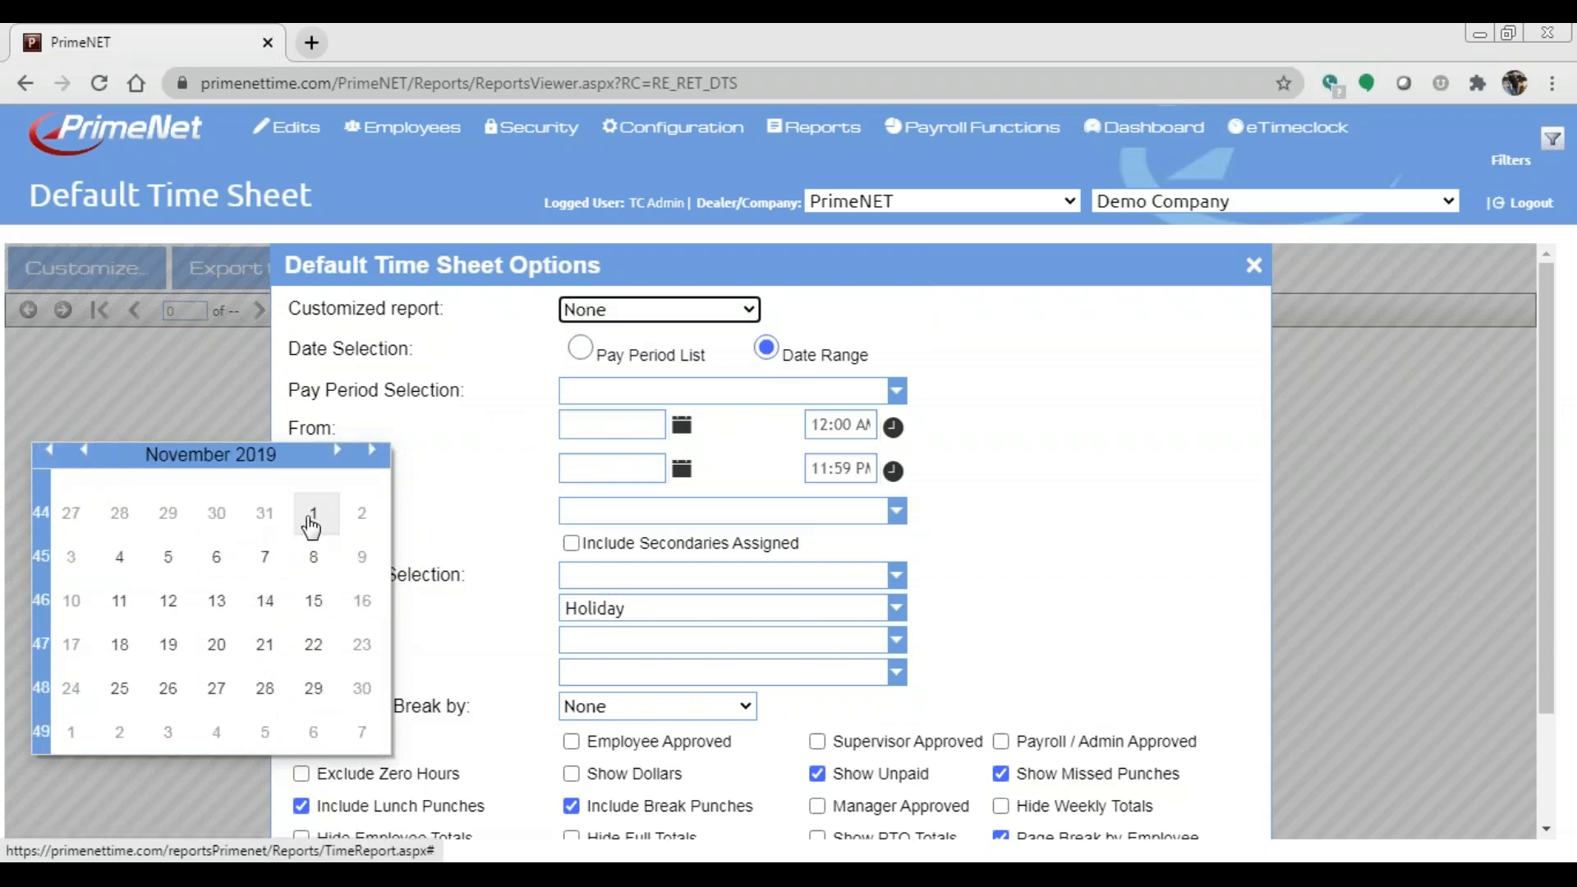
{"action": "left_click", "coordinate": [371, 450]}
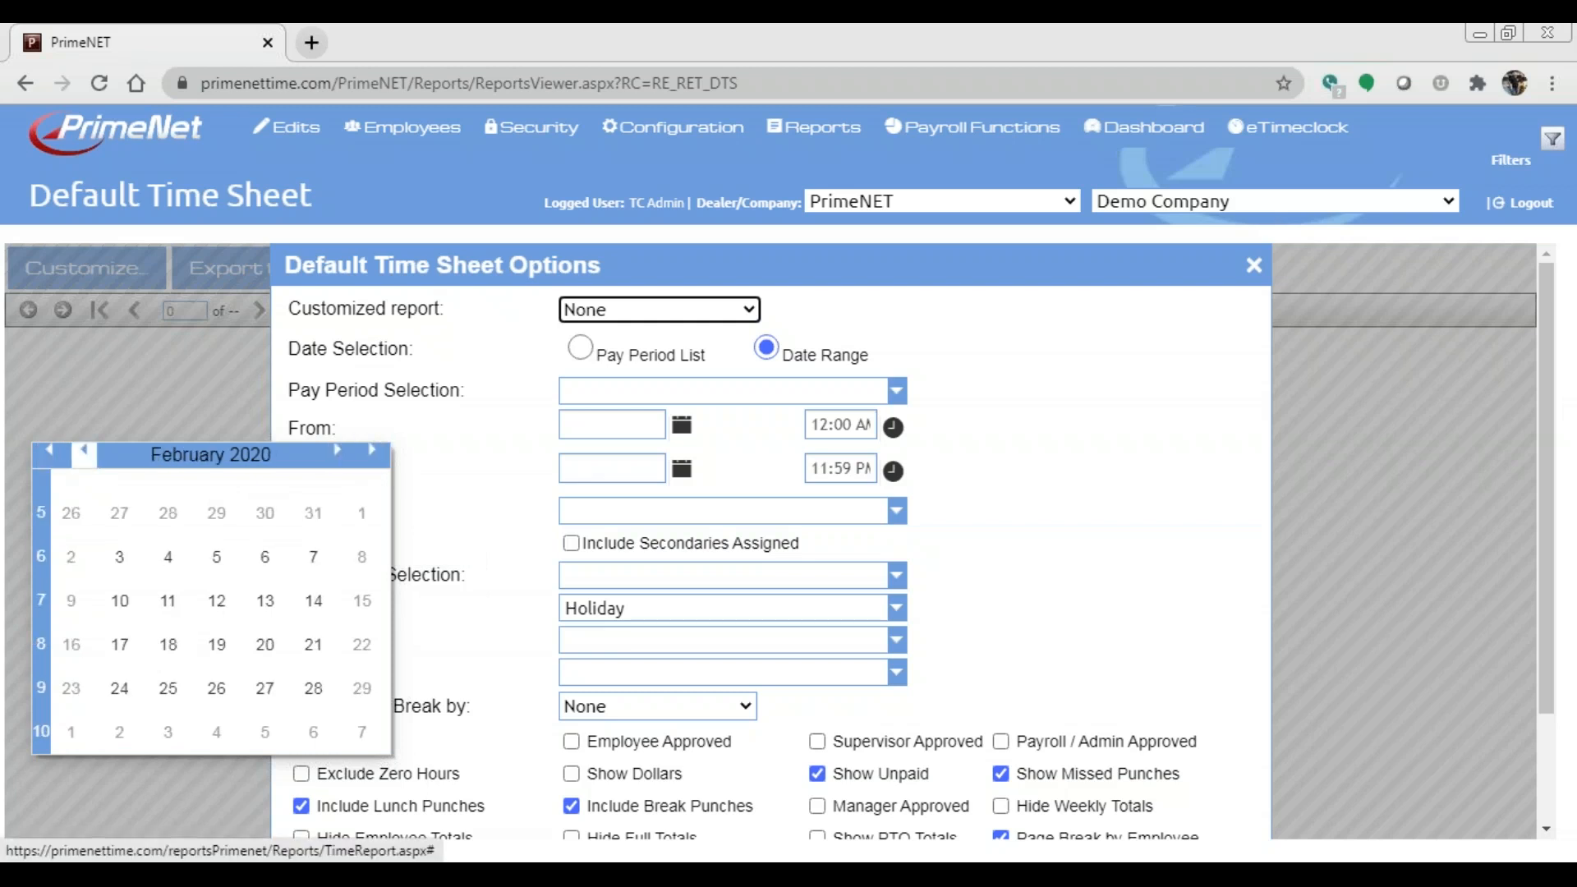
{"action": "left_click", "coordinate": [85, 451]}
{"action": "left_click", "coordinate": [207, 514]}
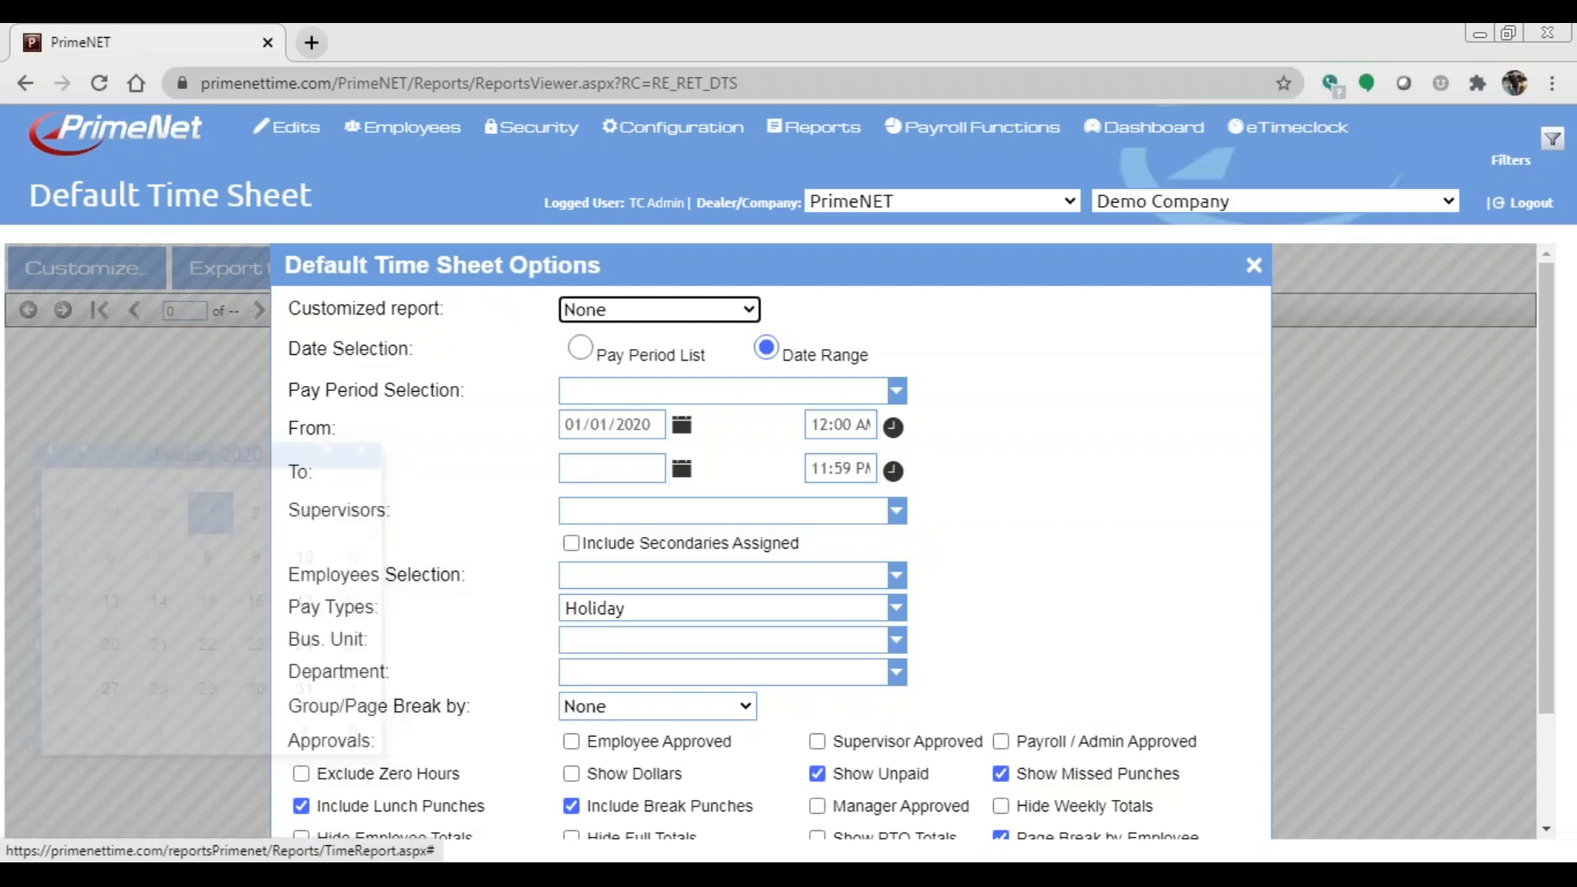
{"action": "left_click", "coordinate": [681, 469]}
{"action": "left_click", "coordinate": [218, 603]}
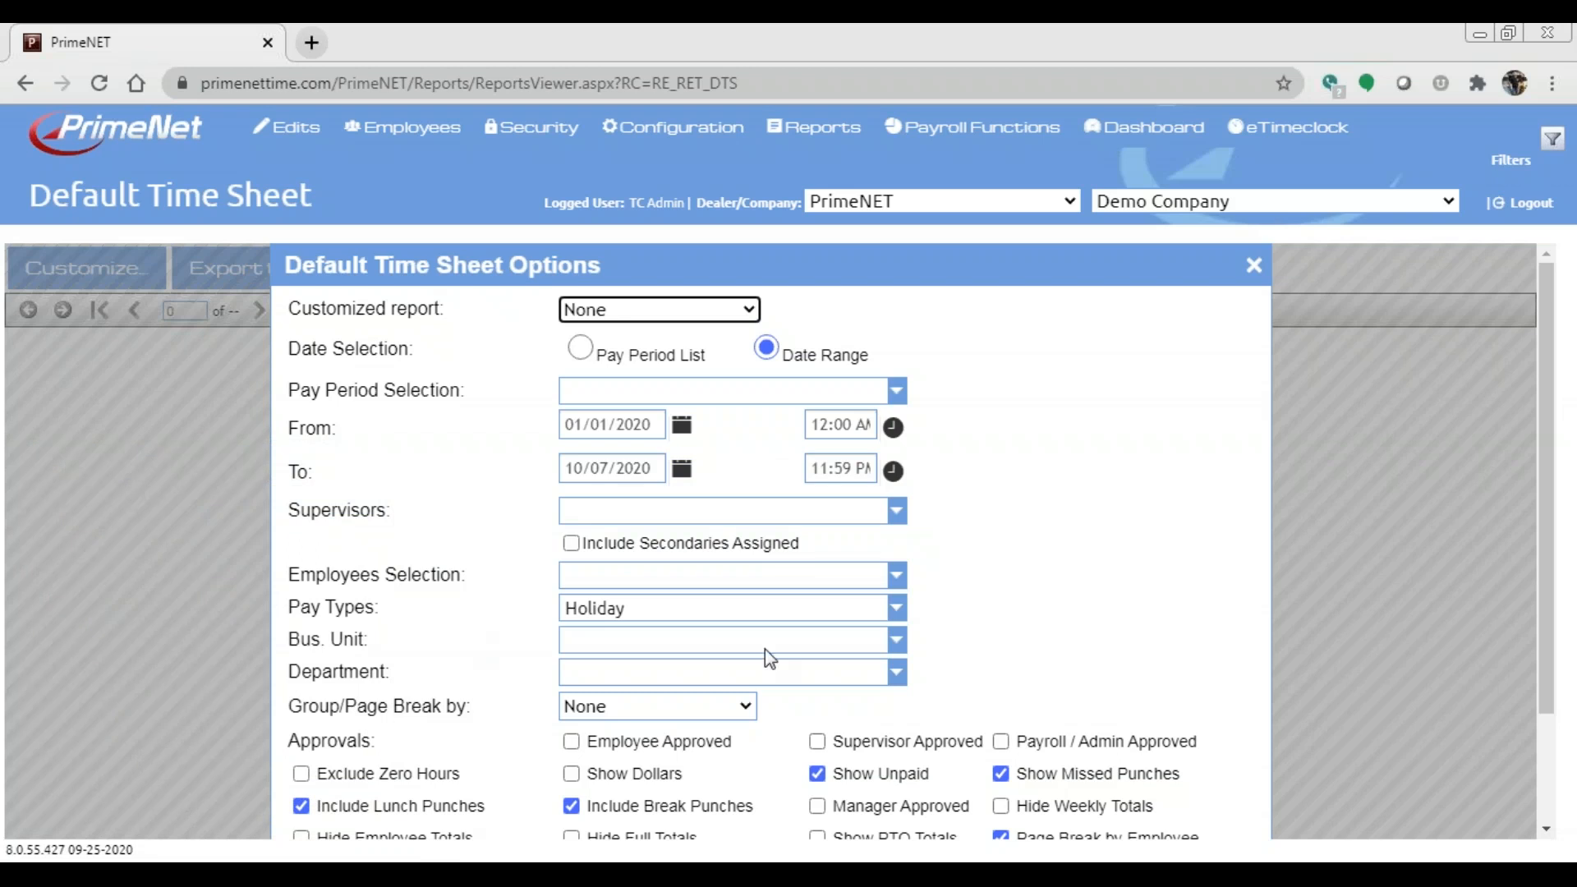
Clear the Holiday pay type filter and return the date selection to Pay Period List
{"action": "left_click", "coordinate": [683, 611]}
{"action": "left_click", "coordinate": [608, 308]}
{"action": "left_click", "coordinate": [374, 587]}
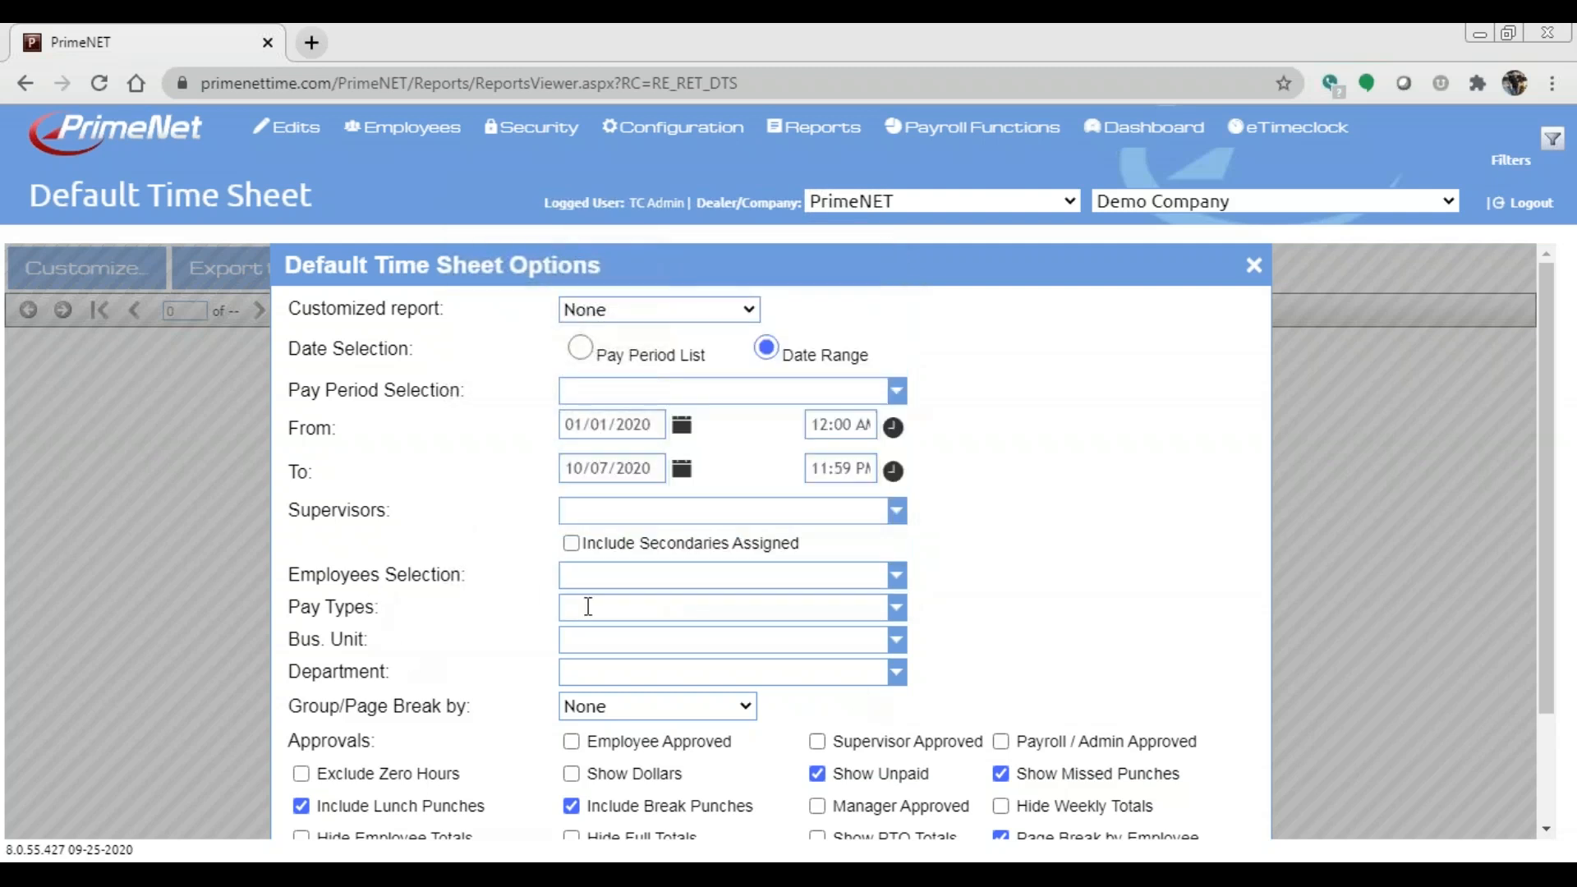
{"action": "left_click", "coordinate": [581, 349]}
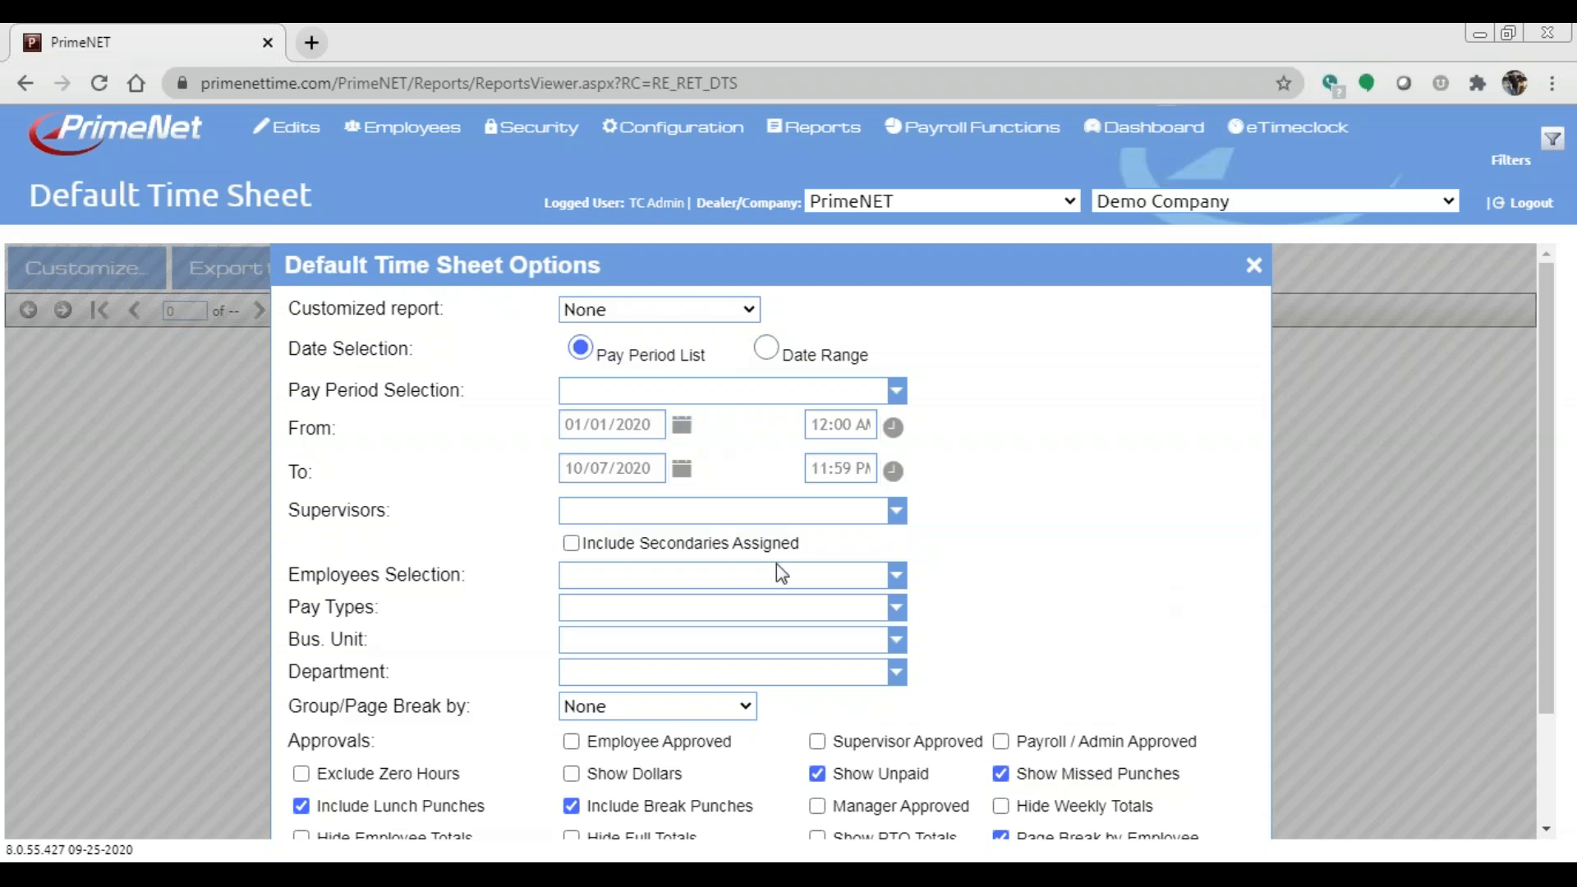
View the prompt for saving the options as a custom report definition, and dismiss it without saving
{"action": "scroll", "coordinate": [998, 682], "scroll_direction": "down", "scroll_amount": 2}
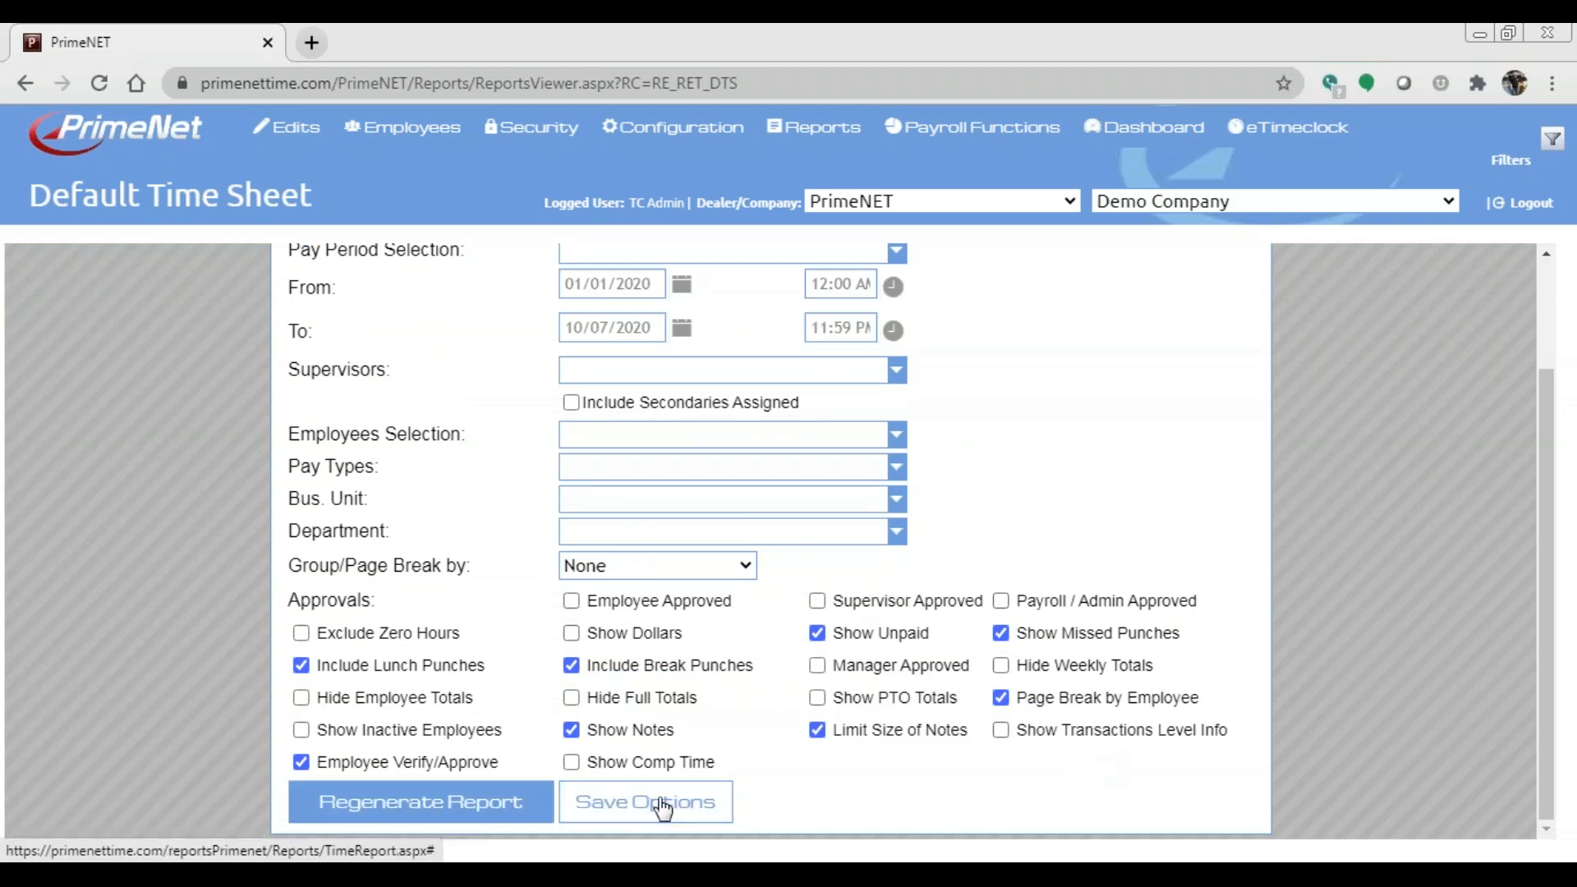
{"action": "left_click", "coordinate": [624, 799]}
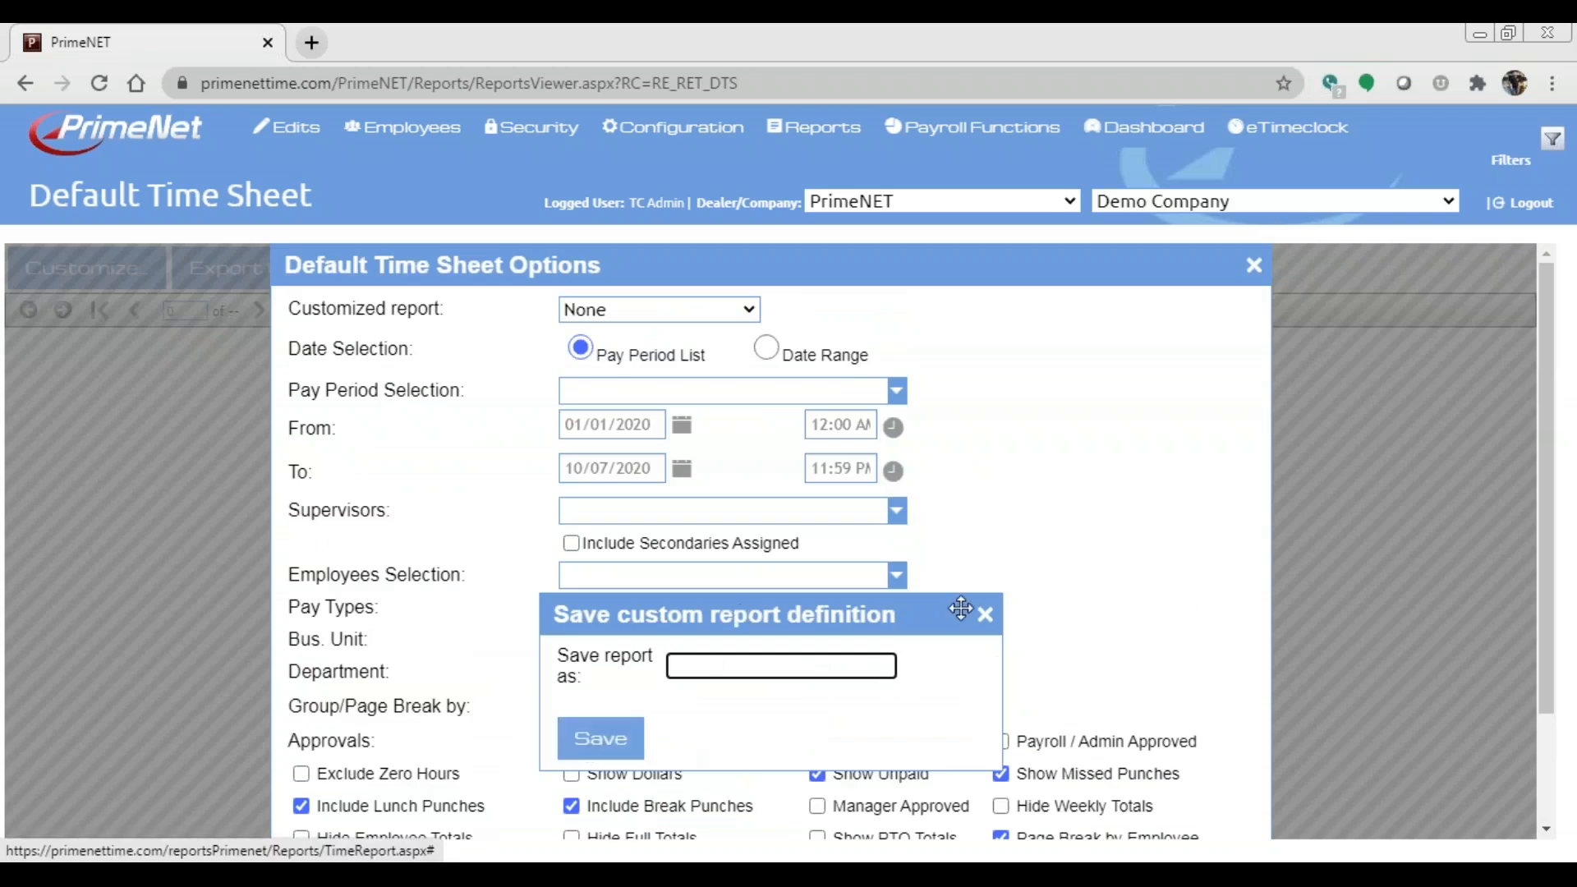
{"action": "left_click", "coordinate": [985, 616]}
{"action": "scroll", "coordinate": [859, 606], "scroll_direction": "up", "scroll_amount": 3}
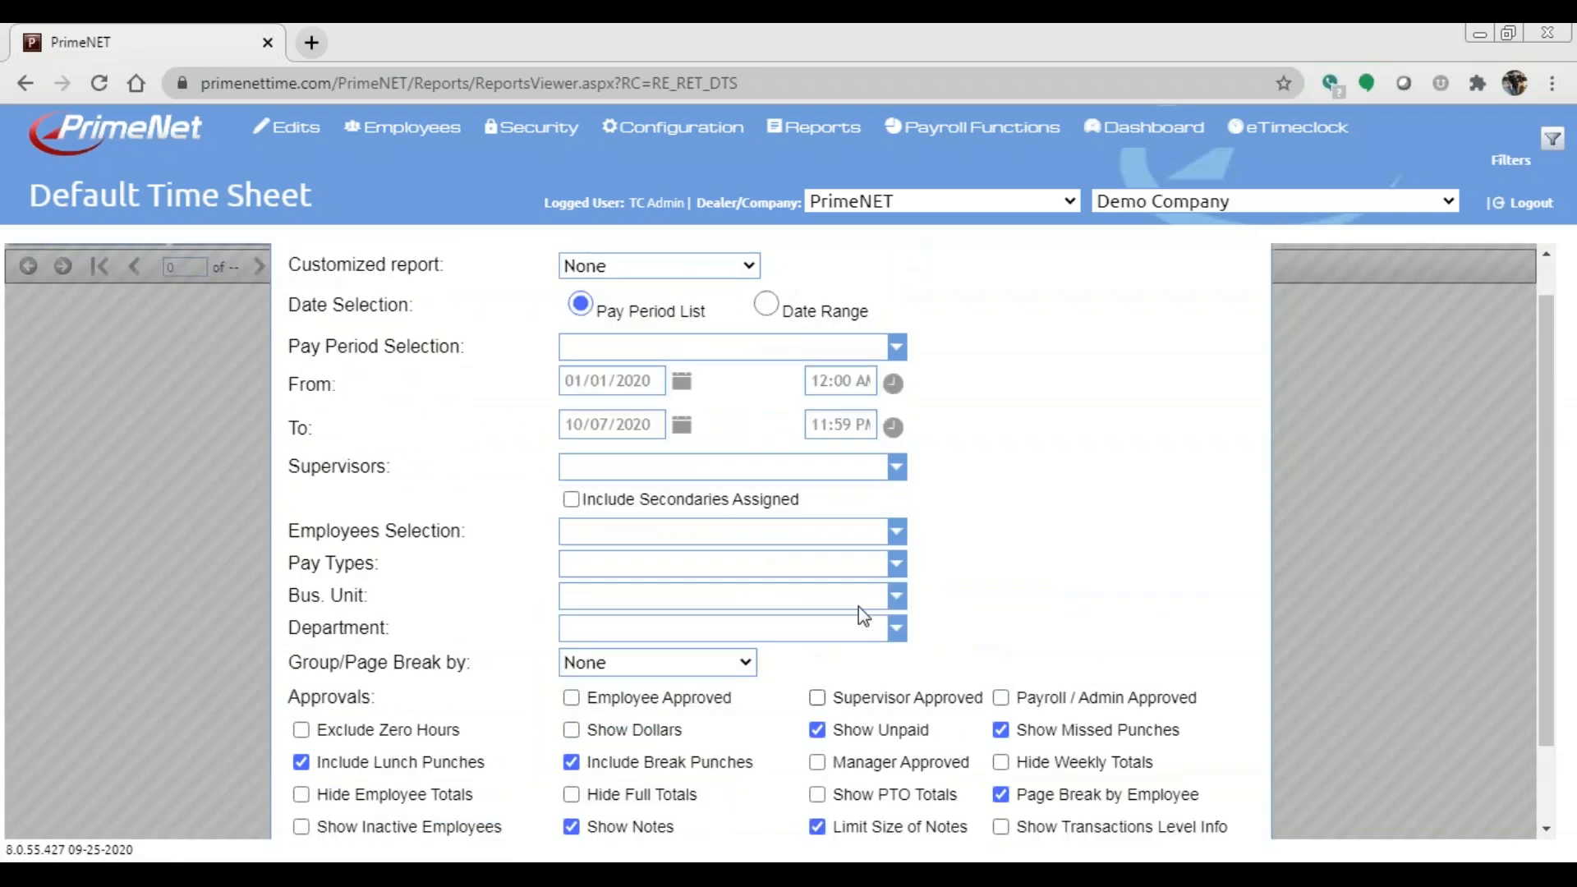
Go to Time Management, and from there open the saved Time Card version of the Default Time Sheet report
{"action": "mouse_move", "coordinate": [288, 130]}
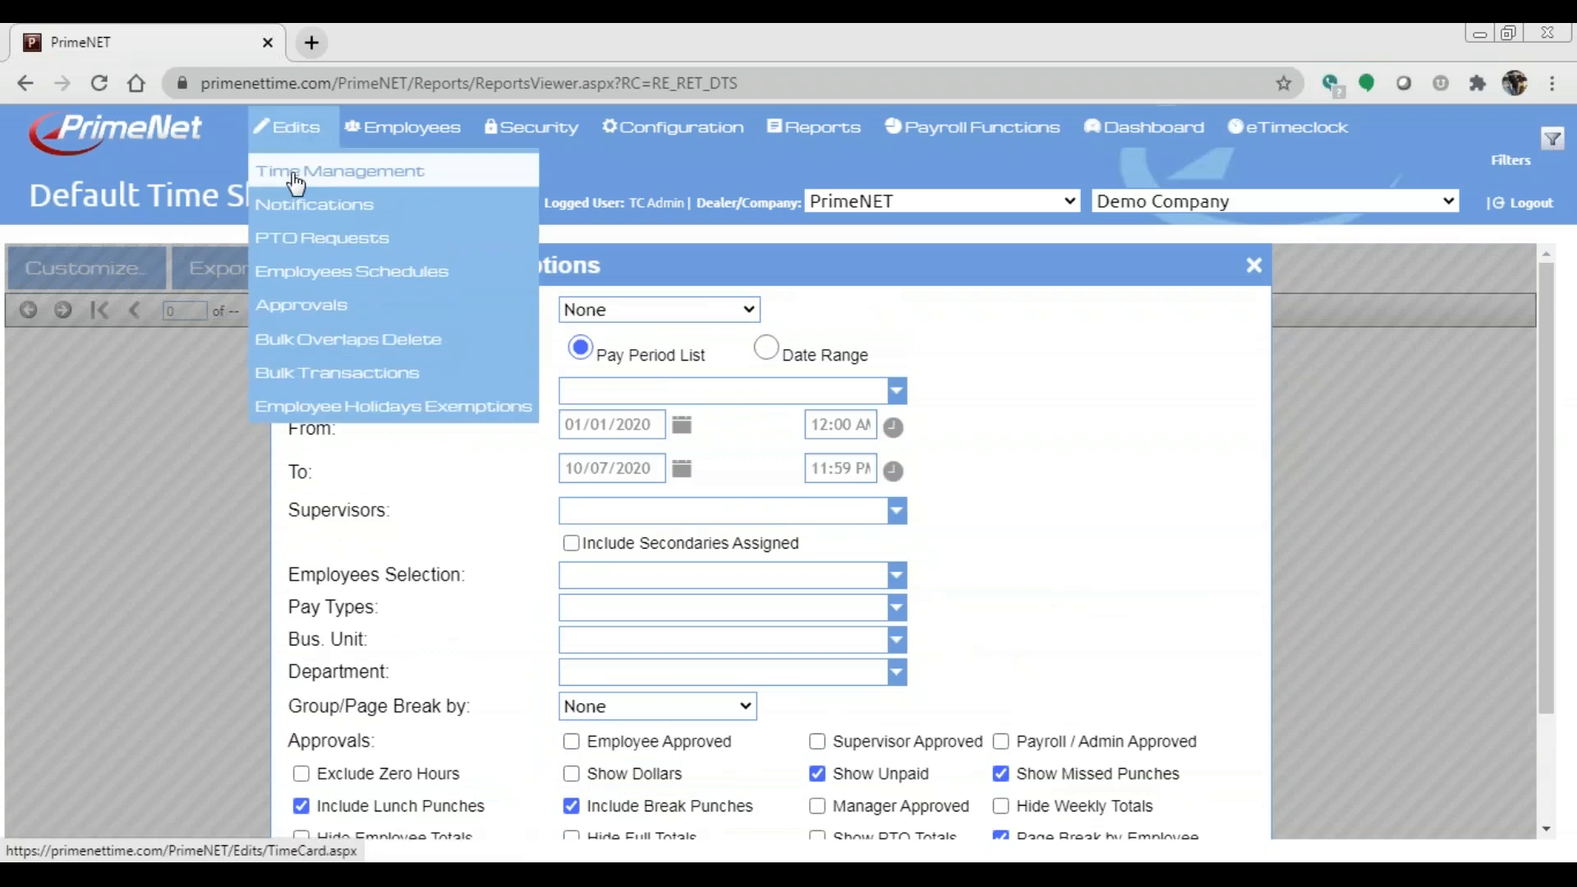
{"action": "left_click", "coordinate": [302, 172]}
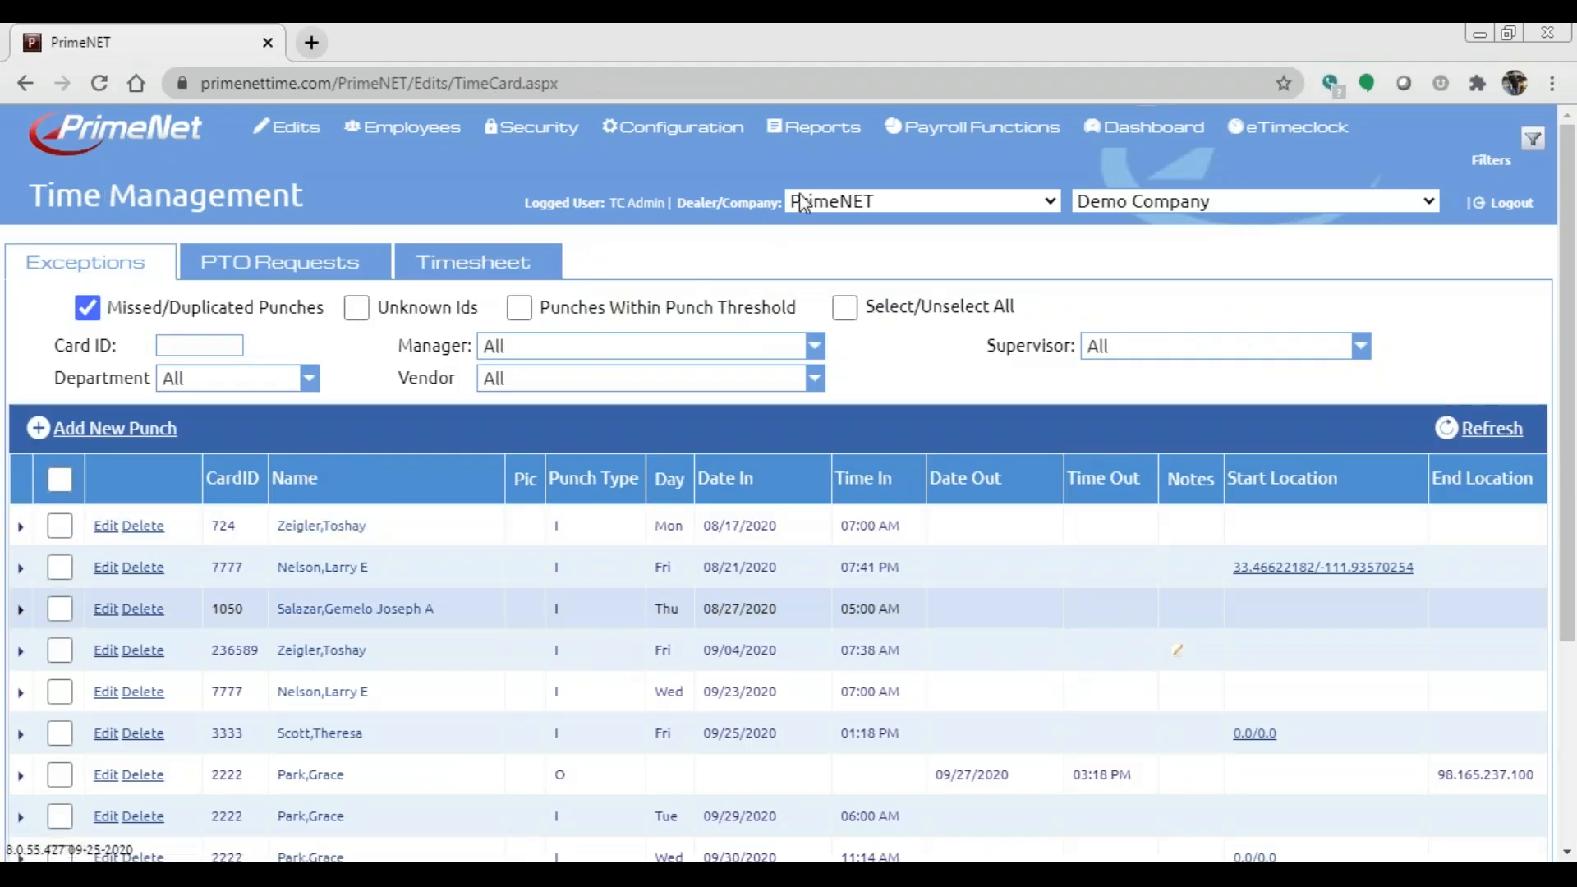
{"action": "mouse_move", "coordinate": [813, 141]}
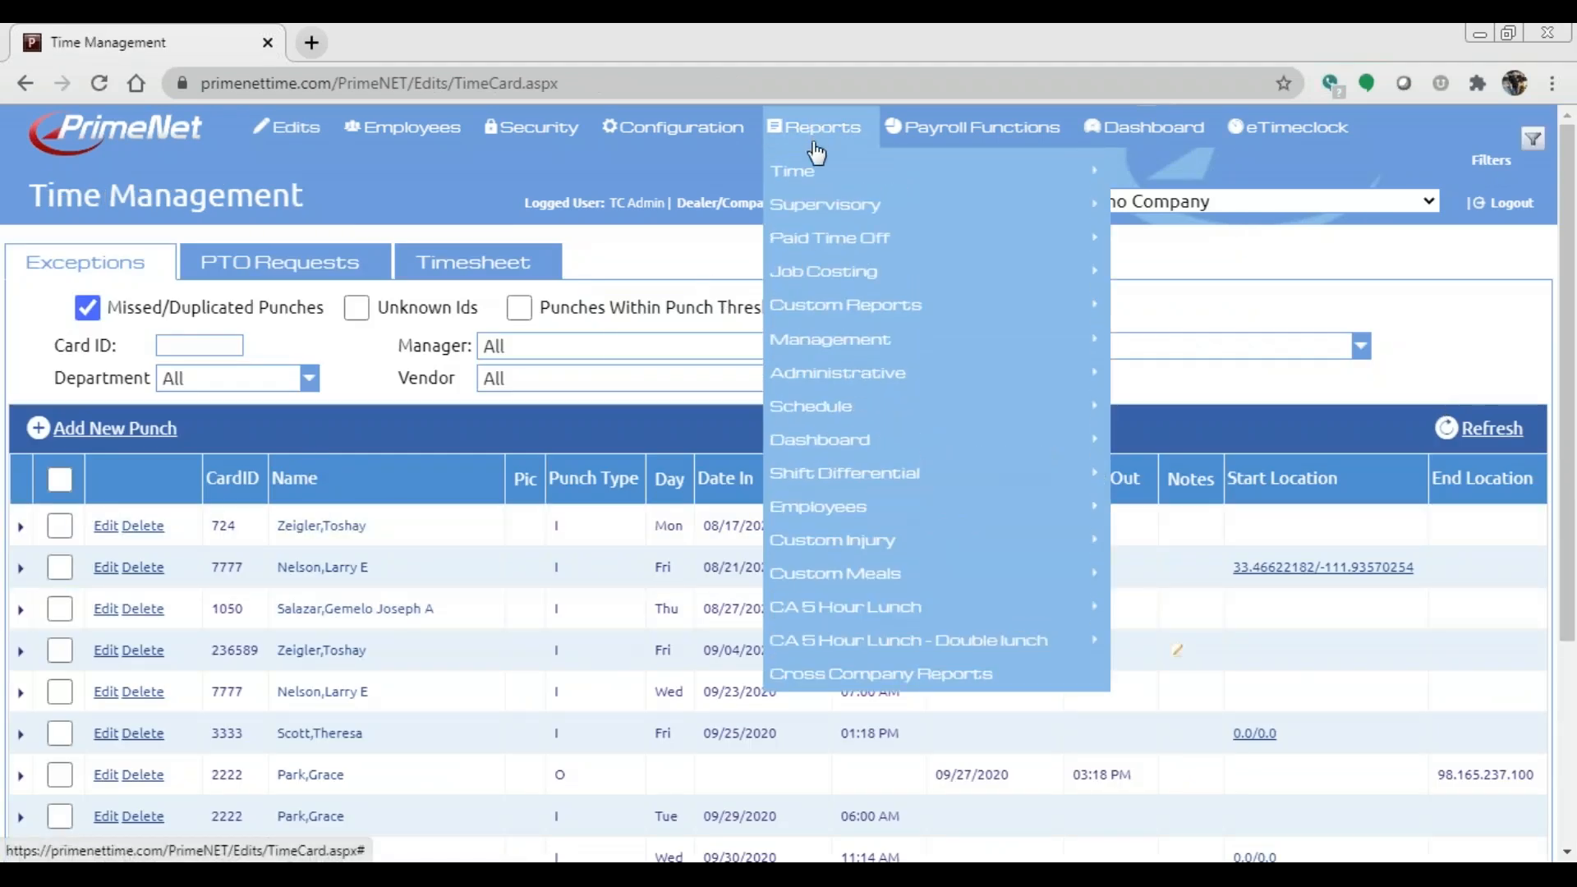
{"action": "mouse_move", "coordinate": [943, 177]}
{"action": "mouse_move", "coordinate": [1113, 181]}
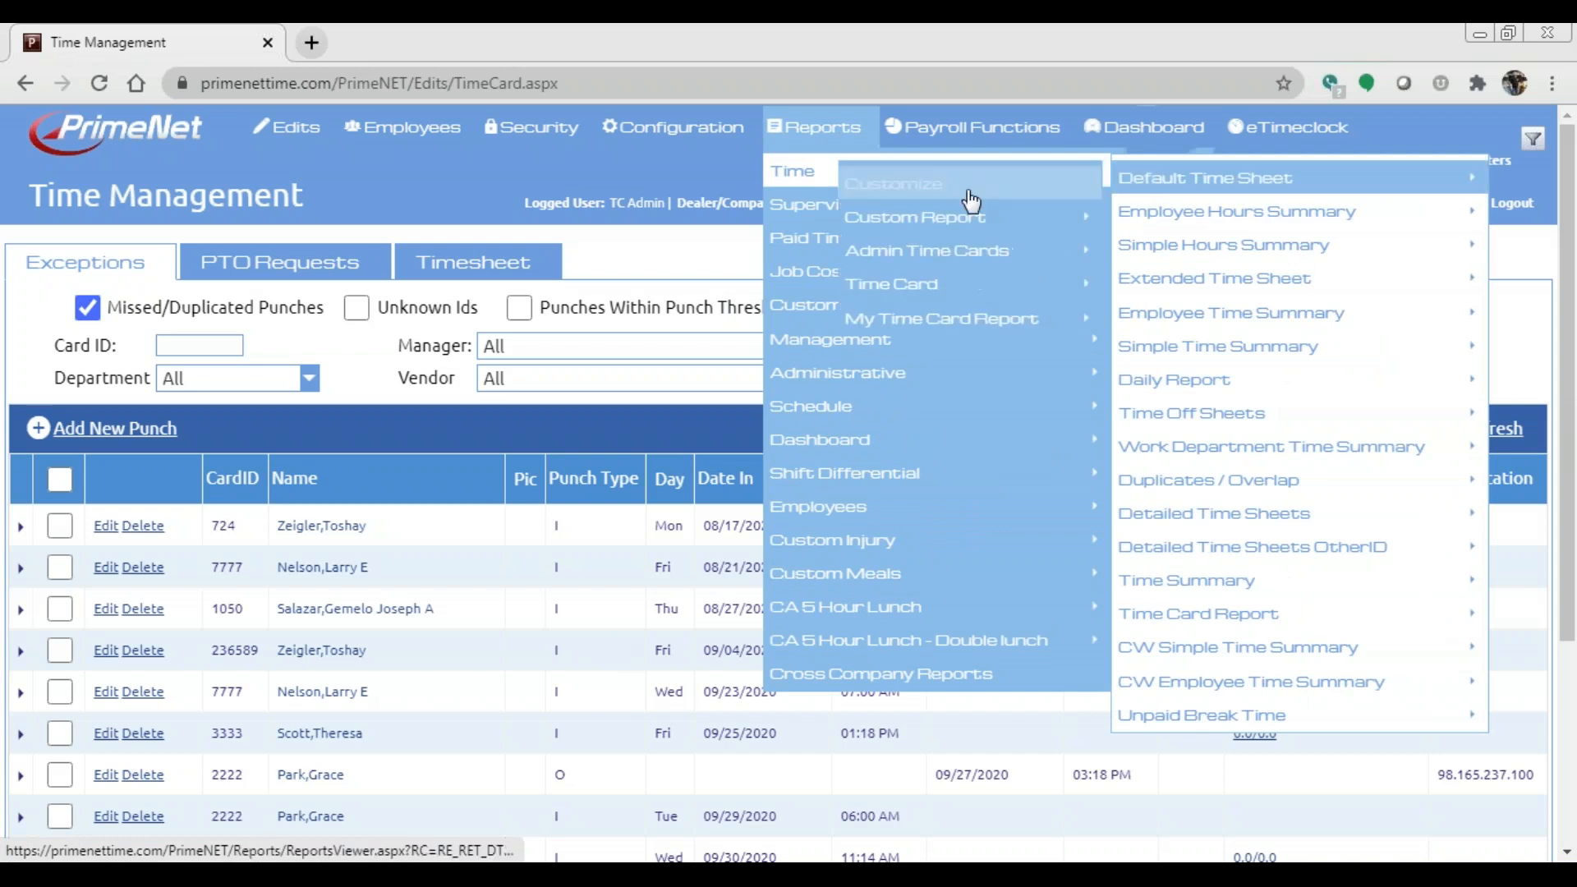
{"action": "left_click", "coordinate": [877, 289]}
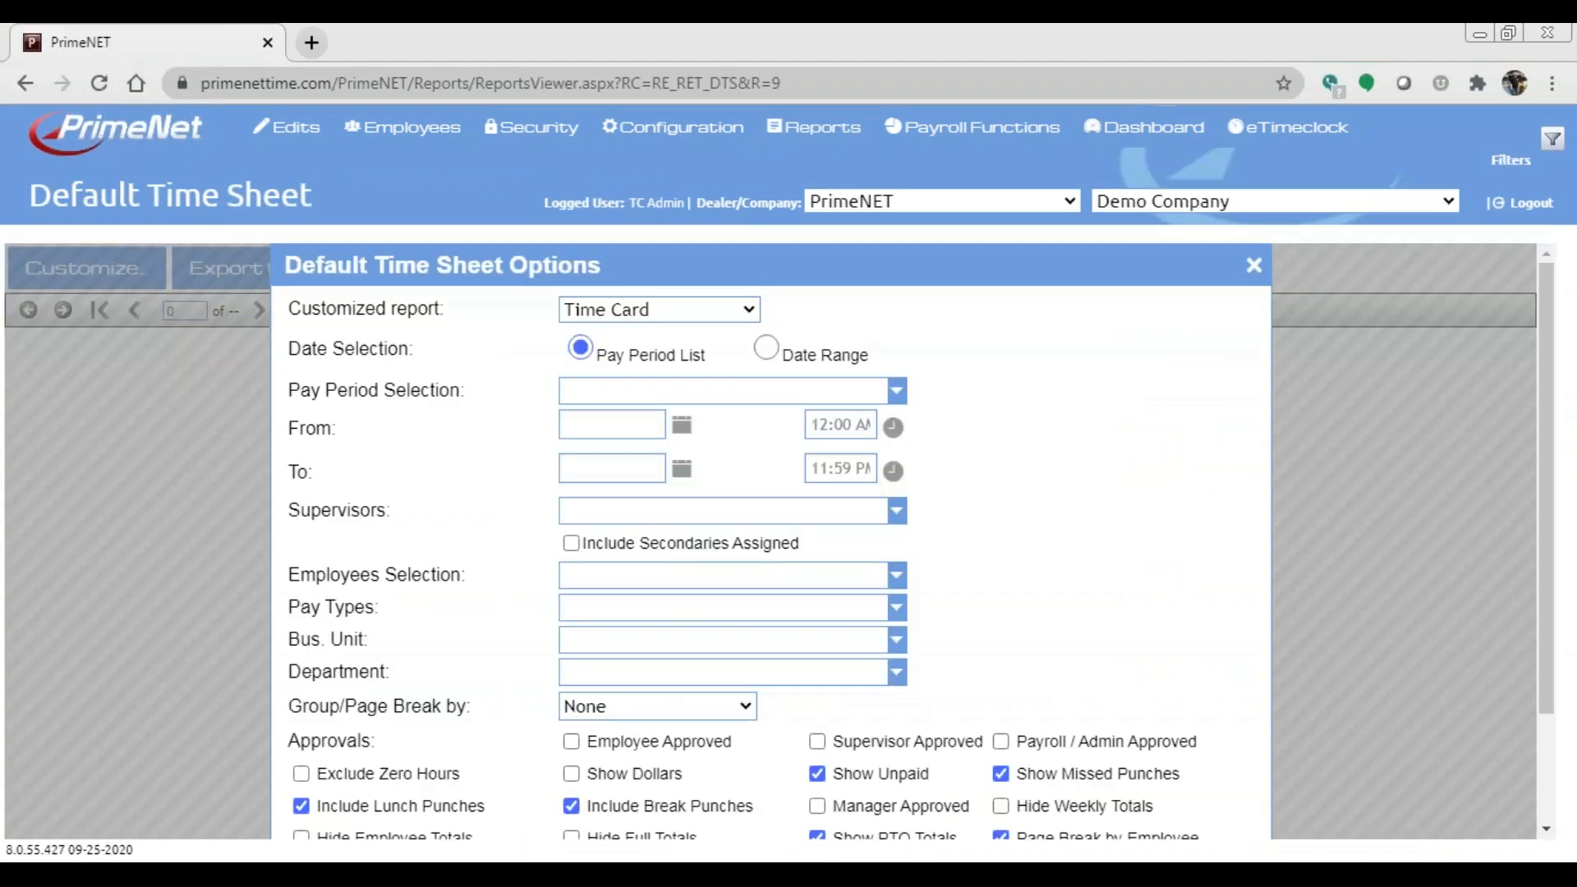
{"action": "scroll", "coordinate": [1035, 570], "scroll_direction": "down", "scroll_amount": 2}
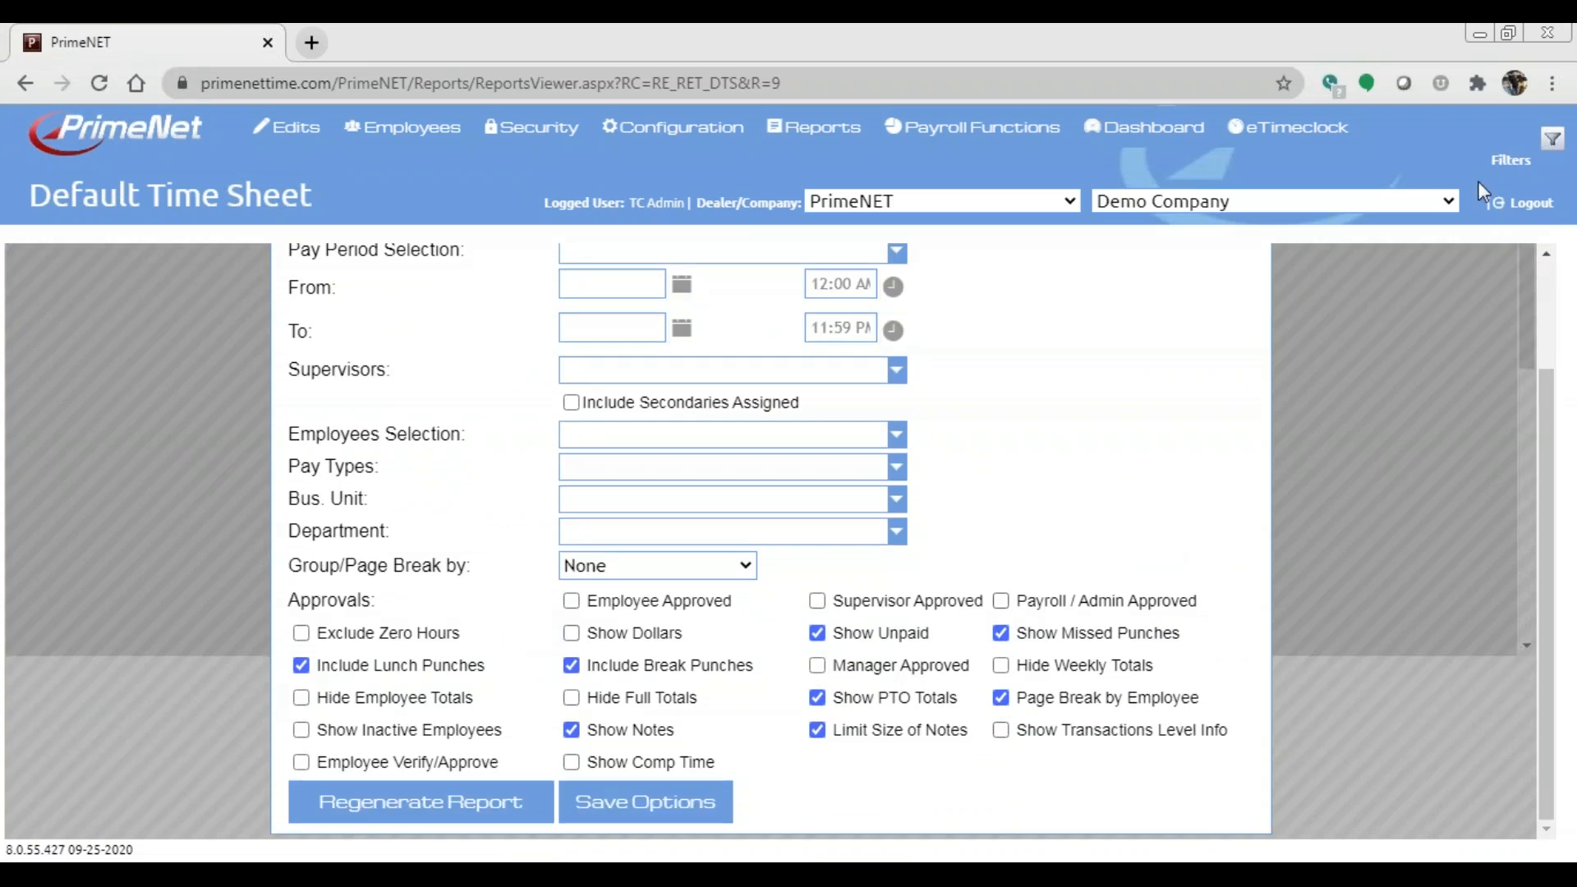
{"action": "scroll", "coordinate": [831, 708], "scroll_direction": "up", "scroll_amount": 2}
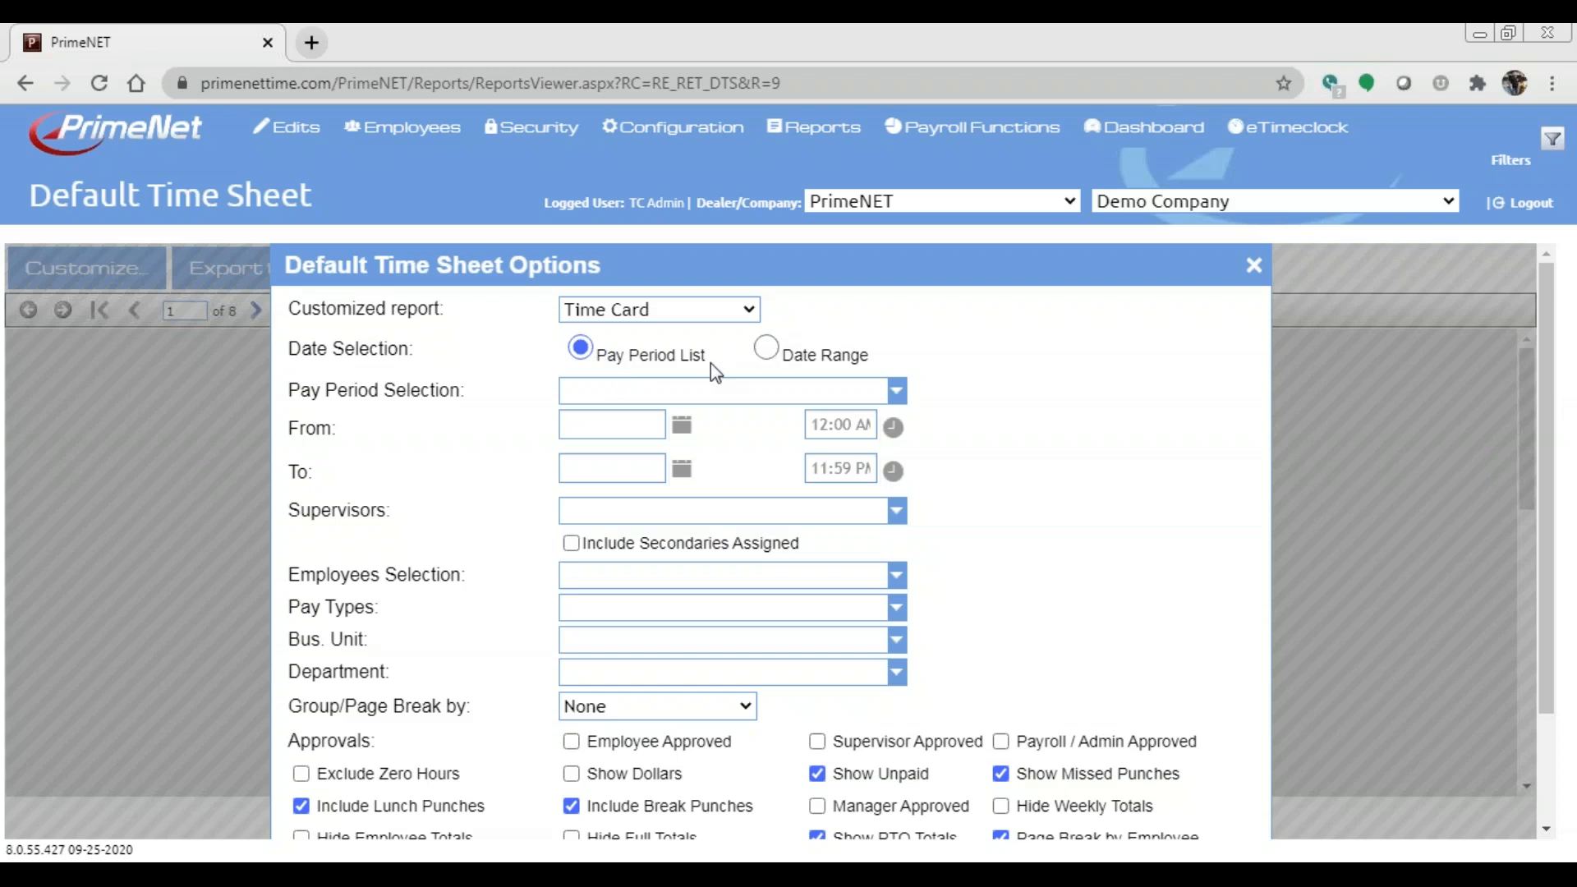
Limit the Time Card report to the Weekly 10/04/2020 - 10/10/2020 pay period
{"action": "left_click", "coordinate": [611, 389]}
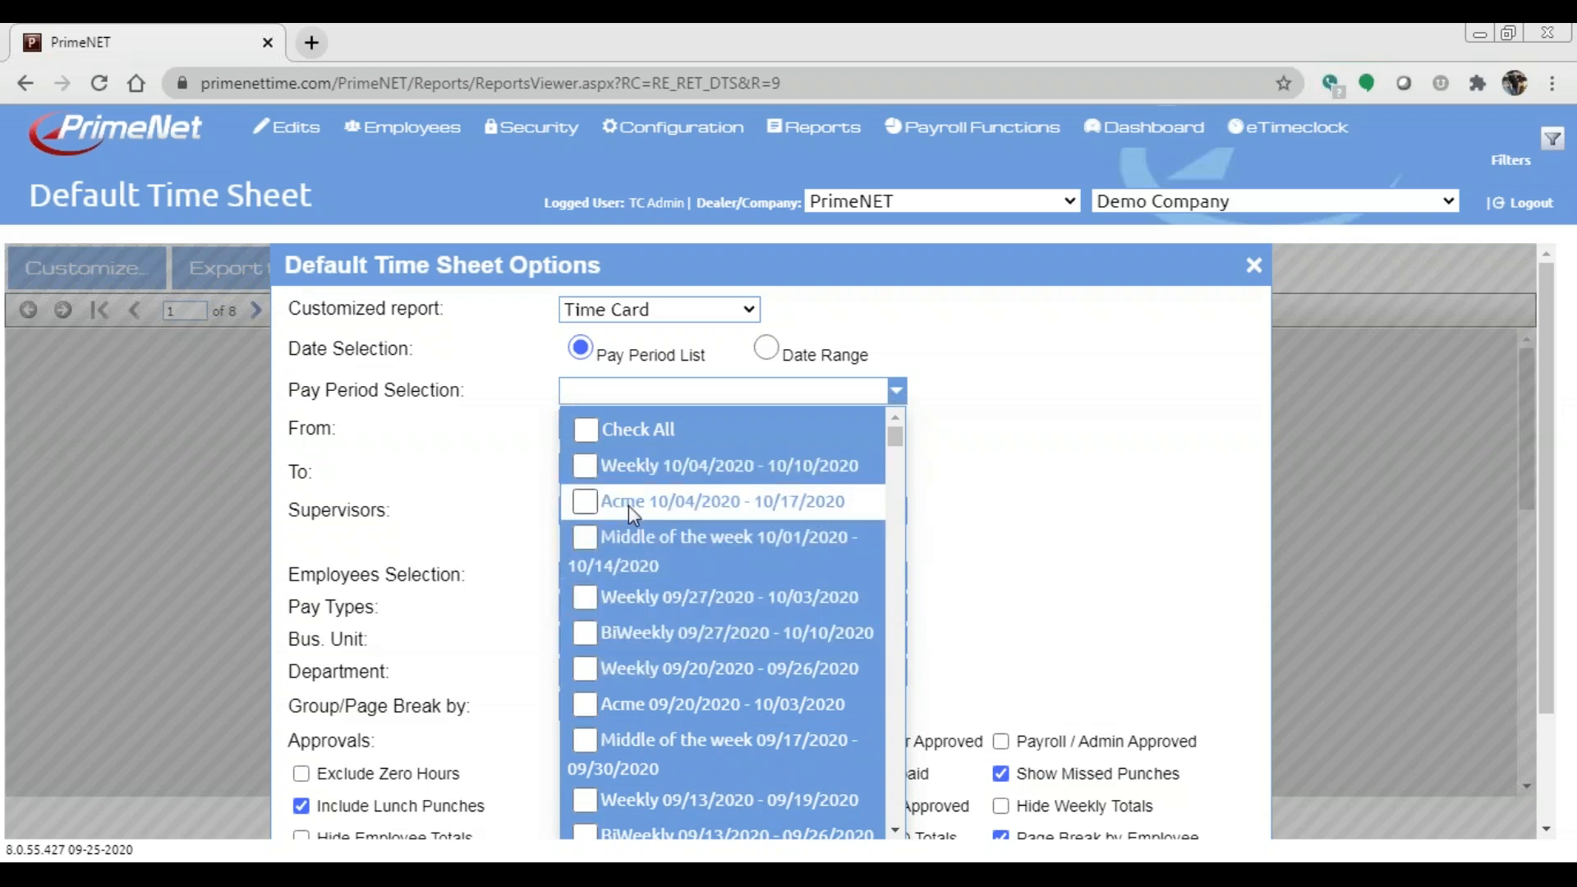
{"action": "left_click", "coordinate": [586, 466]}
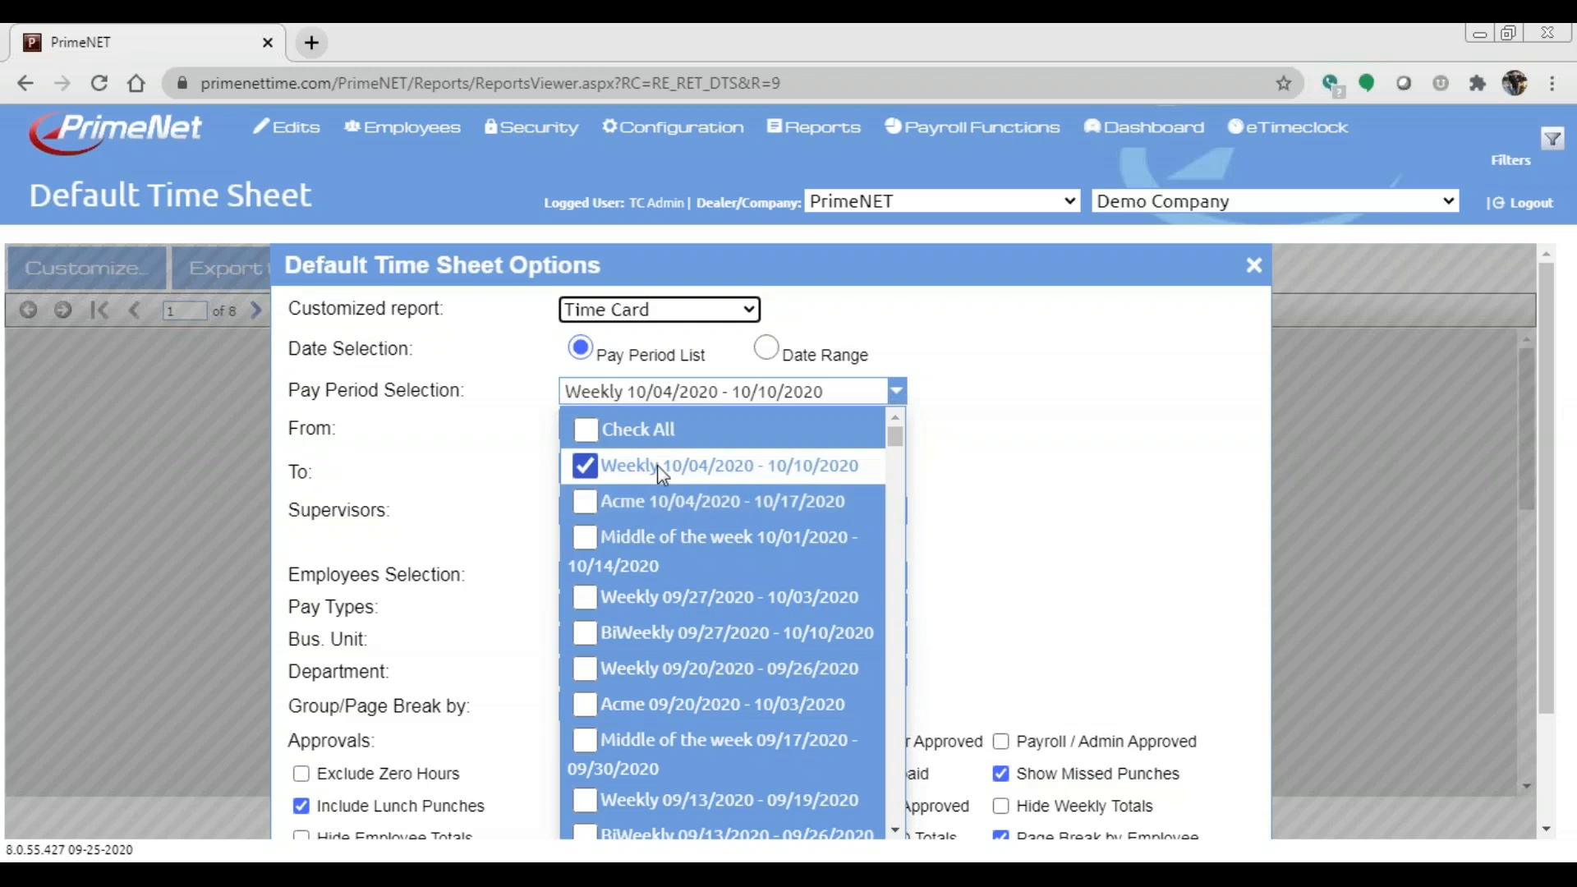
{"action": "left_click", "coordinate": [585, 502]}
{"action": "left_click", "coordinate": [585, 502]}
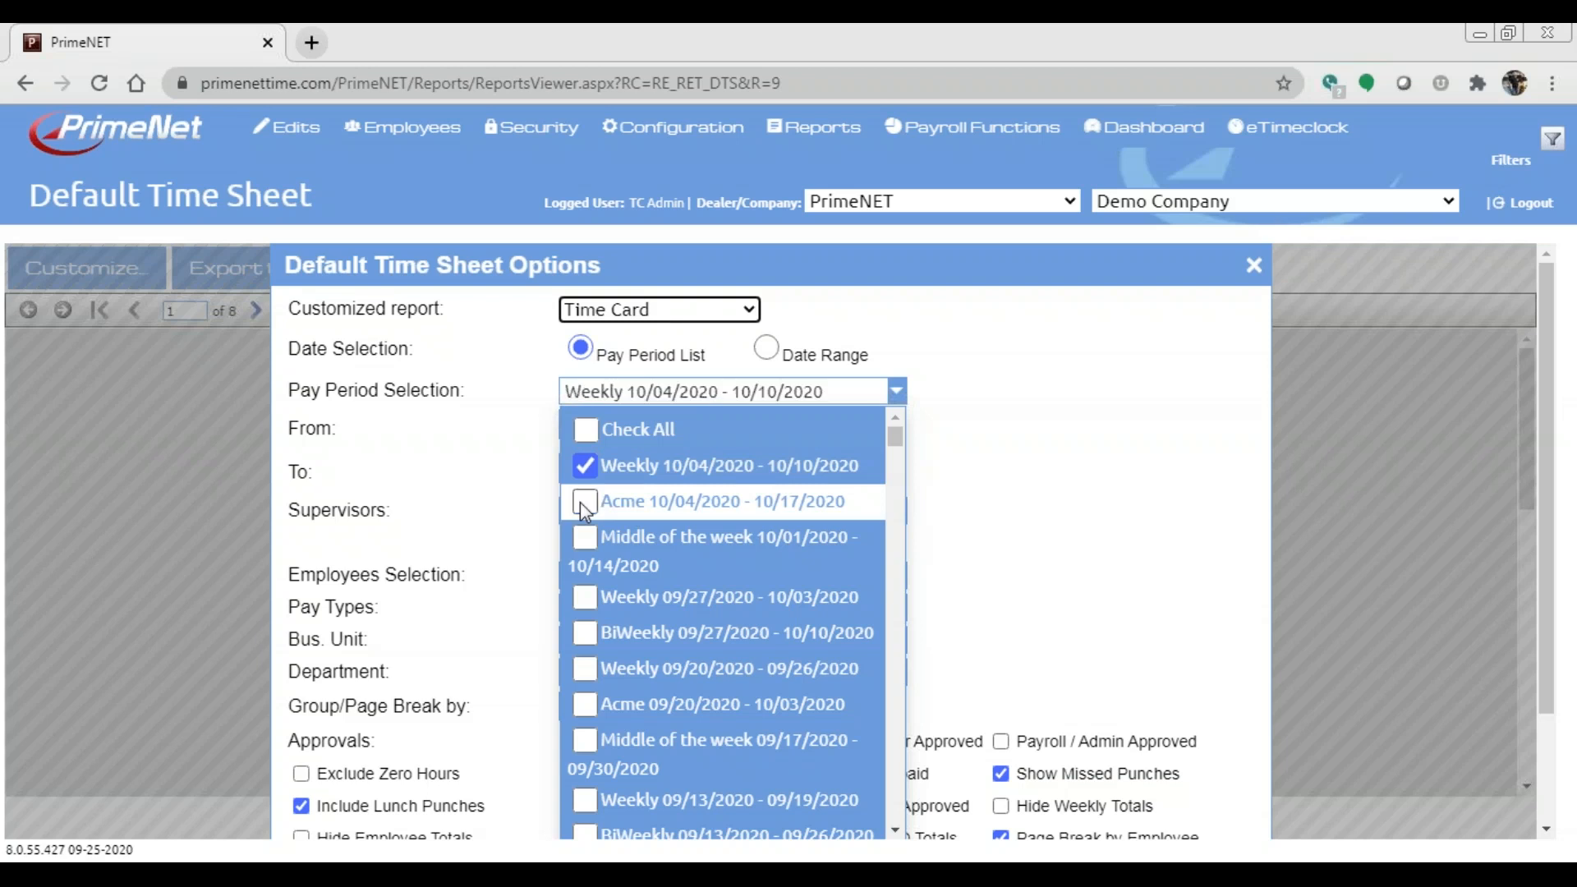
{"action": "left_click", "coordinate": [1048, 479]}
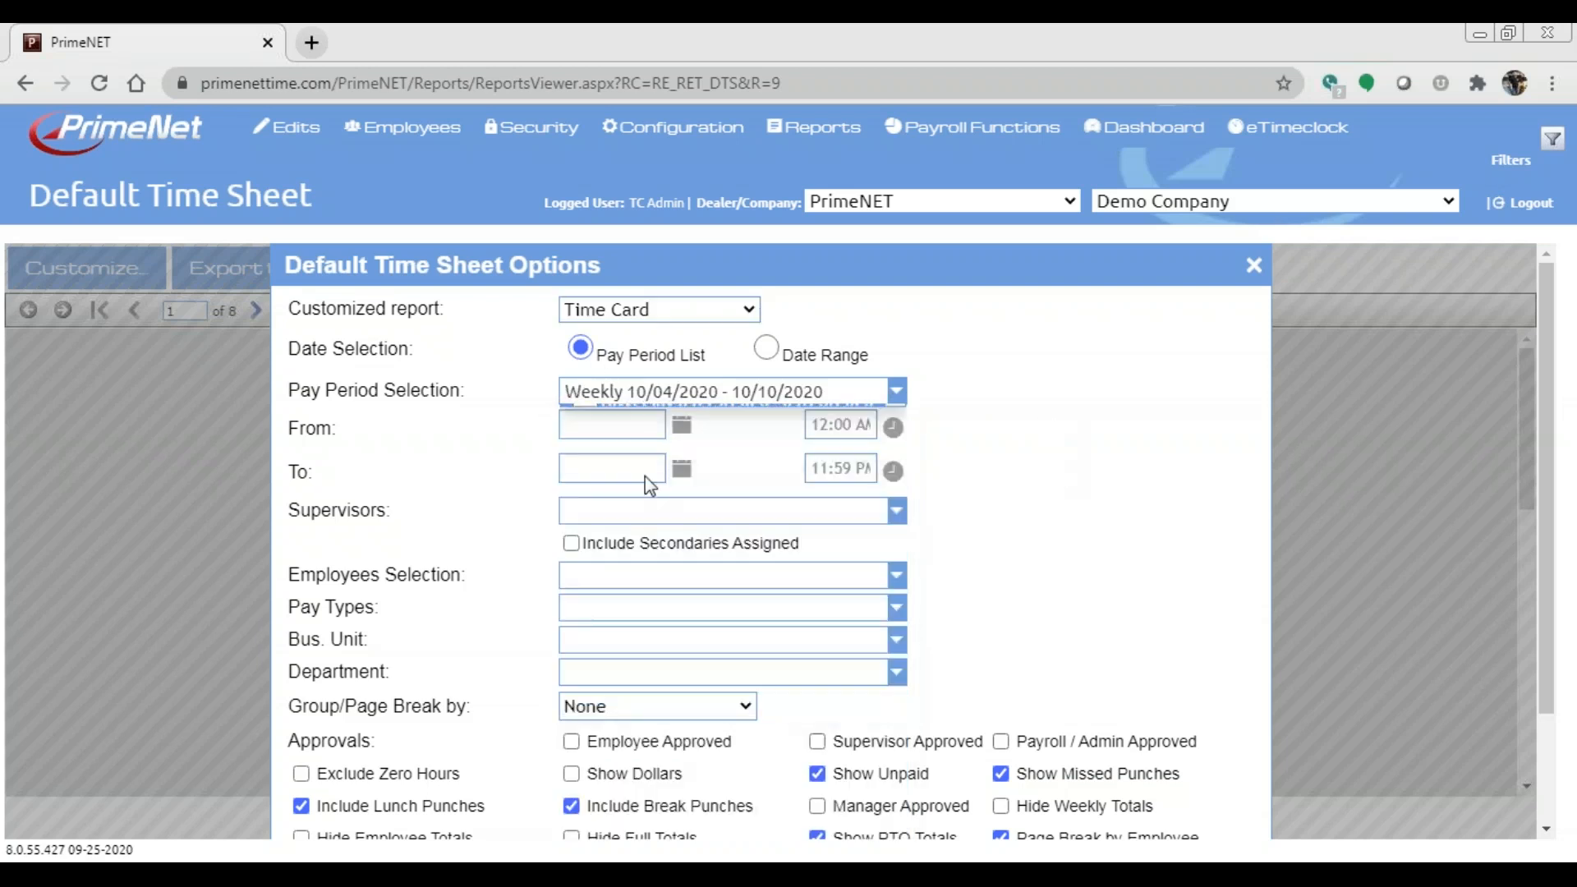
Regenerate the report with the chosen pay period and look through its first page
{"action": "scroll", "coordinate": [1089, 550], "scroll_direction": "down", "scroll_amount": 3}
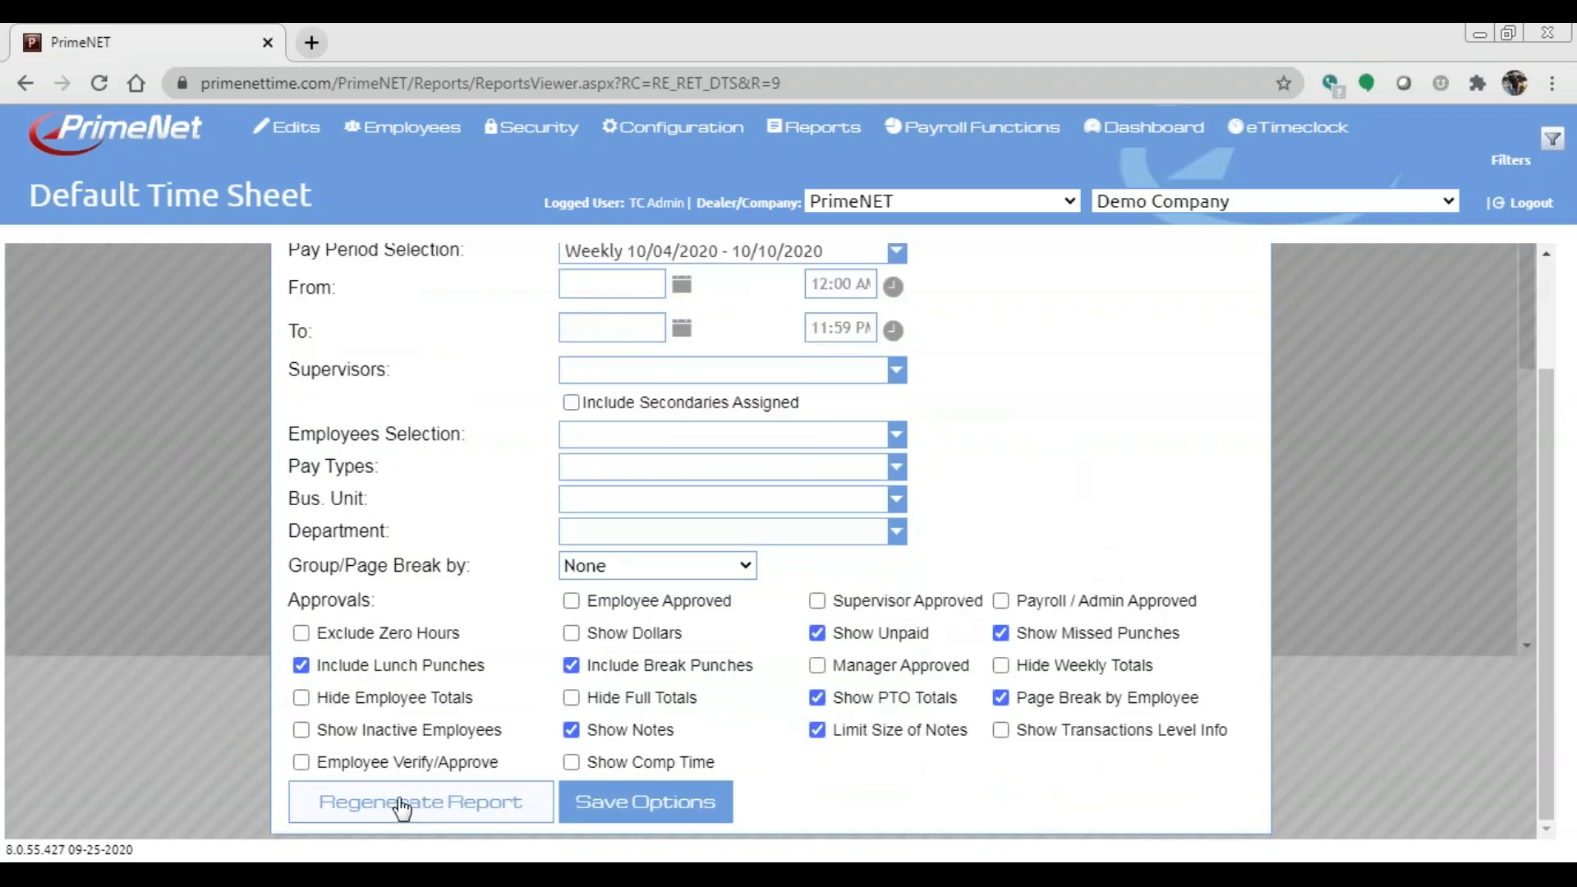
{"action": "left_click", "coordinate": [407, 803]}
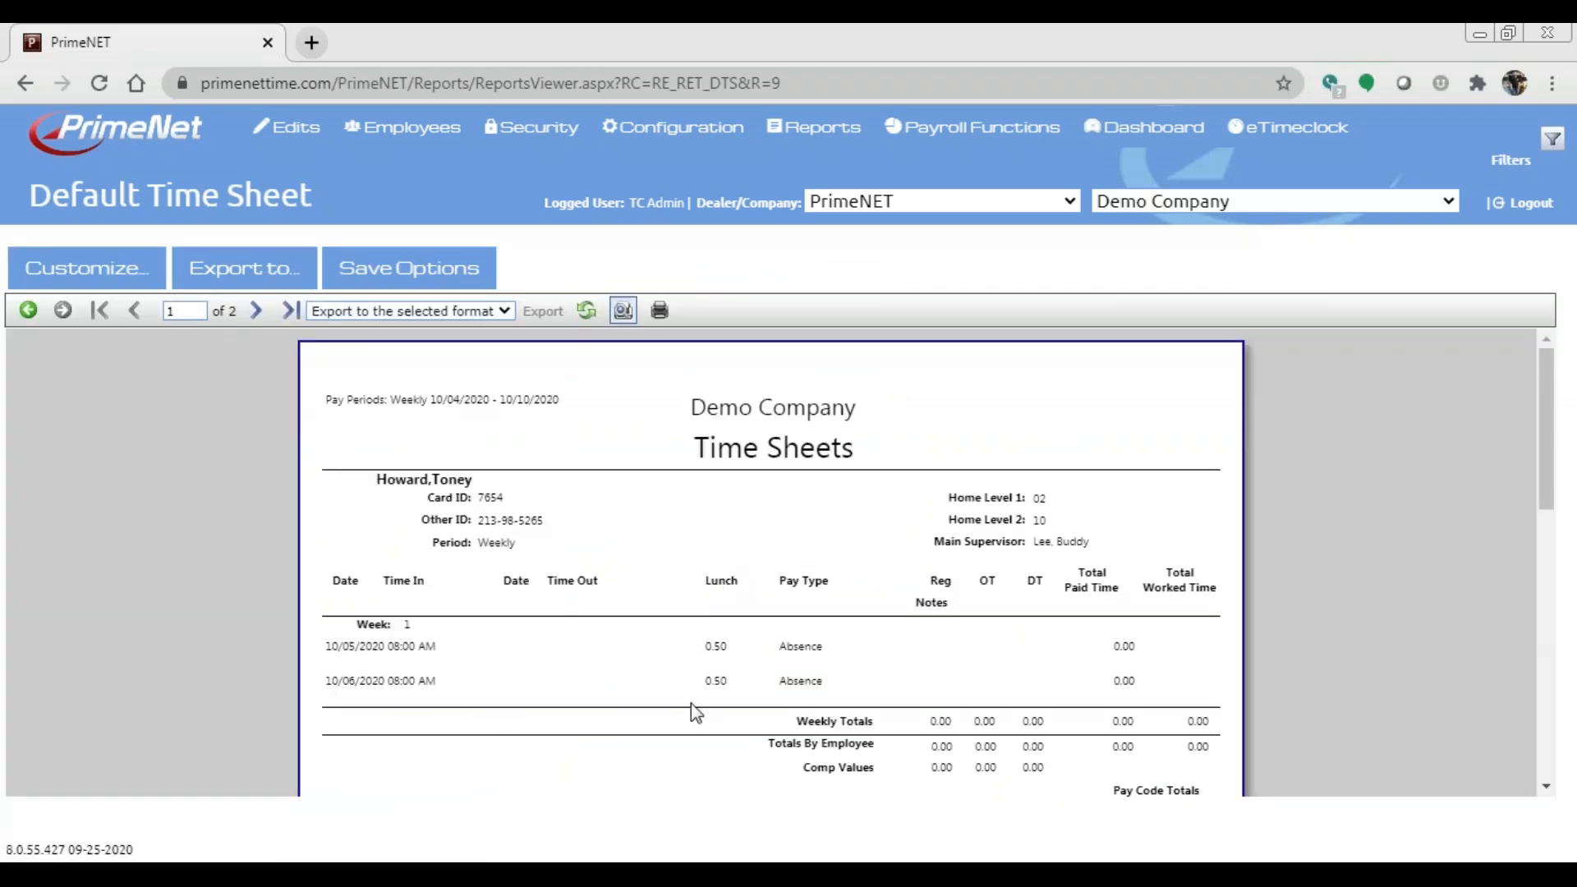
{"action": "scroll", "coordinate": [695, 708], "scroll_direction": "down", "scroll_amount": 5}
{"action": "scroll", "coordinate": [699, 711], "scroll_direction": "up", "scroll_amount": 5}
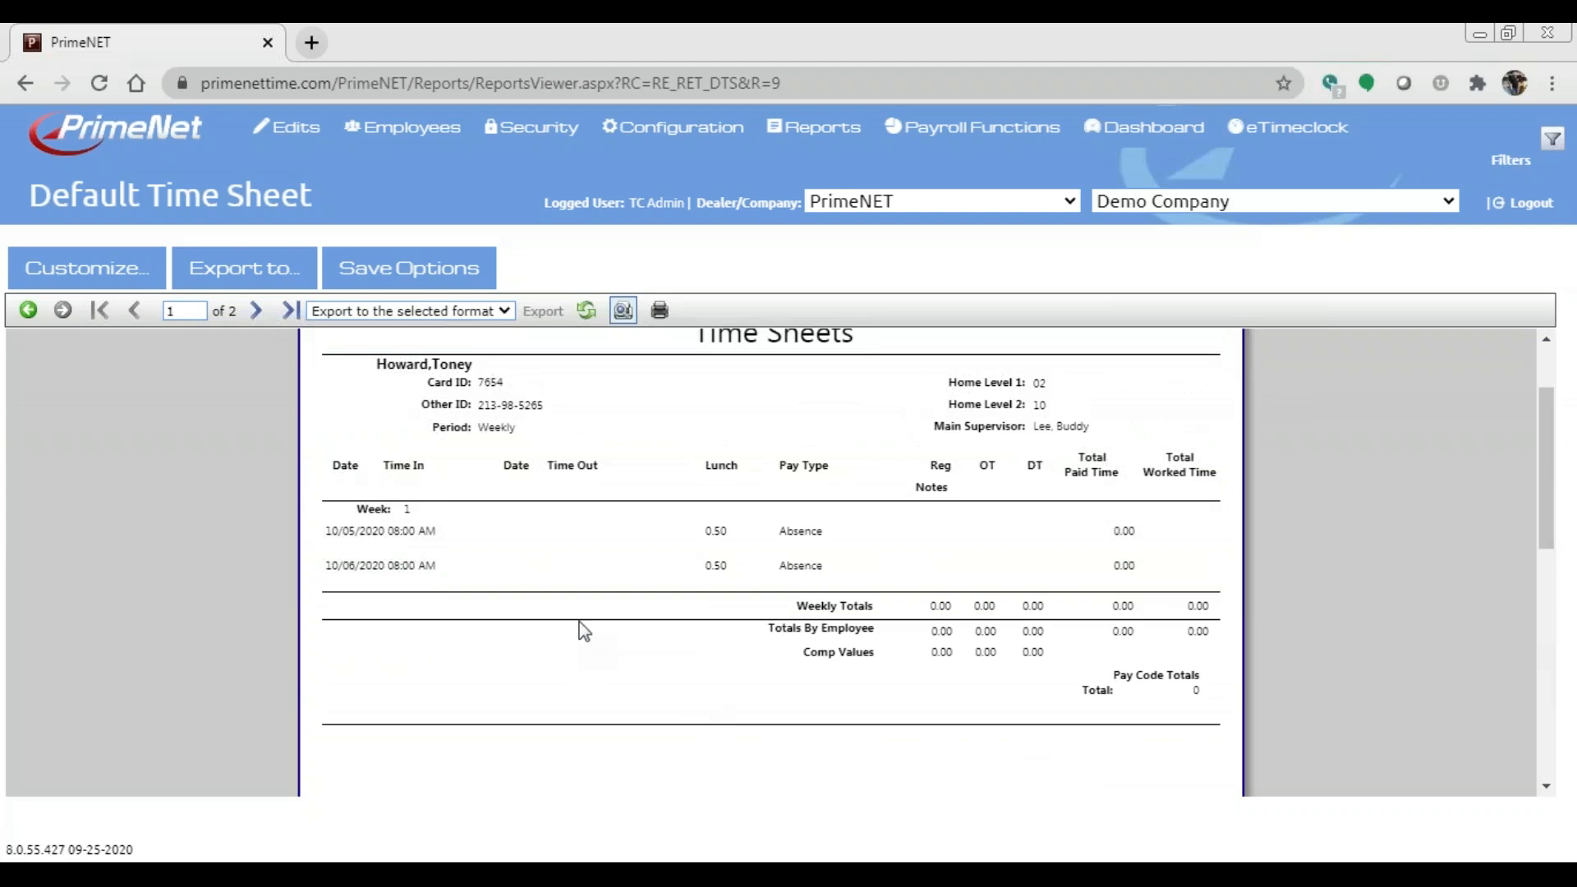
Try the comma-delimited CSV format in the report export settings, and close them without exporting
{"action": "left_click", "coordinate": [224, 268]}
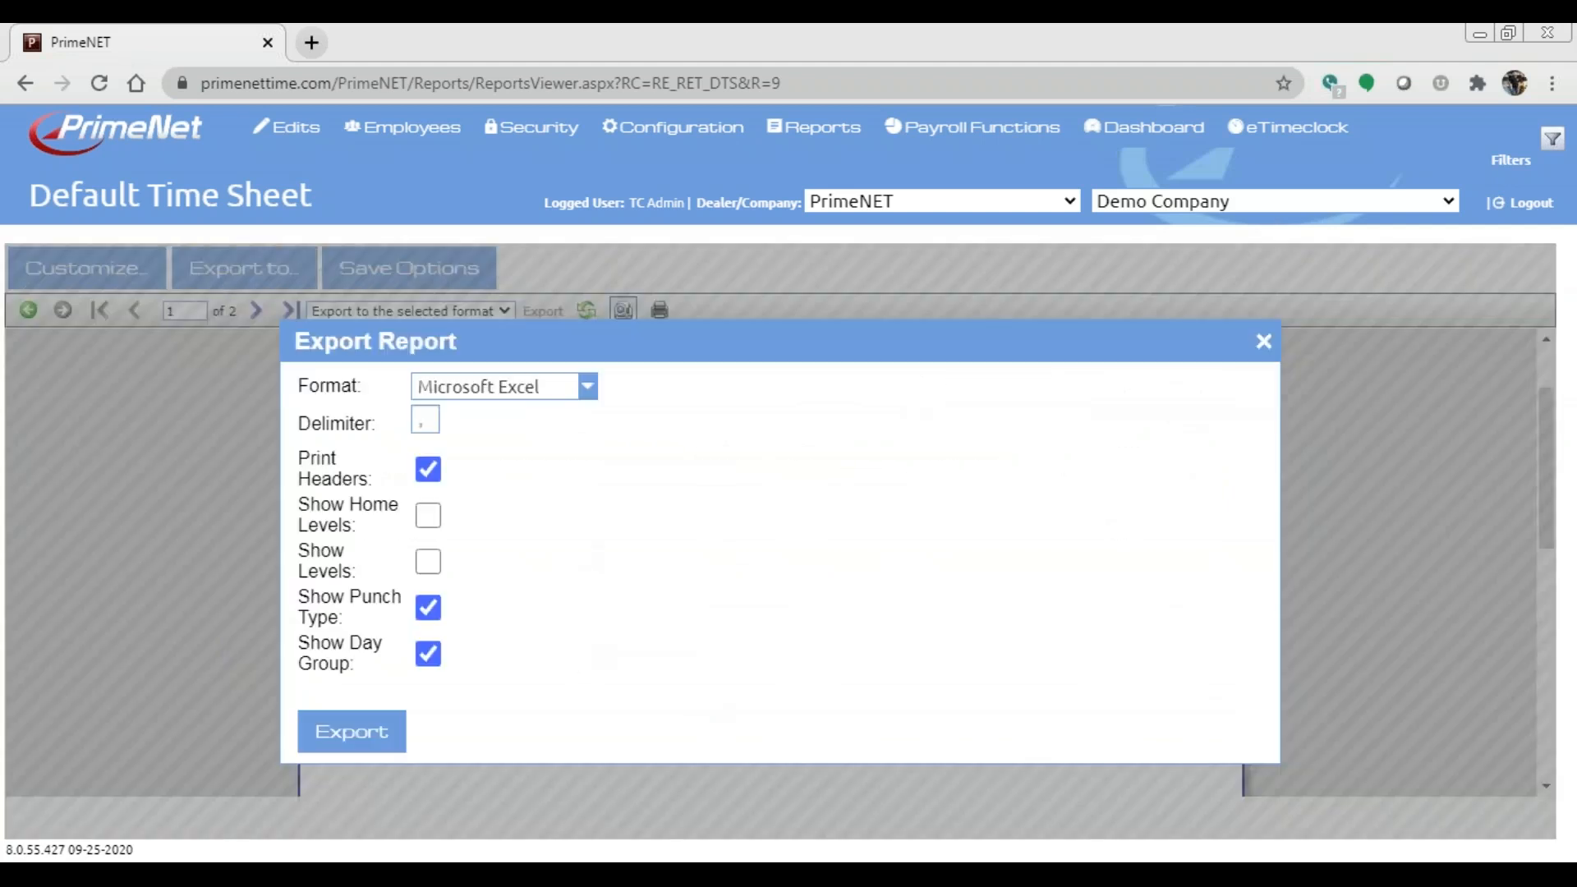
{"action": "left_click", "coordinate": [514, 387]}
{"action": "left_click", "coordinate": [507, 457]}
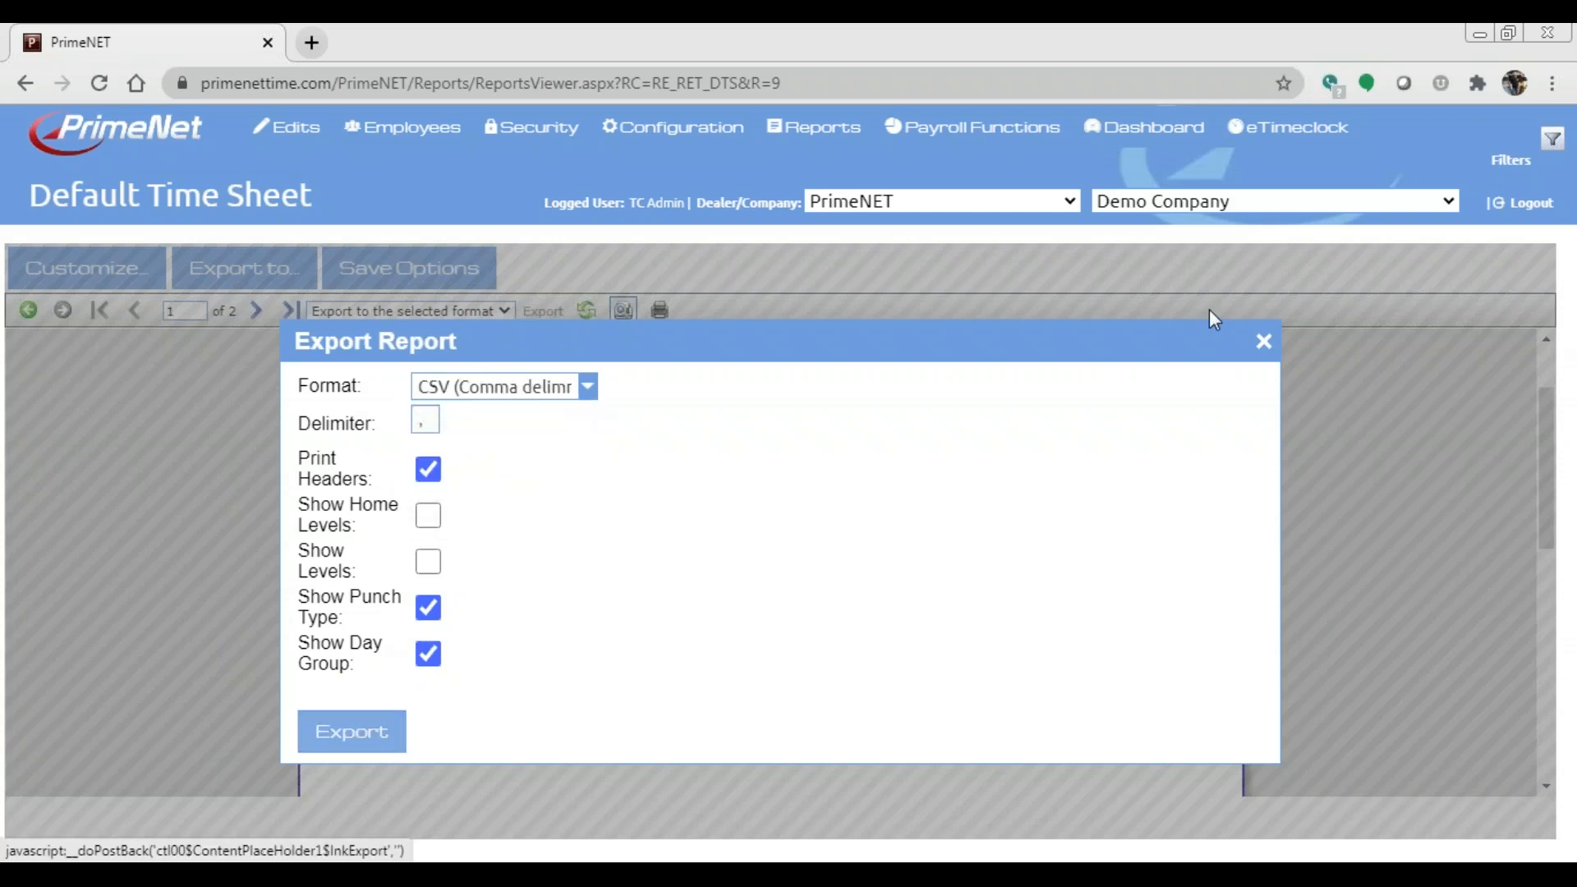
{"action": "left_click", "coordinate": [1263, 340]}
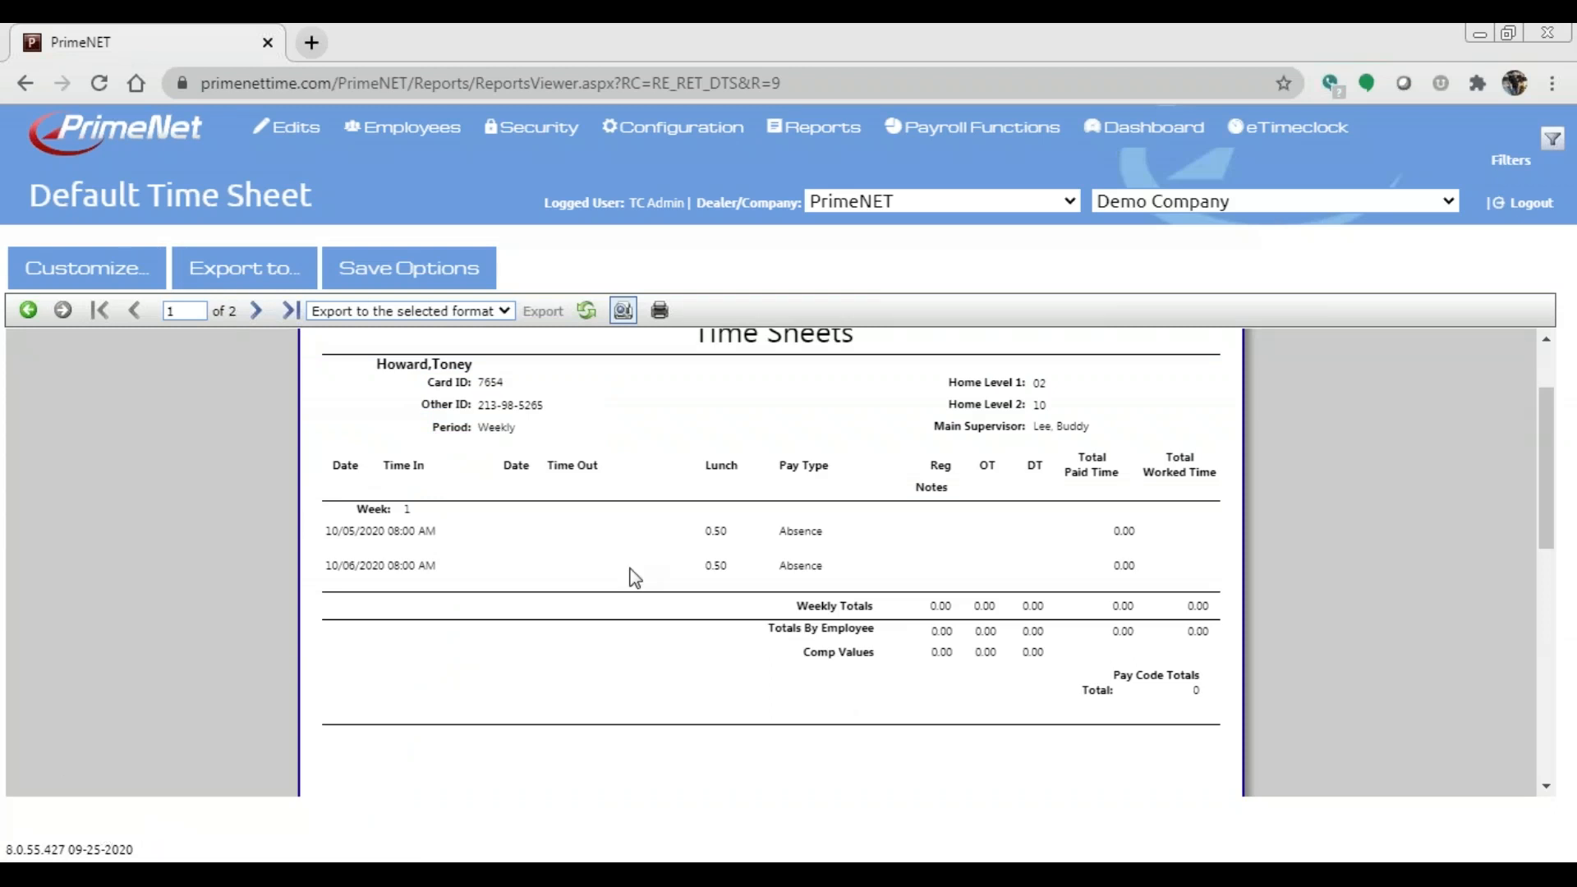
Export the generated time sheet report as an Acrobat (PDF) file
{"action": "scroll", "coordinate": [598, 603], "scroll_direction": "up", "scroll_amount": 2}
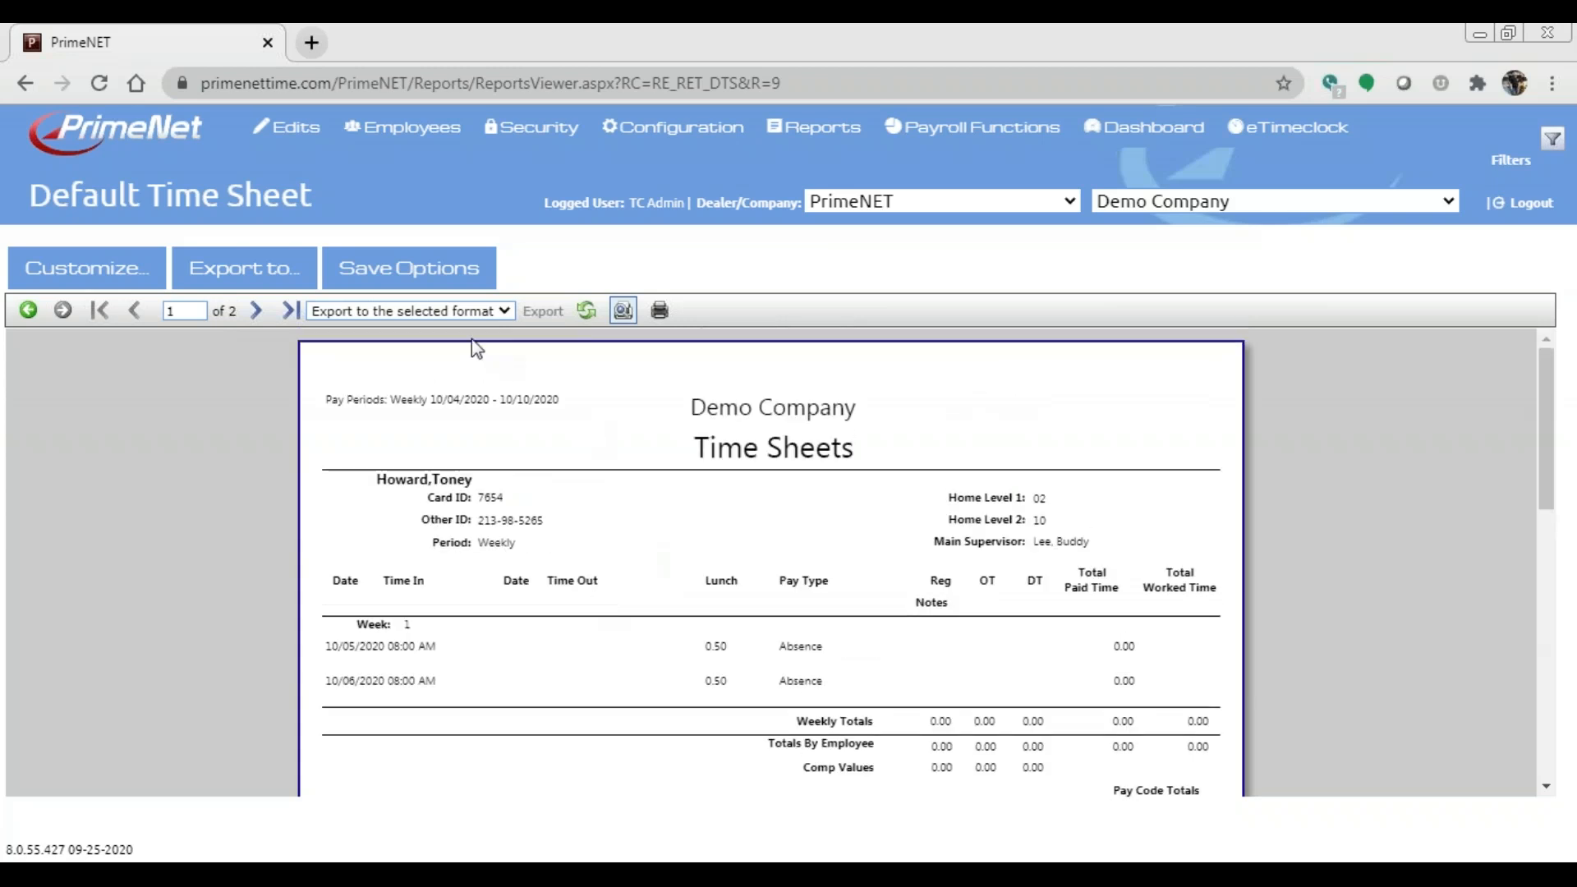
{"action": "left_click", "coordinate": [459, 312]}
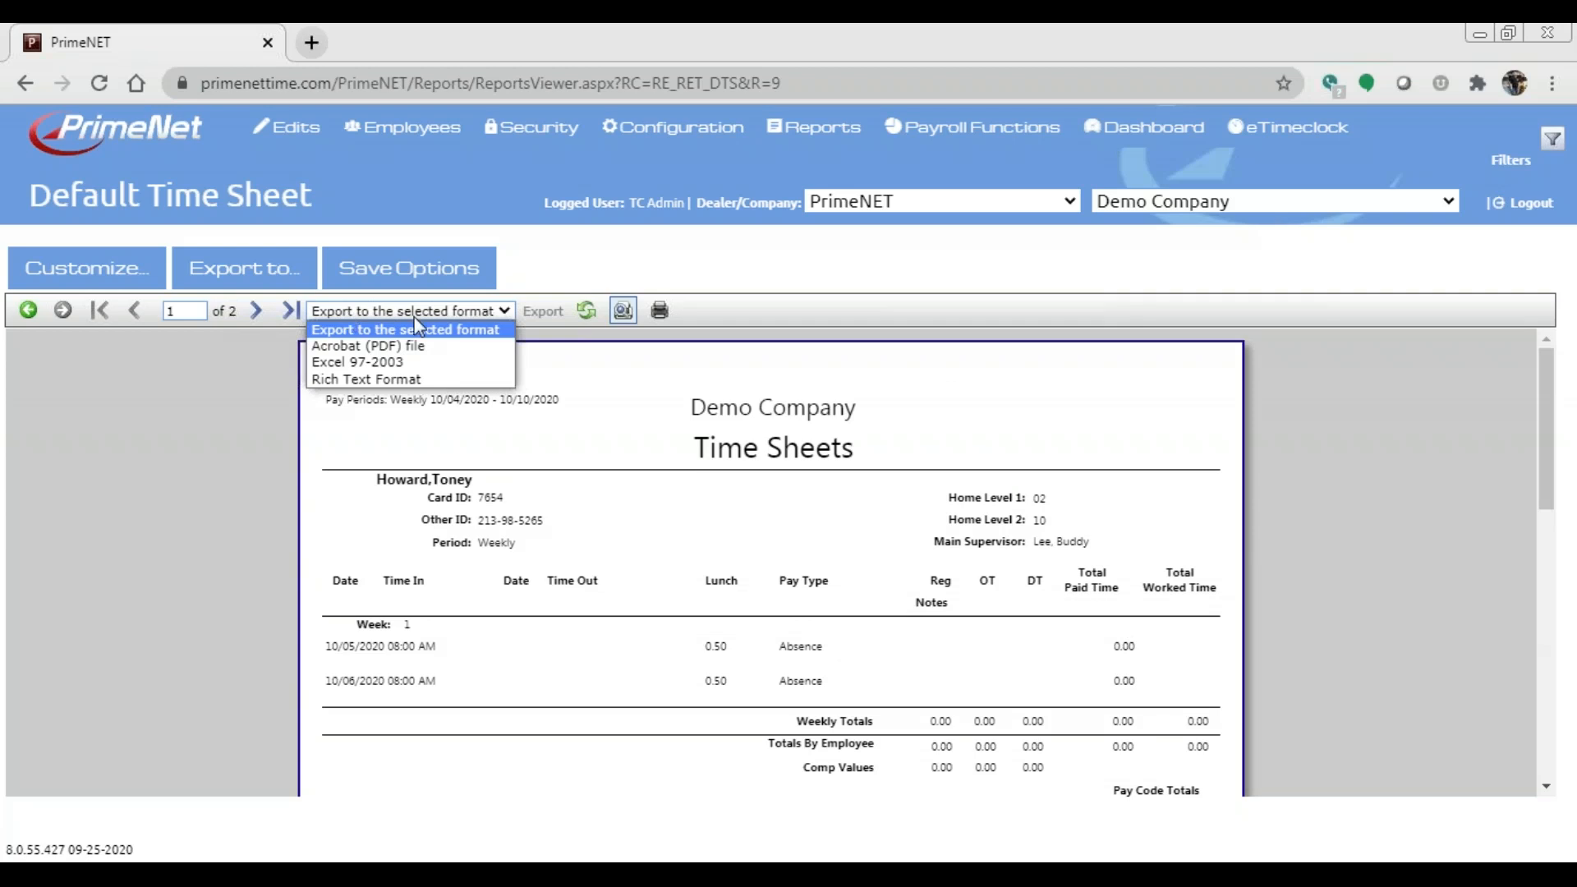
{"action": "left_click", "coordinate": [382, 347]}
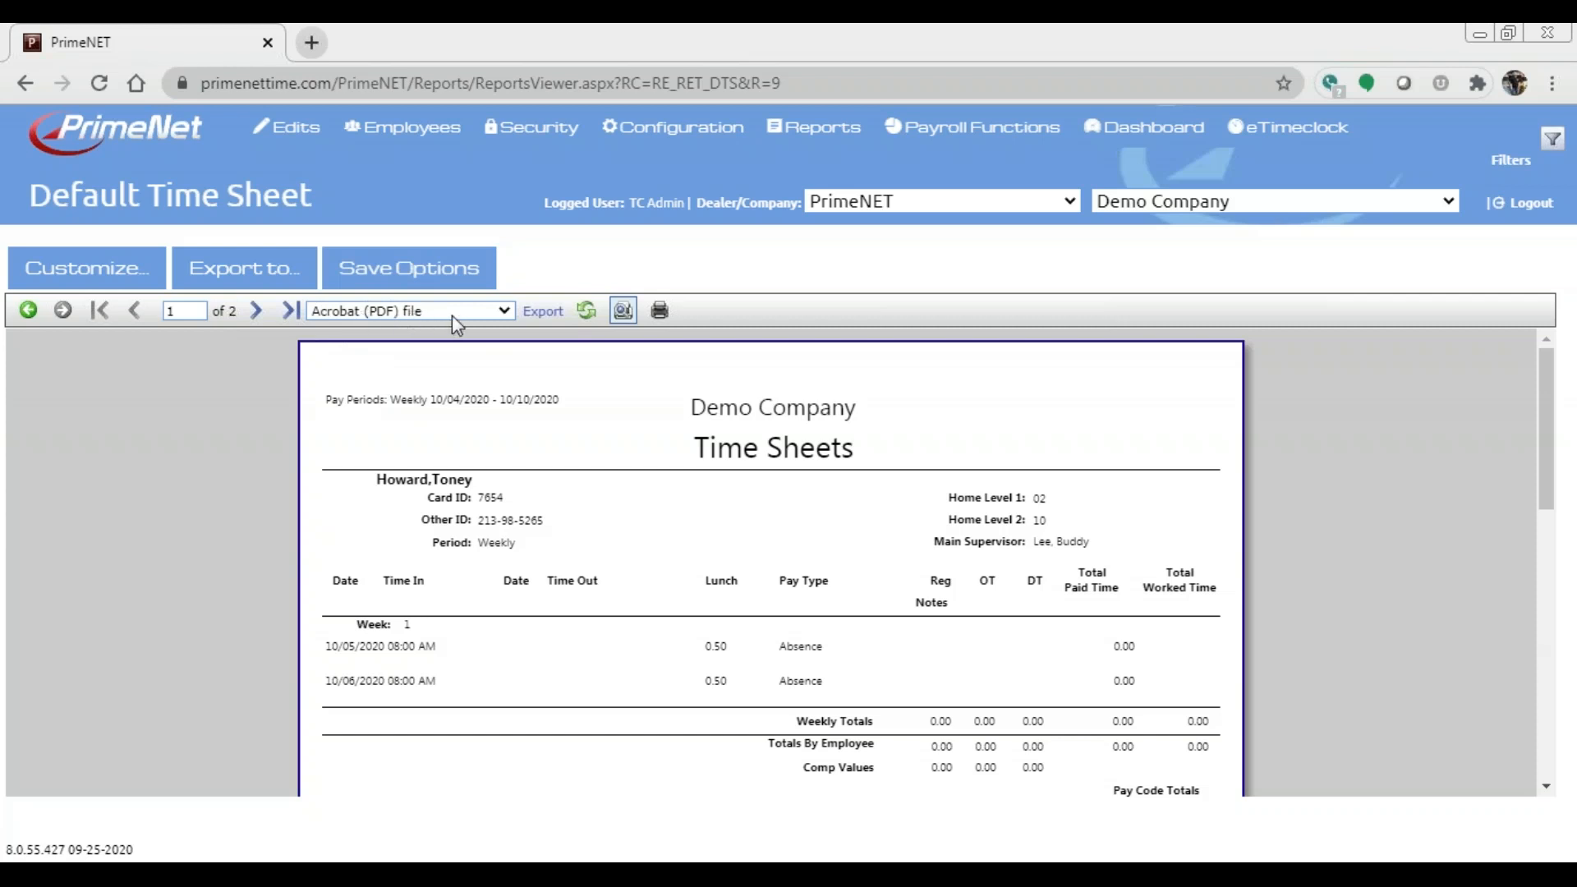
{"action": "left_click", "coordinate": [544, 312]}
Regenerate the time sheet with Employee Verify/Approve enabled, and review the certification statement and signature line on its first page
{"action": "scroll", "coordinate": [653, 411], "scroll_direction": "down", "scroll_amount": 8}
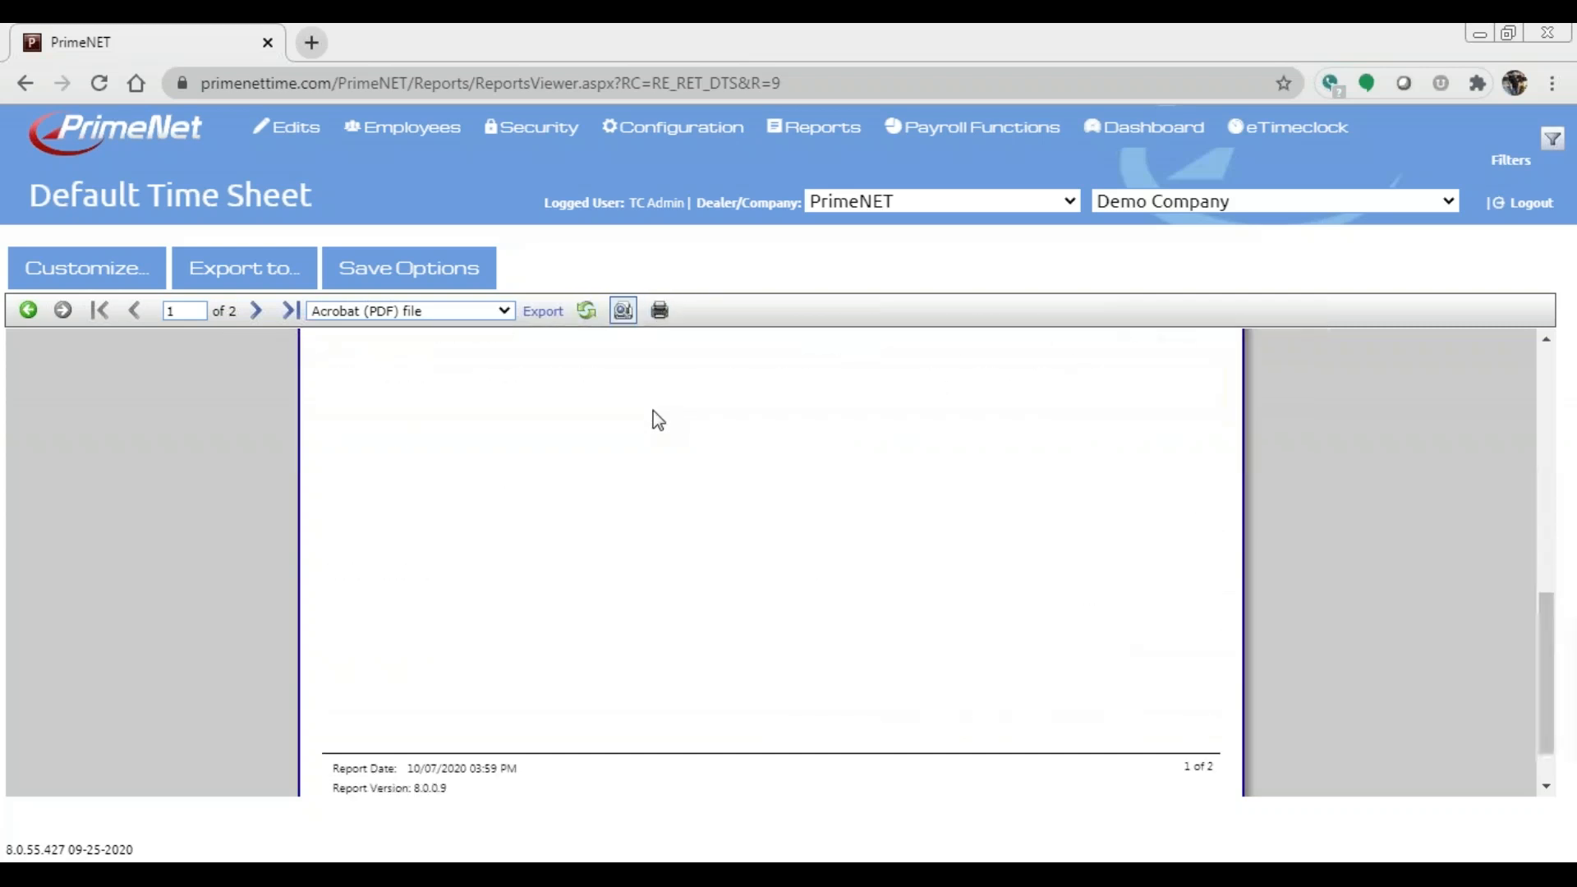
{"action": "scroll", "coordinate": [657, 419], "scroll_direction": "up", "scroll_amount": 8}
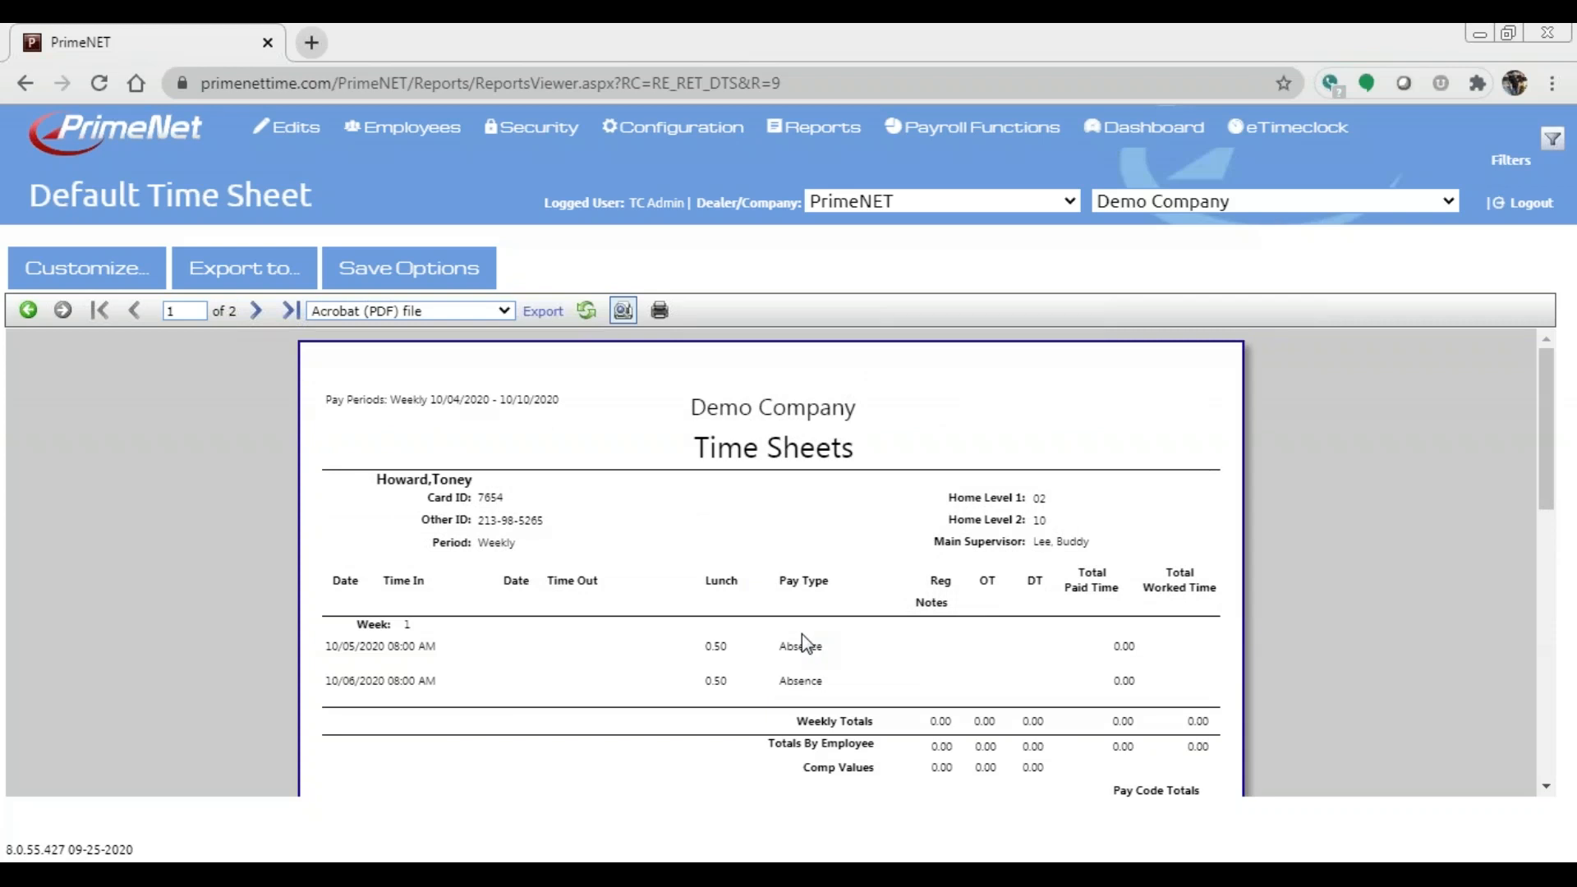
{"action": "left_click", "coordinate": [93, 279]}
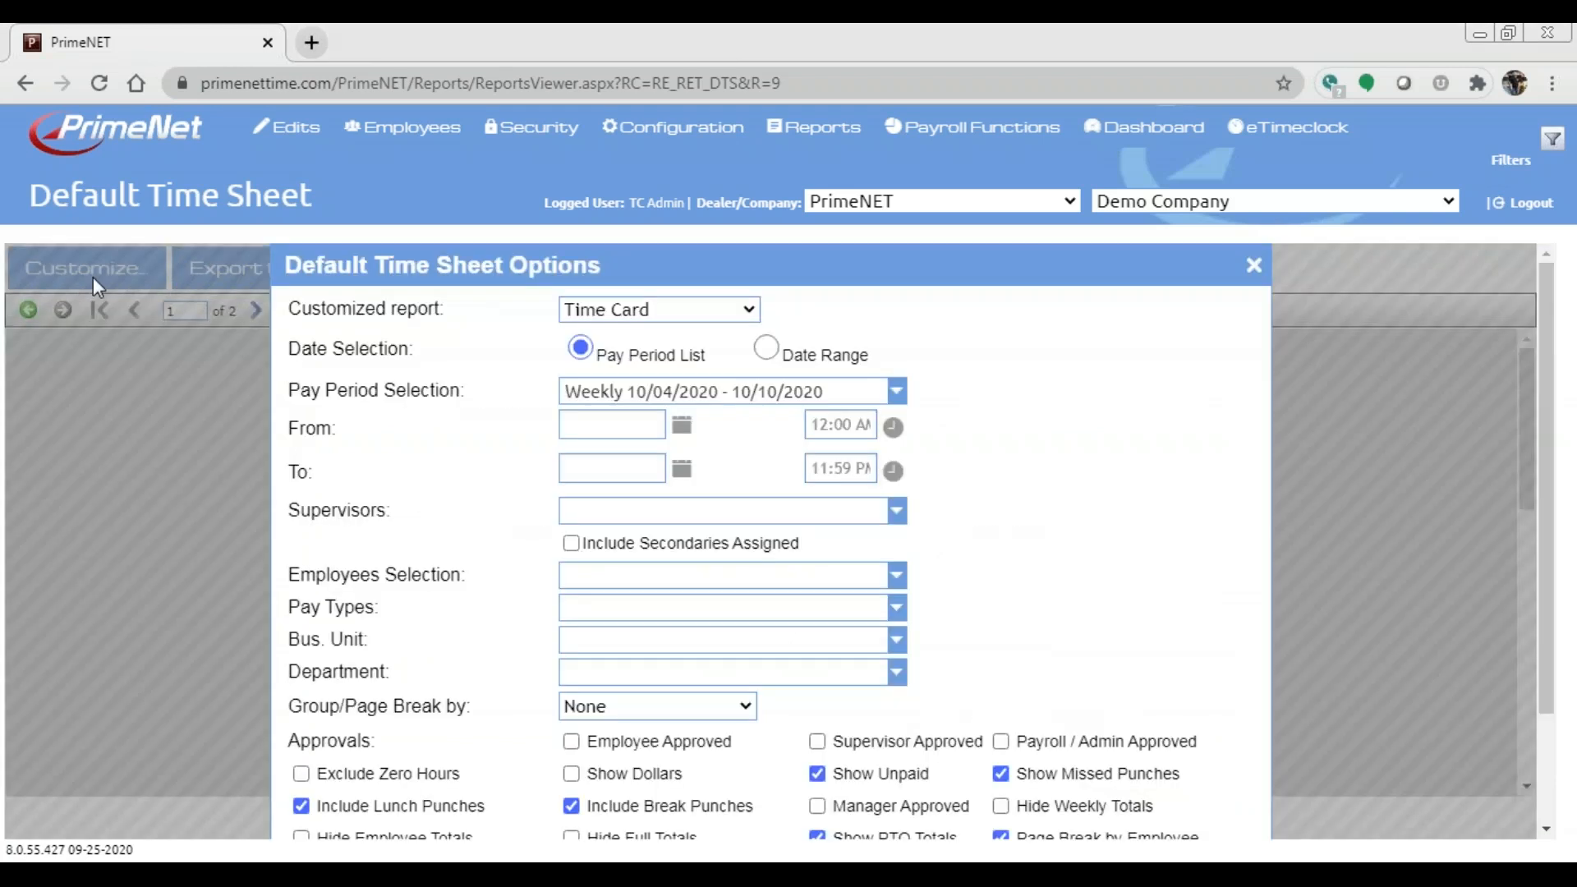
{"action": "scroll", "coordinate": [377, 584], "scroll_direction": "down", "scroll_amount": 2}
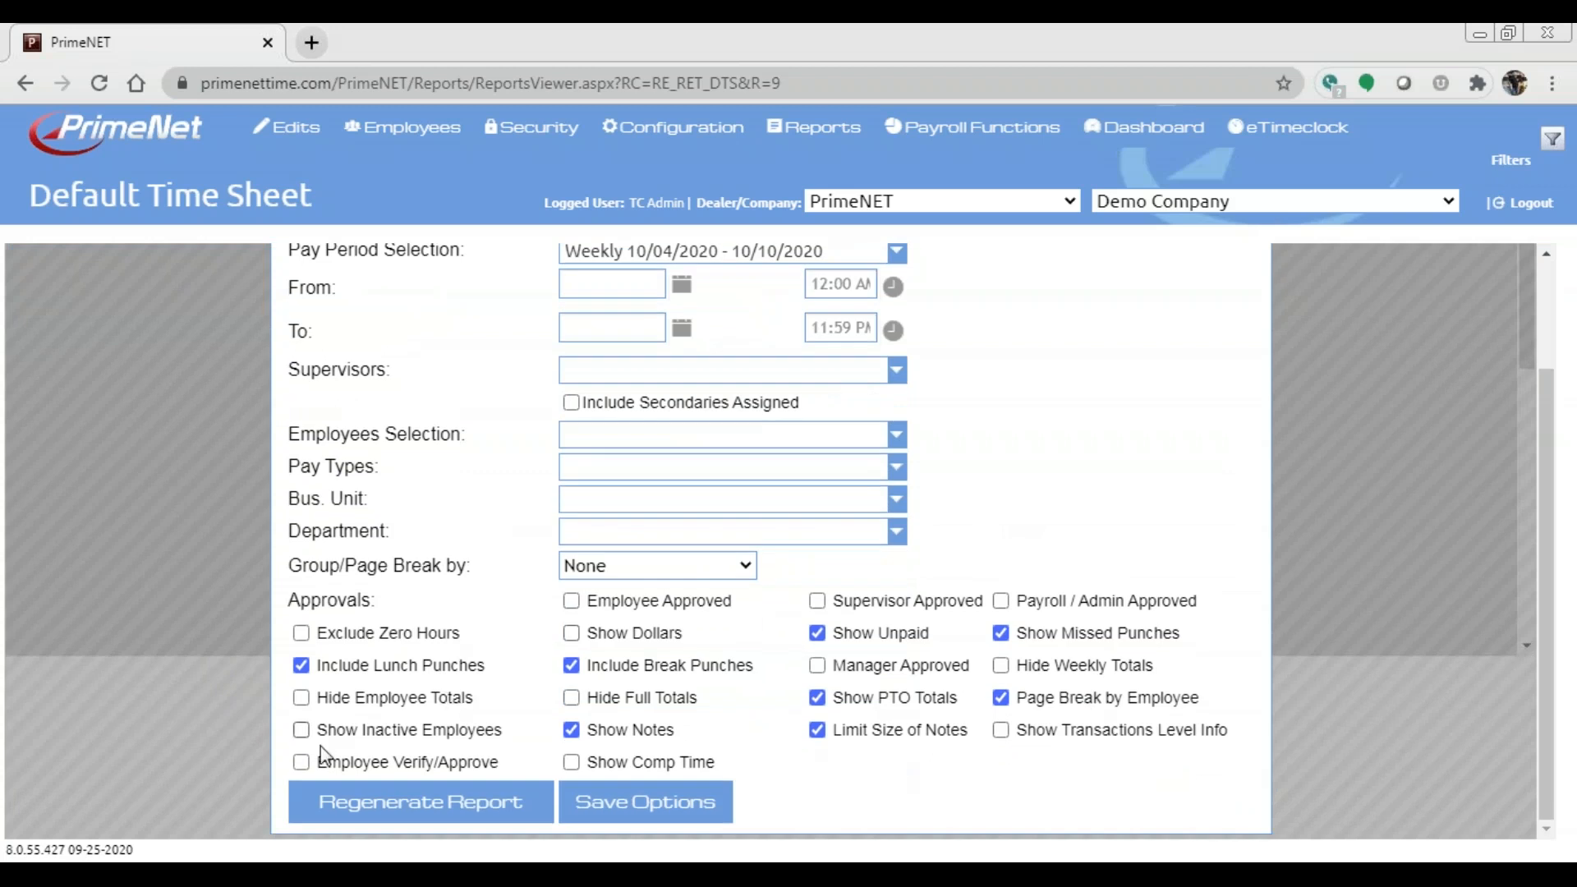
{"action": "left_click", "coordinate": [302, 761]}
{"action": "left_click", "coordinate": [420, 802]}
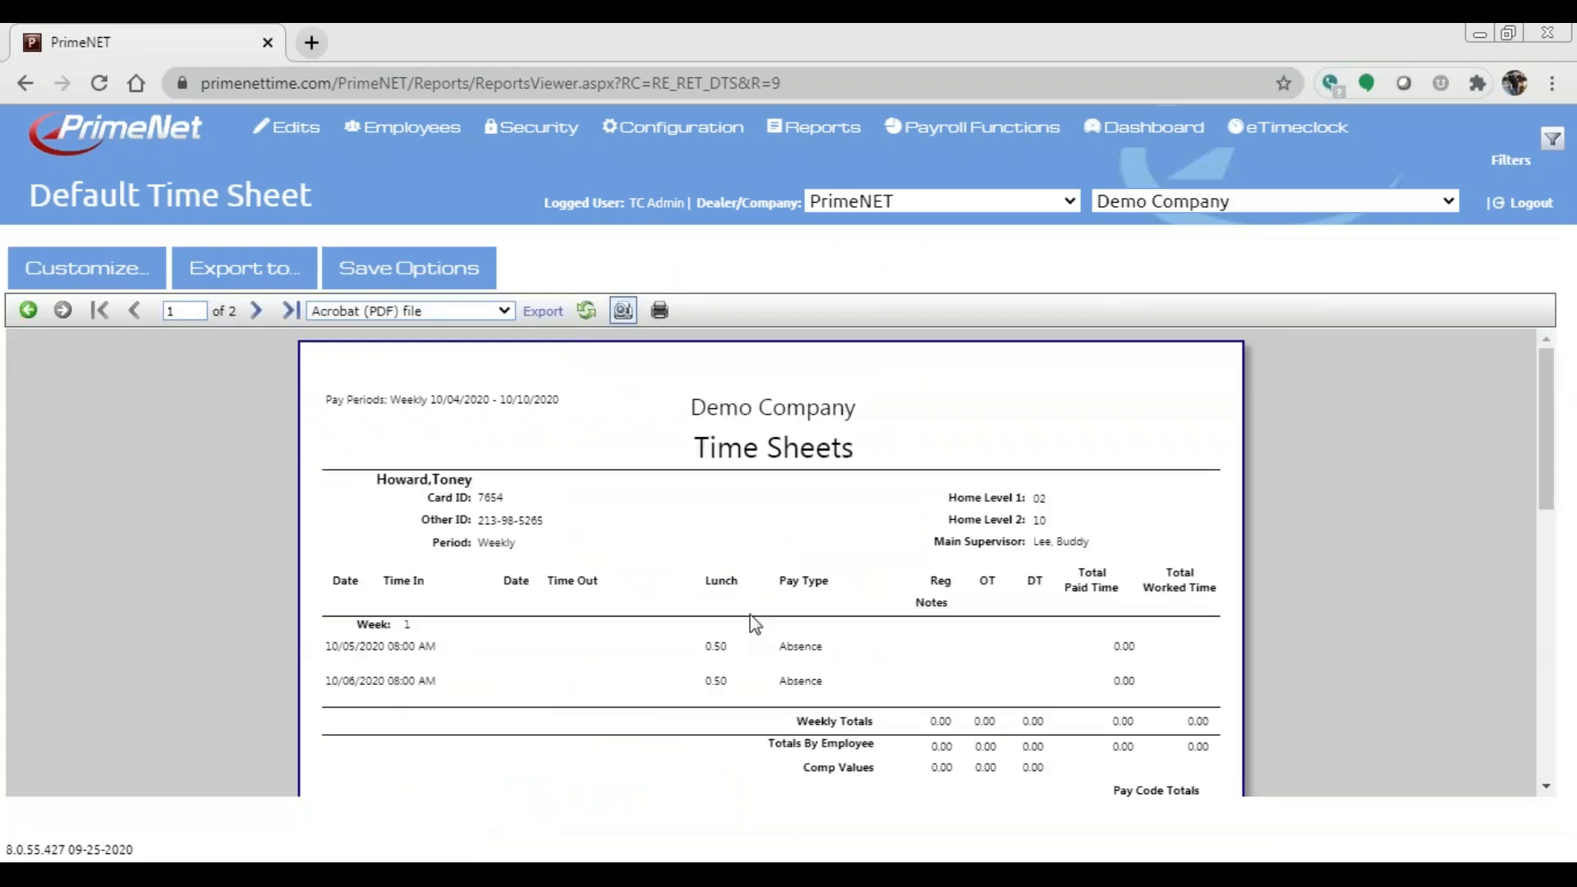
{"action": "scroll", "coordinate": [750, 614], "scroll_direction": "down", "scroll_amount": 5}
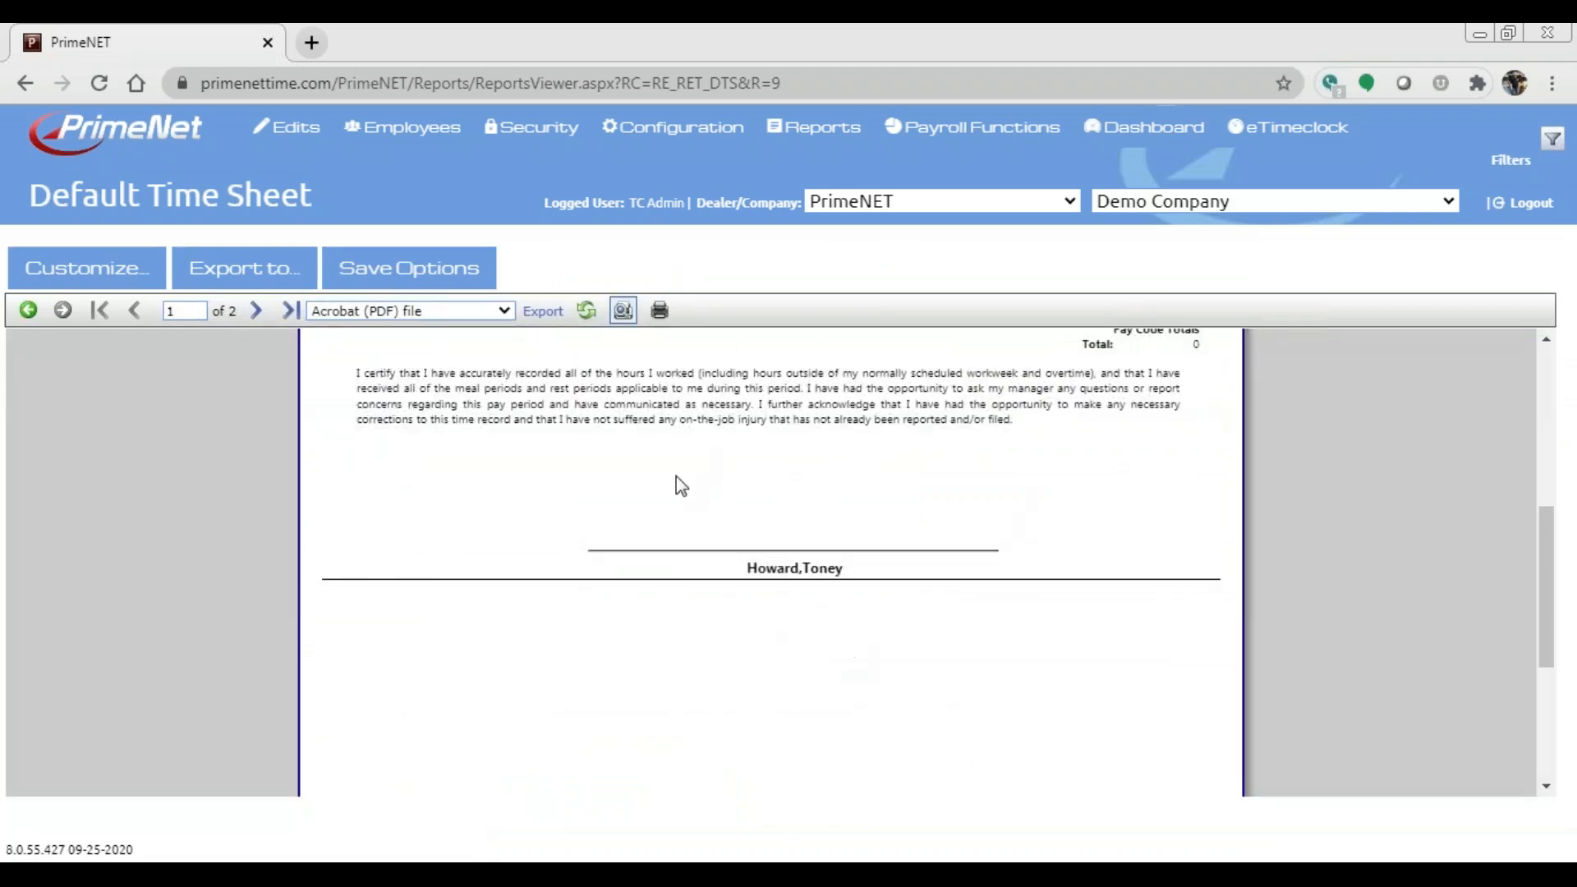
{"action": "scroll", "coordinate": [932, 680], "scroll_direction": "up", "scroll_amount": 3}
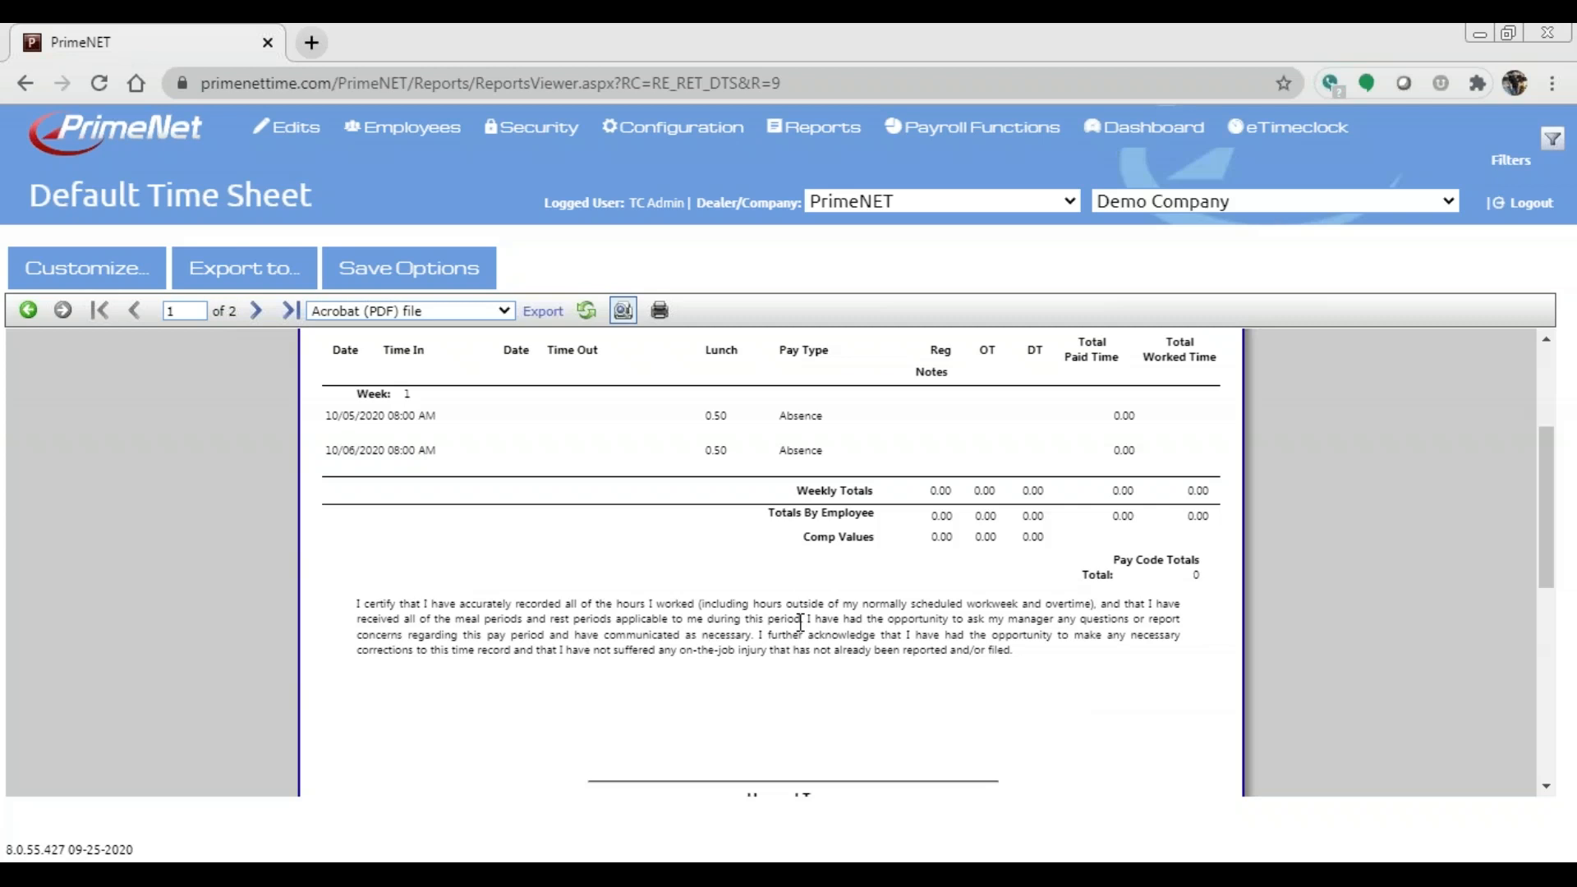
{"action": "scroll", "coordinate": [600, 639], "scroll_direction": "up", "scroll_amount": 3}
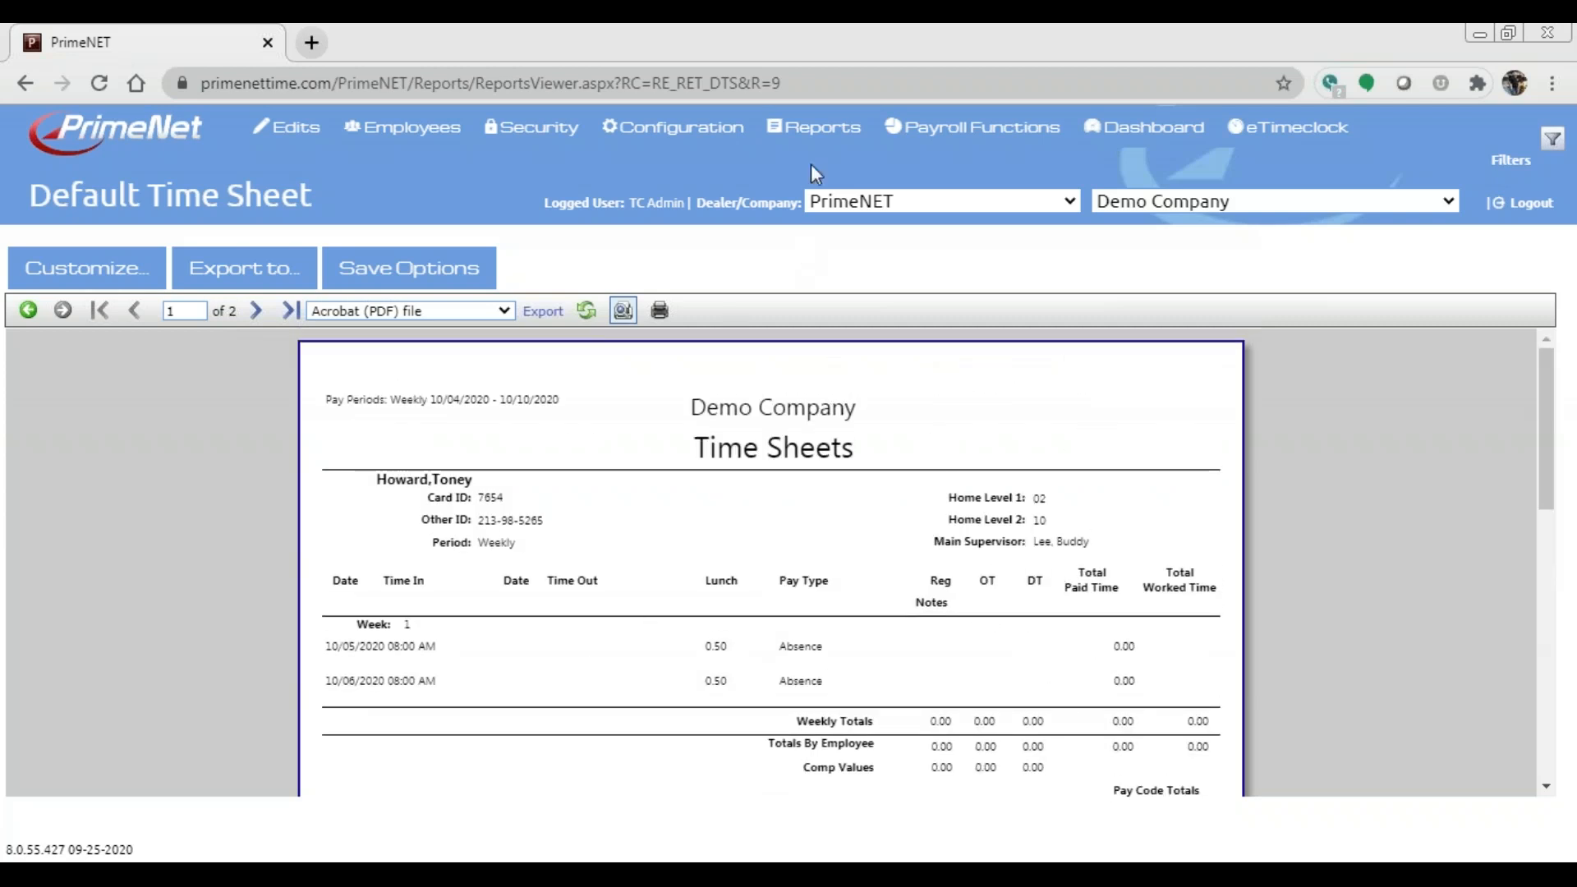
Open the Time Card Report from the Time reports and look over its available options
{"action": "mouse_move", "coordinate": [815, 131]}
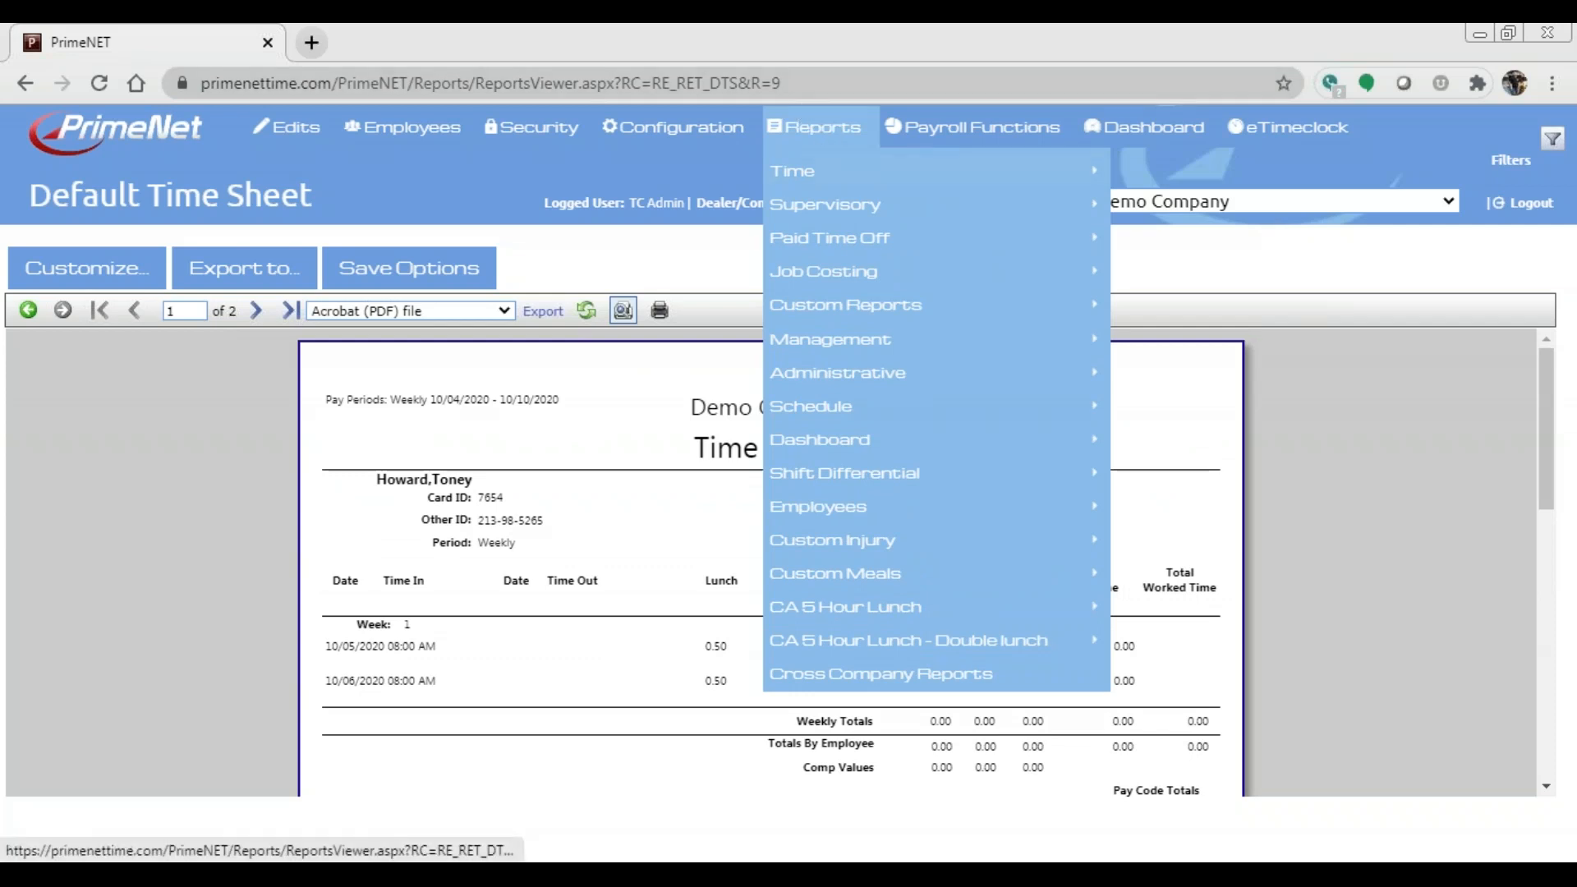
{"action": "mouse_move", "coordinate": [1031, 176]}
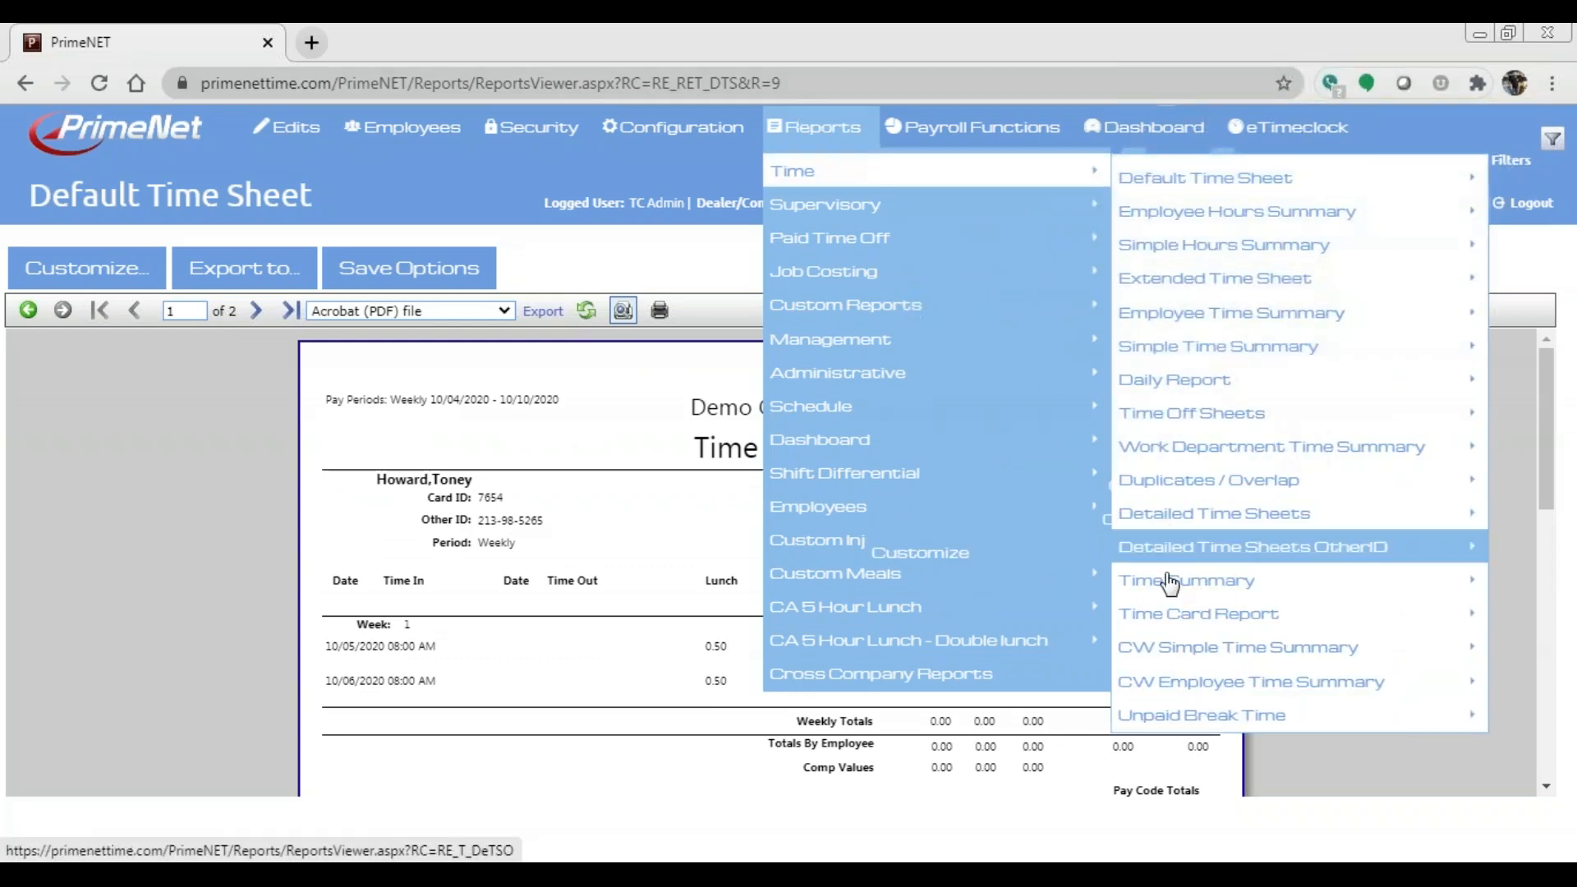
{"action": "left_click", "coordinate": [1183, 614]}
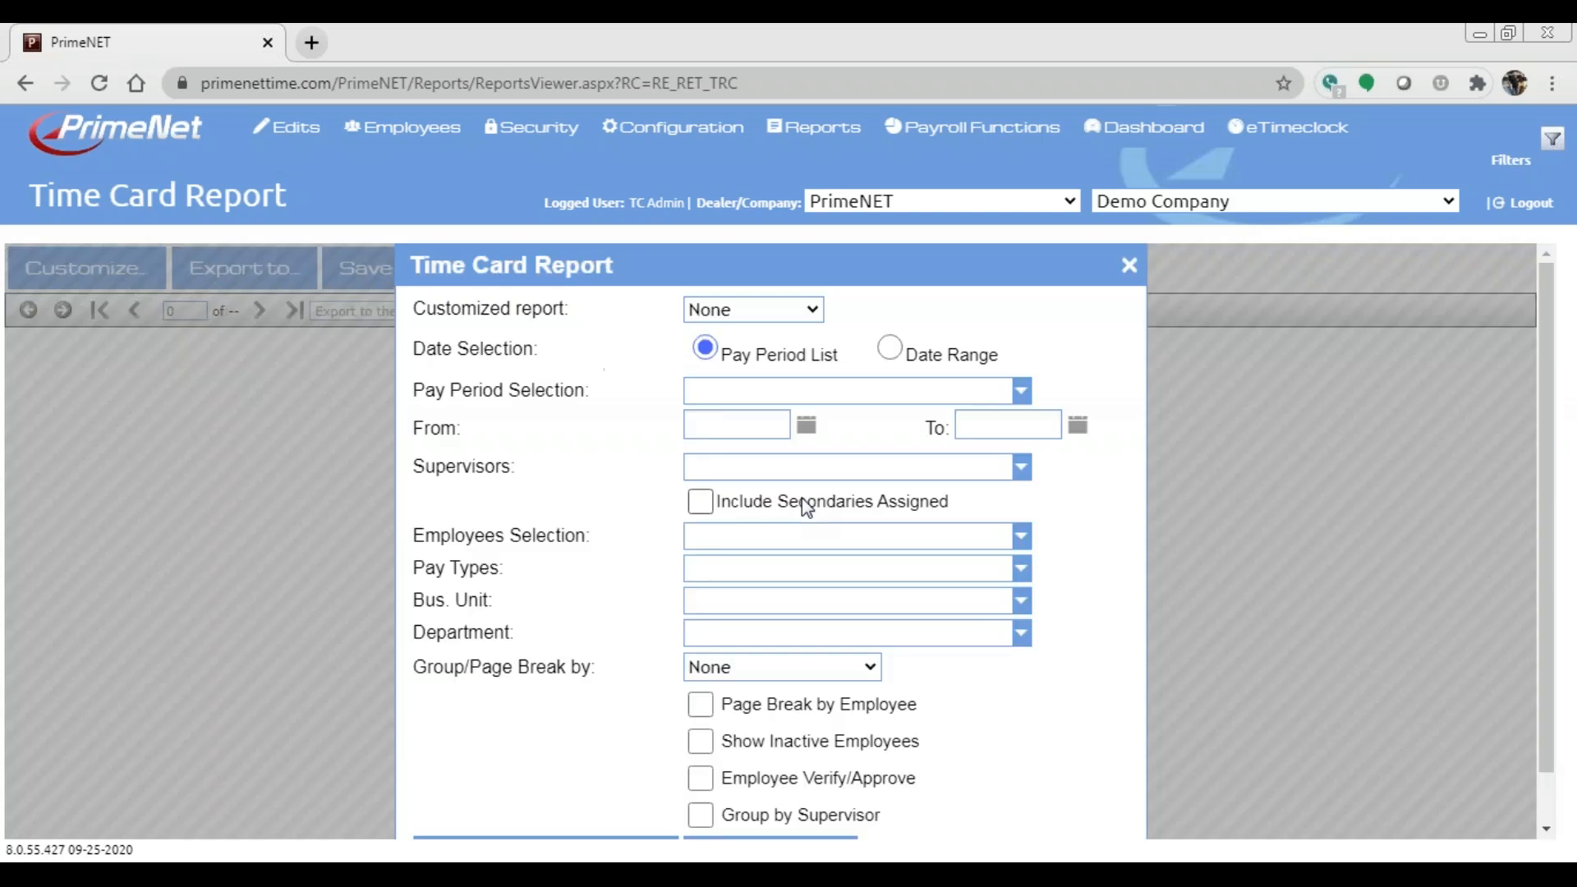
{"action": "scroll", "coordinate": [1059, 529], "scroll_direction": "down", "scroll_amount": 1}
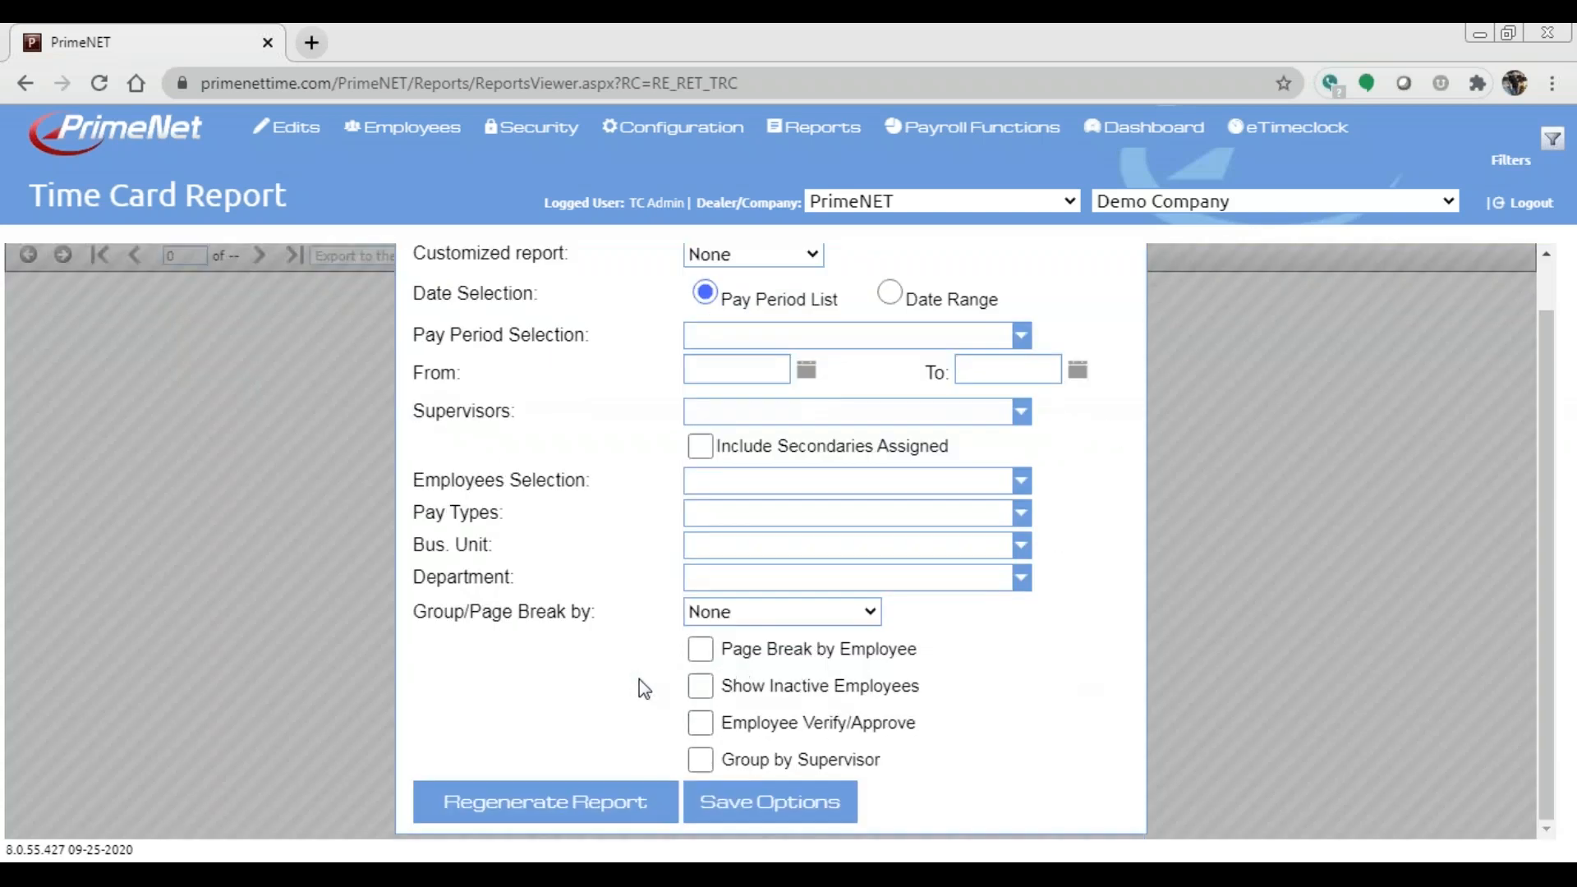
{"action": "left_click", "coordinate": [771, 803]}
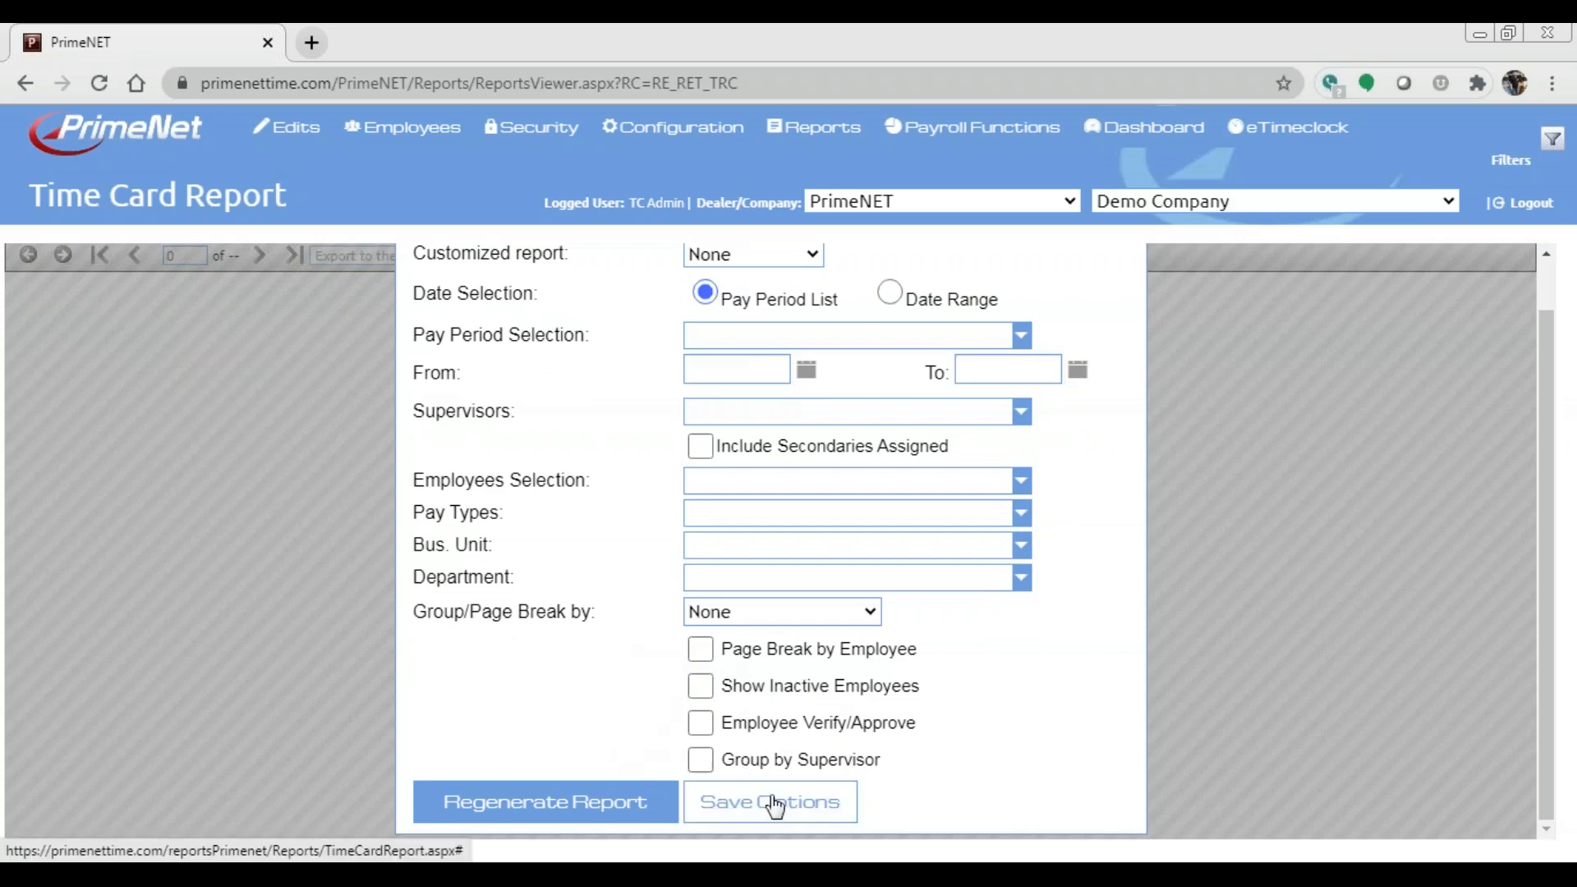
{"action": "scroll", "coordinate": [953, 708], "scroll_direction": "up", "scroll_amount": 1}
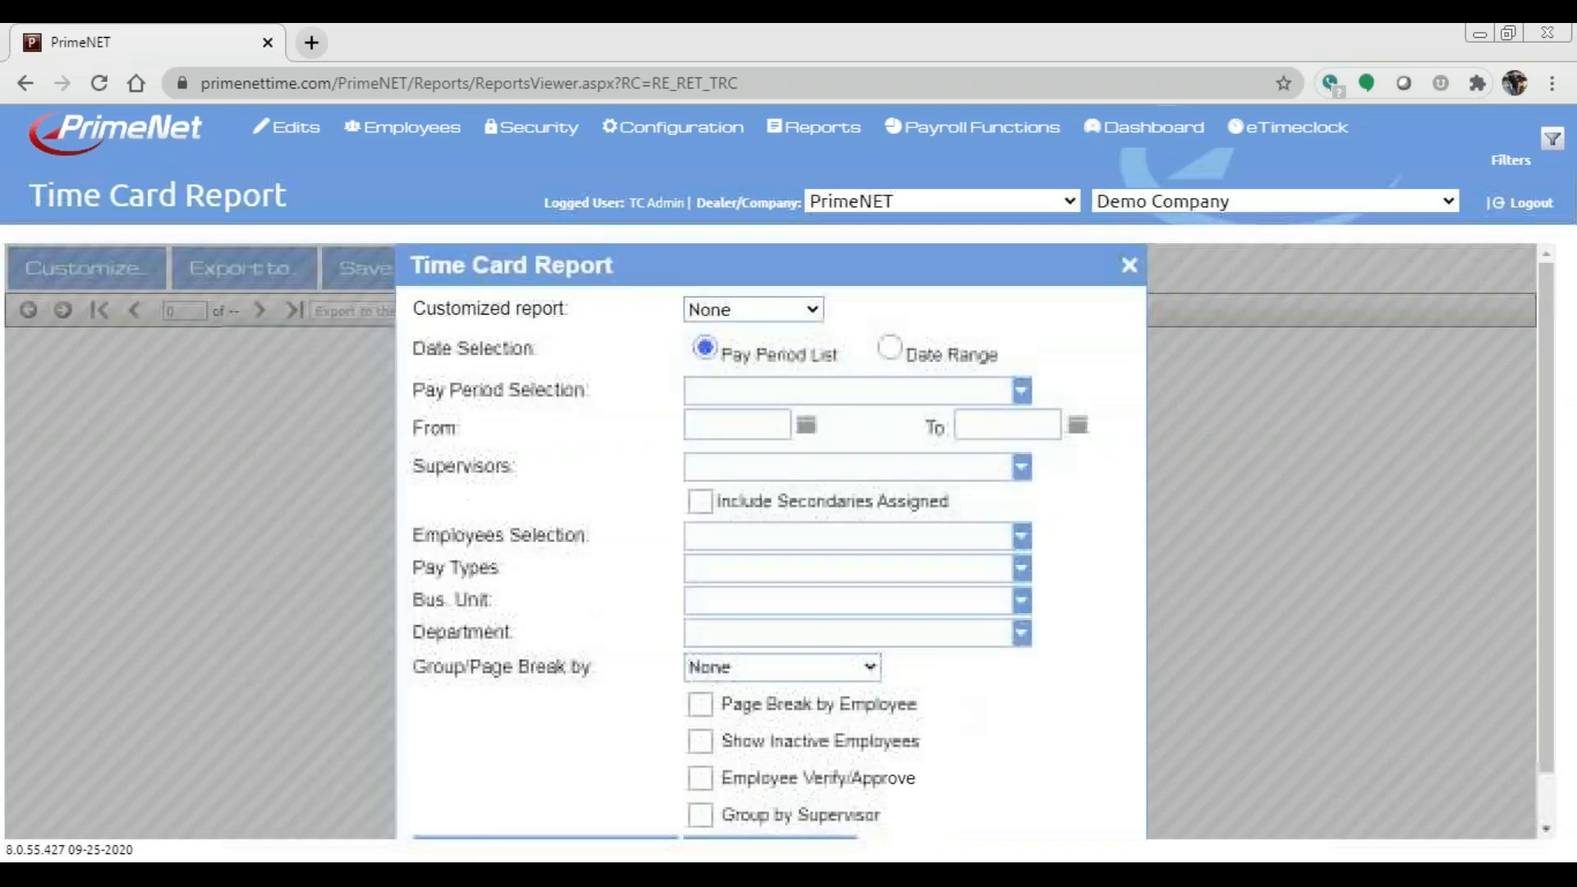
Limit the report to the Weekly 10/04/2020 - 10/10/2020 pay period through the pay period selection
{"action": "left_click", "coordinate": [821, 387]}
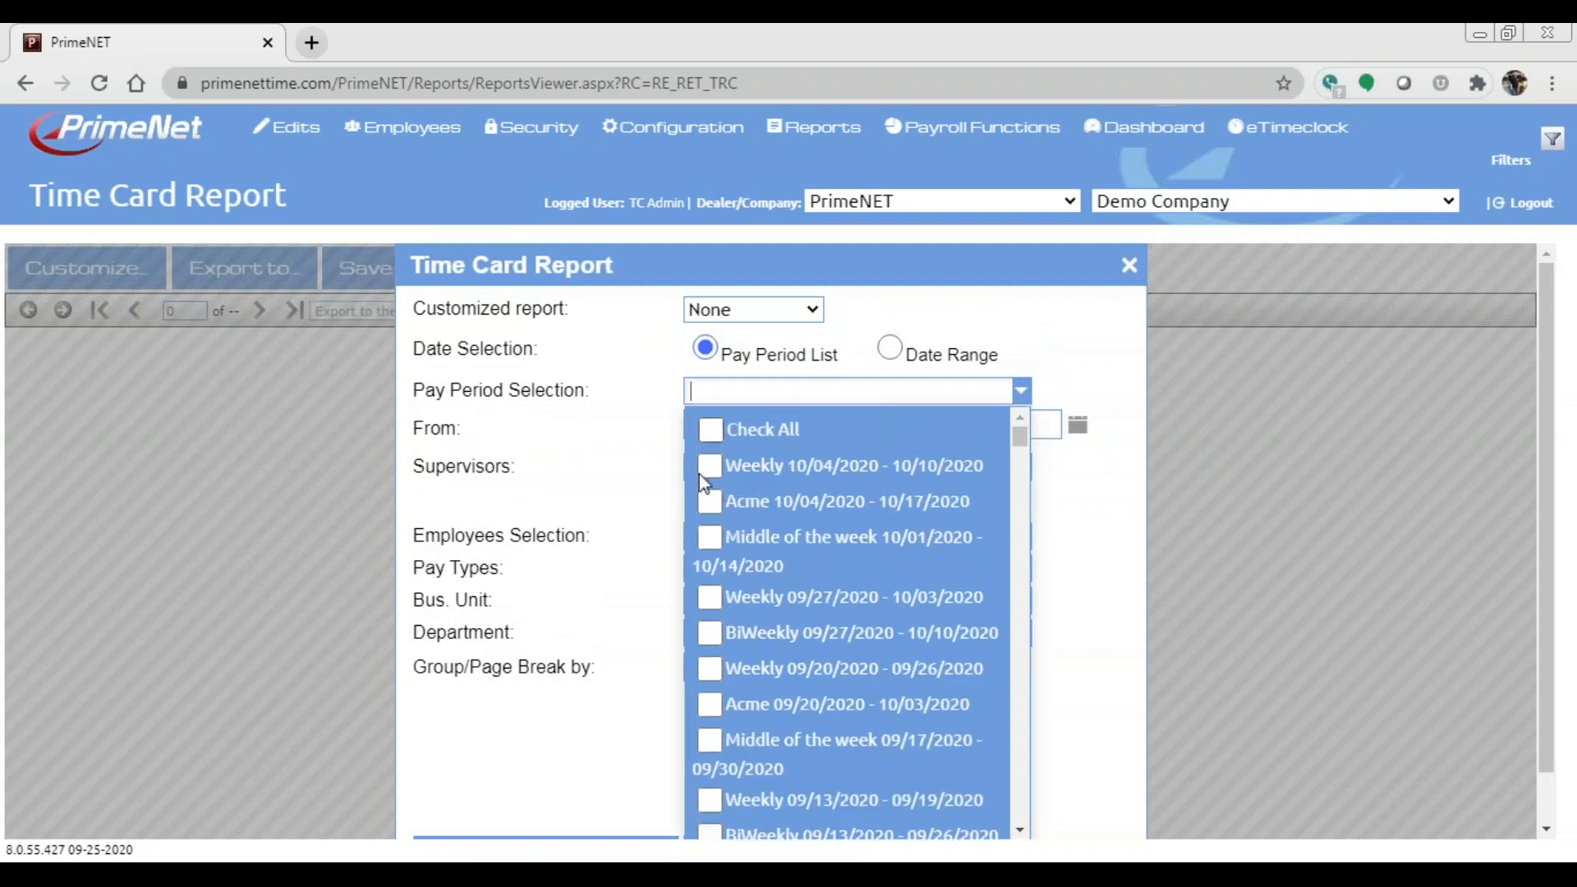
{"action": "left_click", "coordinate": [710, 465]}
{"action": "left_click", "coordinate": [583, 491]}
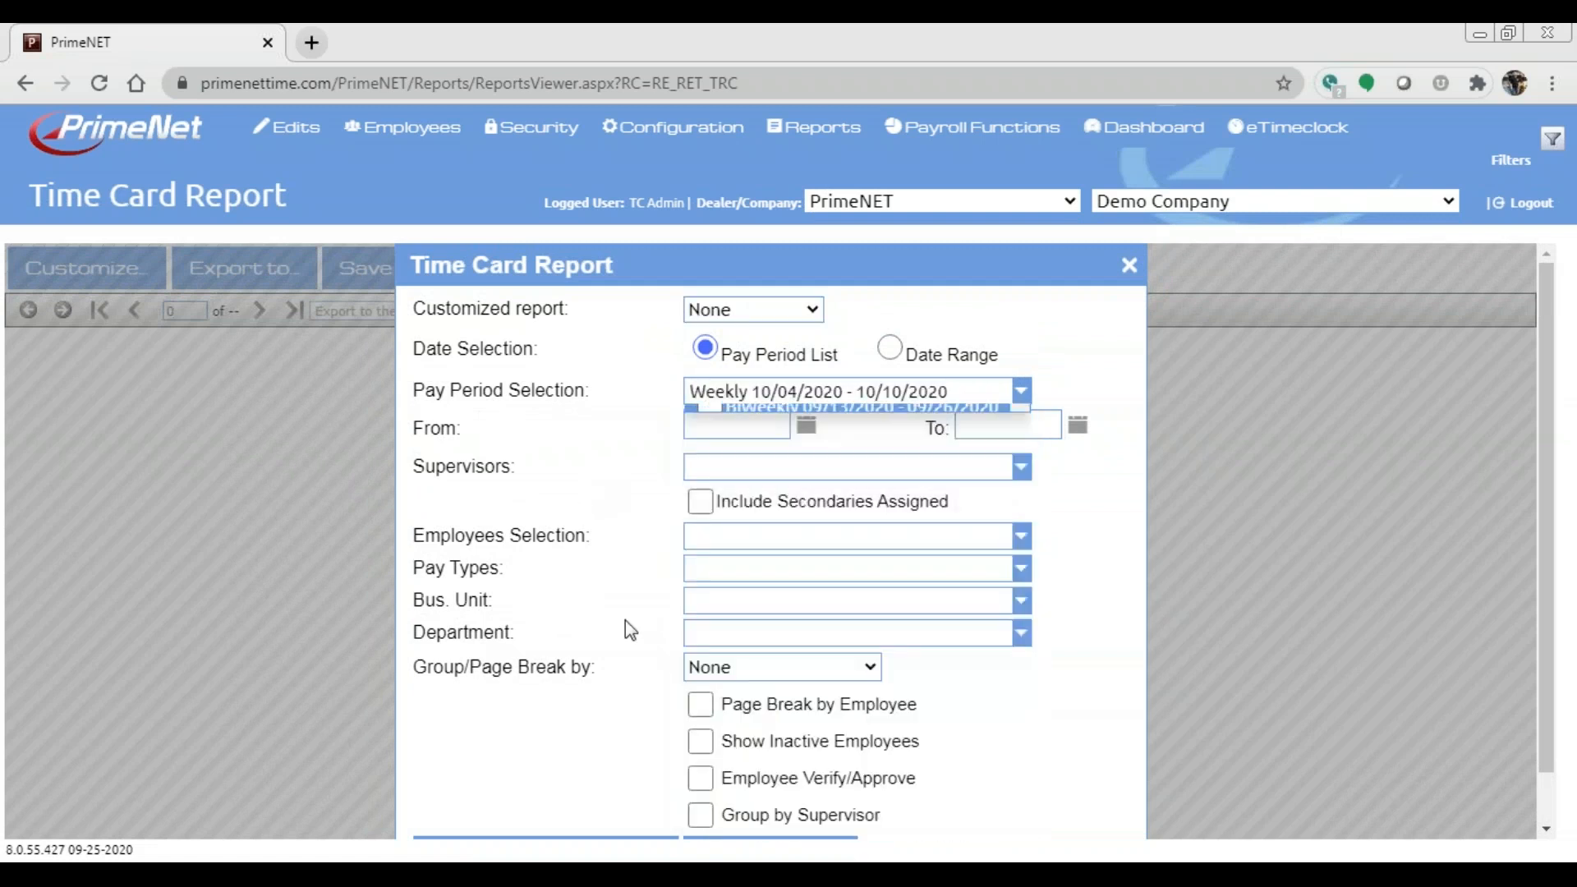
Regenerate the report with Page Break by Employee and Employee Verify/Approve enabled, and view its second page
{"action": "left_click", "coordinate": [702, 710]}
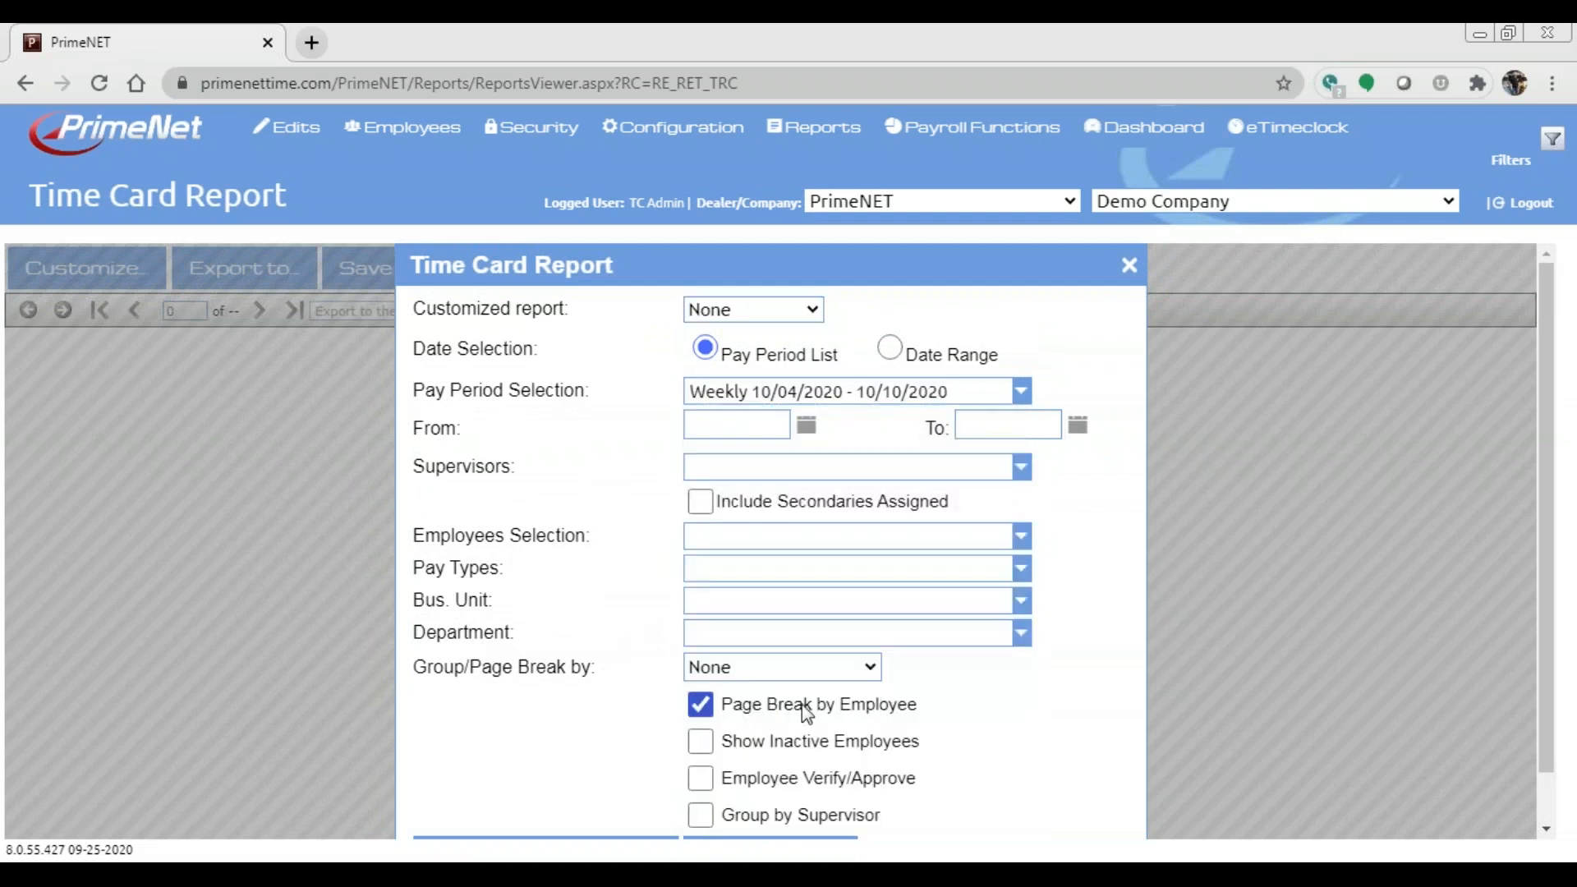
{"action": "scroll", "coordinate": [830, 714], "scroll_direction": "down", "scroll_amount": 1}
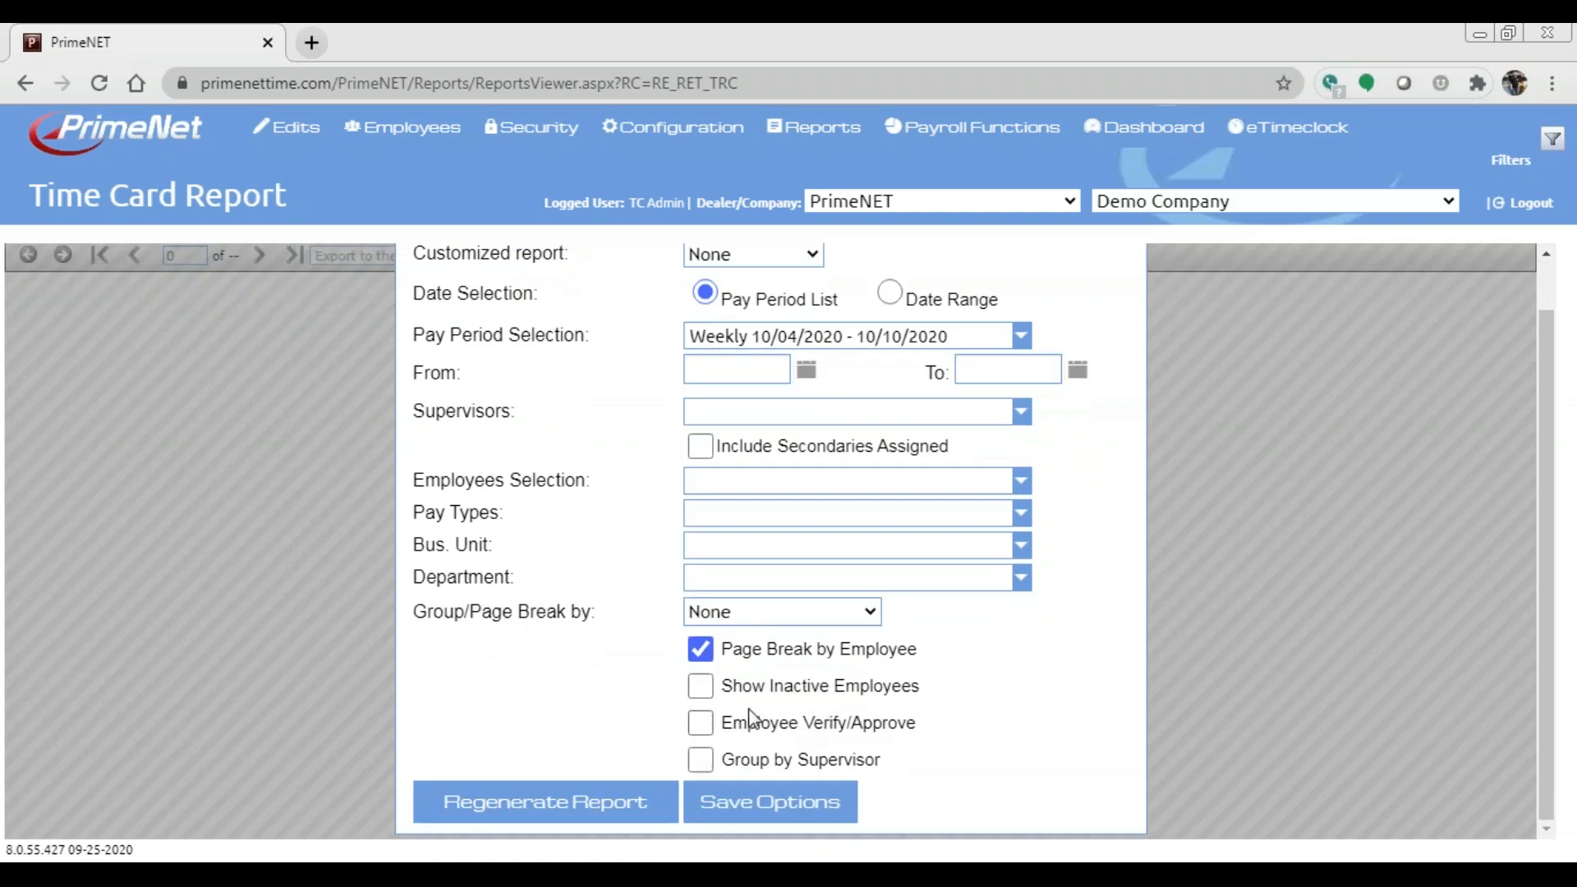
{"action": "left_click", "coordinate": [701, 725]}
{"action": "left_click", "coordinate": [562, 808]}
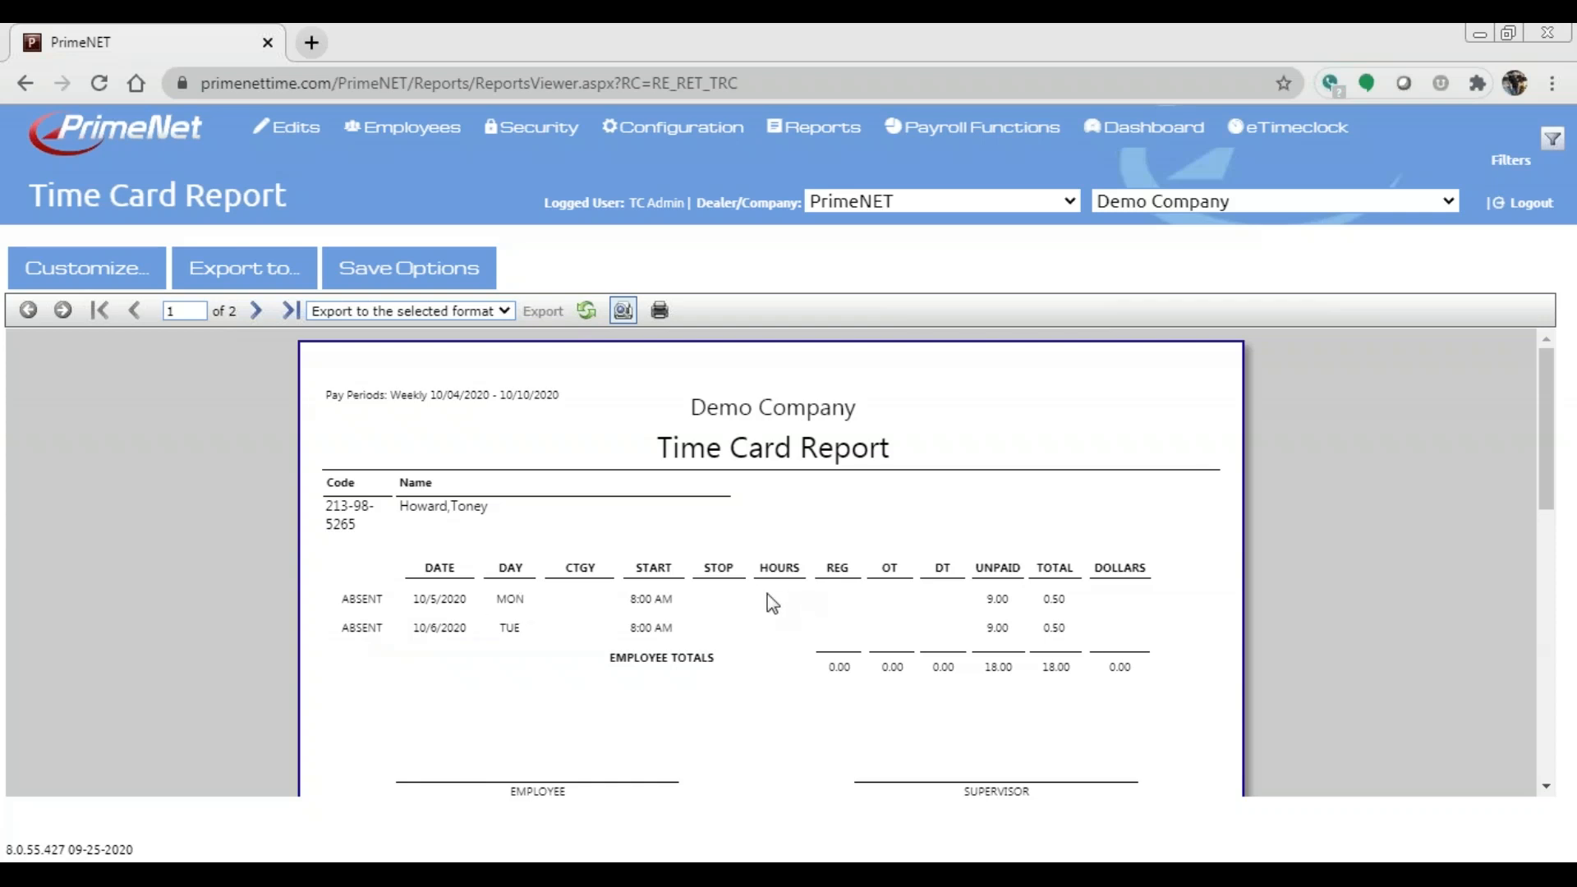
{"action": "left_click", "coordinate": [257, 312]}
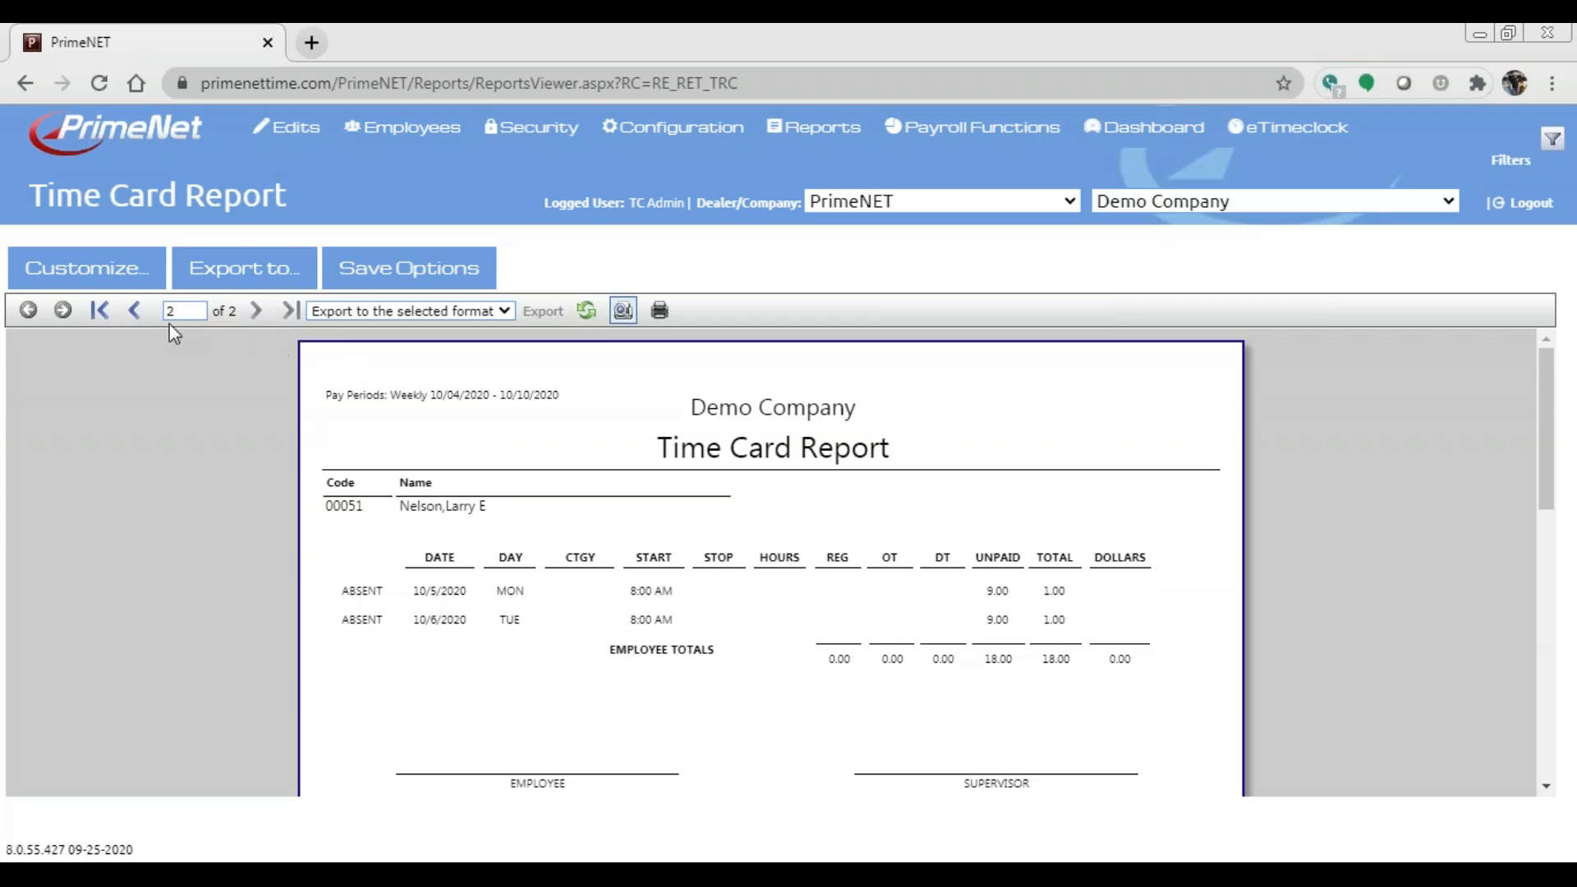
Replace the chosen pay period with Weekly 09/27 and 09/20, BiWeekly 09/27, Acme 09/20 and Middle of the week 09/17/2020
{"action": "left_click", "coordinate": [130, 268]}
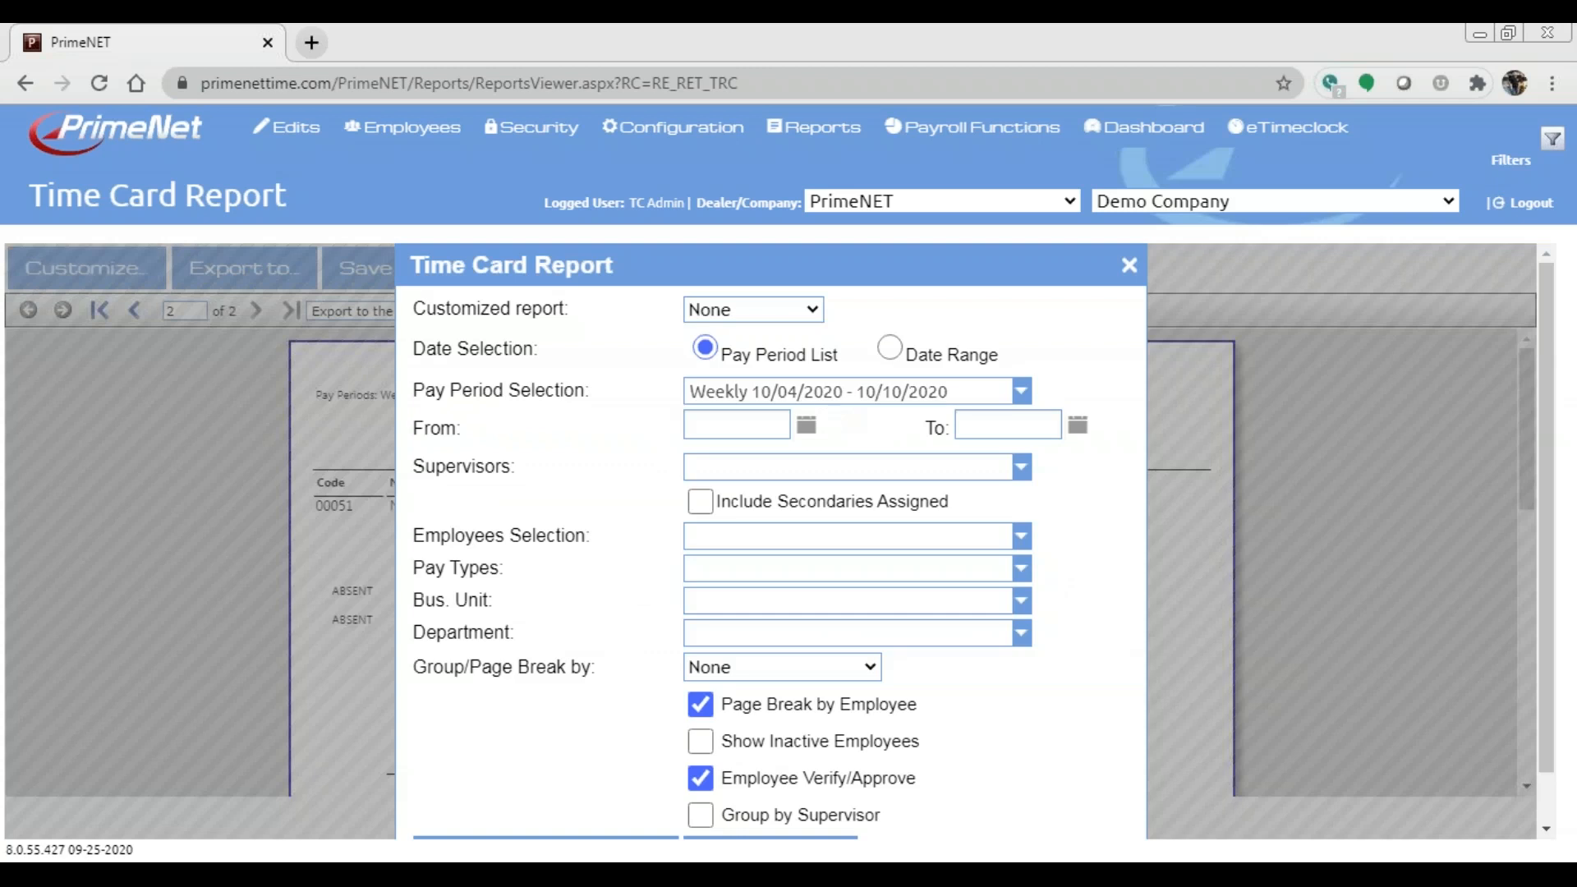
{"action": "left_click", "coordinate": [824, 392]}
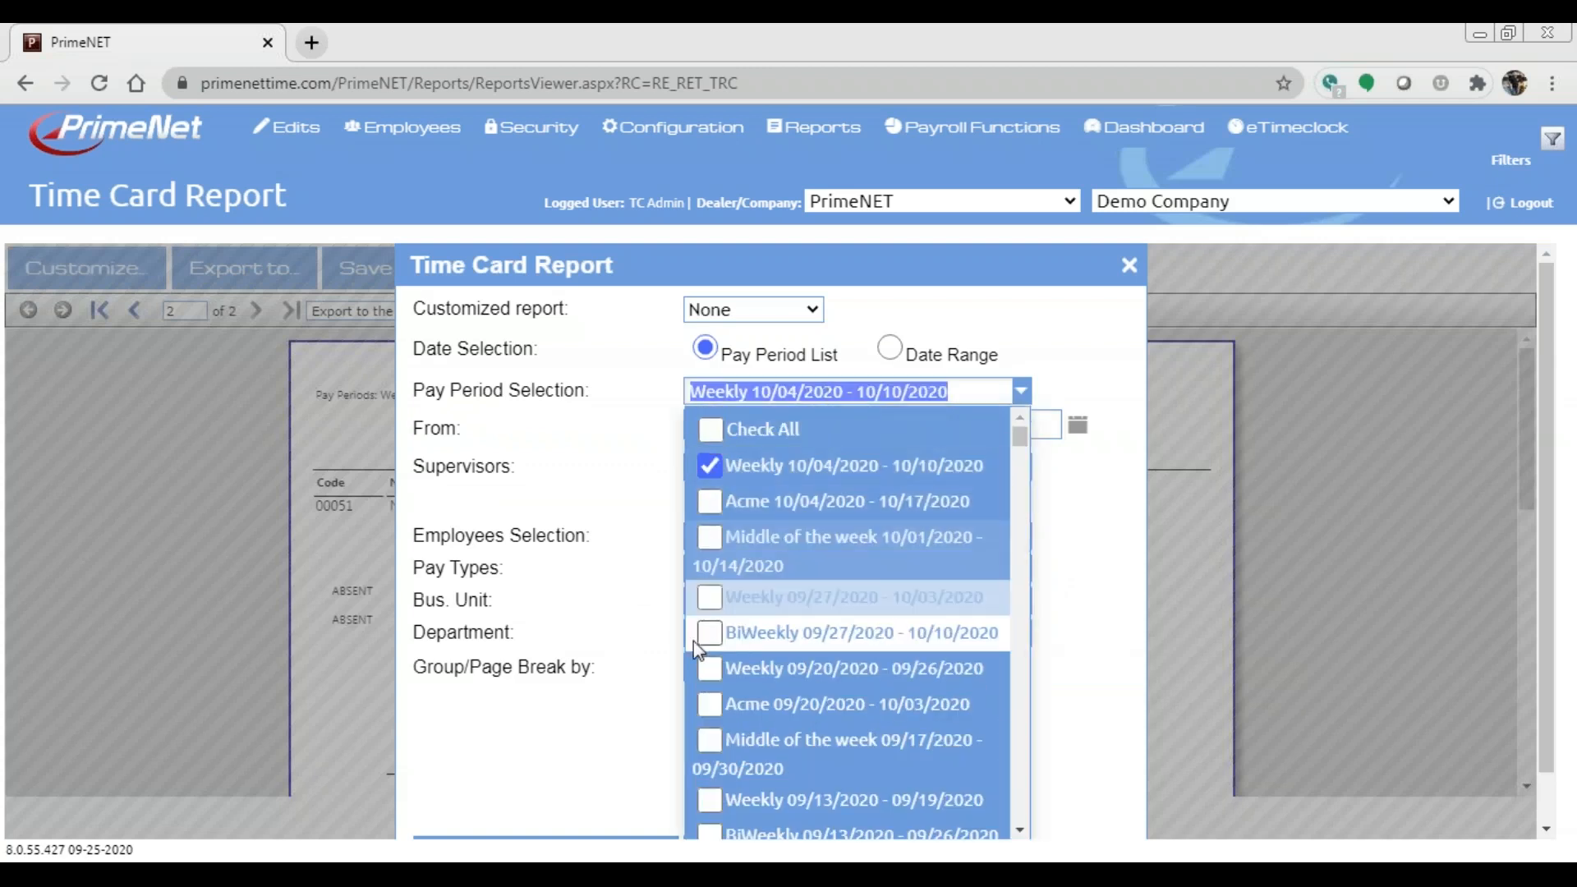
{"action": "left_click", "coordinate": [706, 602]}
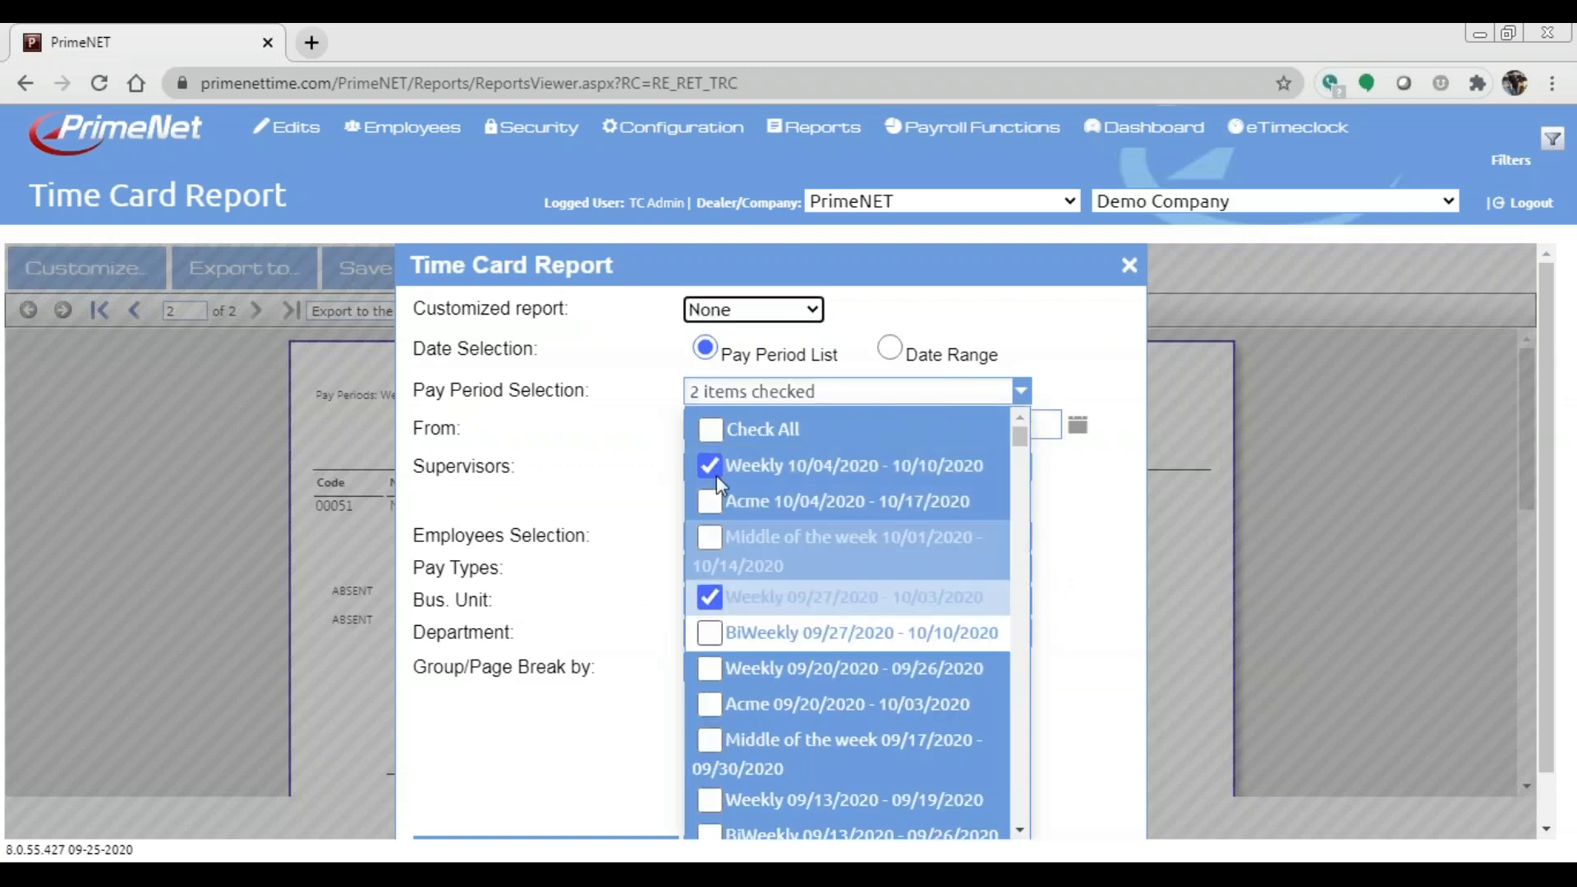
{"action": "left_click", "coordinate": [711, 466]}
{"action": "left_click", "coordinate": [708, 633]}
{"action": "left_click", "coordinate": [708, 668]}
{"action": "left_click", "coordinate": [710, 705]}
{"action": "left_click", "coordinate": [711, 739]}
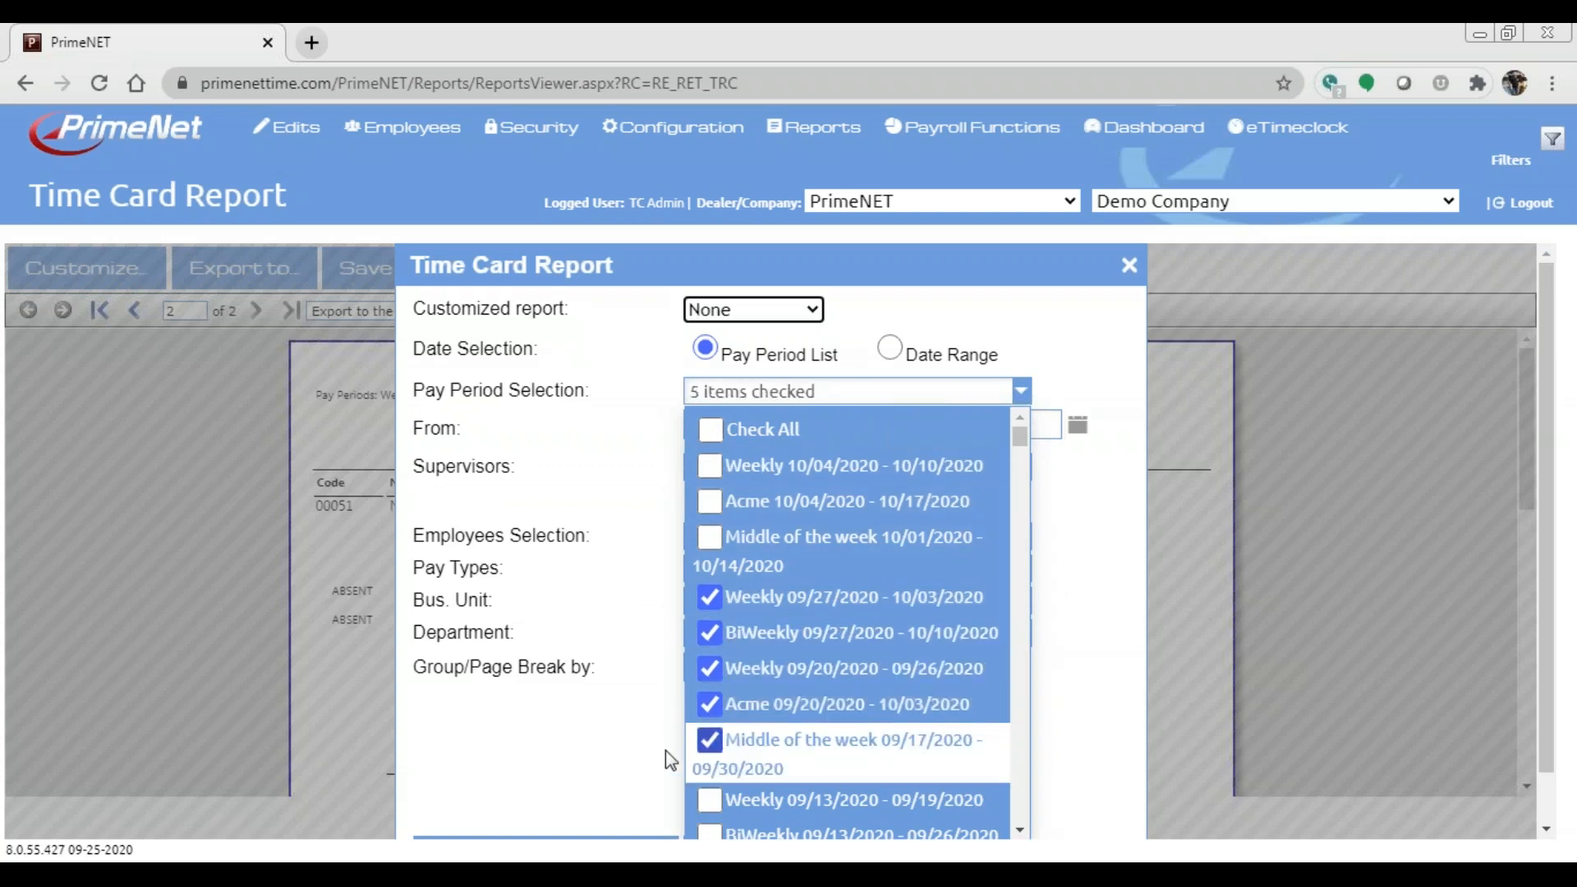
{"action": "left_click", "coordinate": [606, 767]}
Regenerate the Time Card Report for the five checked pay periods and review the daily entries on page 1
{"action": "scroll", "coordinate": [597, 813], "scroll_direction": "down", "scroll_amount": 1}
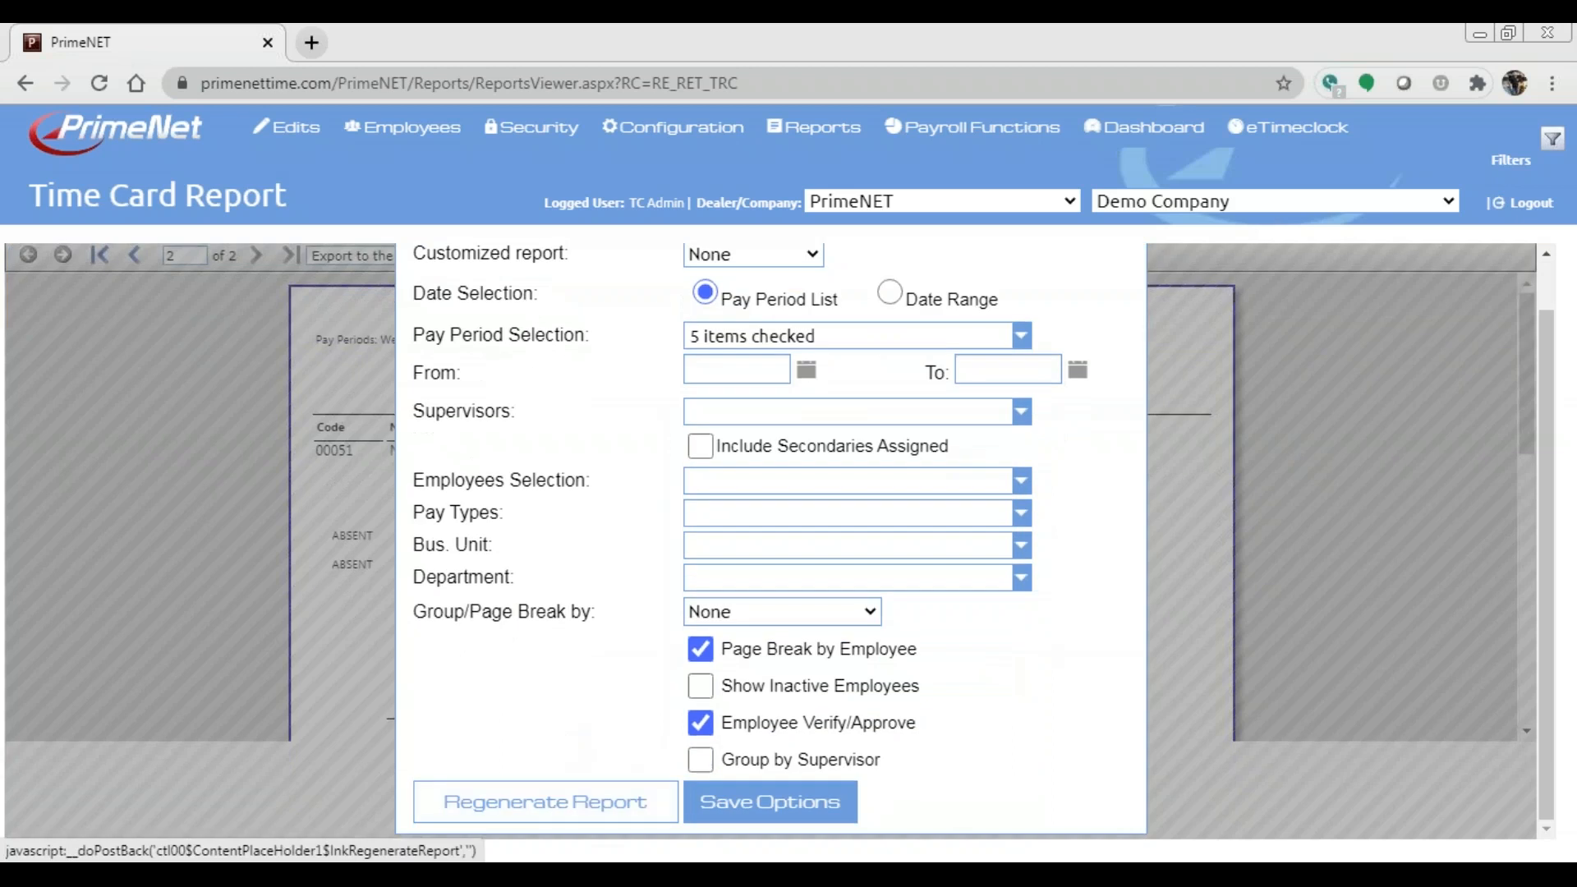
{"action": "left_click", "coordinate": [561, 814]}
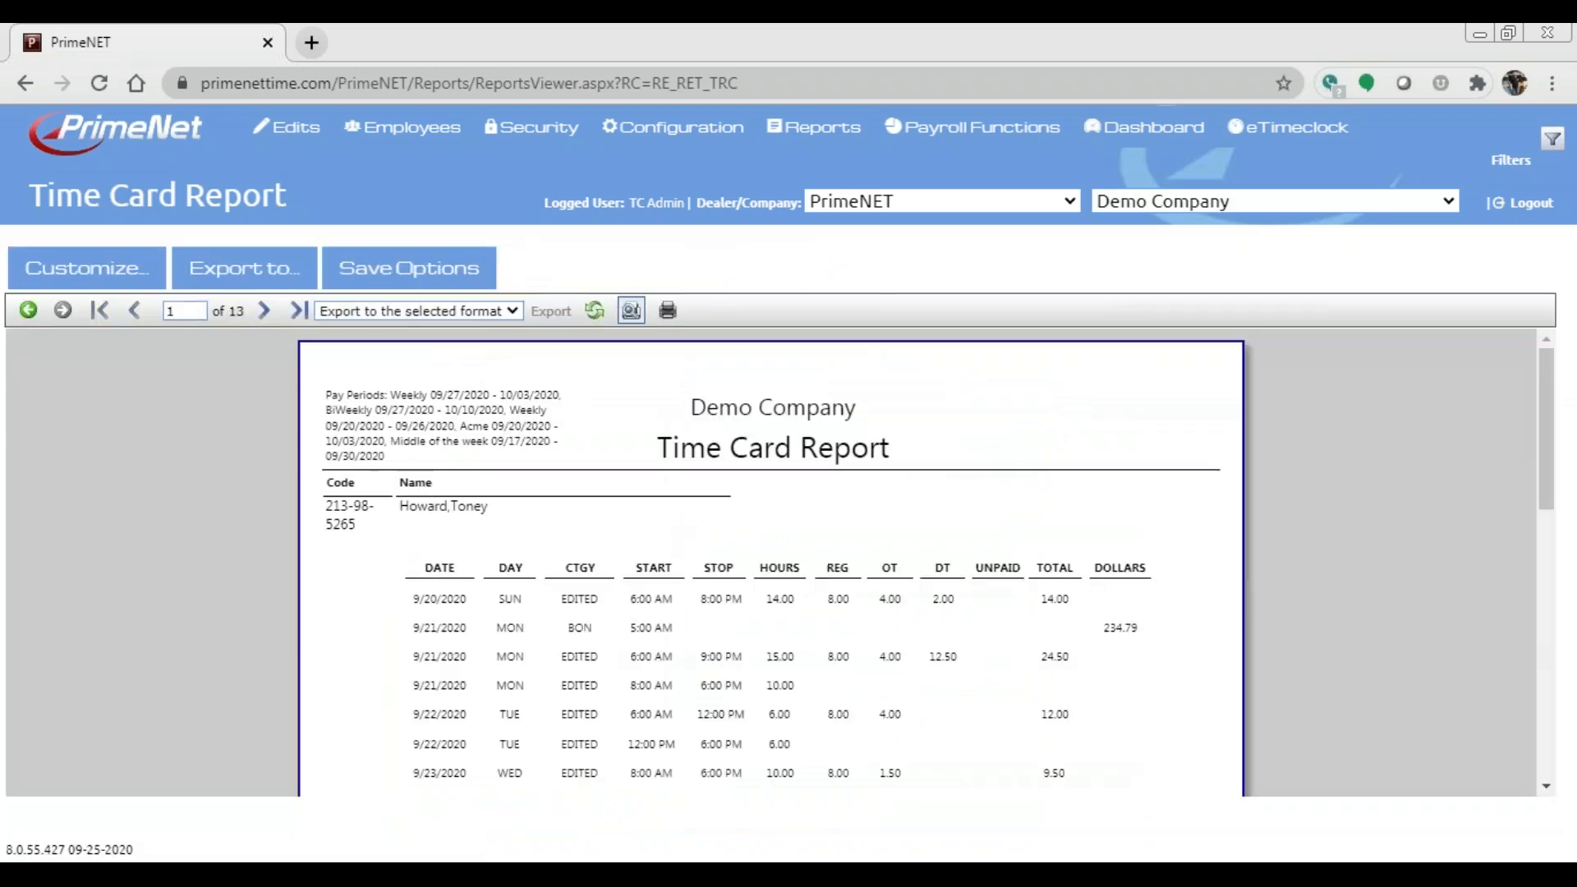
{"action": "scroll", "coordinate": [534, 598], "scroll_direction": "down", "scroll_amount": 1}
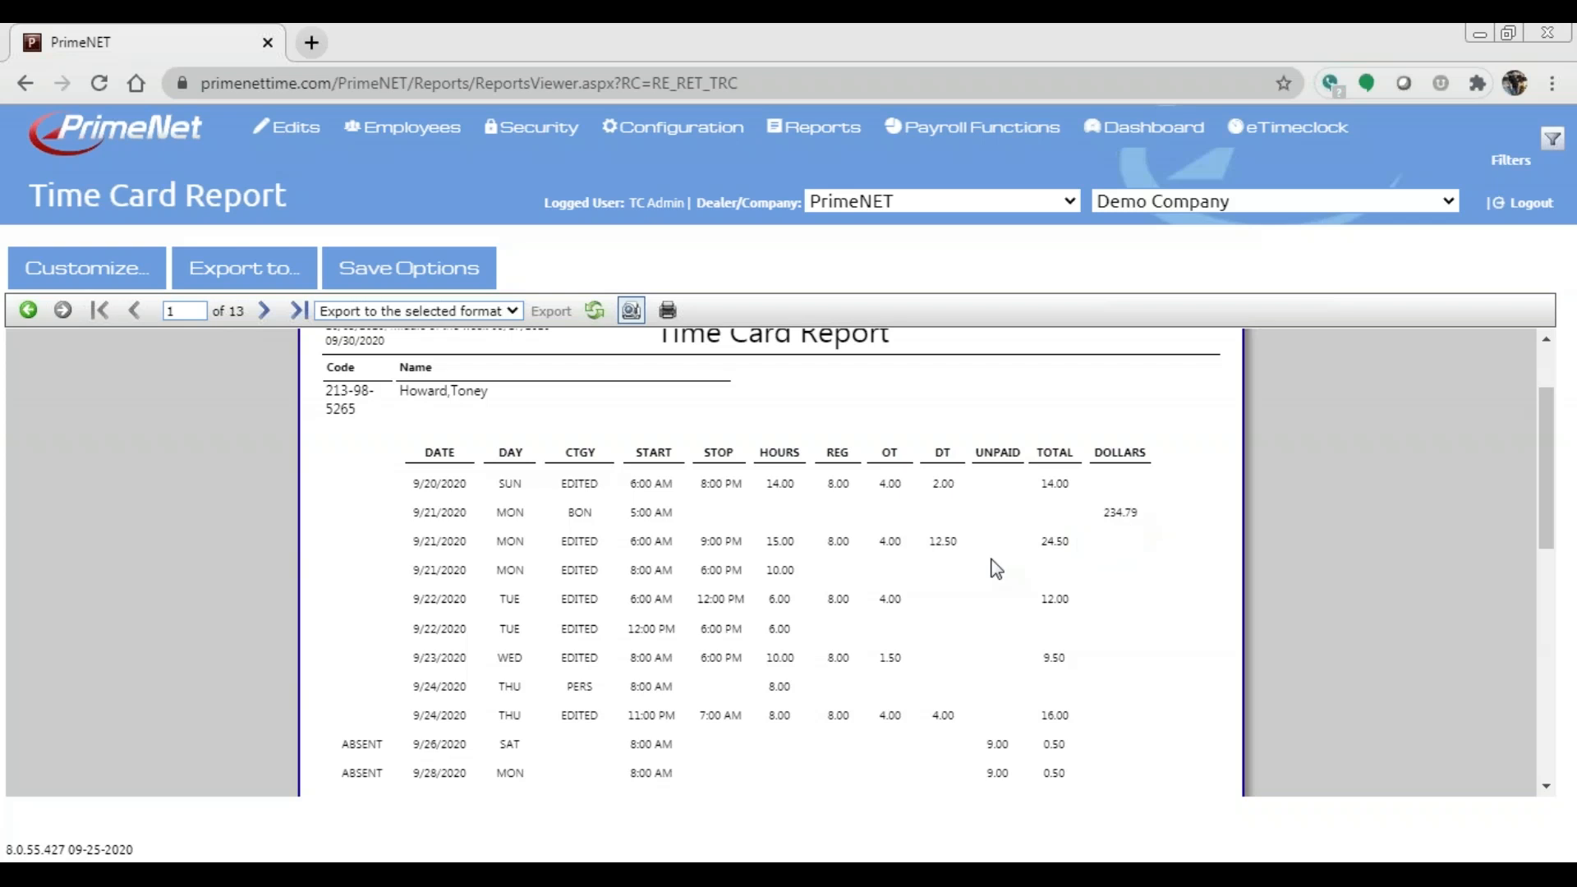
{"action": "scroll", "coordinate": [427, 542], "scroll_direction": "up", "scroll_amount": 2}
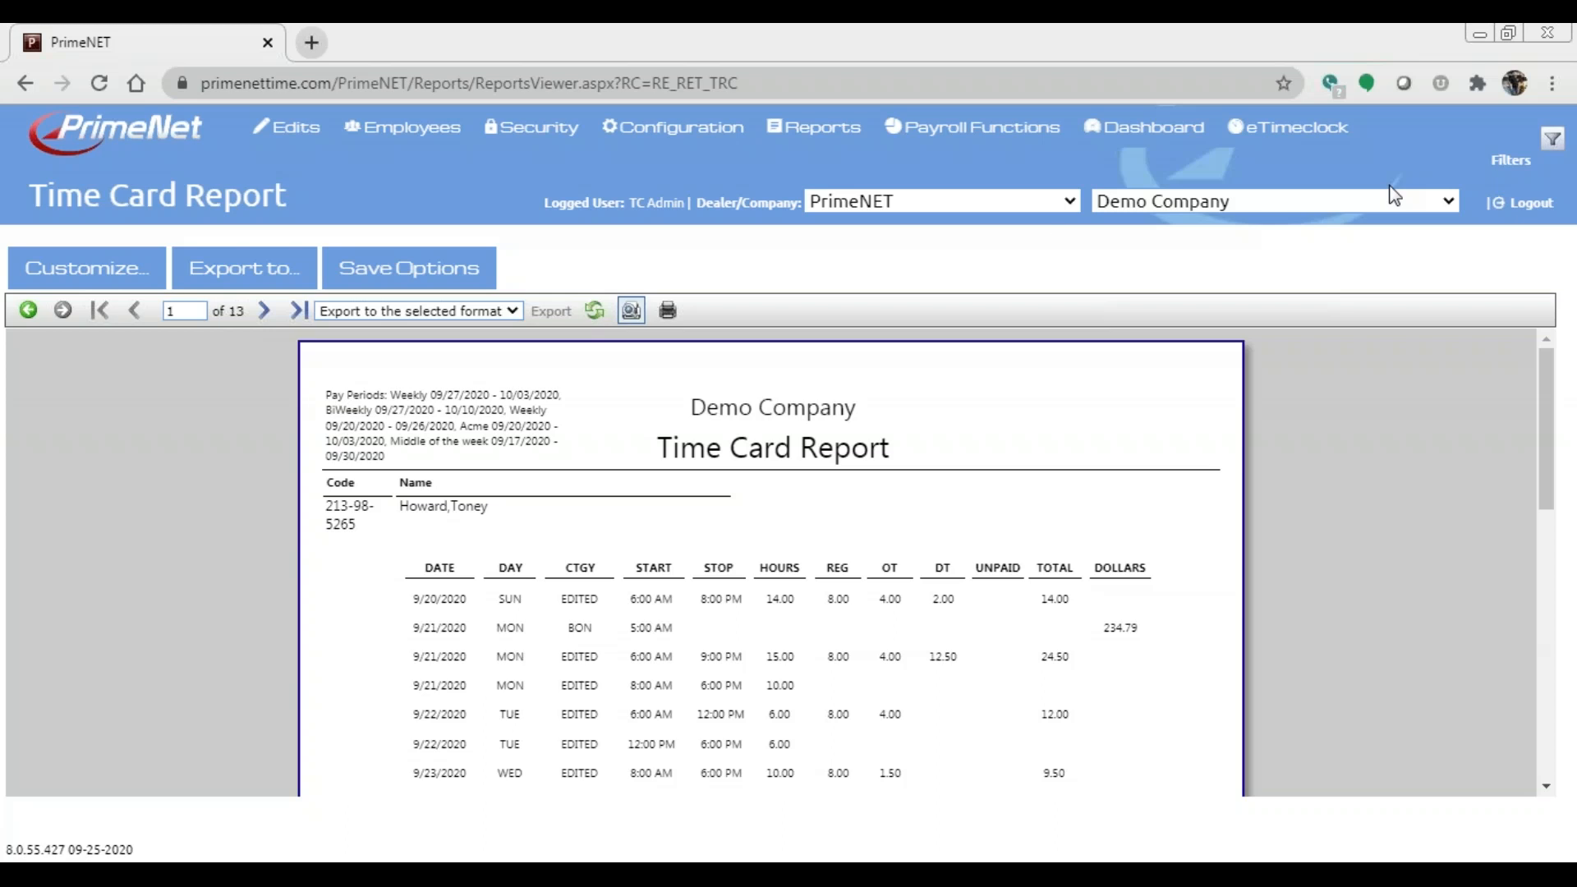
Page forward to page 6 of the report and choose Acrobat (PDF) file as the export format
{"action": "left_click", "coordinate": [263, 311]}
{"action": "left_click", "coordinate": [263, 311]}
{"action": "left_click", "coordinate": [264, 311]}
{"action": "left_click", "coordinate": [264, 311]}
{"action": "left_click", "coordinate": [264, 311]}
{"action": "left_click", "coordinate": [381, 308]}
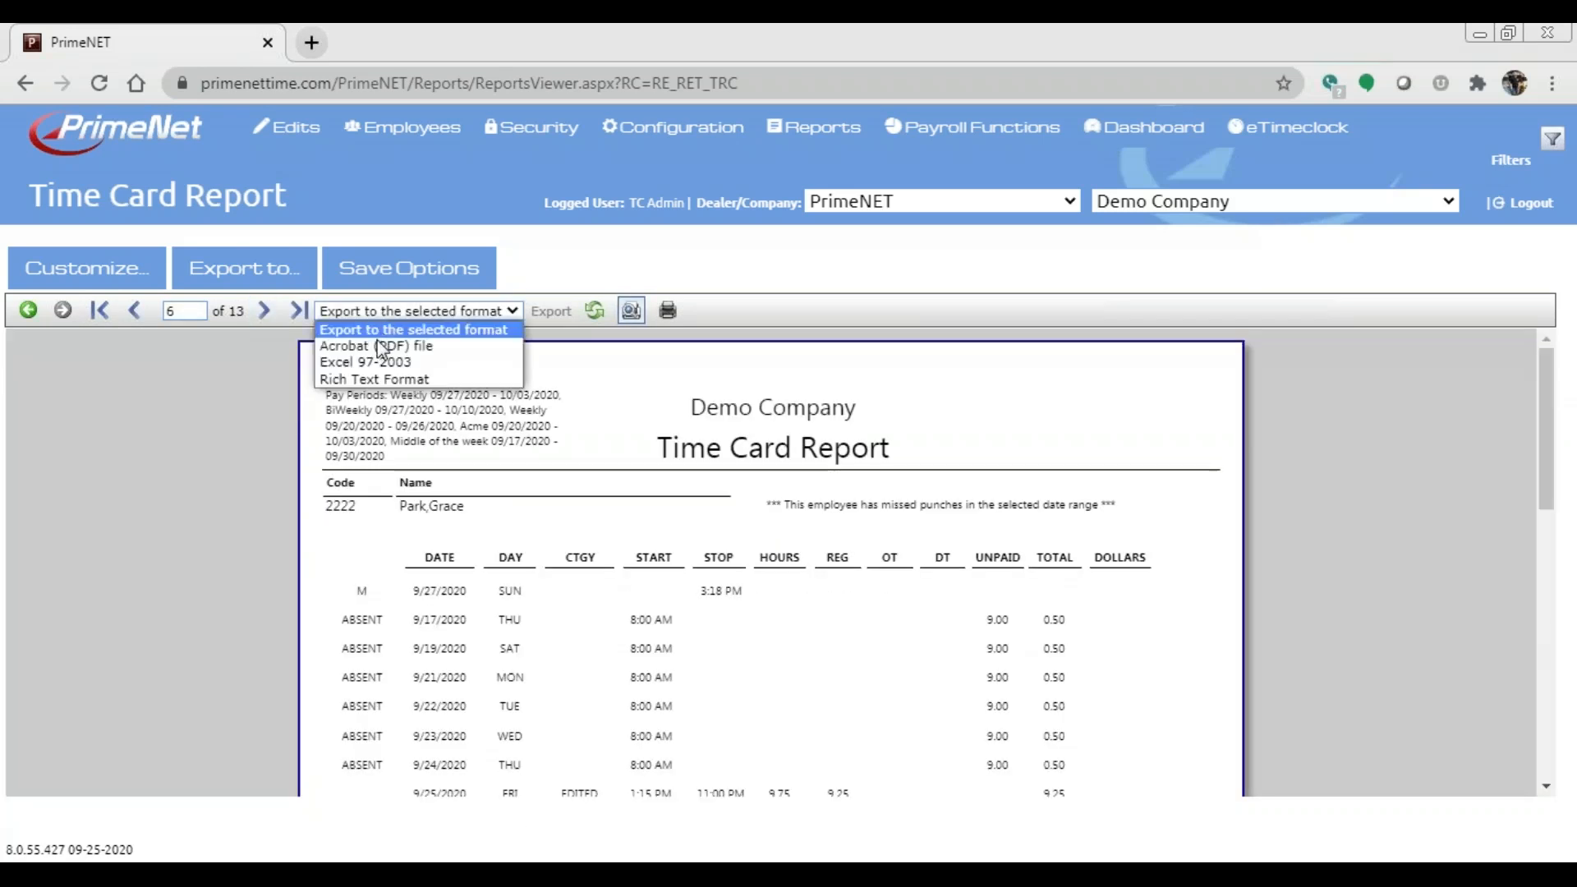
{"action": "left_click", "coordinate": [379, 346]}
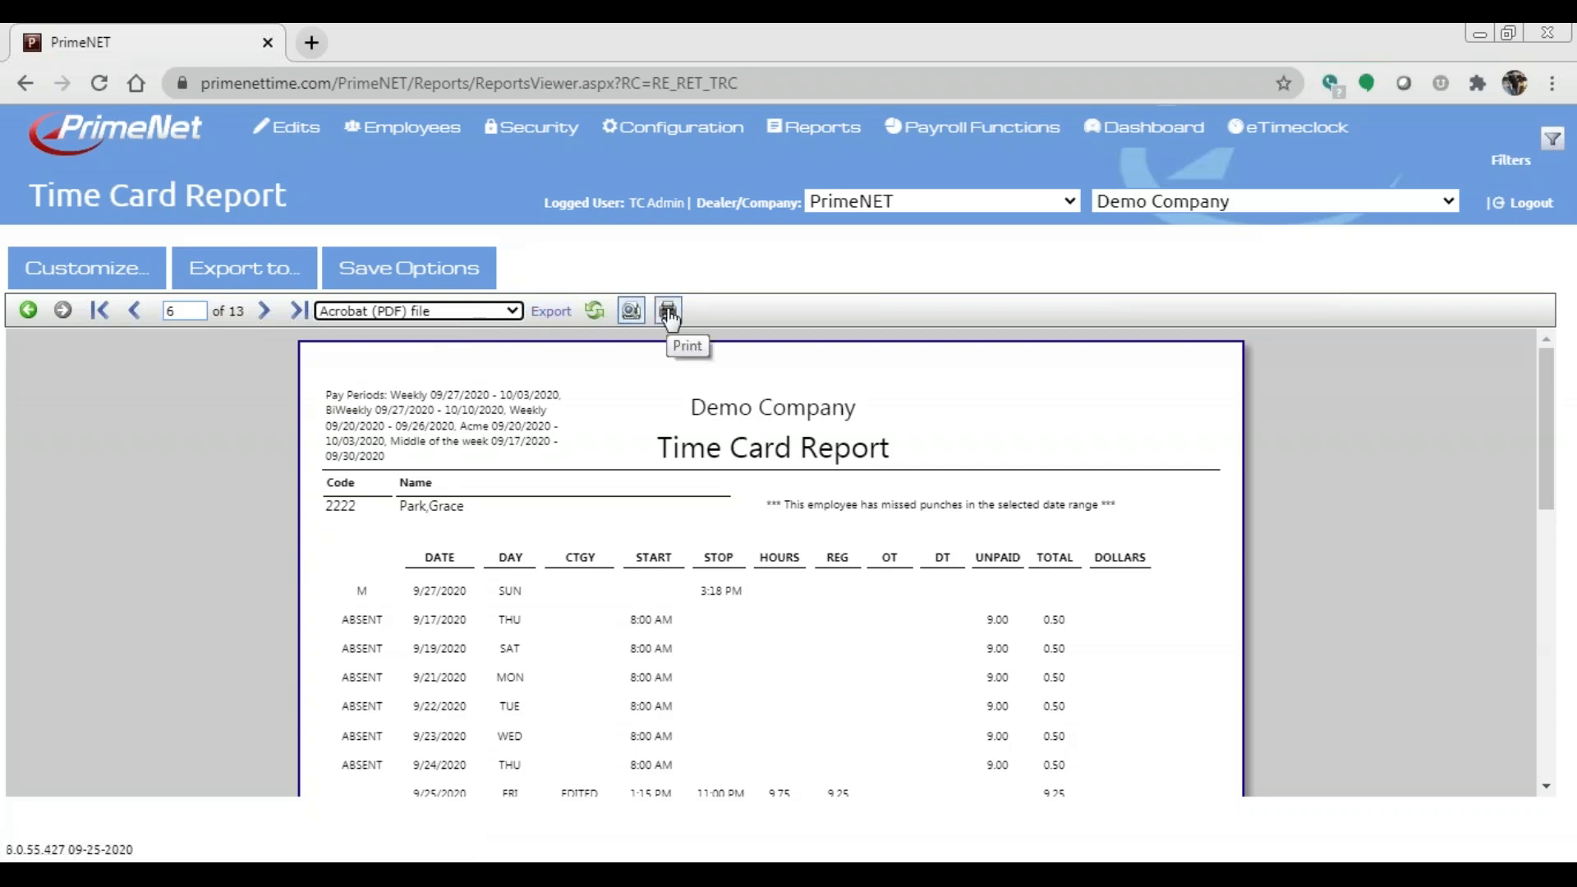
Open the Work Department Time Summary report from the Job Costing reports
{"action": "mouse_move", "coordinate": [817, 125]}
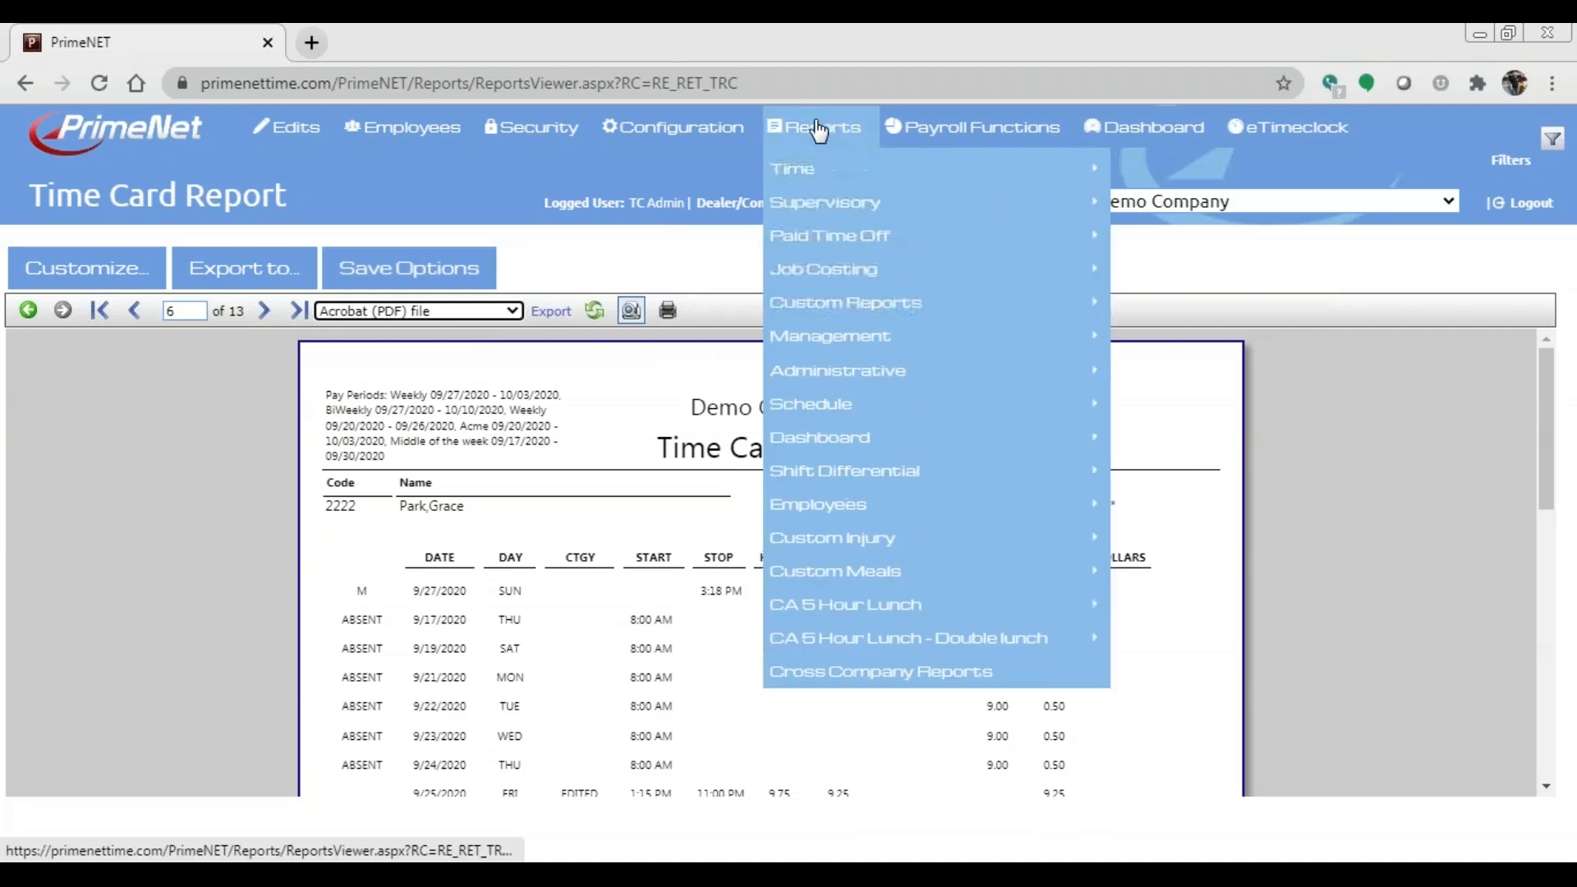
{"action": "mouse_move", "coordinate": [796, 275]}
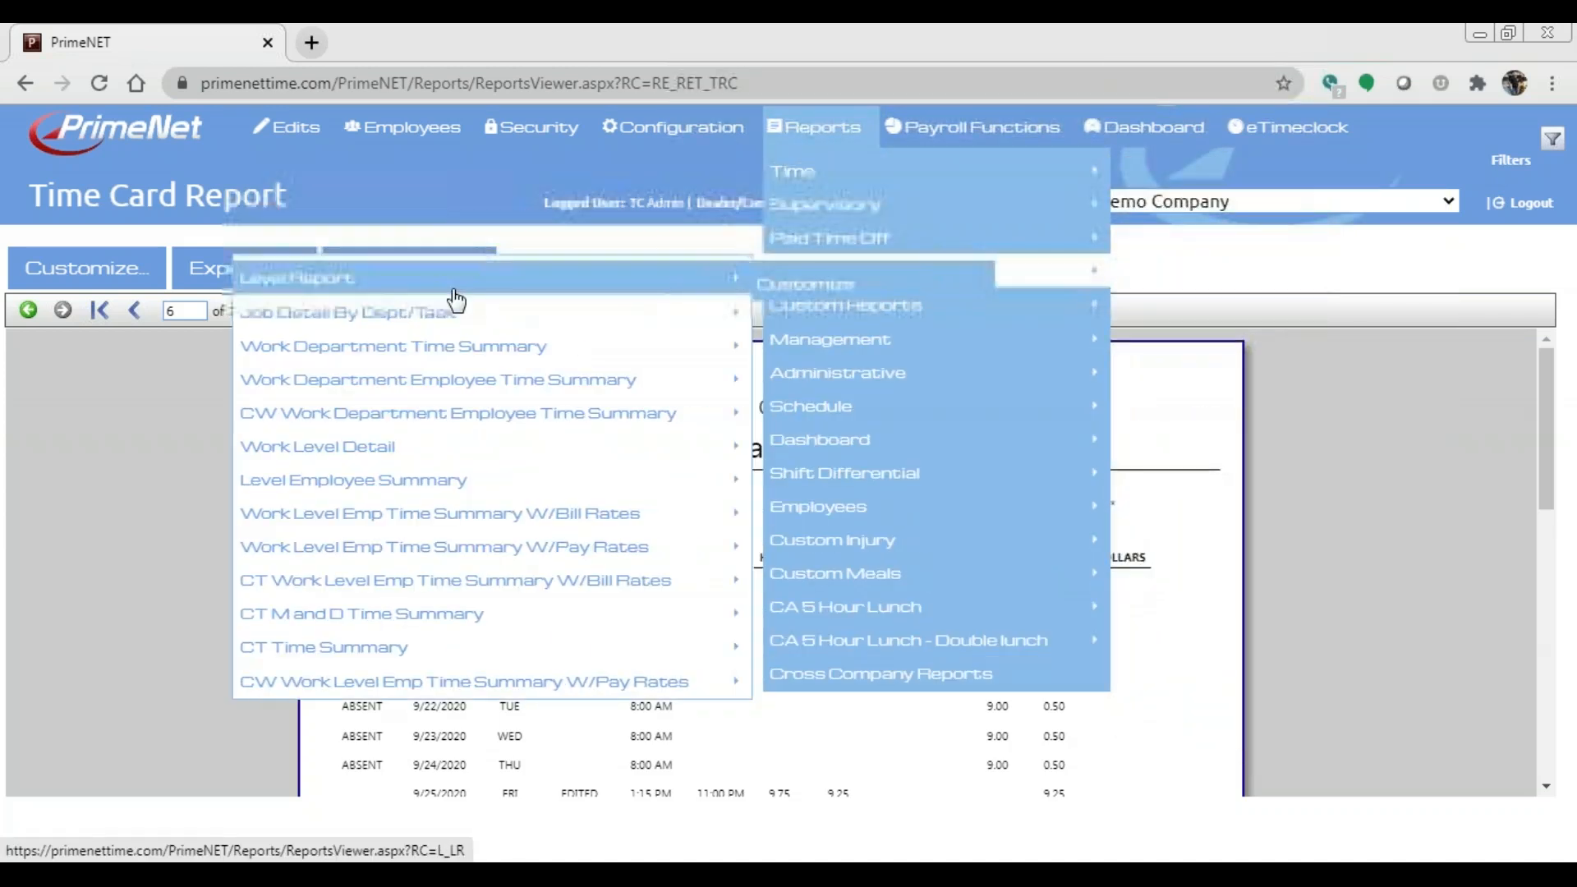
{"action": "mouse_move", "coordinate": [393, 378]}
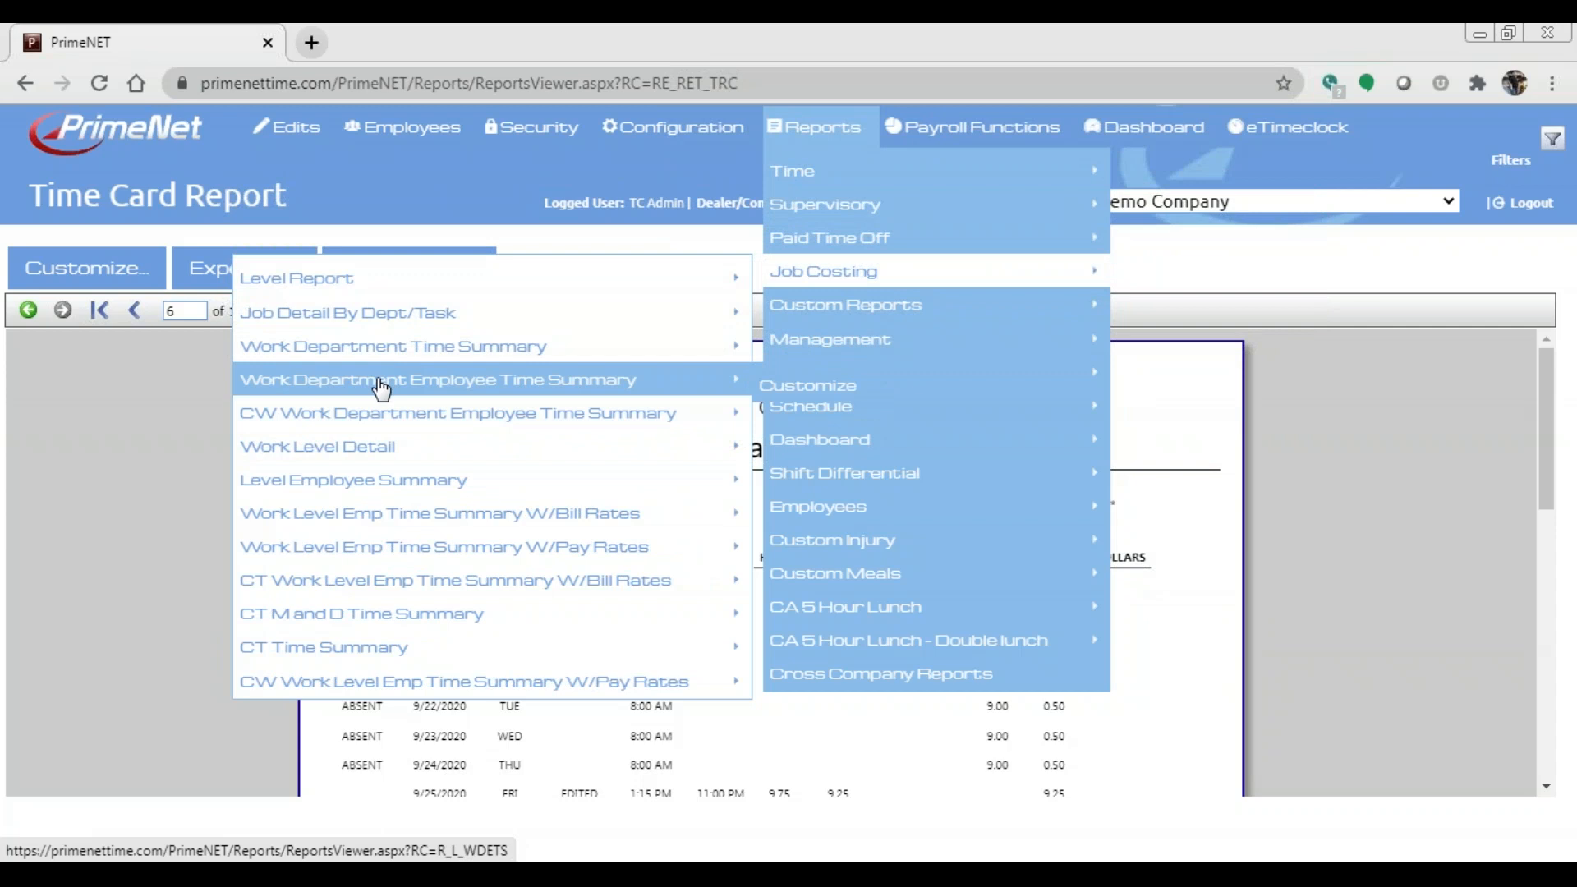
{"action": "mouse_move", "coordinate": [354, 415]}
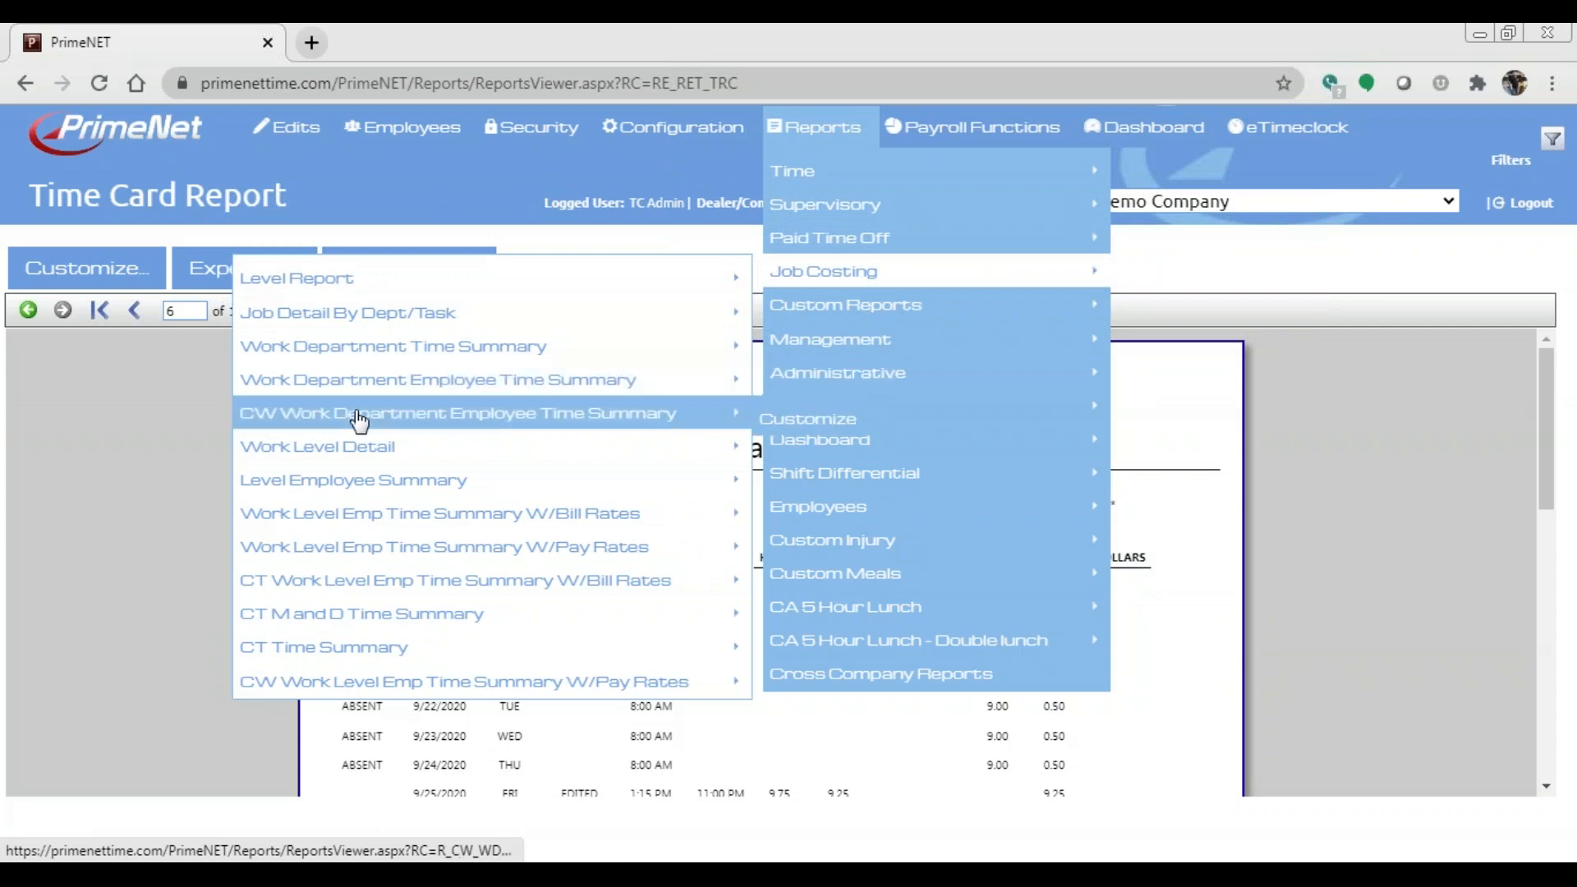
{"action": "left_click", "coordinate": [362, 350]}
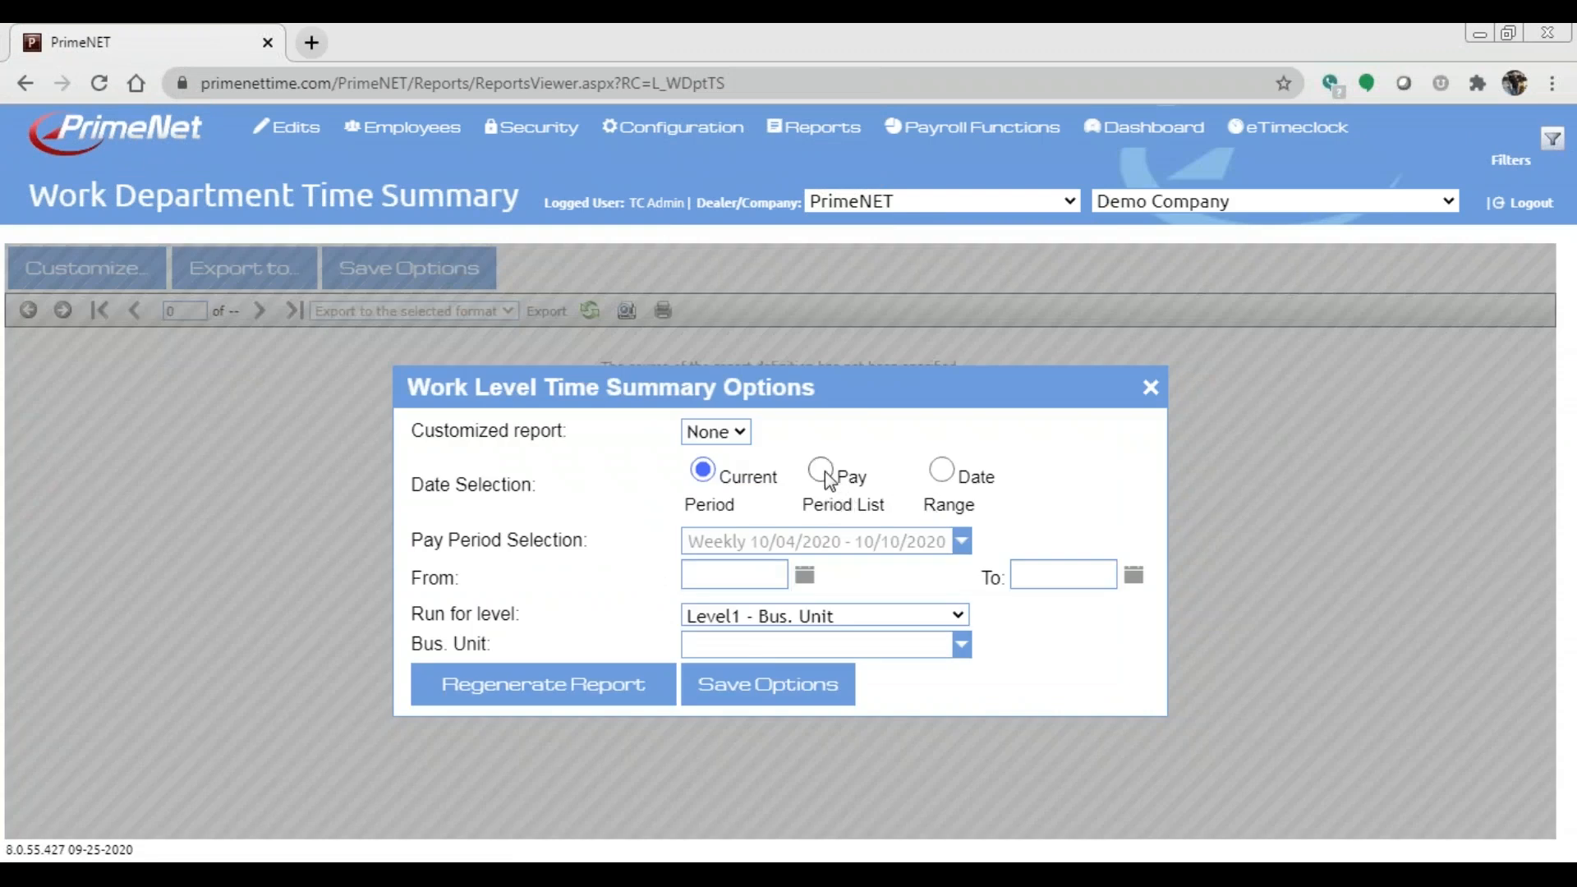
Set the Work Department Time Summary to use the Weekly 09/20/2020 - 09/26/2020 period from the pay period list
{"action": "left_click", "coordinate": [942, 471]}
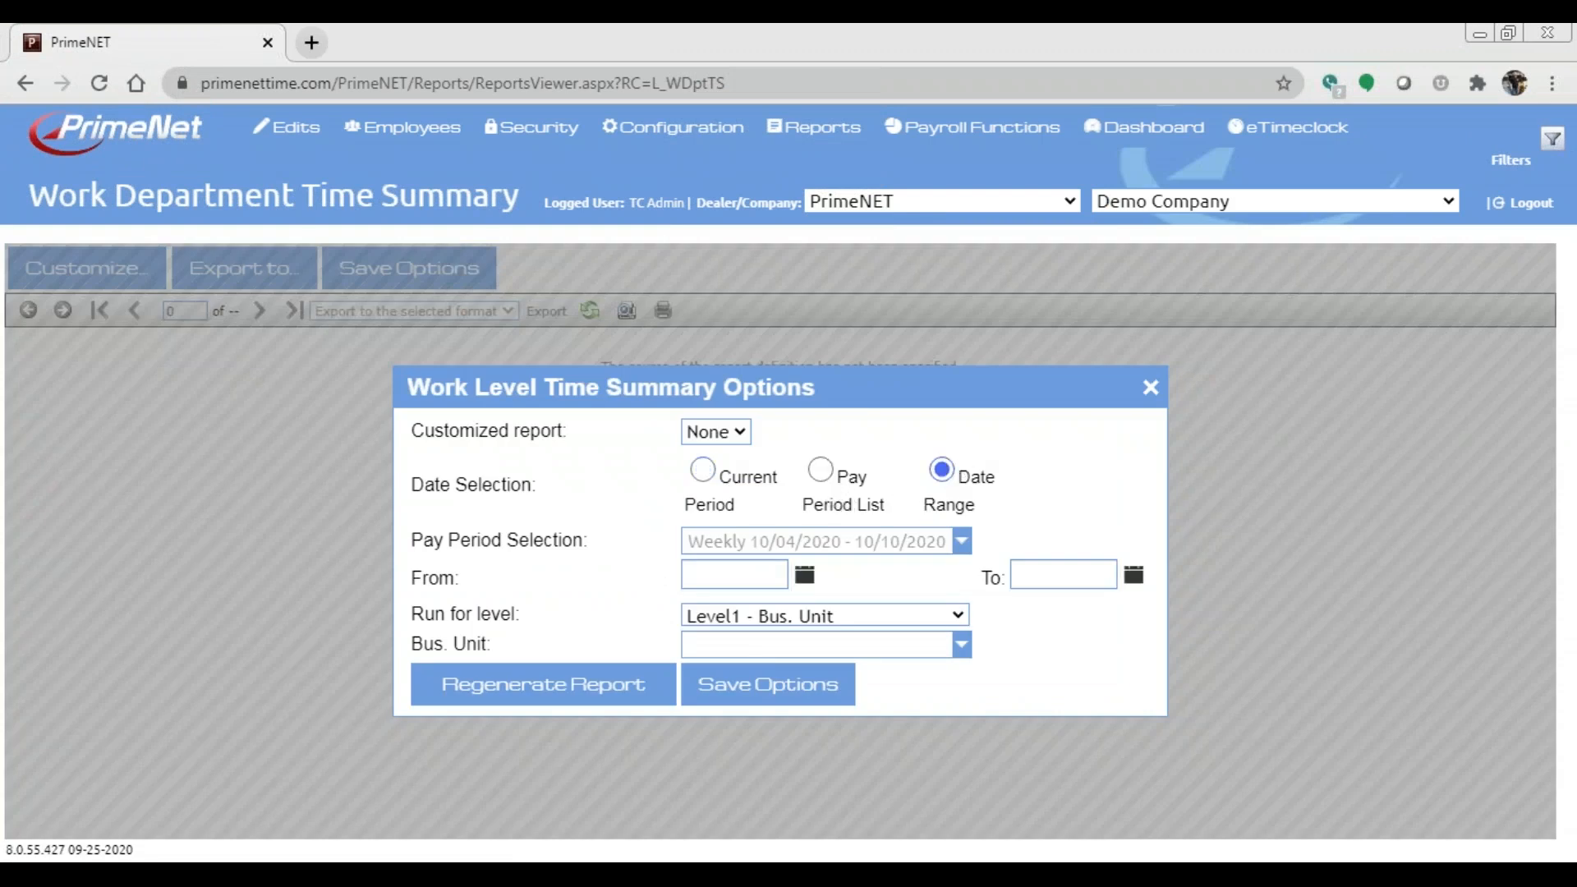
{"action": "left_click", "coordinate": [805, 575]}
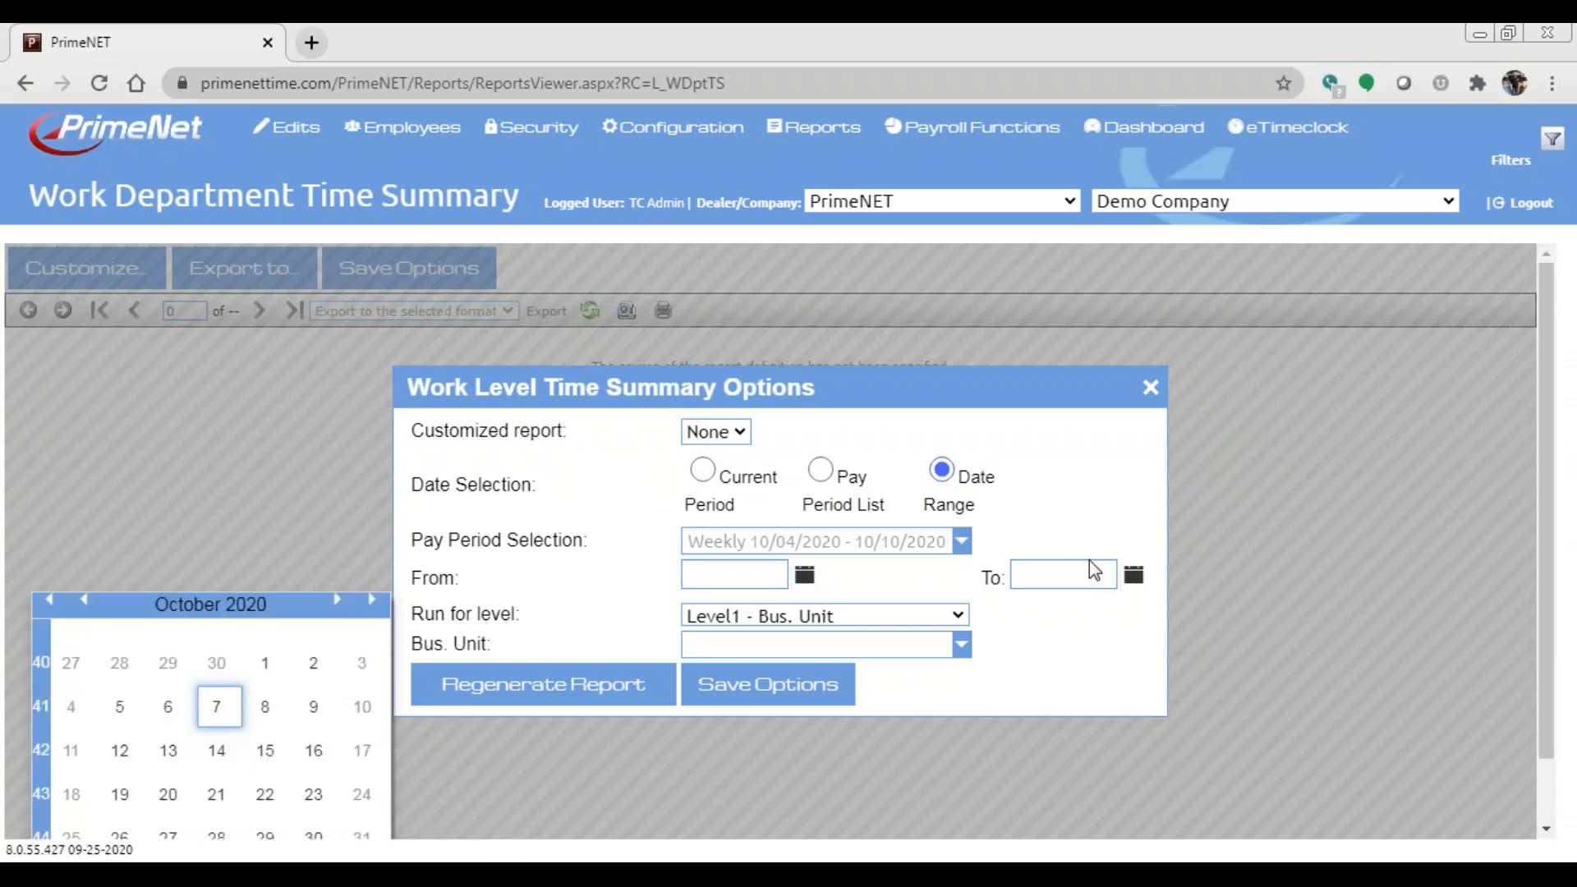
{"action": "left_click", "coordinate": [820, 471]}
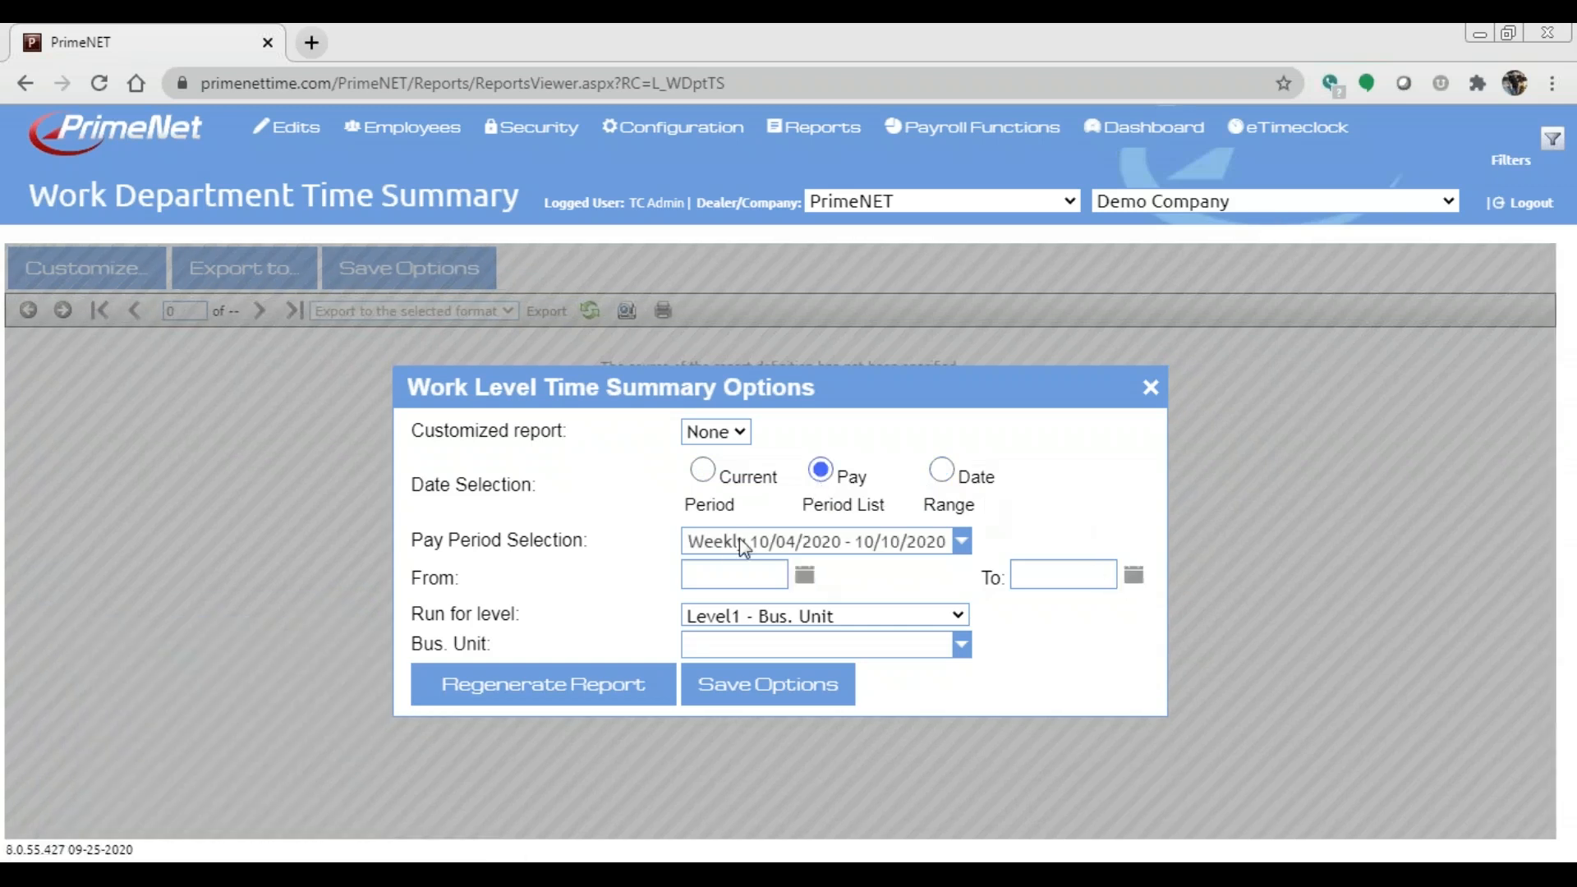
{"action": "left_click", "coordinate": [757, 549]}
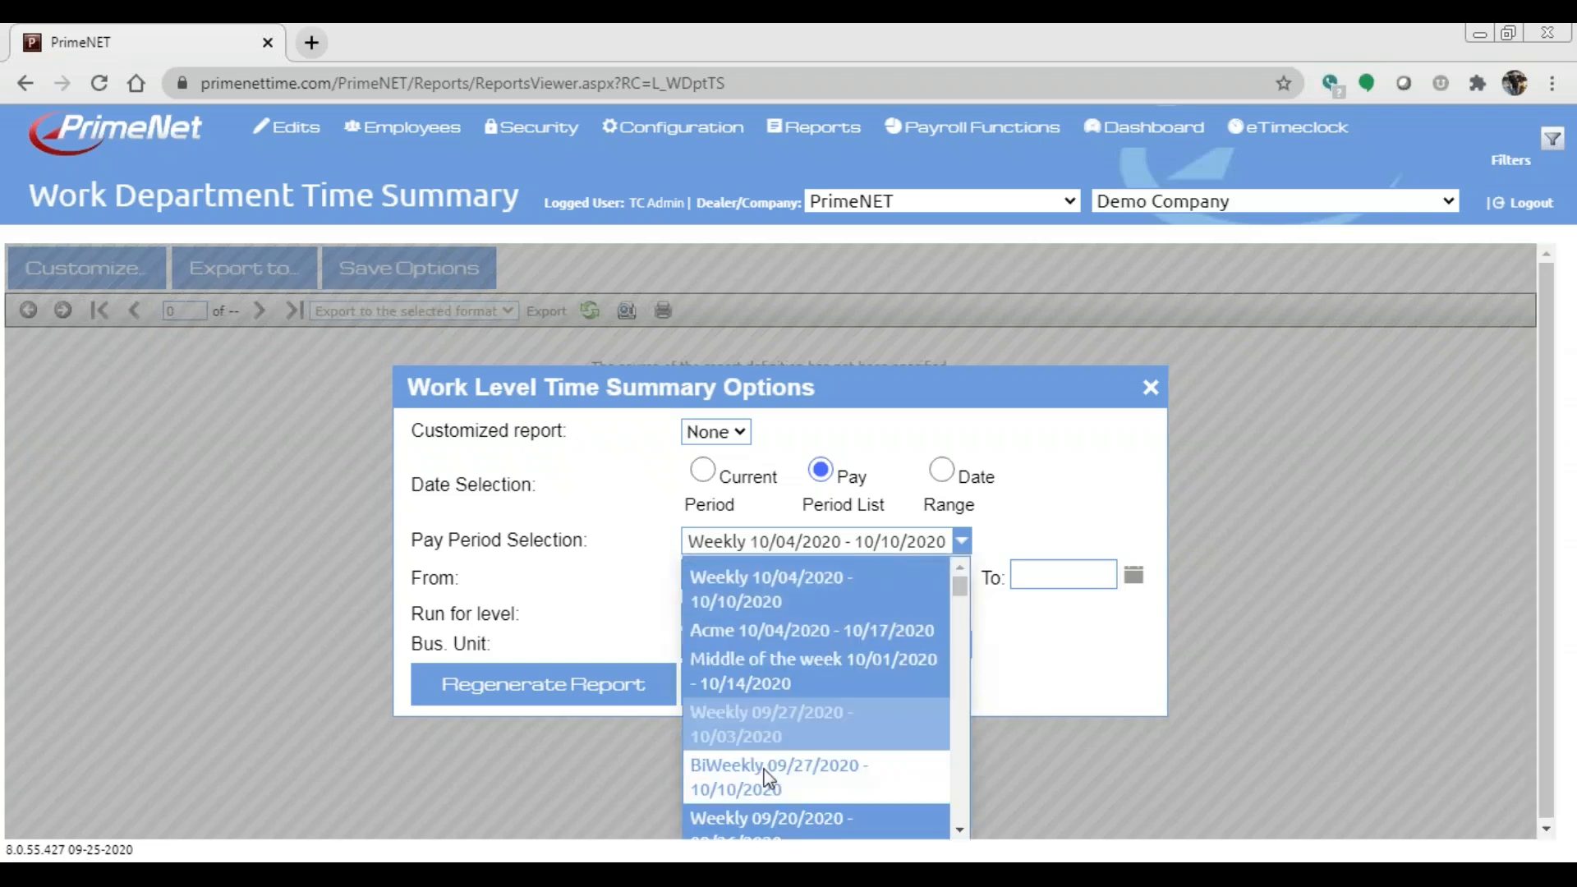
{"action": "scroll", "coordinate": [768, 751], "scroll_direction": "down", "scroll_amount": 1}
{"action": "left_click", "coordinate": [735, 711]}
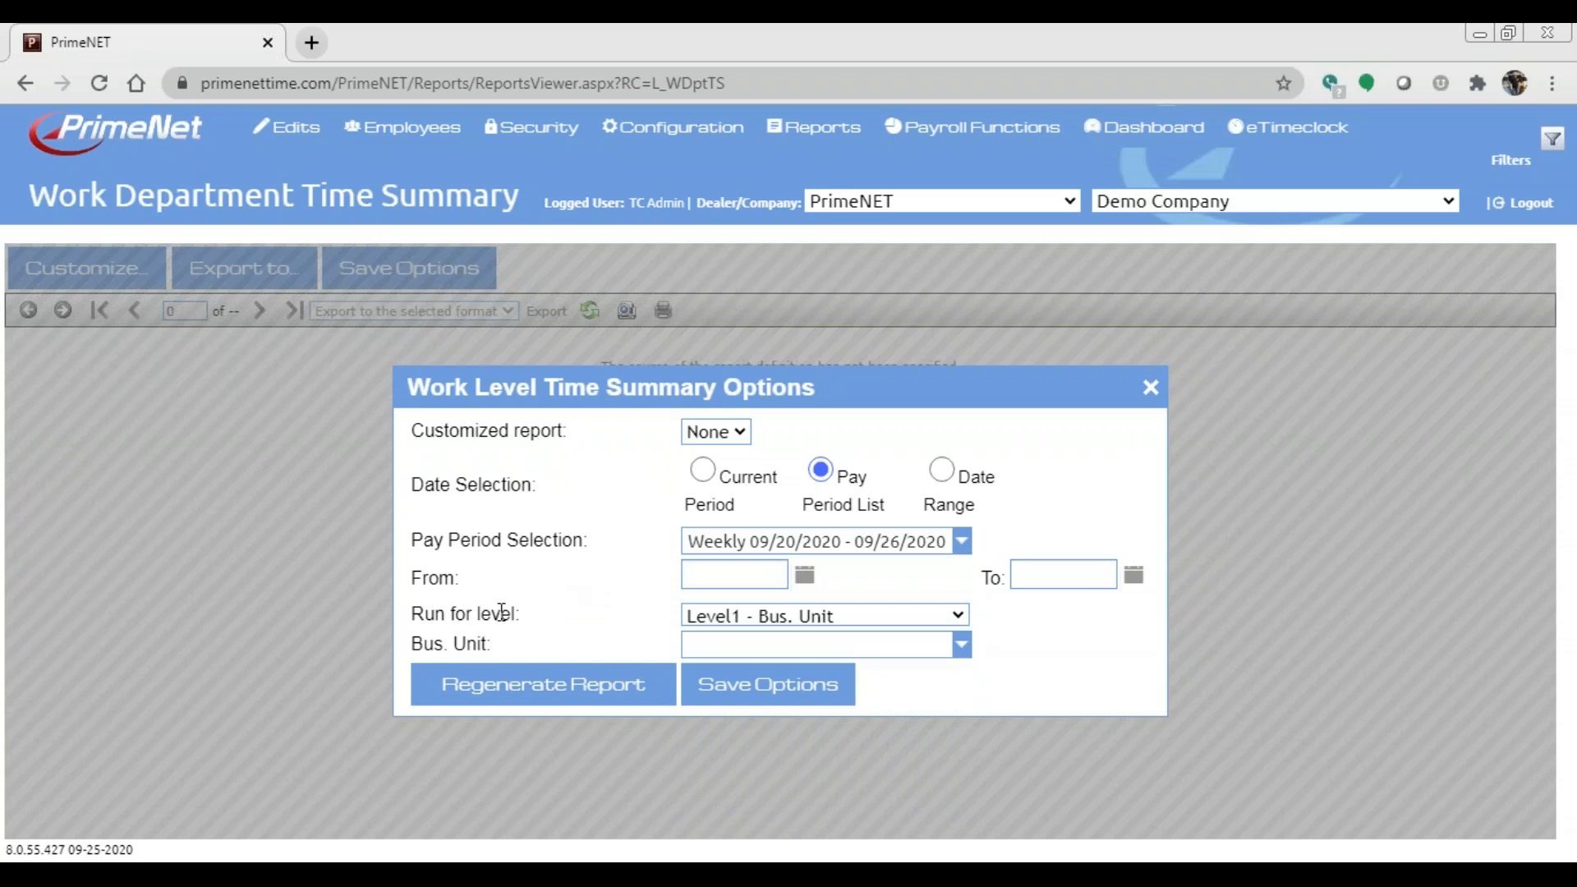
Run the report for Level2 - Department and regenerate it
{"action": "left_click", "coordinate": [752, 618]}
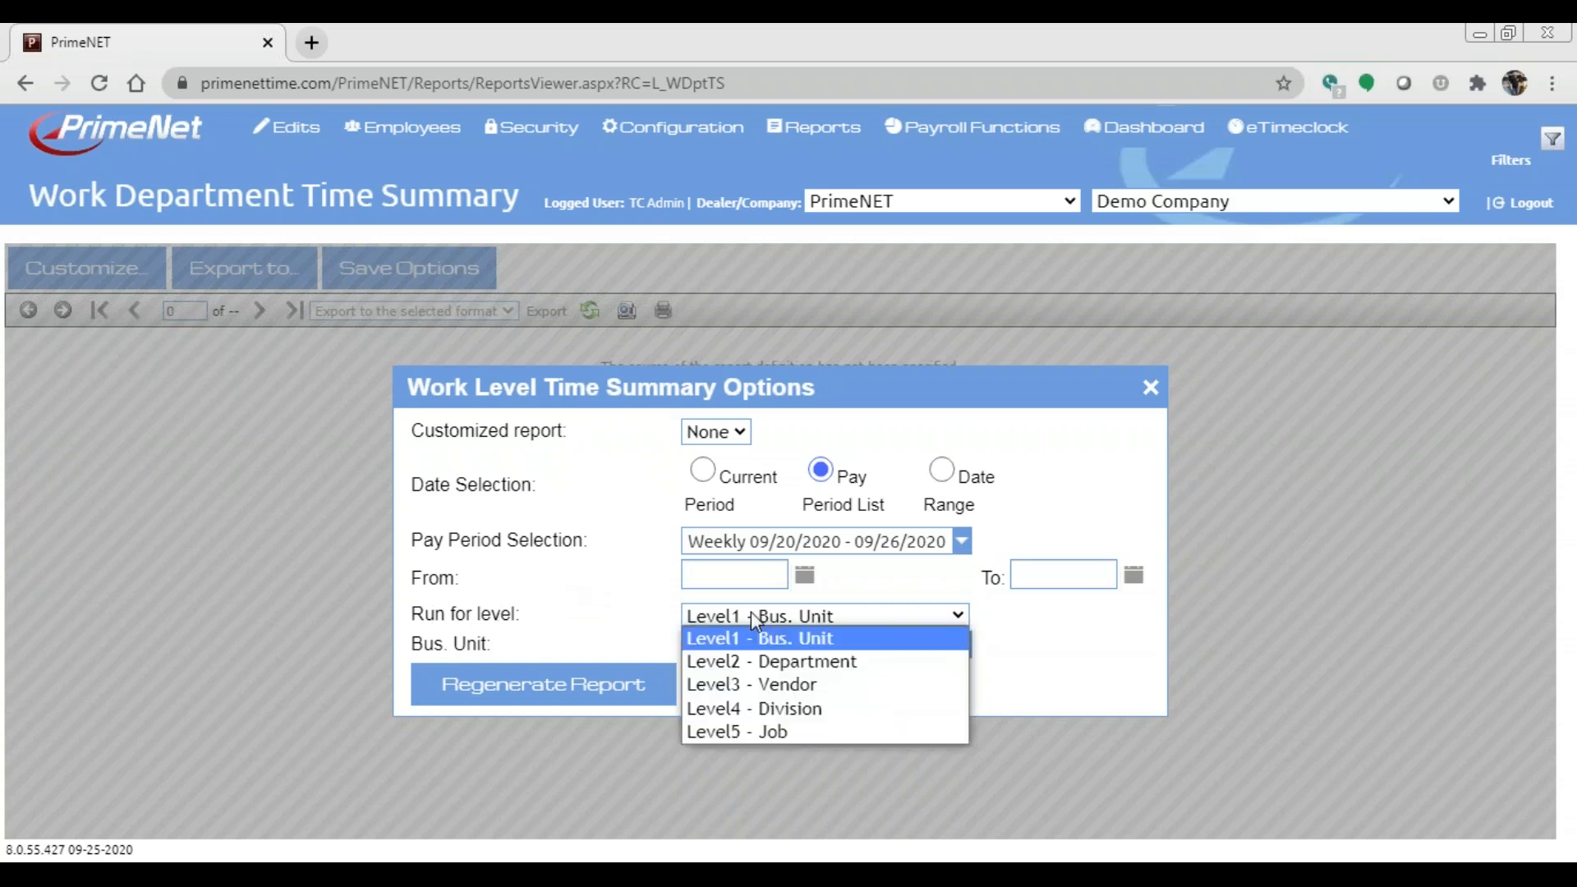
{"action": "left_click", "coordinate": [816, 665]}
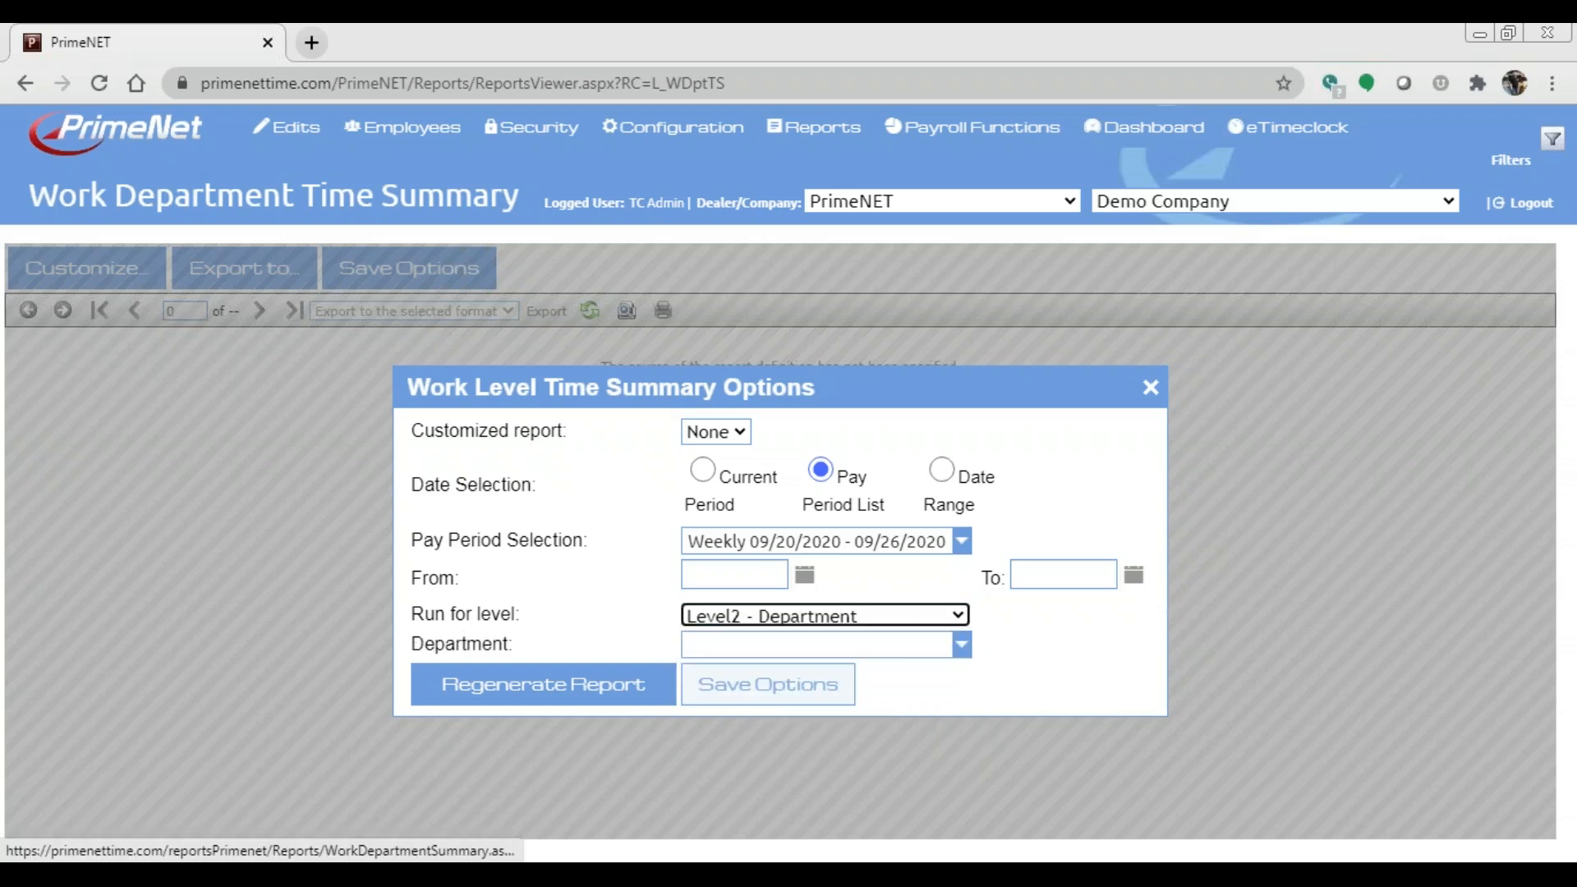
{"action": "left_click", "coordinate": [549, 694]}
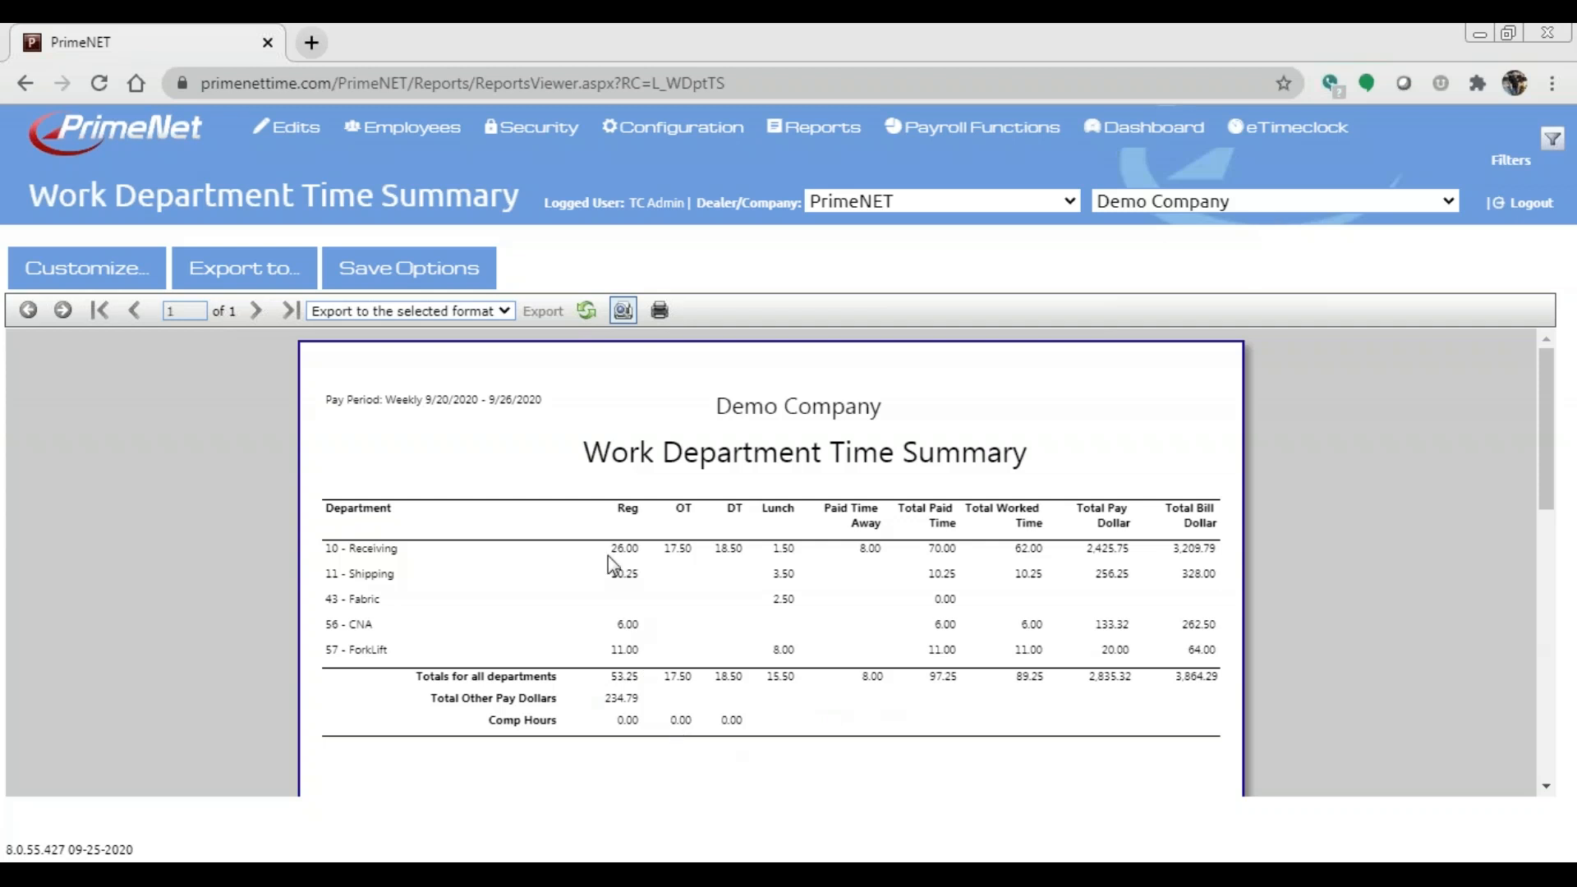
Open the Level Employee Summary from the Job Costing reports and choose the Weekly 09/20/2020 - 09/26/2020 pay period
{"action": "mouse_move", "coordinate": [825, 132]}
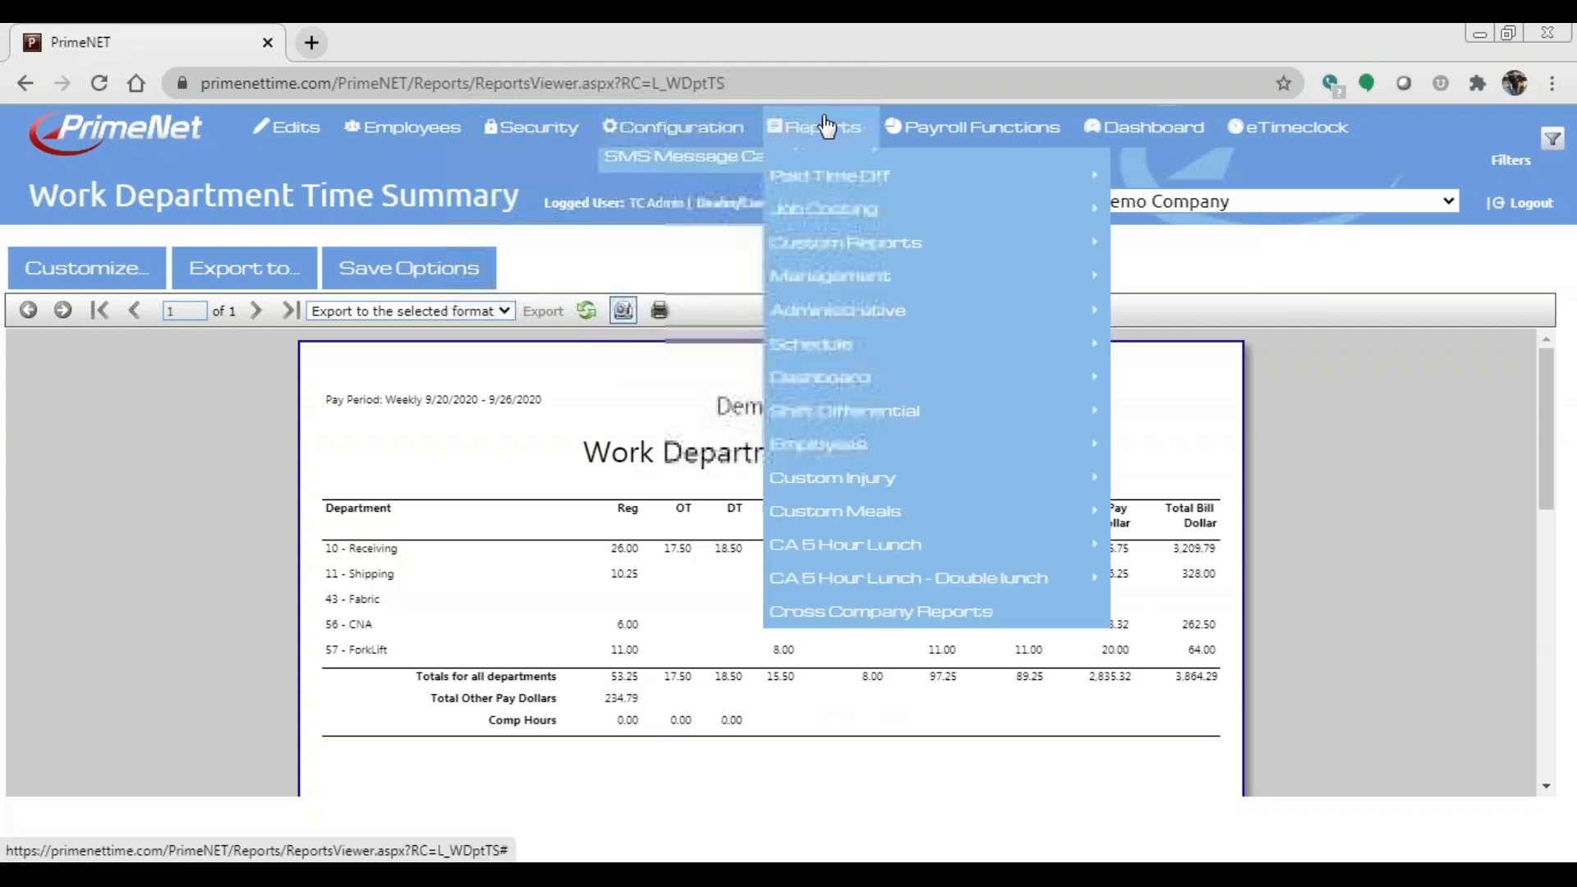
{"action": "mouse_move", "coordinate": [830, 274]}
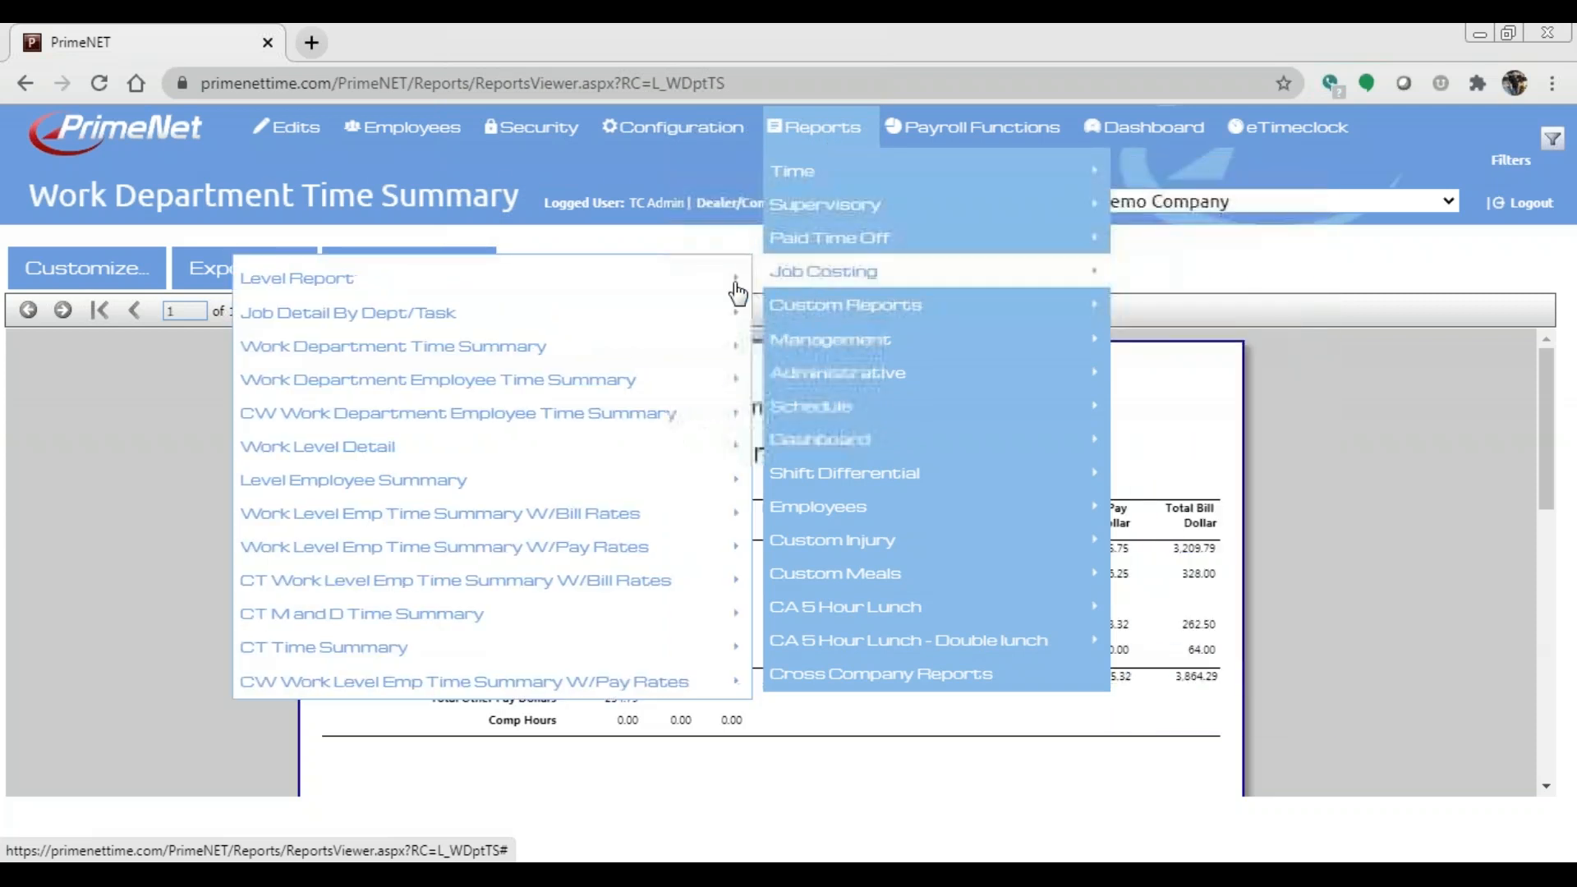
{"action": "left_click", "coordinate": [413, 485]}
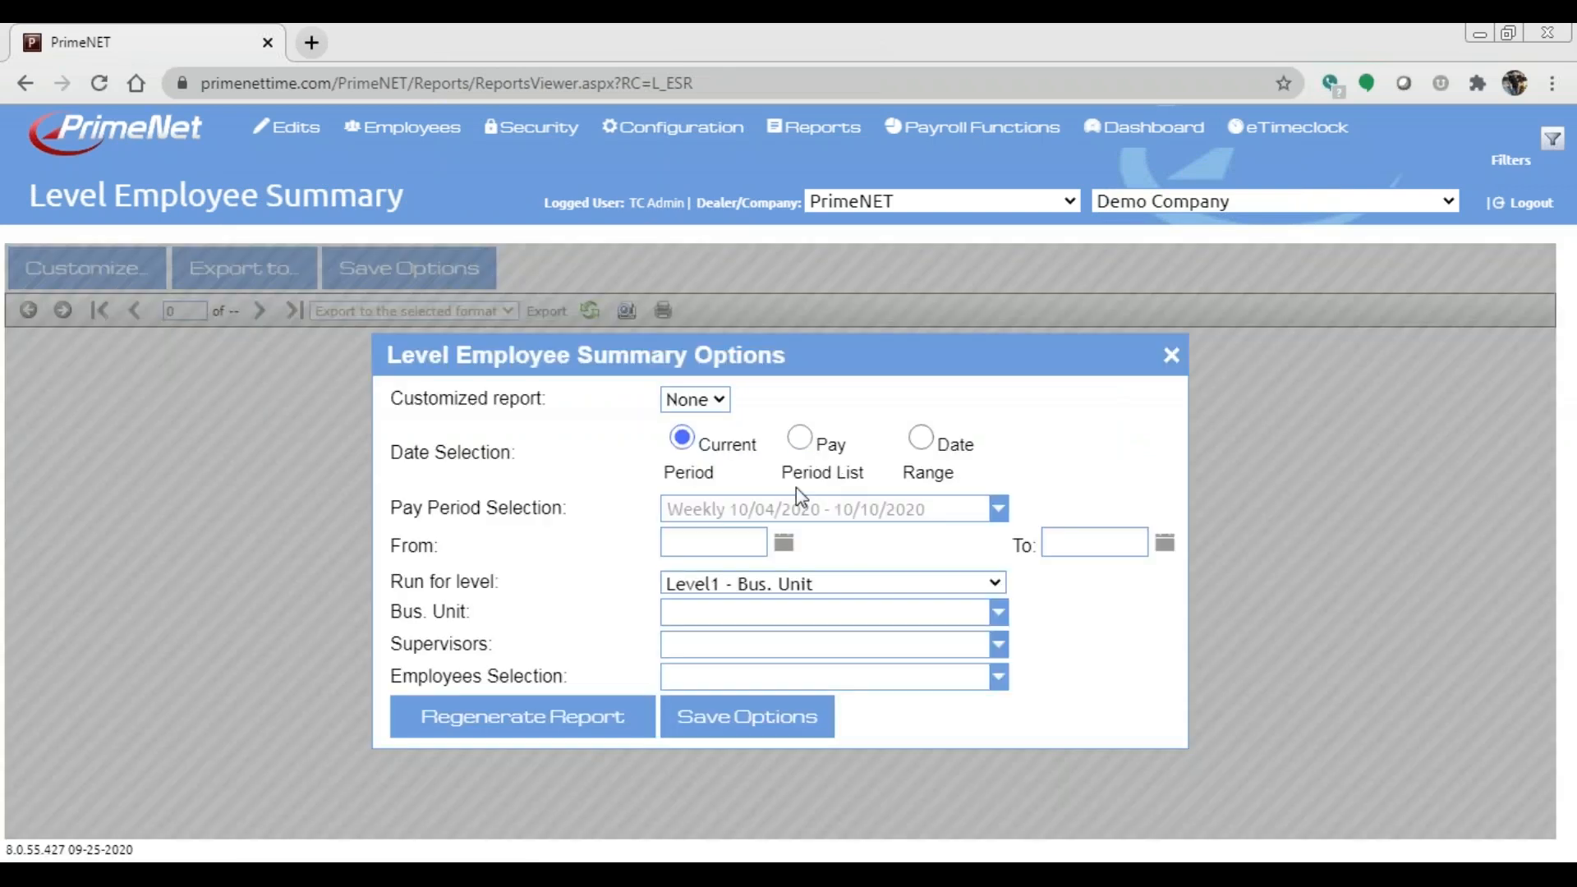
{"action": "left_click", "coordinate": [796, 481]}
{"action": "left_click", "coordinate": [795, 509]}
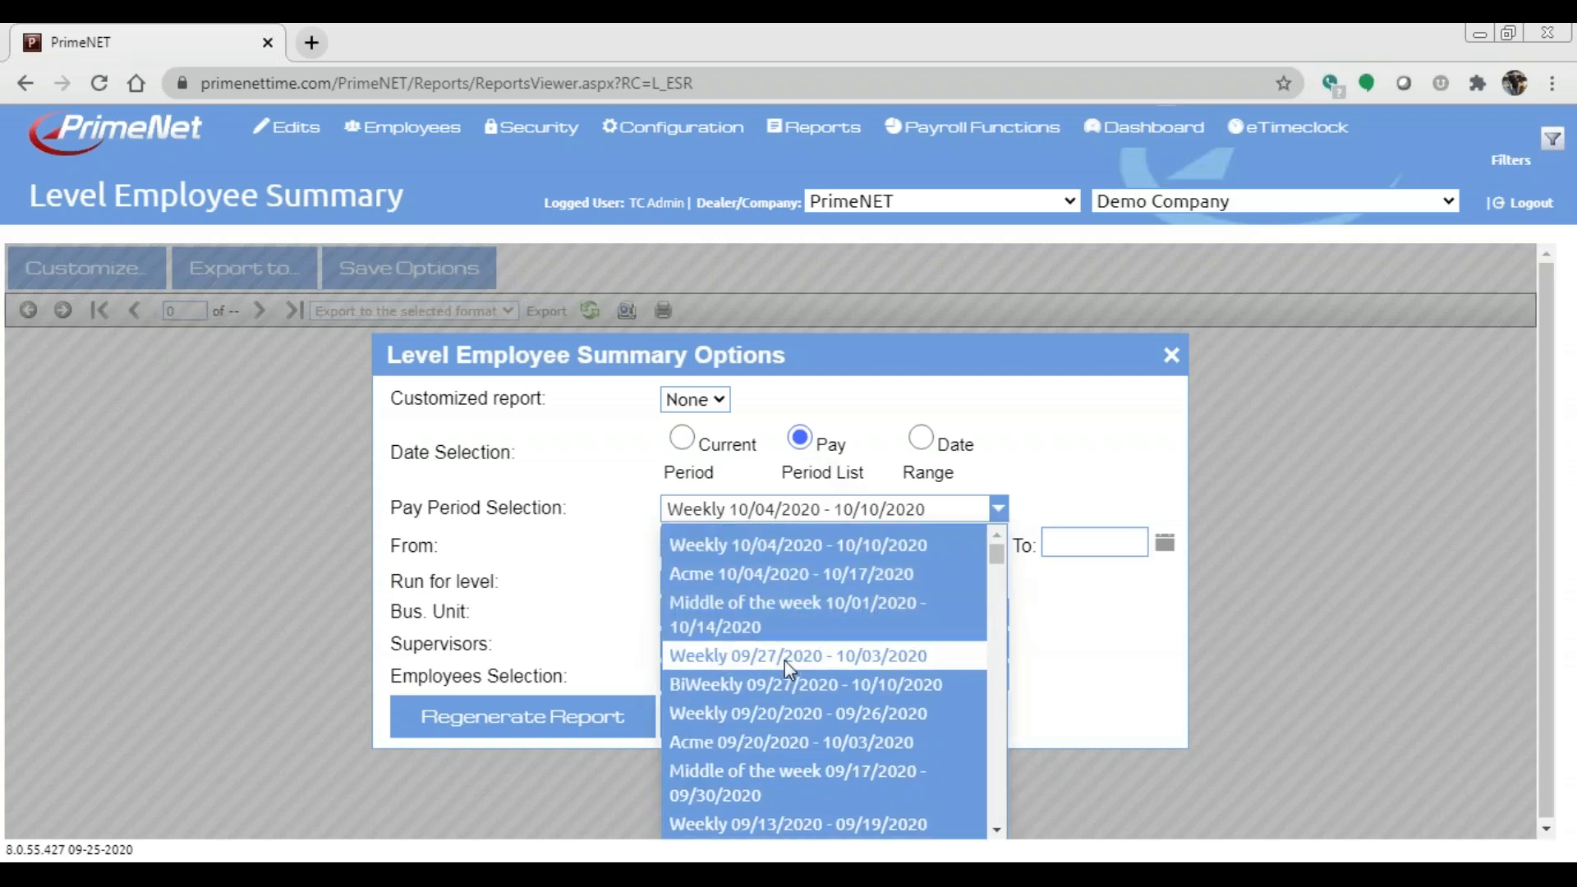
{"action": "left_click", "coordinate": [788, 713]}
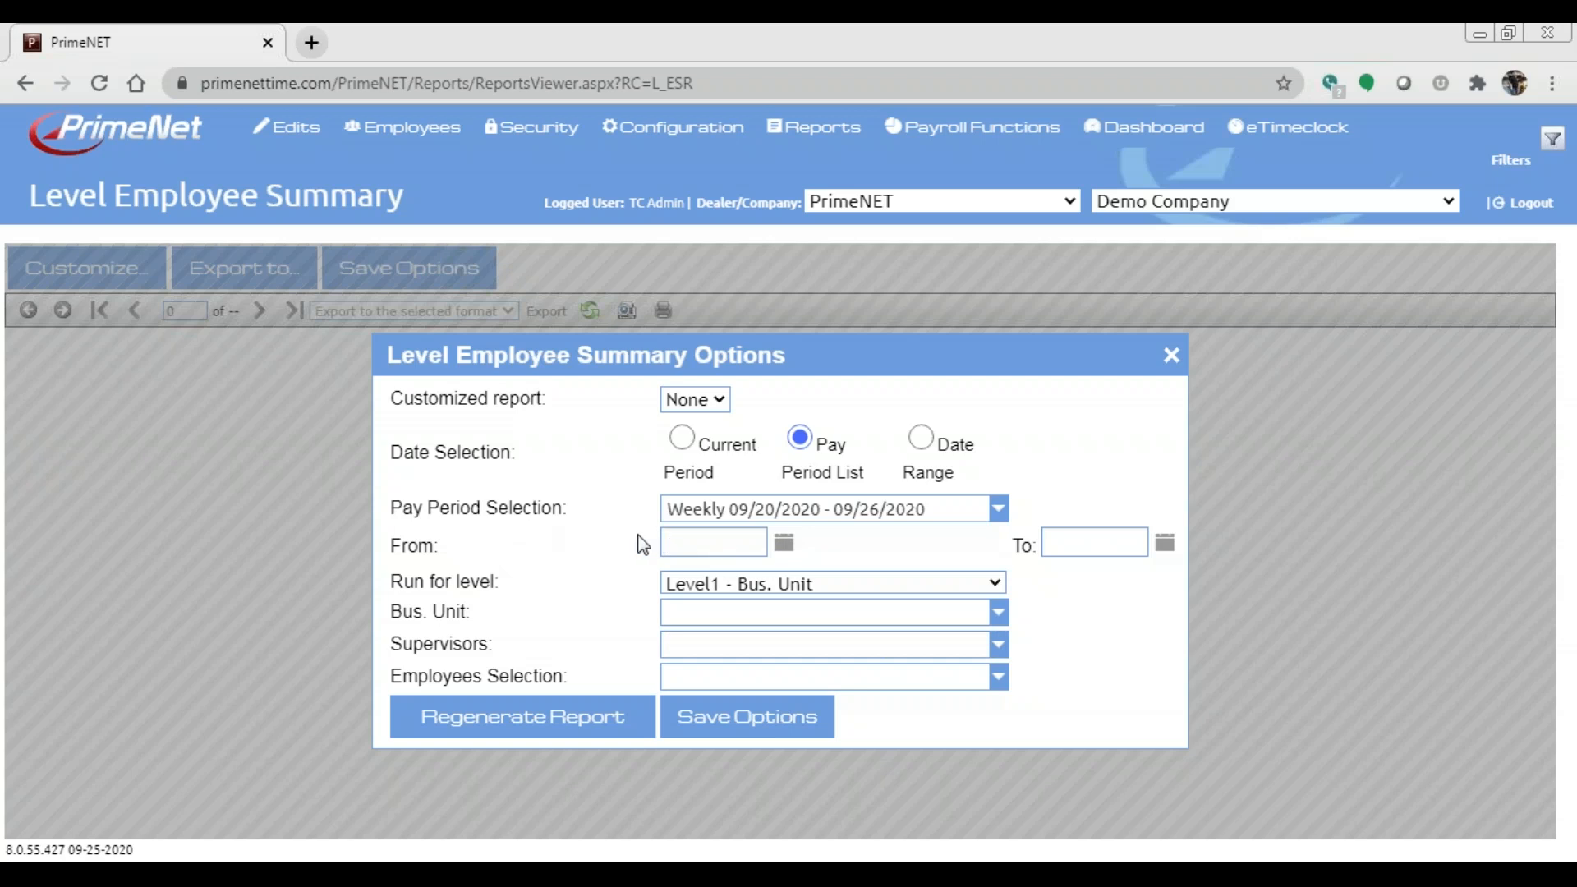
Set the Level Employee Summary to run for Level2 - Department without a department filter and regenerate it
{"action": "left_click", "coordinate": [757, 584]}
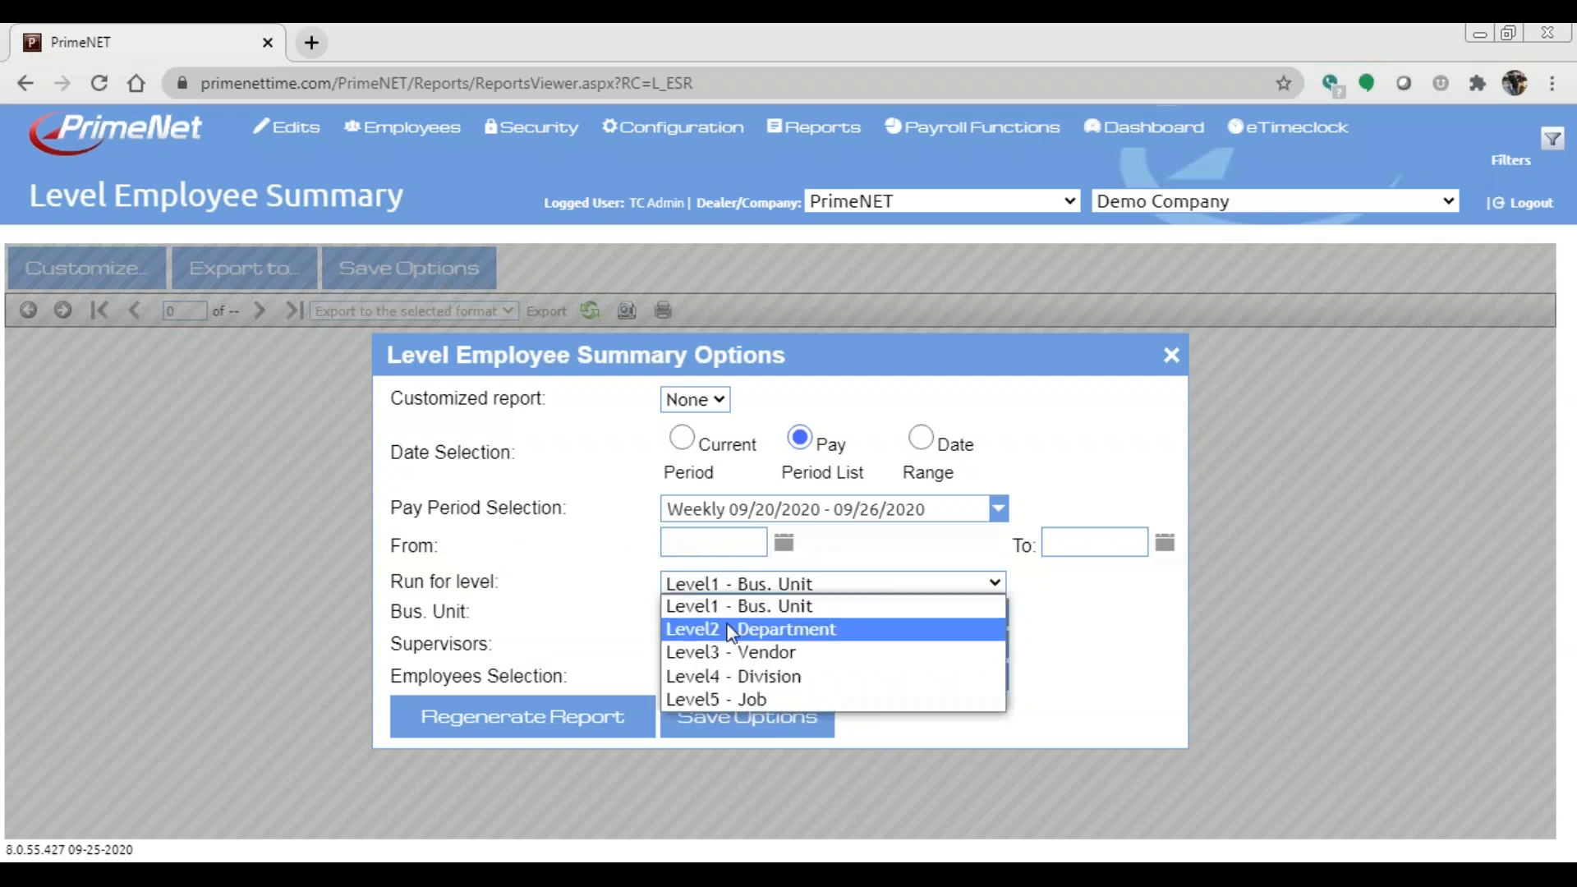
{"action": "left_click", "coordinate": [731, 630]}
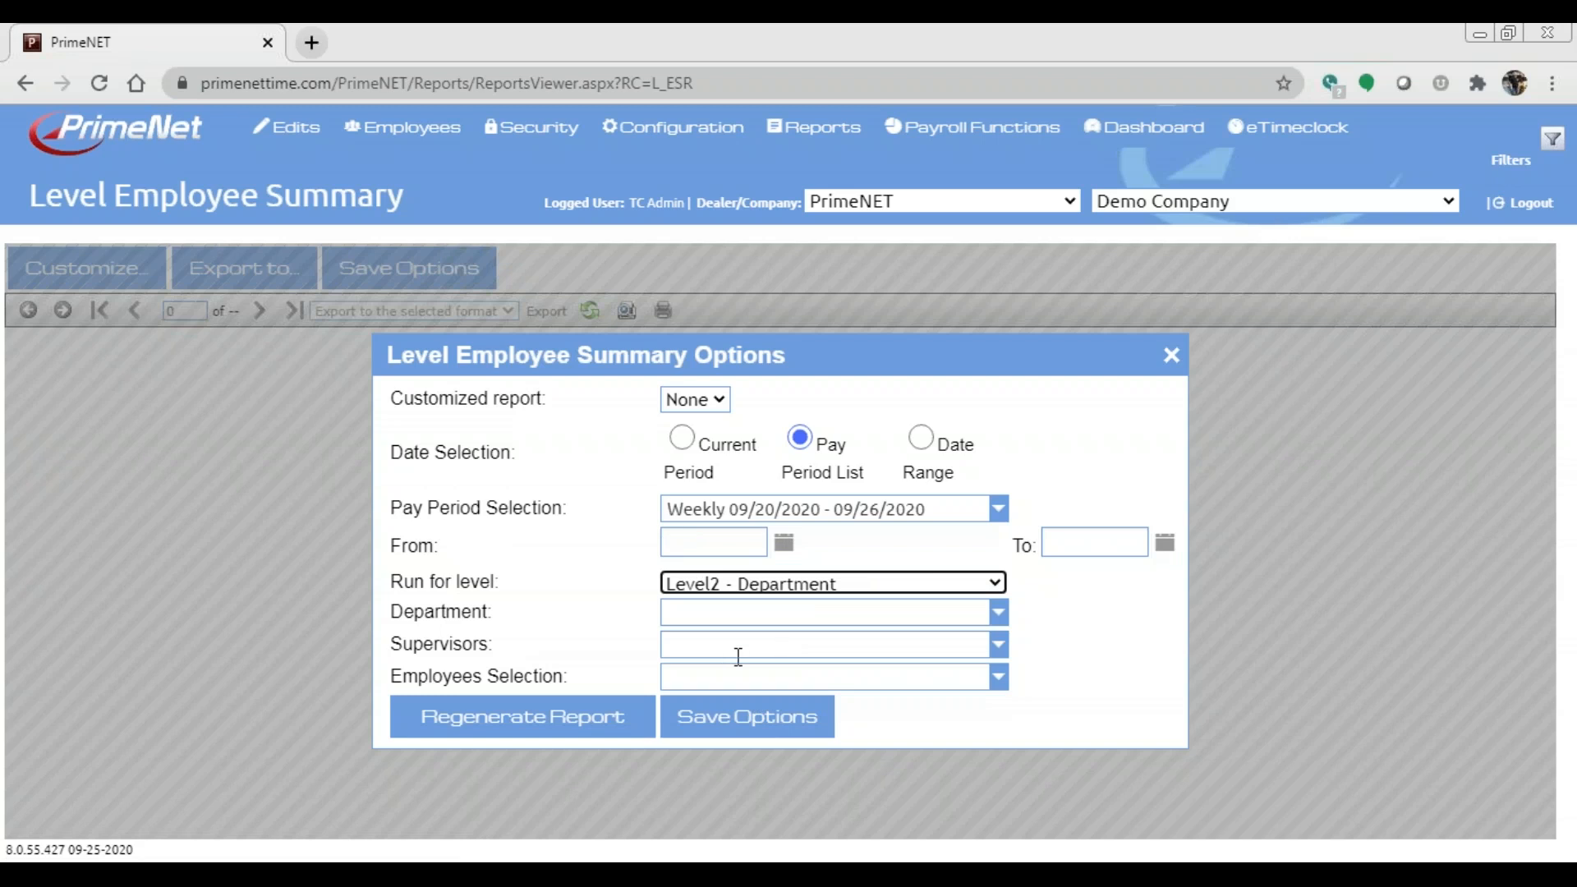
{"action": "left_click", "coordinate": [711, 612]}
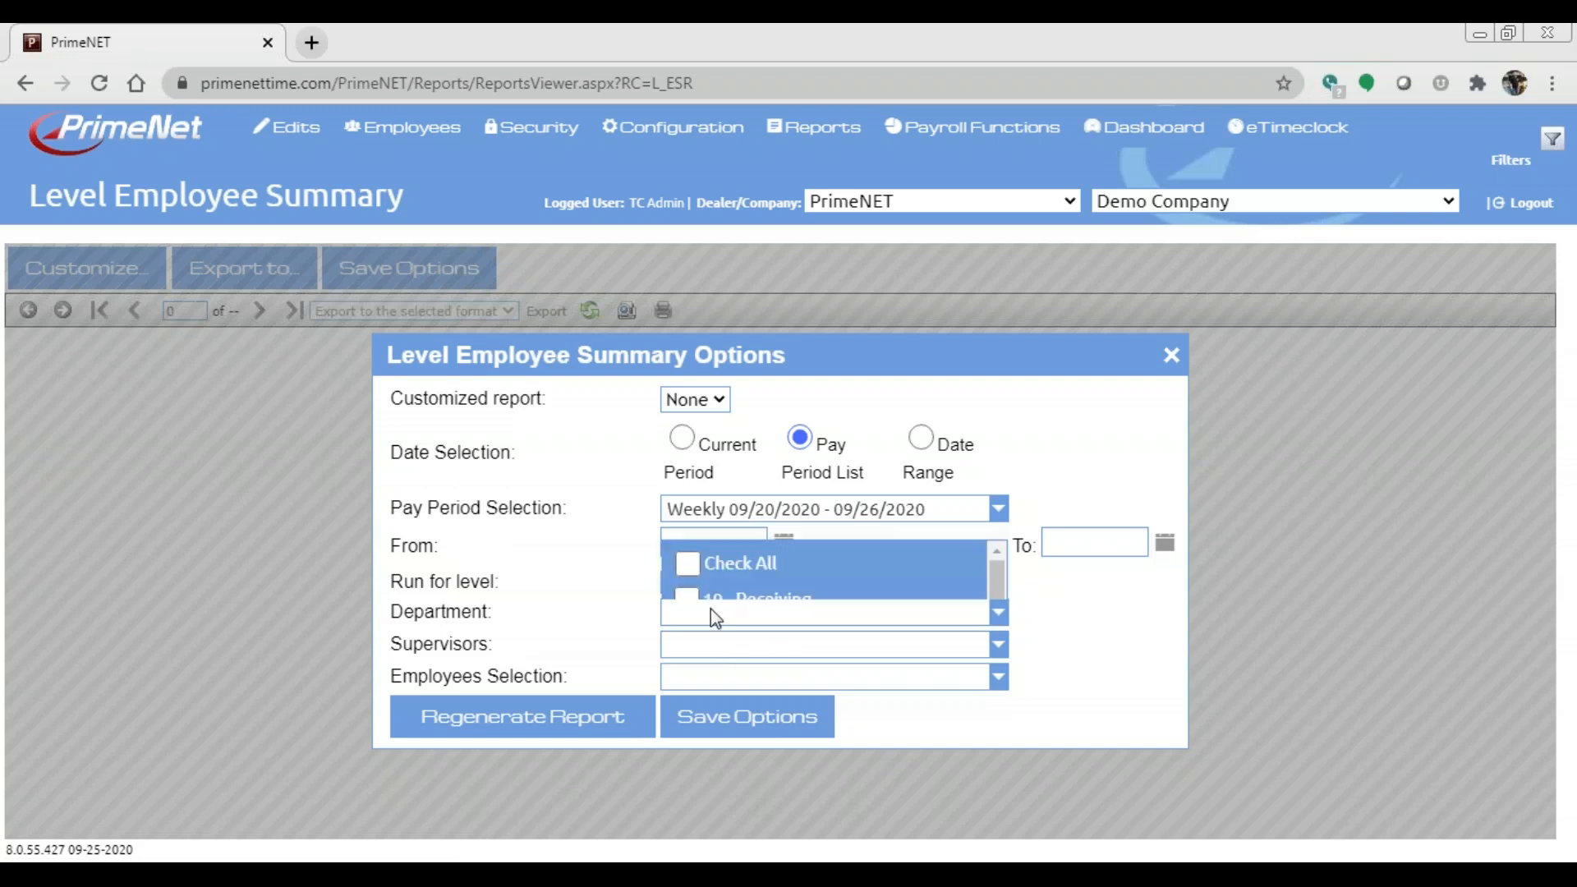
{"action": "left_click", "coordinate": [567, 618]}
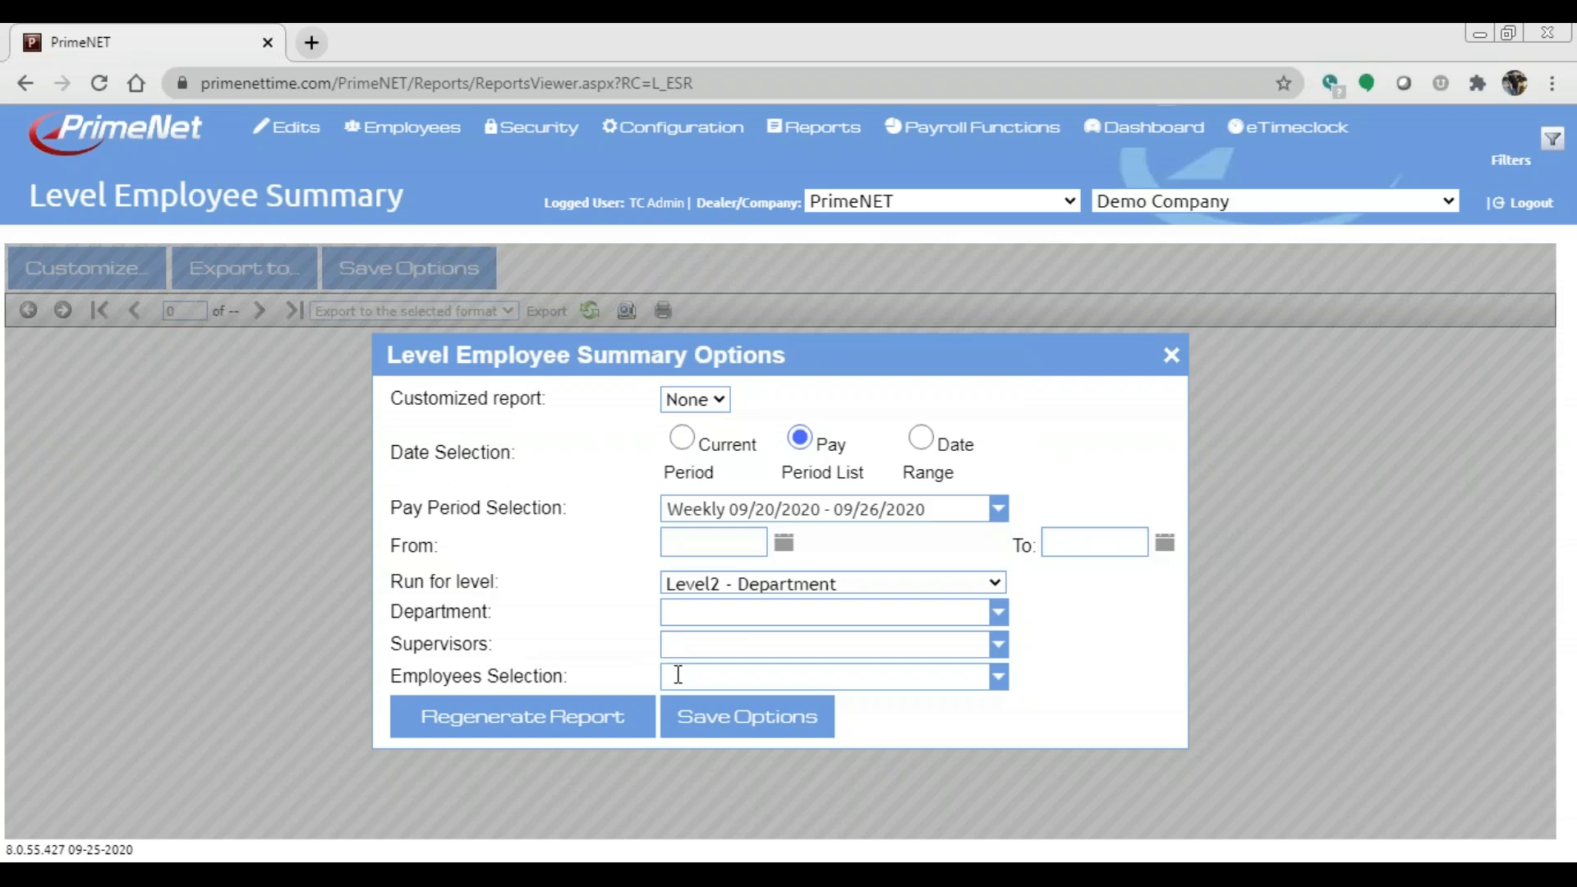
{"action": "left_click", "coordinate": [544, 720]}
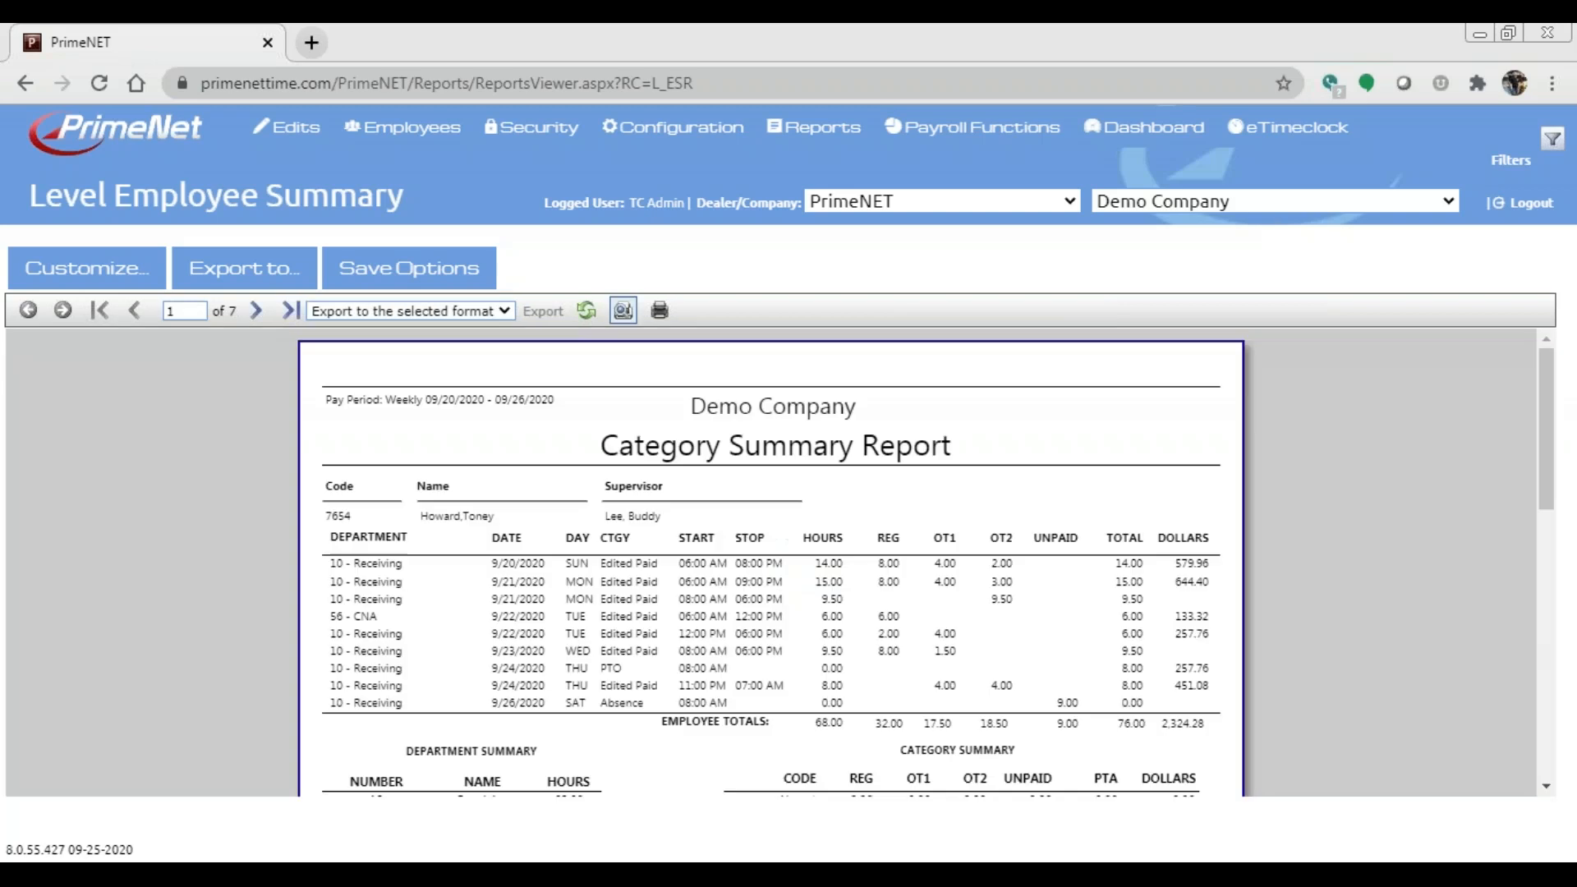
Review the daily entries, department summary and category summary on page 1 of the report
{"action": "scroll", "coordinate": [589, 643], "scroll_direction": "down", "scroll_amount": 1}
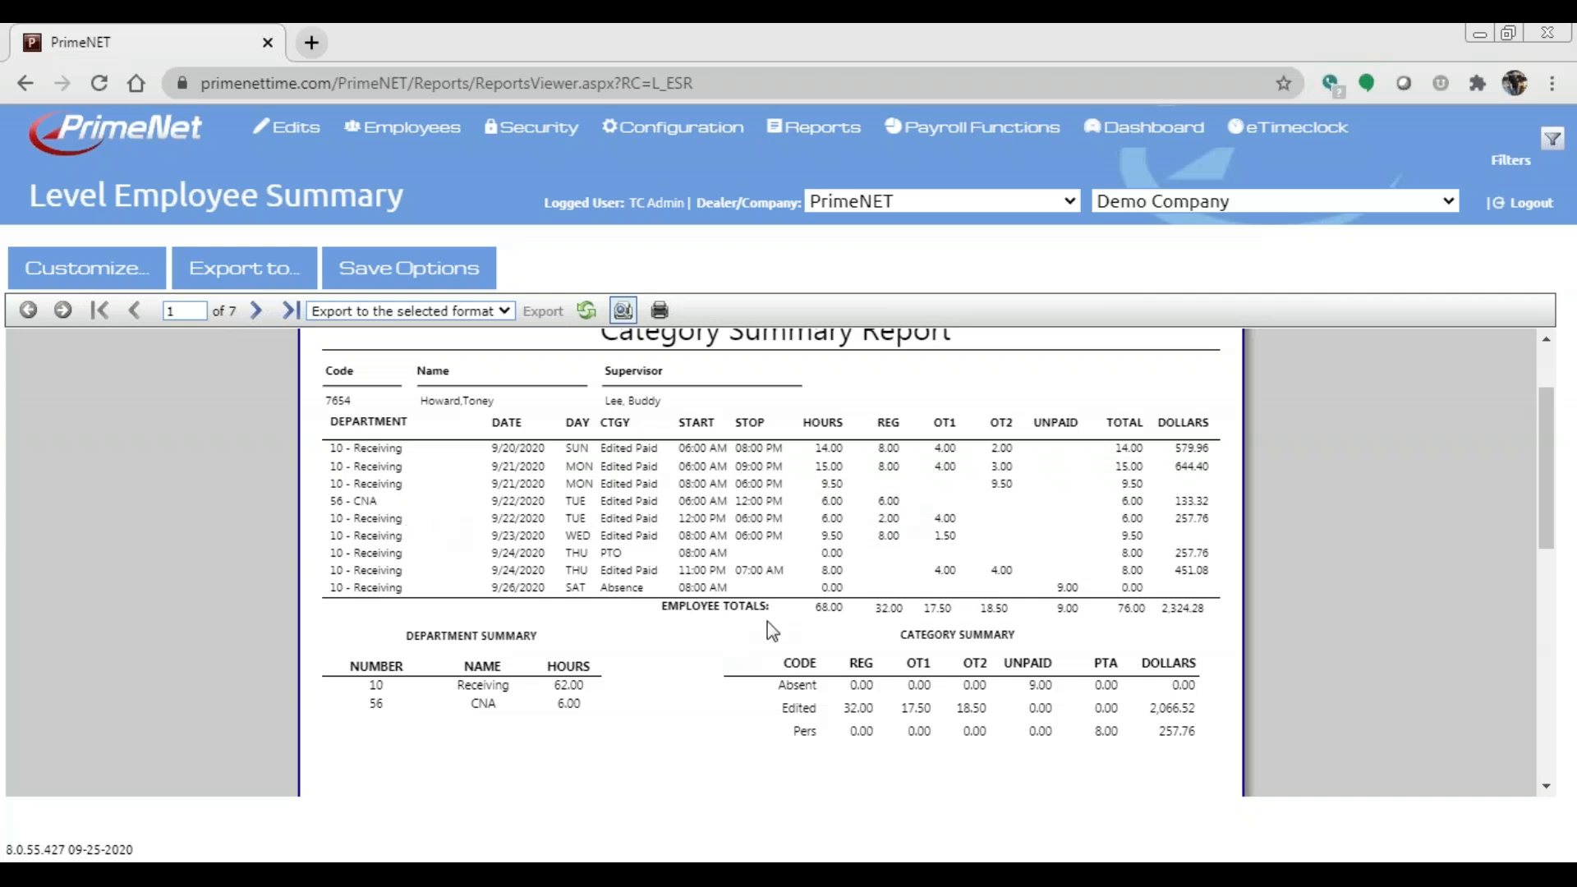
{"action": "scroll", "coordinate": [767, 621], "scroll_direction": "up", "scroll_amount": 2}
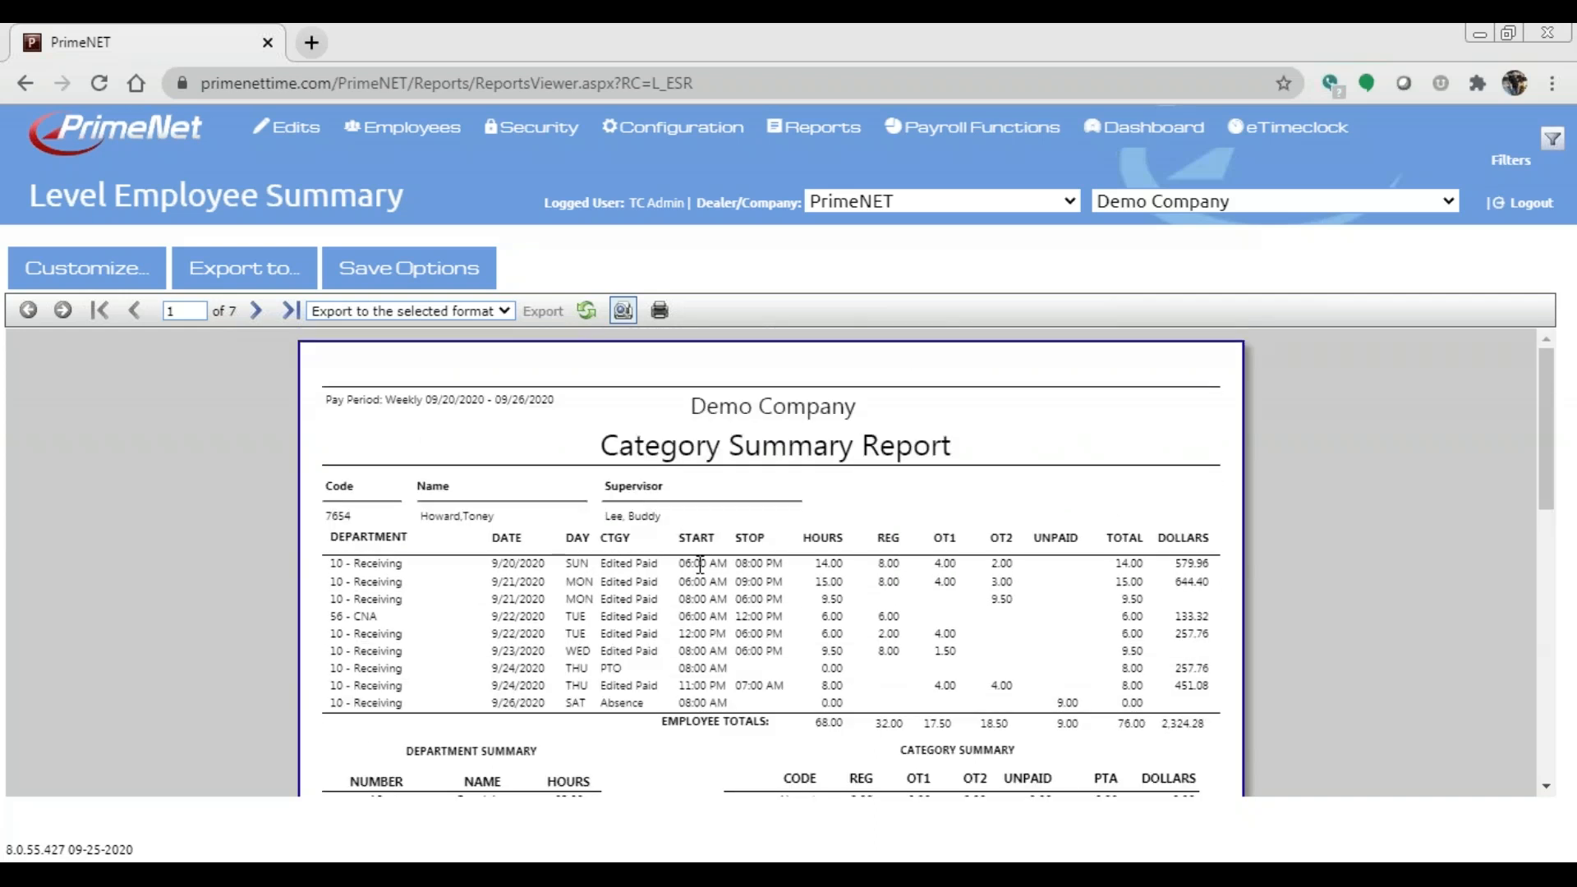
{"action": "scroll", "coordinate": [699, 565], "scroll_direction": "down", "scroll_amount": 3}
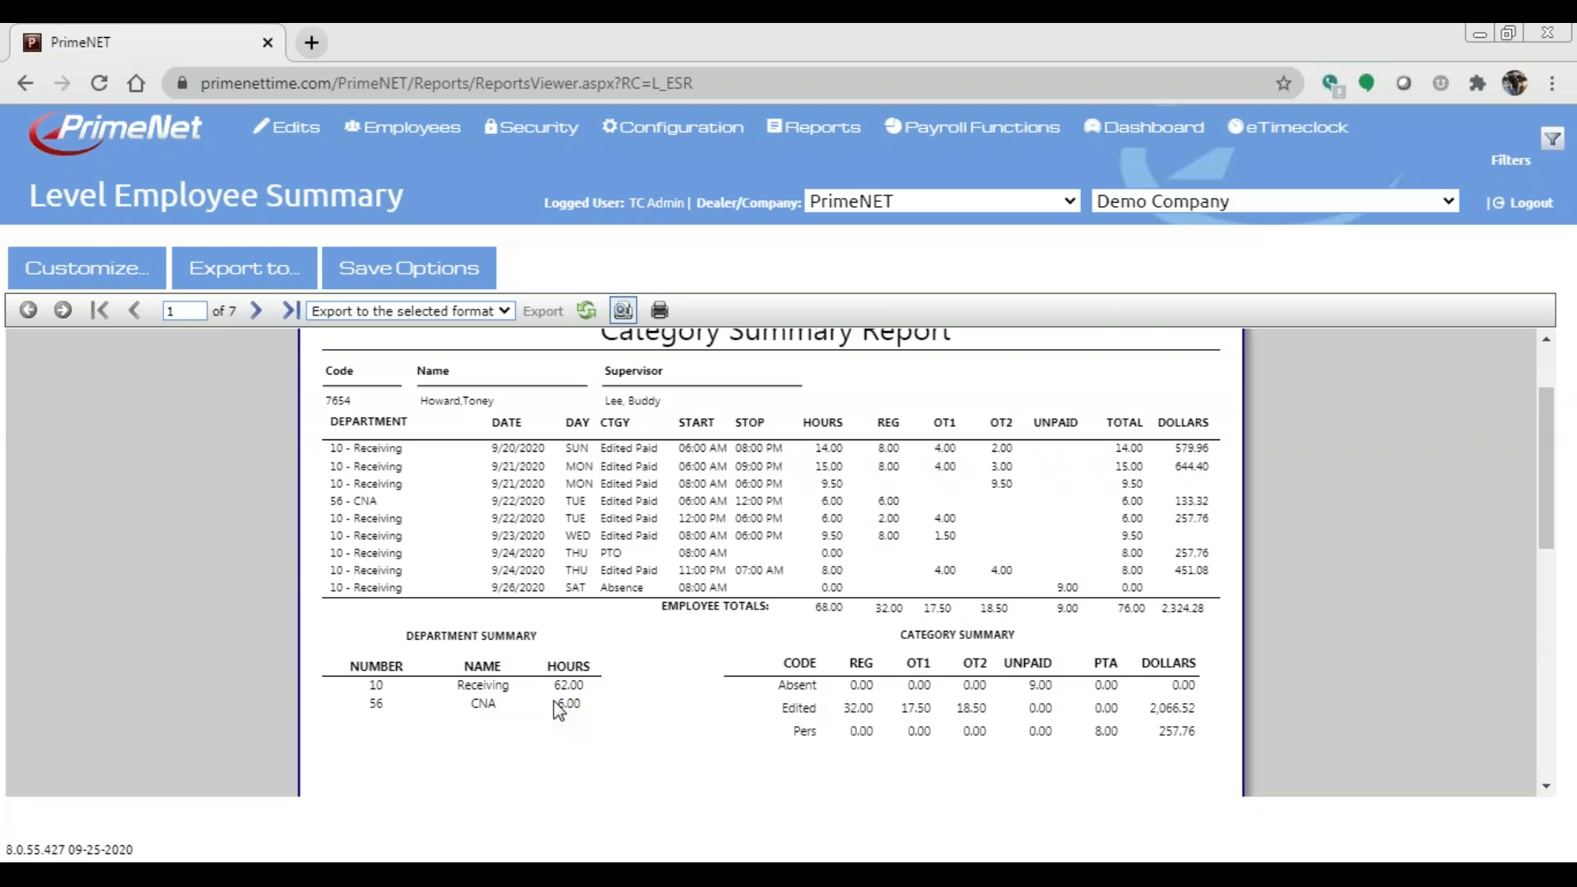
{"action": "scroll", "coordinate": [810, 629], "scroll_direction": "up", "scroll_amount": 2}
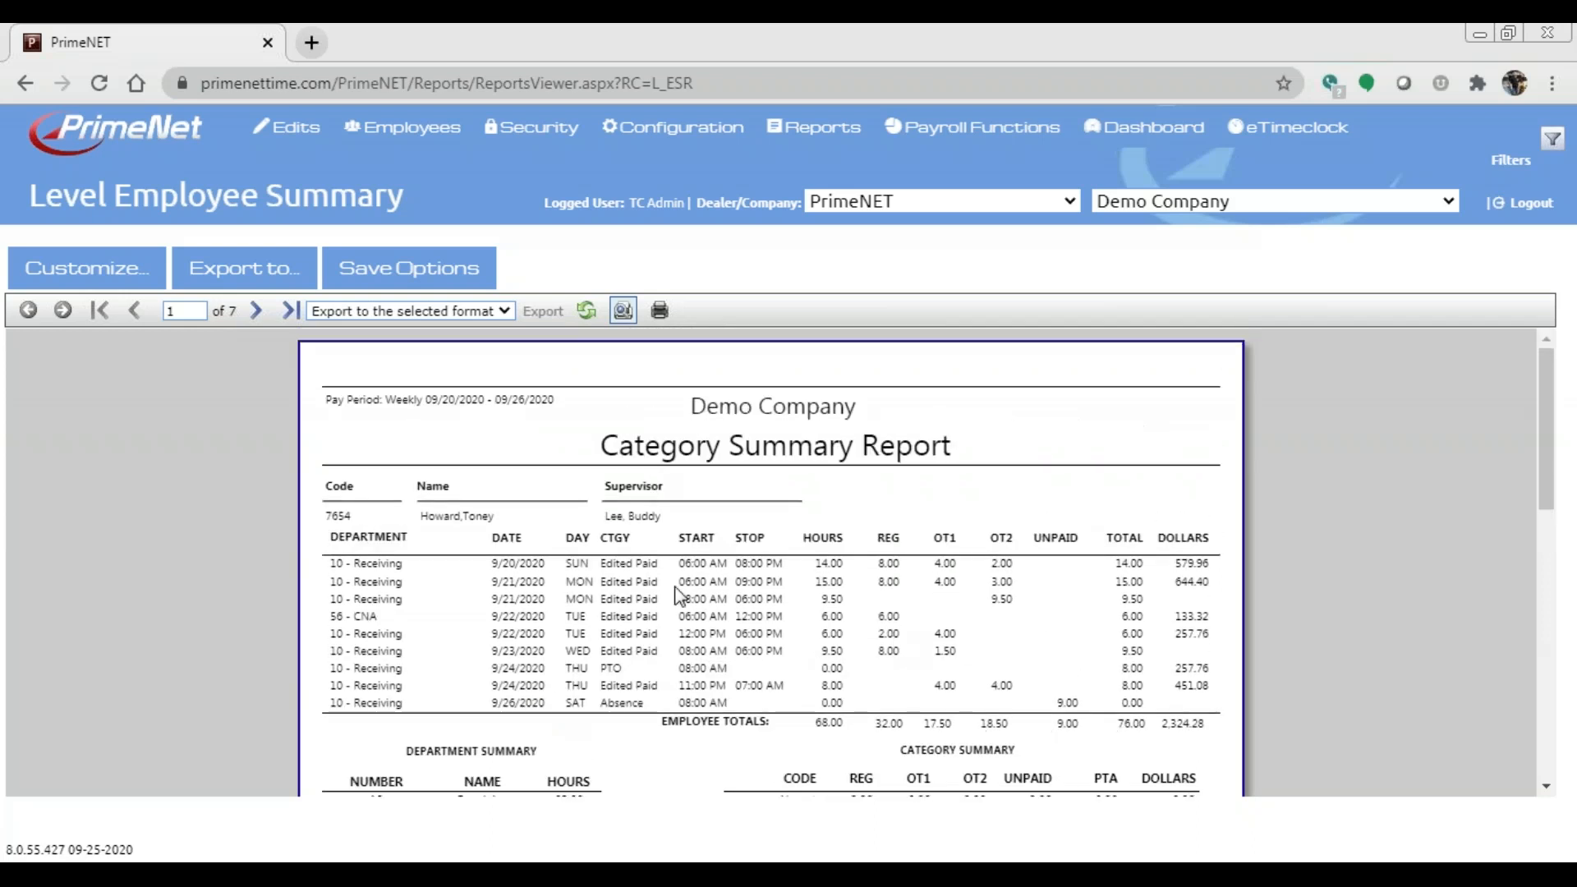
{"action": "scroll", "coordinate": [678, 595], "scroll_direction": "down", "scroll_amount": 2}
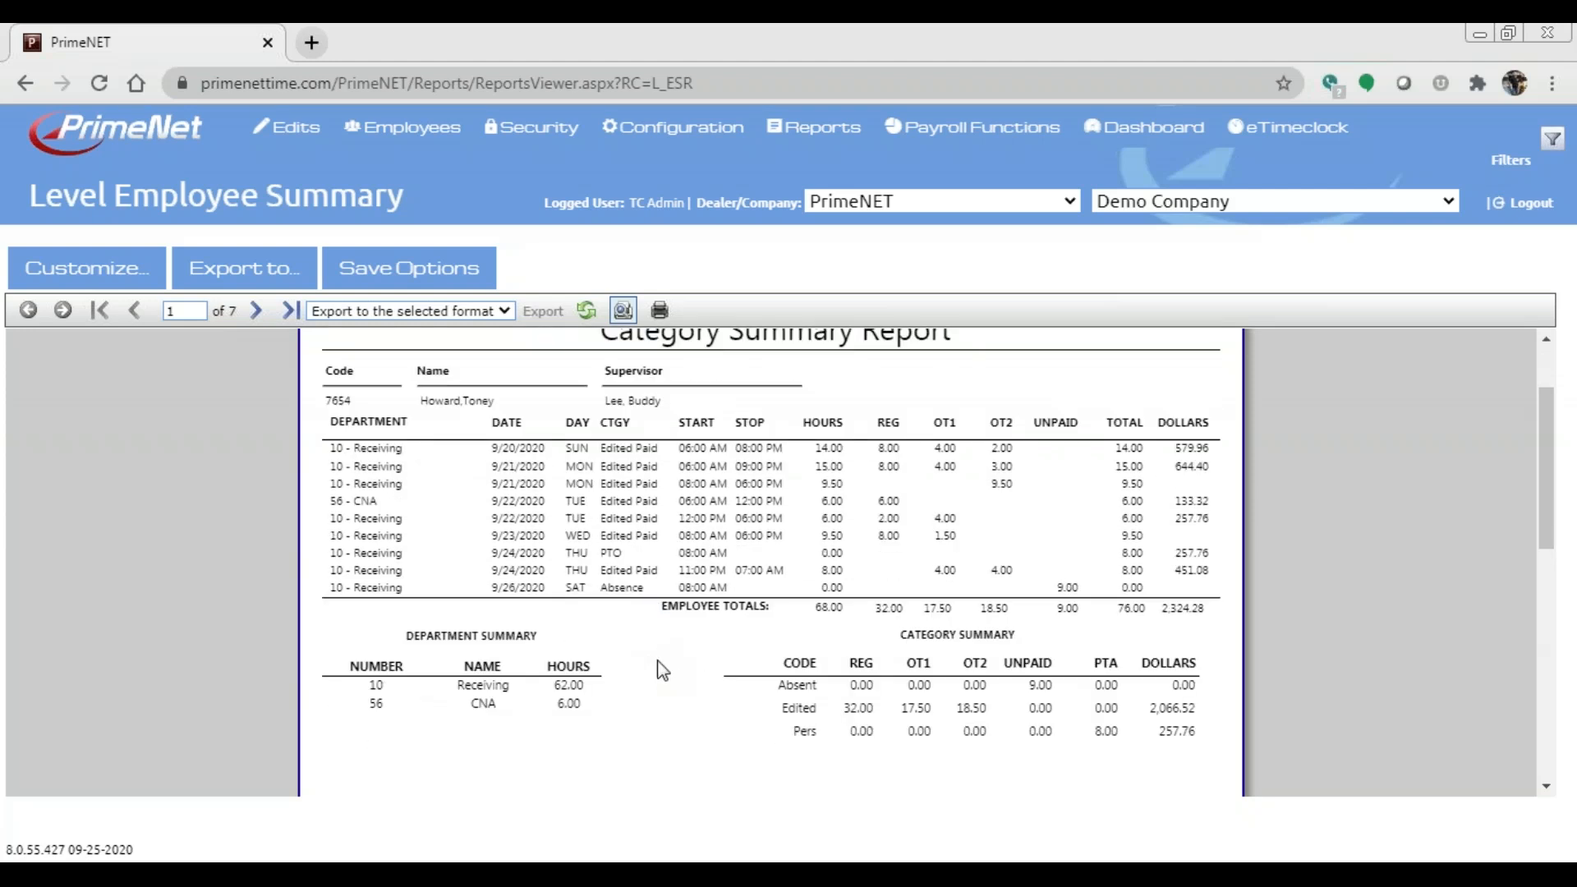
{"action": "scroll", "coordinate": [653, 661], "scroll_direction": "up", "scroll_amount": 2}
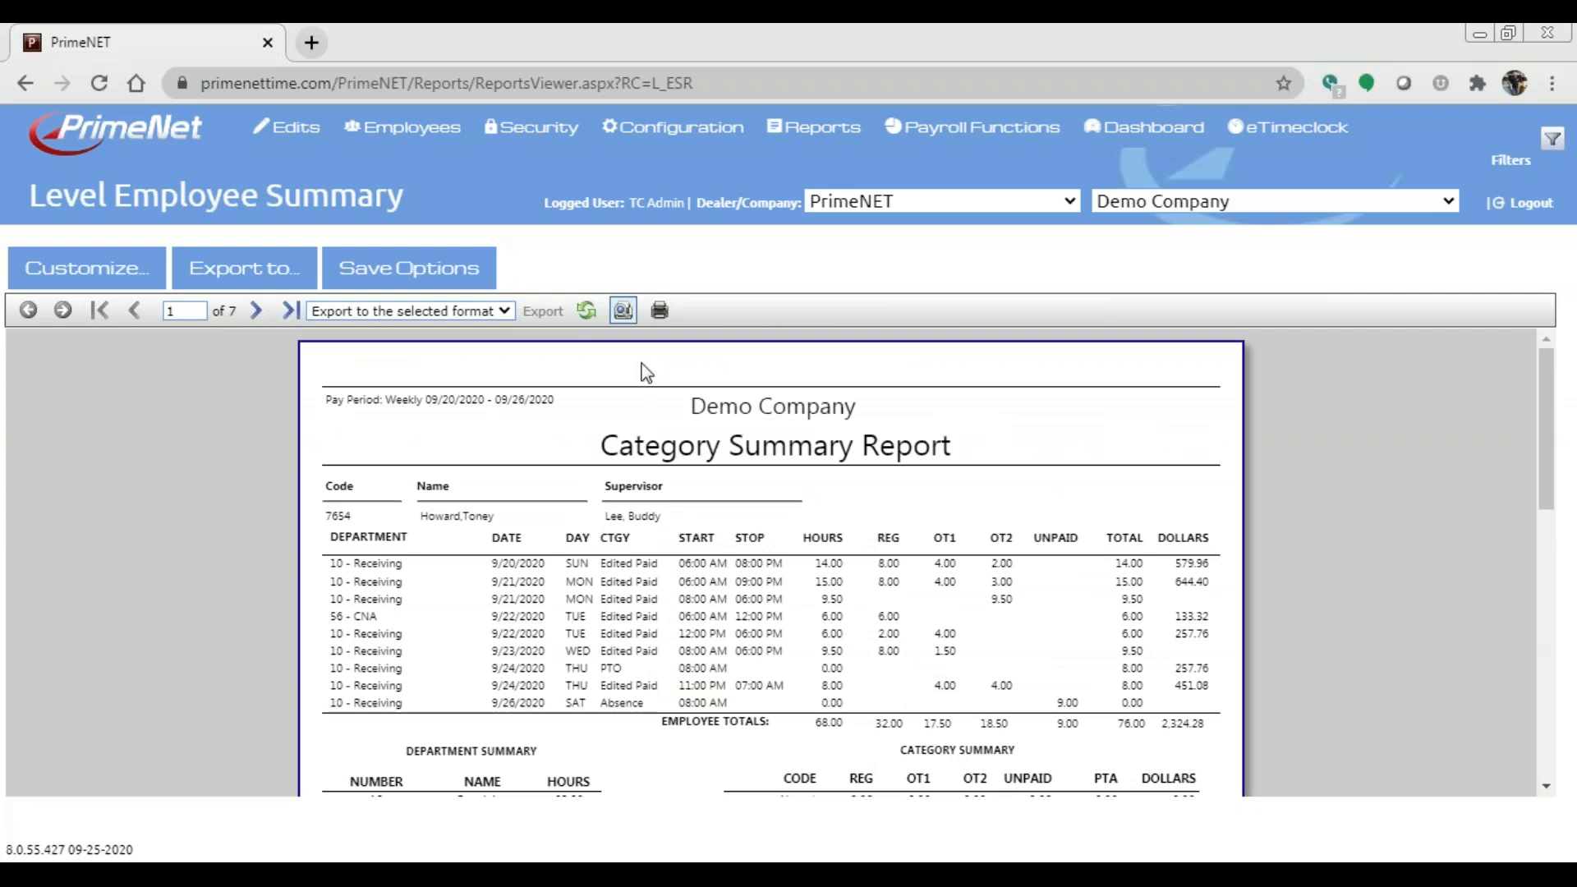
Go to the last page of the report and look through it down to the signature lines
{"action": "left_click", "coordinate": [256, 310]}
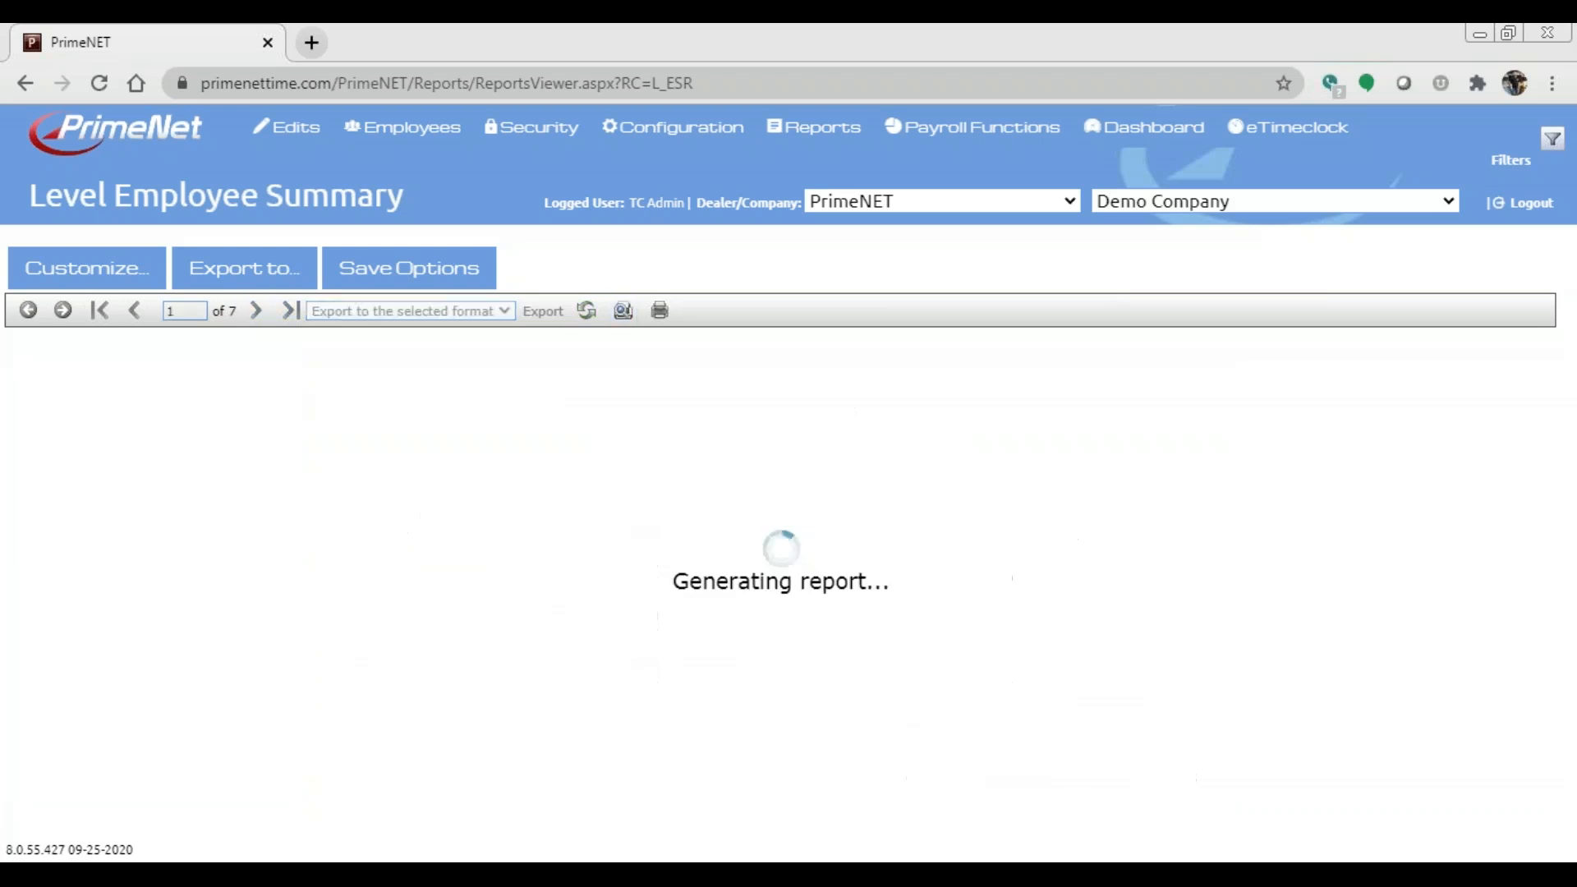
{"action": "left_click", "coordinate": [291, 309]}
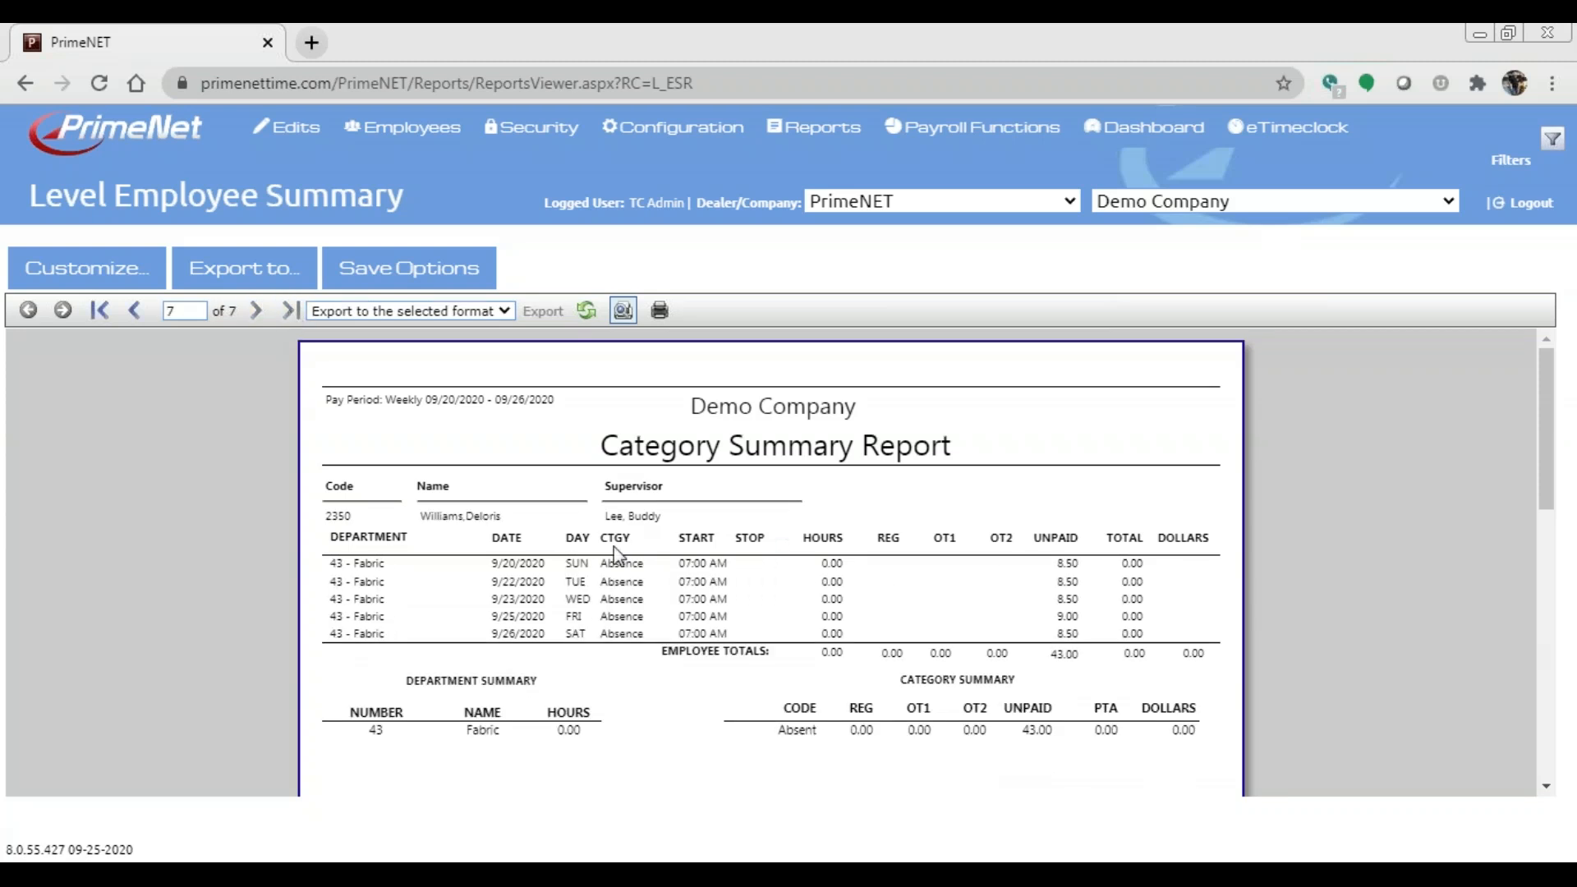
{"action": "scroll", "coordinate": [614, 547], "scroll_direction": "down", "scroll_amount": 5}
{"action": "scroll", "coordinate": [613, 545], "scroll_direction": "up", "scroll_amount": 5}
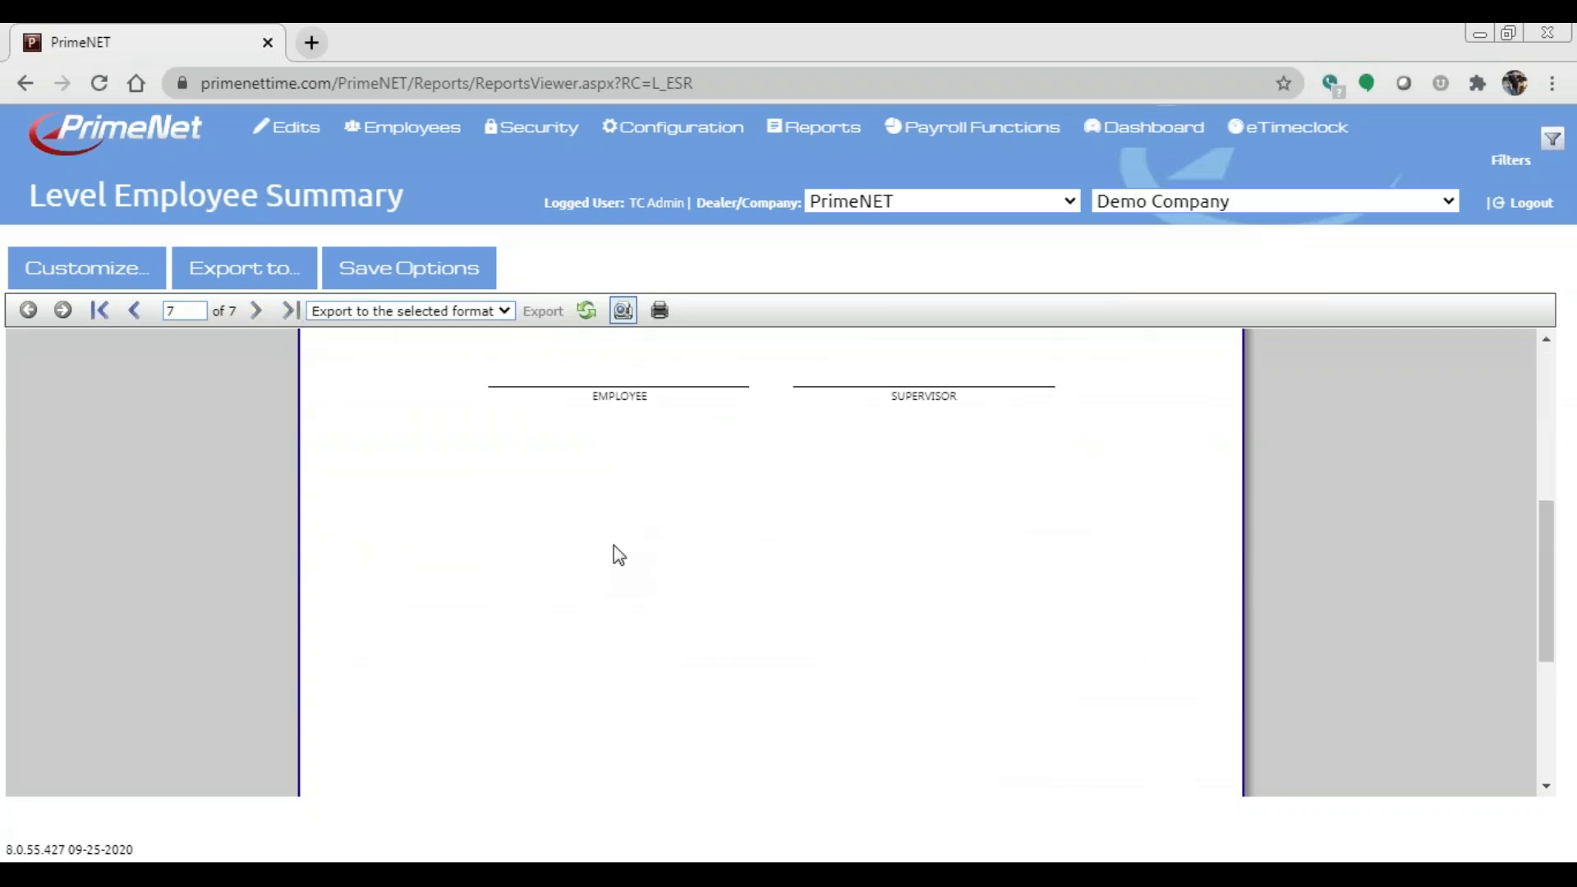
Choose Acrobat (PDF) file as the export format and check the formats offered in the Export Report dialog
{"action": "left_click", "coordinate": [491, 319]}
{"action": "left_click", "coordinate": [381, 346]}
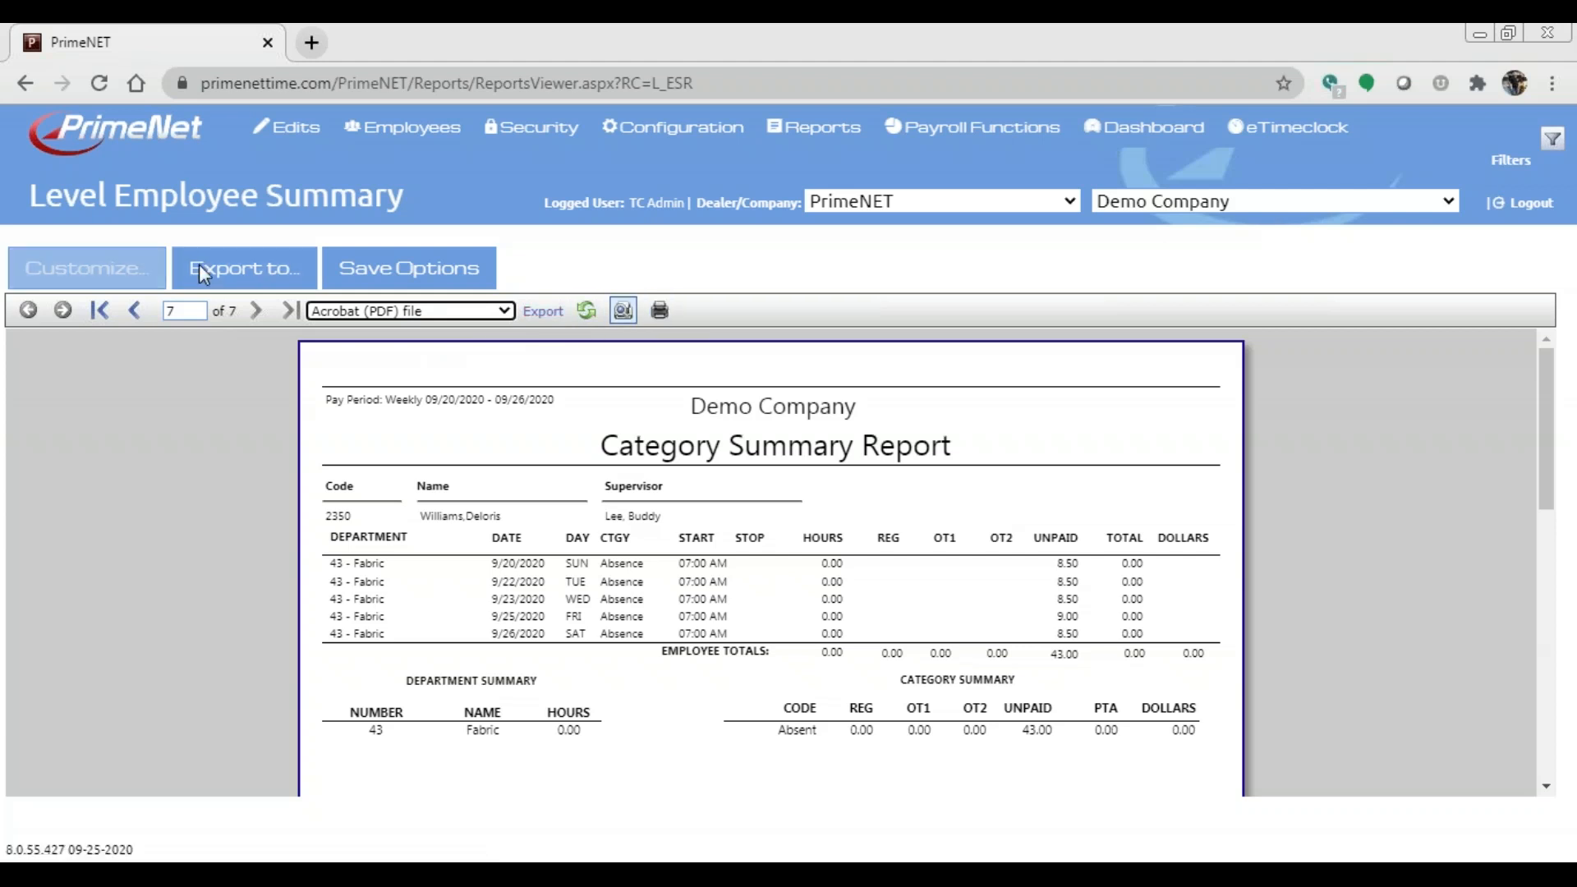
{"action": "left_click", "coordinate": [244, 268]}
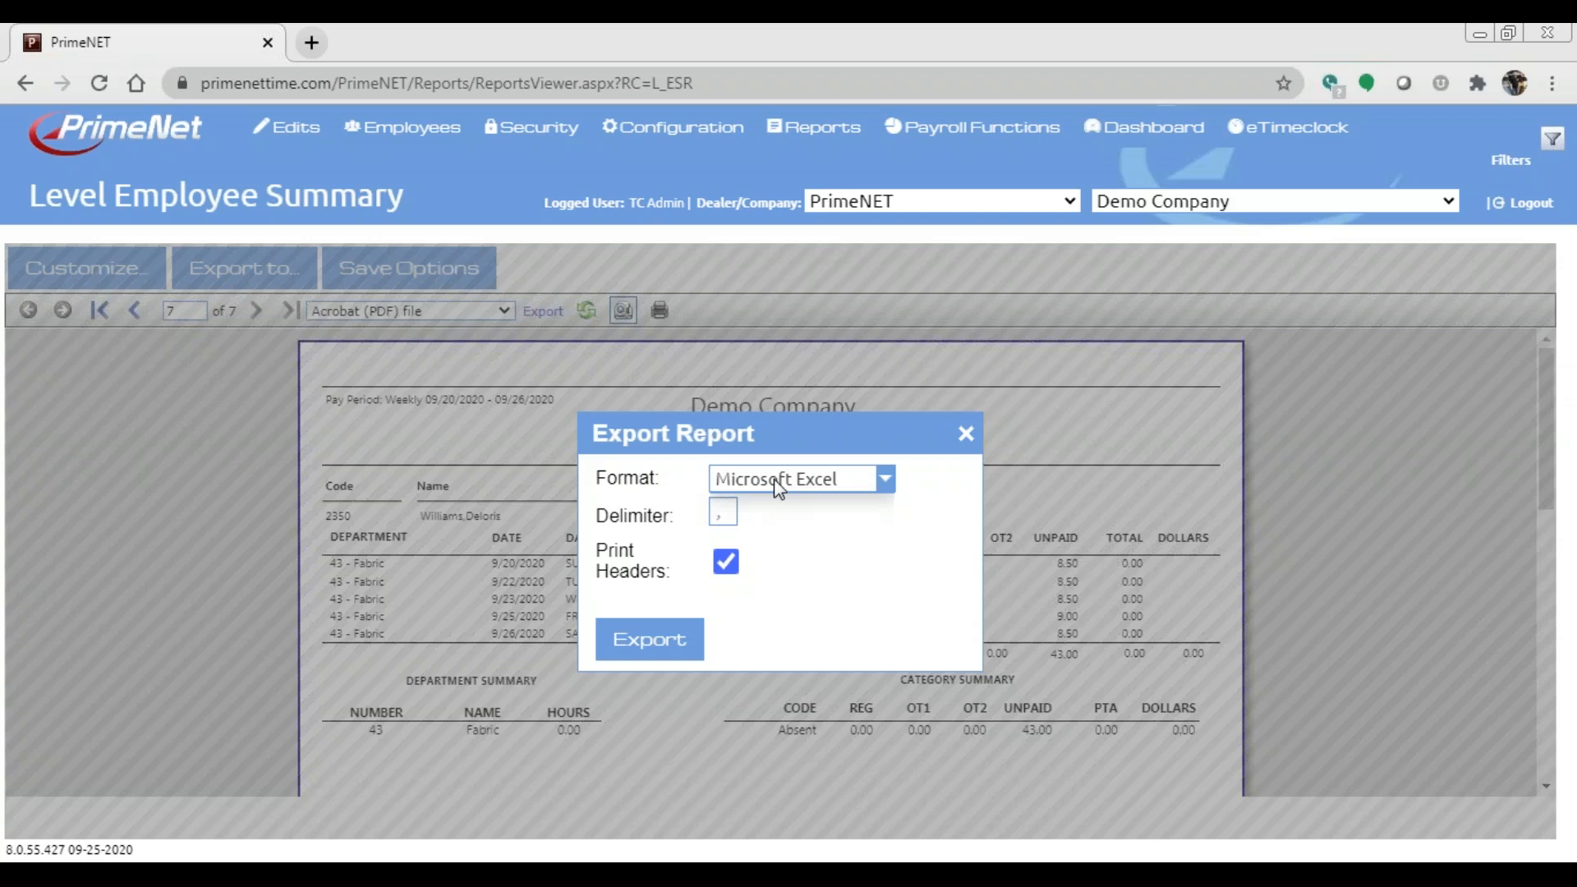
{"action": "left_click", "coordinate": [795, 491]}
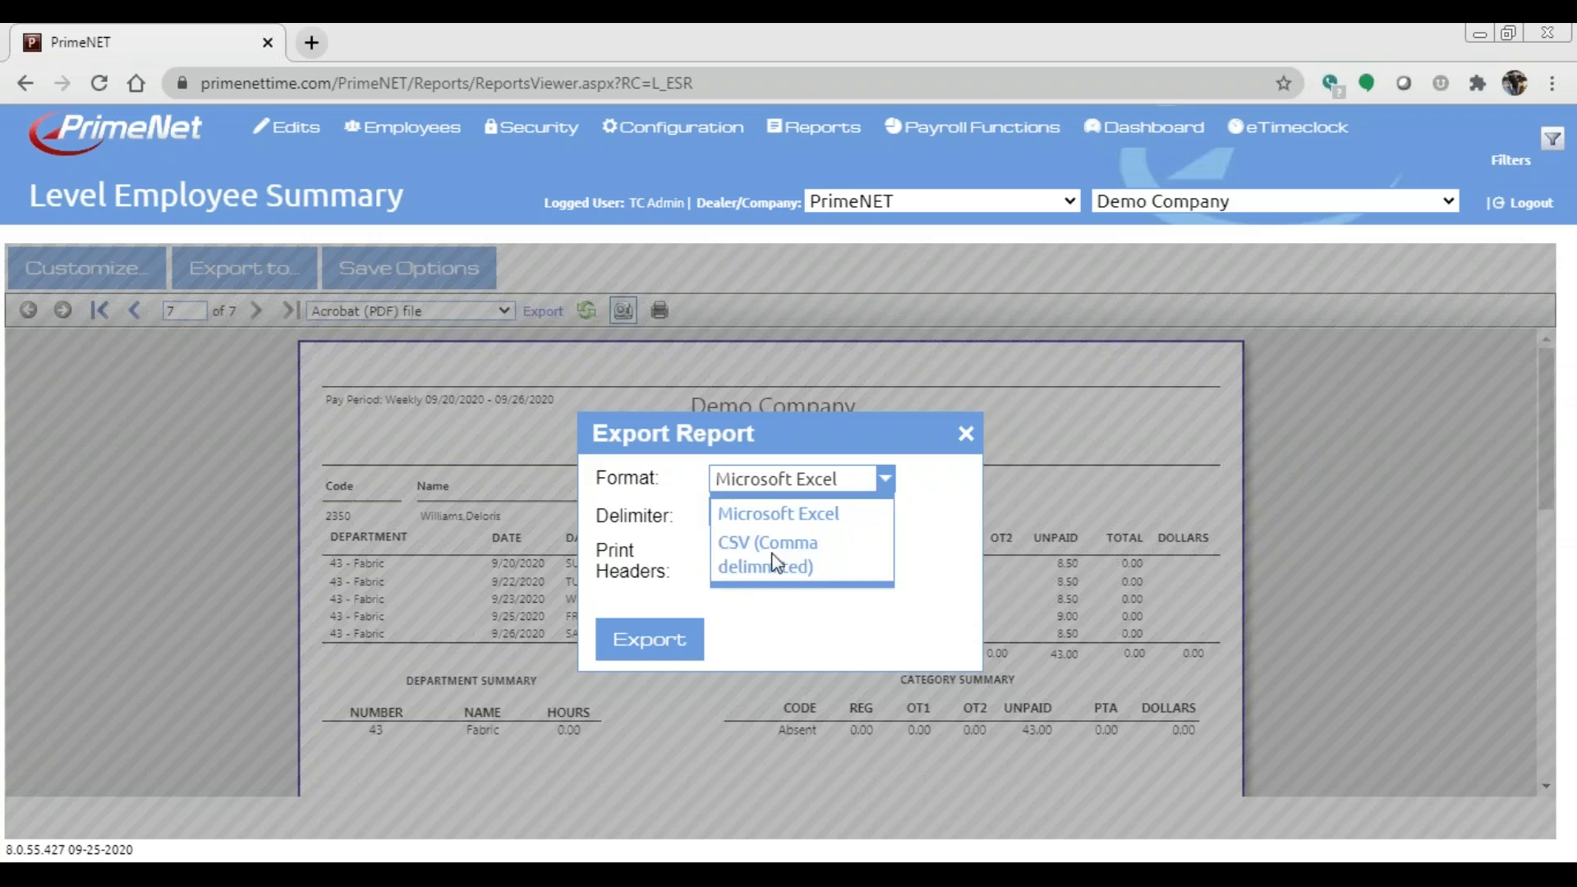
{"action": "left_click", "coordinate": [966, 433]}
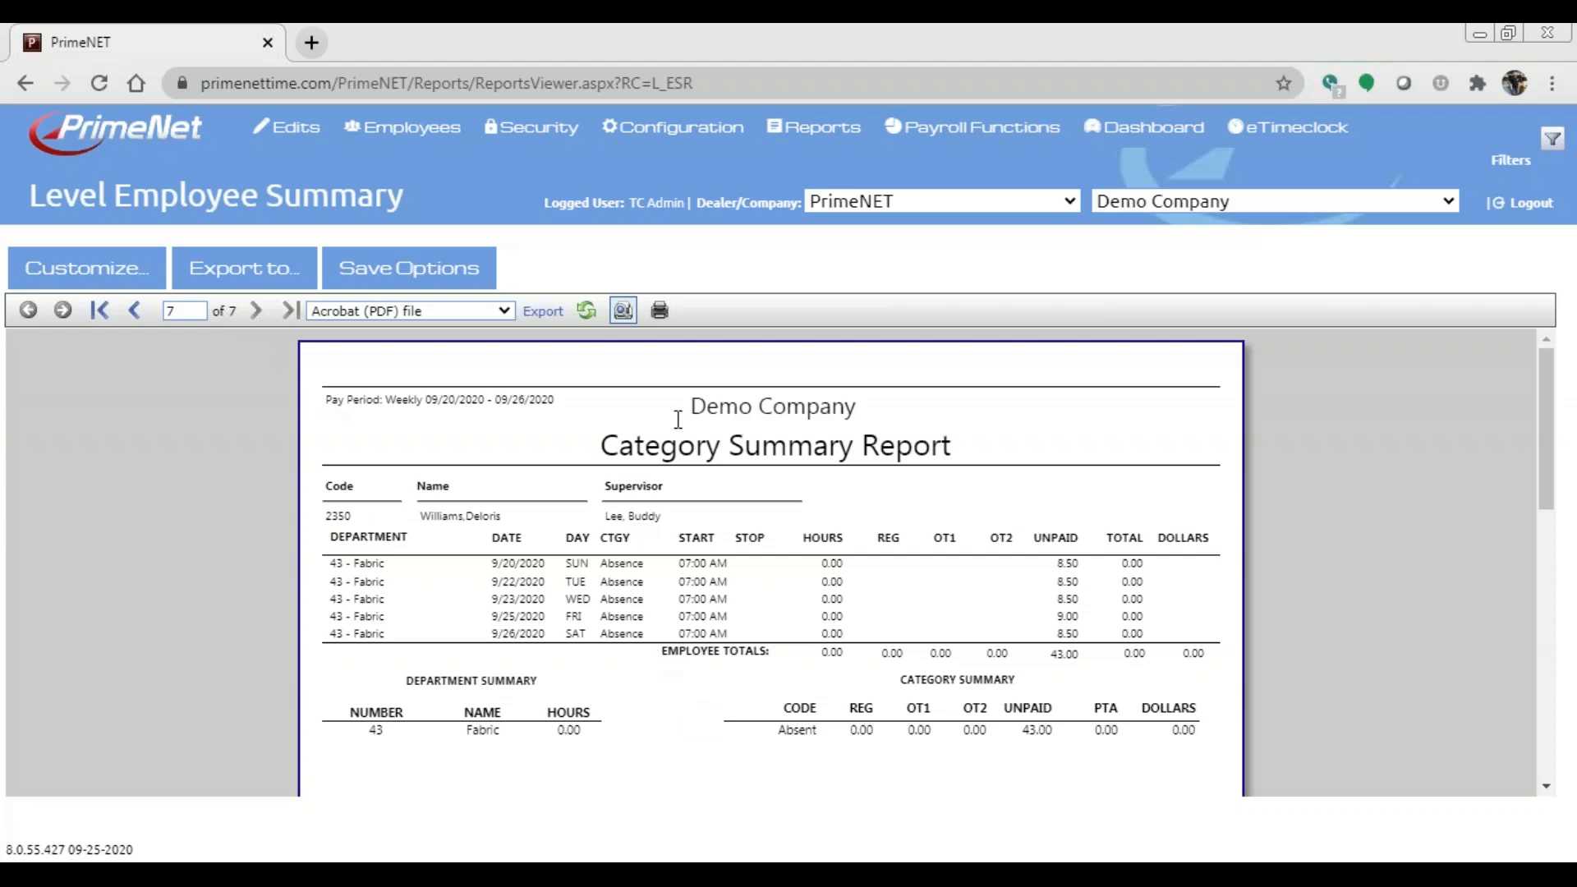
Open the Simple Time Summary from the time reports
{"action": "mouse_move", "coordinate": [813, 132]}
{"action": "mouse_move", "coordinate": [816, 185]}
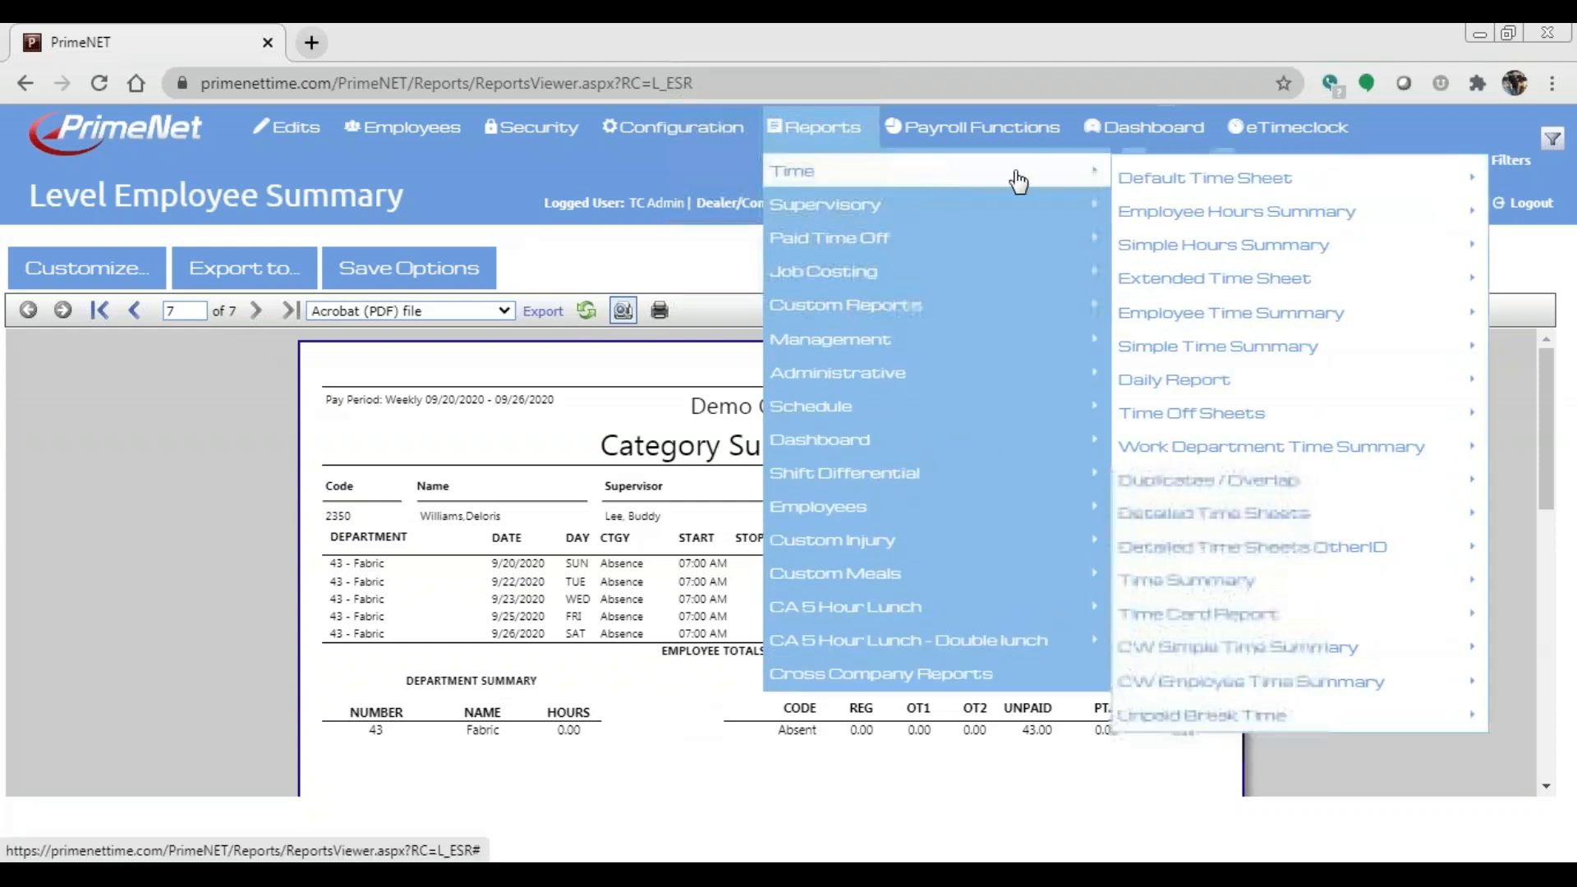
{"action": "mouse_move", "coordinate": [1232, 250]}
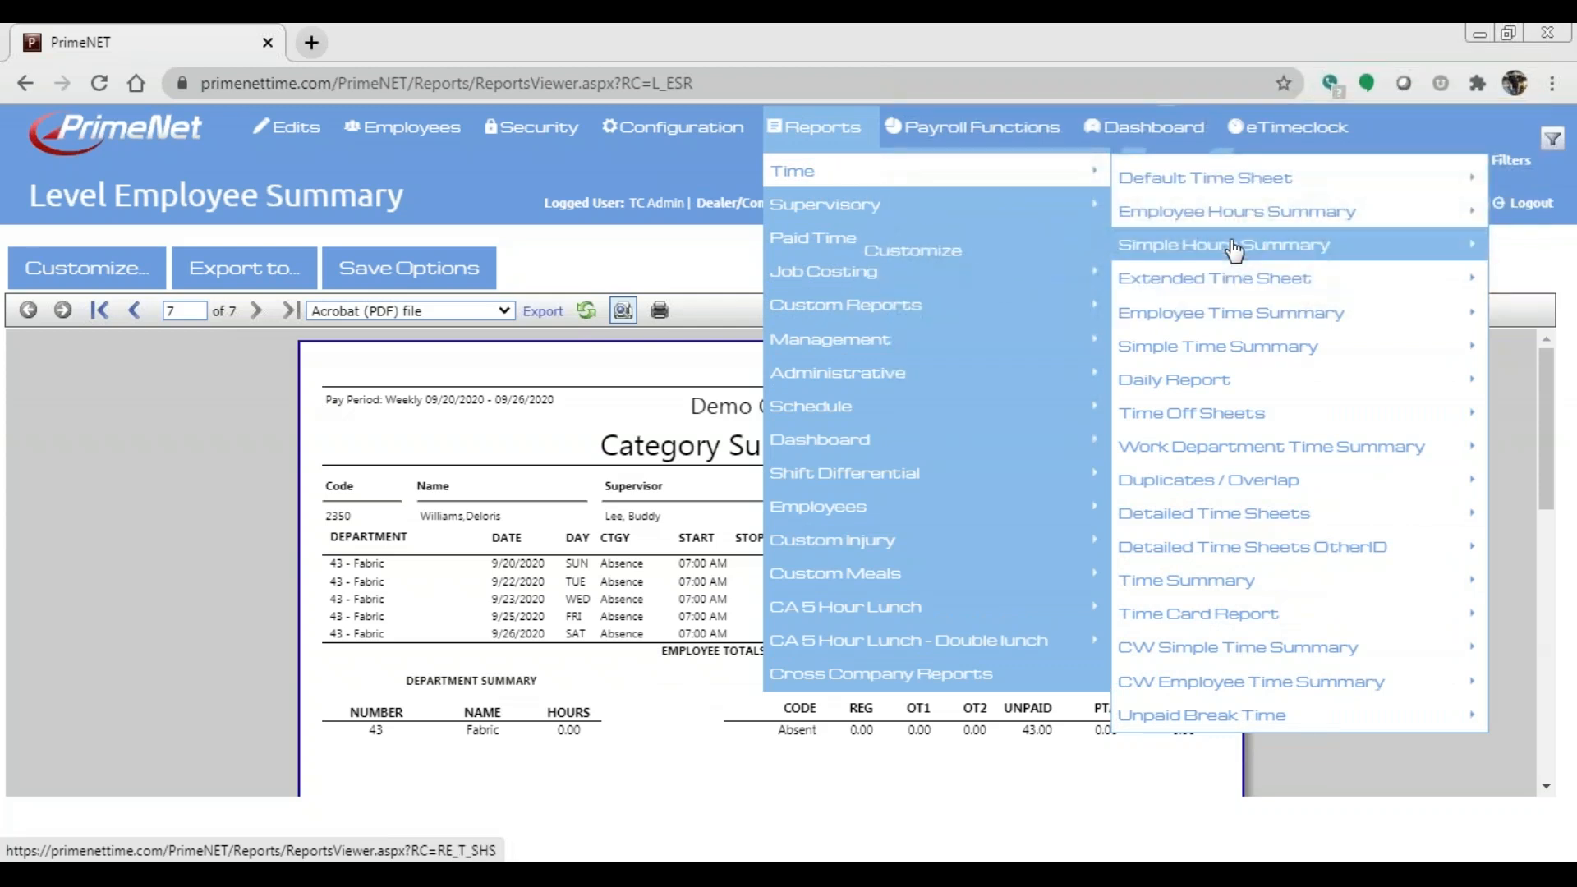
{"action": "left_click", "coordinate": [1217, 354]}
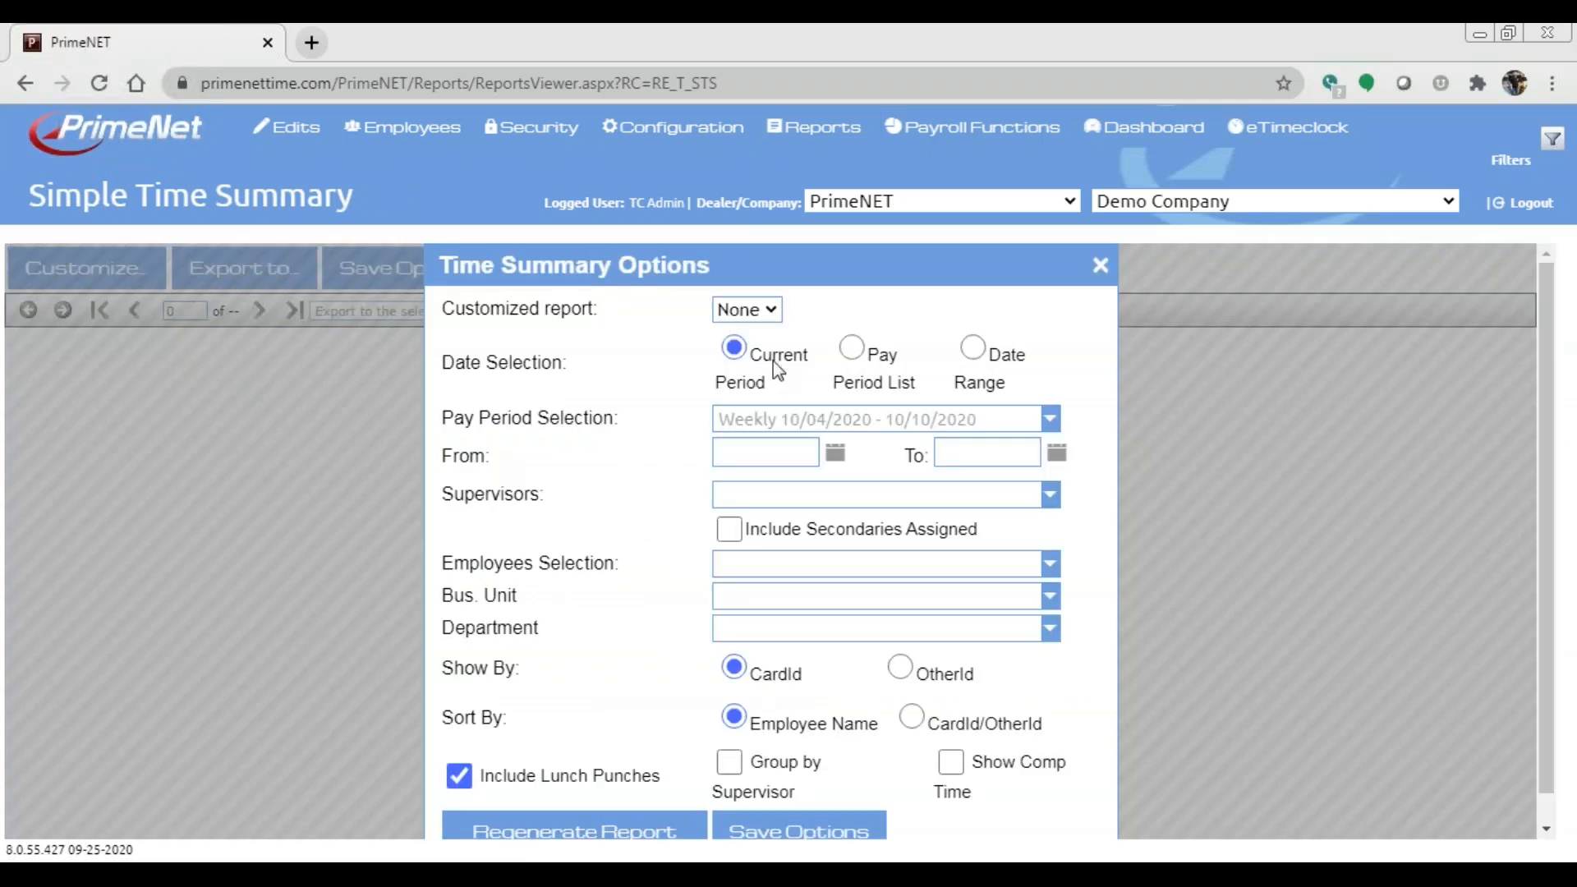
Generate the summary from the pay period list for Weekly 09/20/2020 - 09/26/2020, showing employees by OtherId
{"action": "left_click", "coordinate": [854, 345]}
{"action": "left_click", "coordinate": [830, 424]}
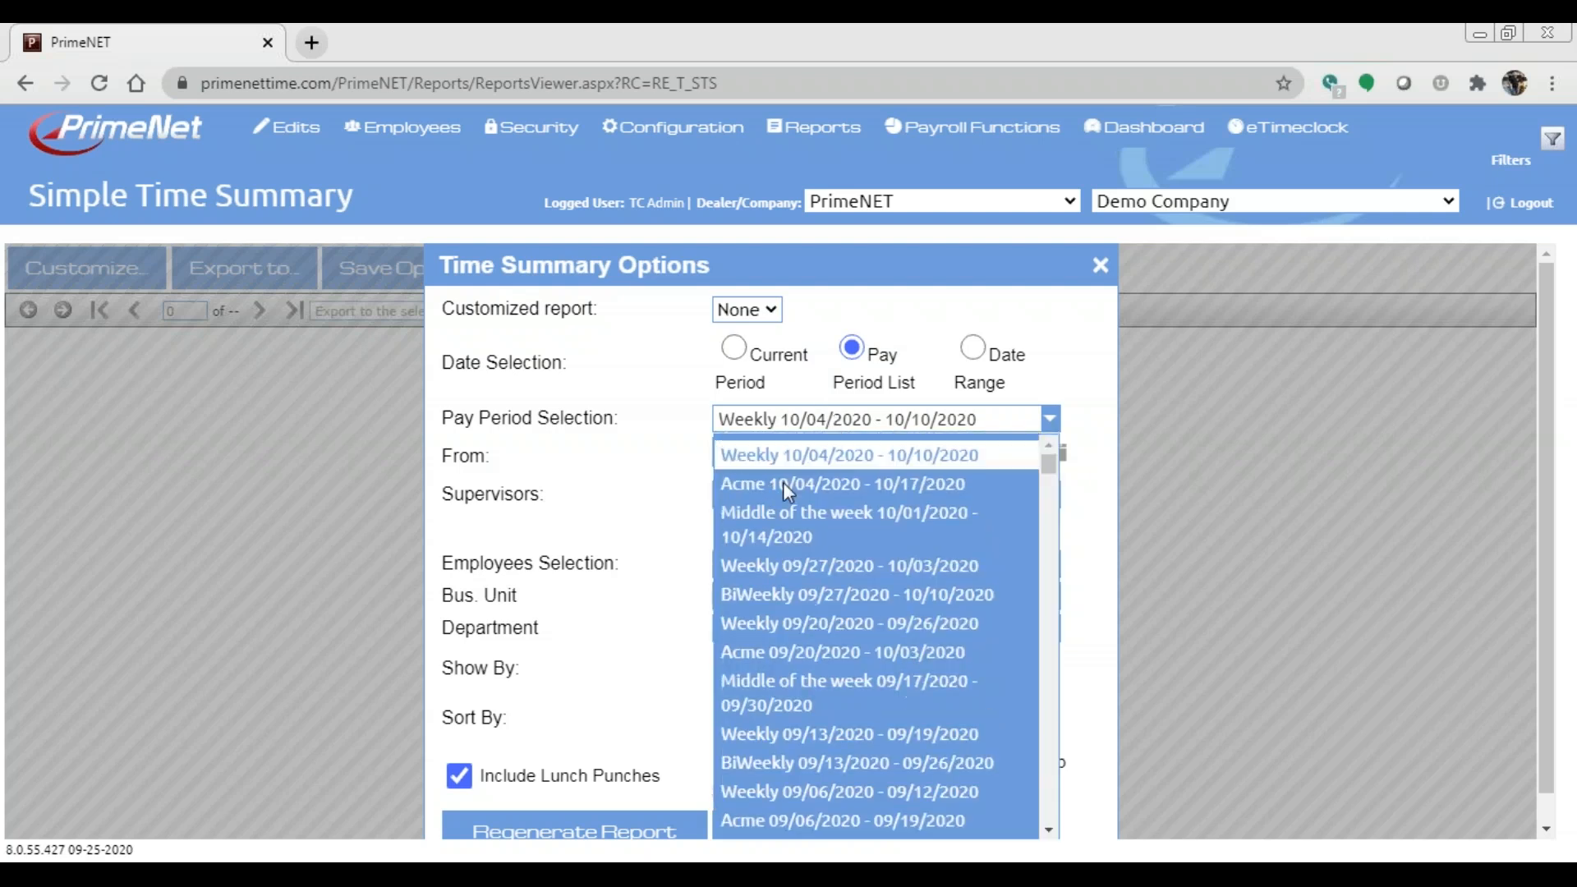
{"action": "left_click", "coordinate": [821, 624]}
{"action": "left_click", "coordinate": [901, 668]}
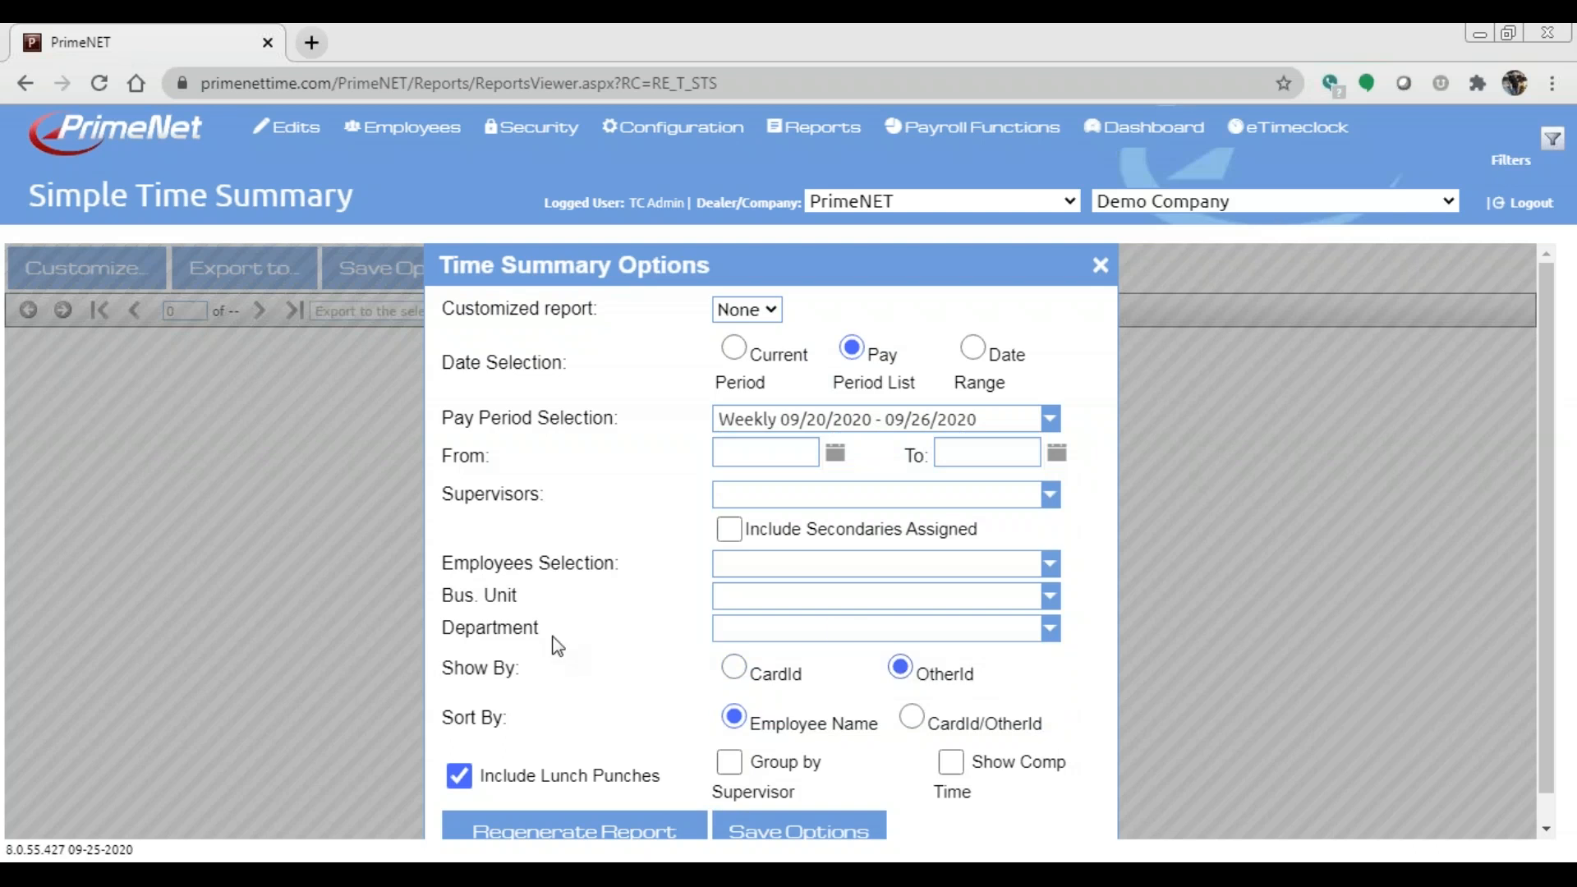
{"action": "scroll", "coordinate": [542, 647], "scroll_direction": "down", "scroll_amount": 1}
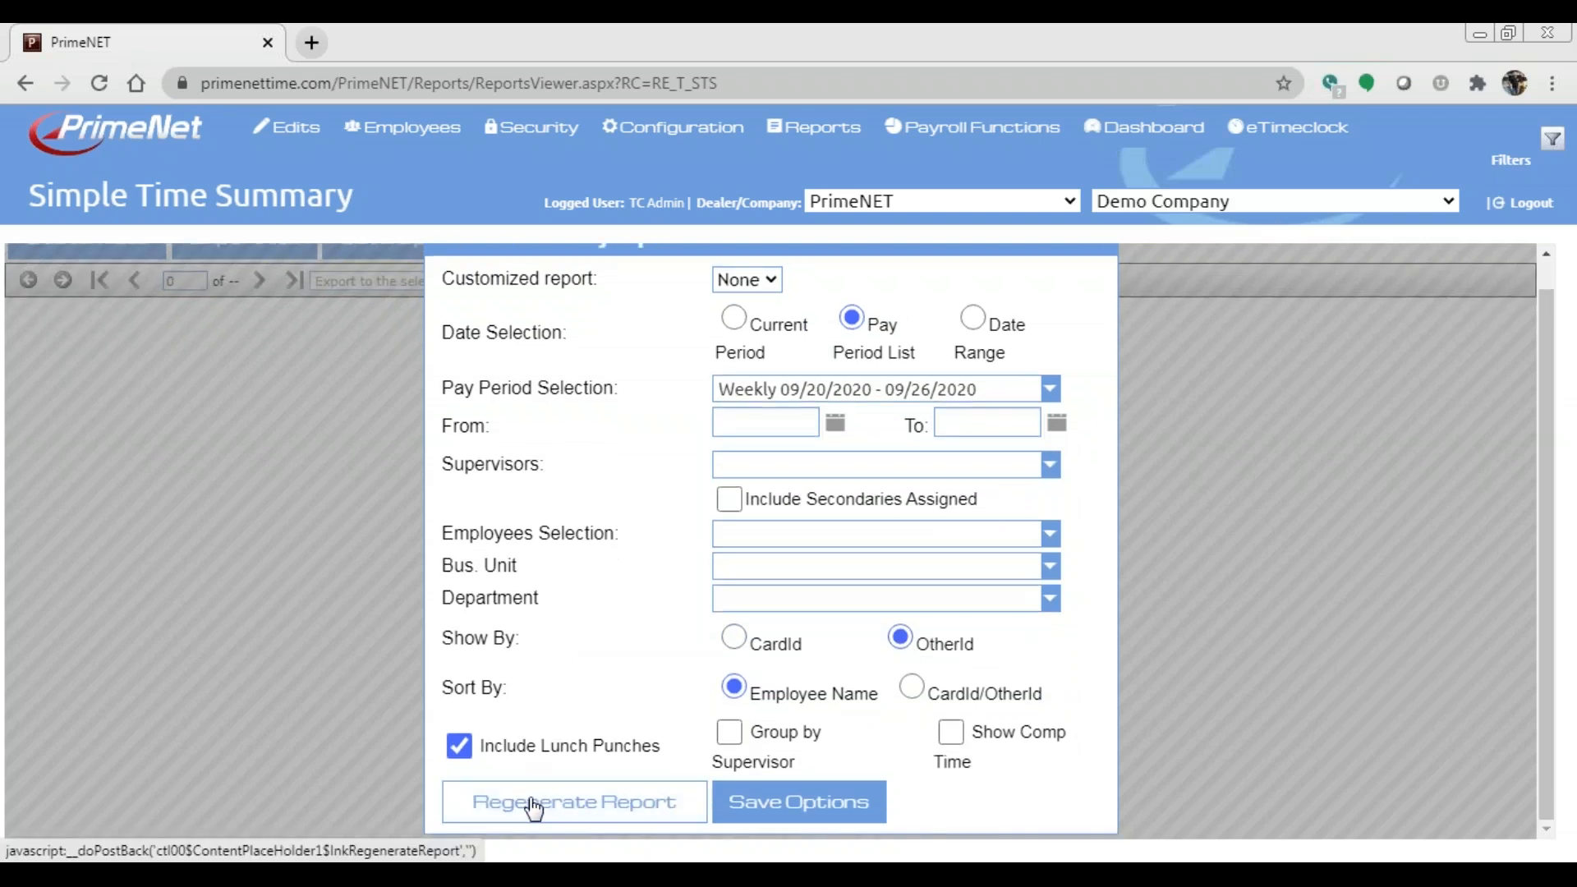
{"action": "left_click", "coordinate": [586, 805]}
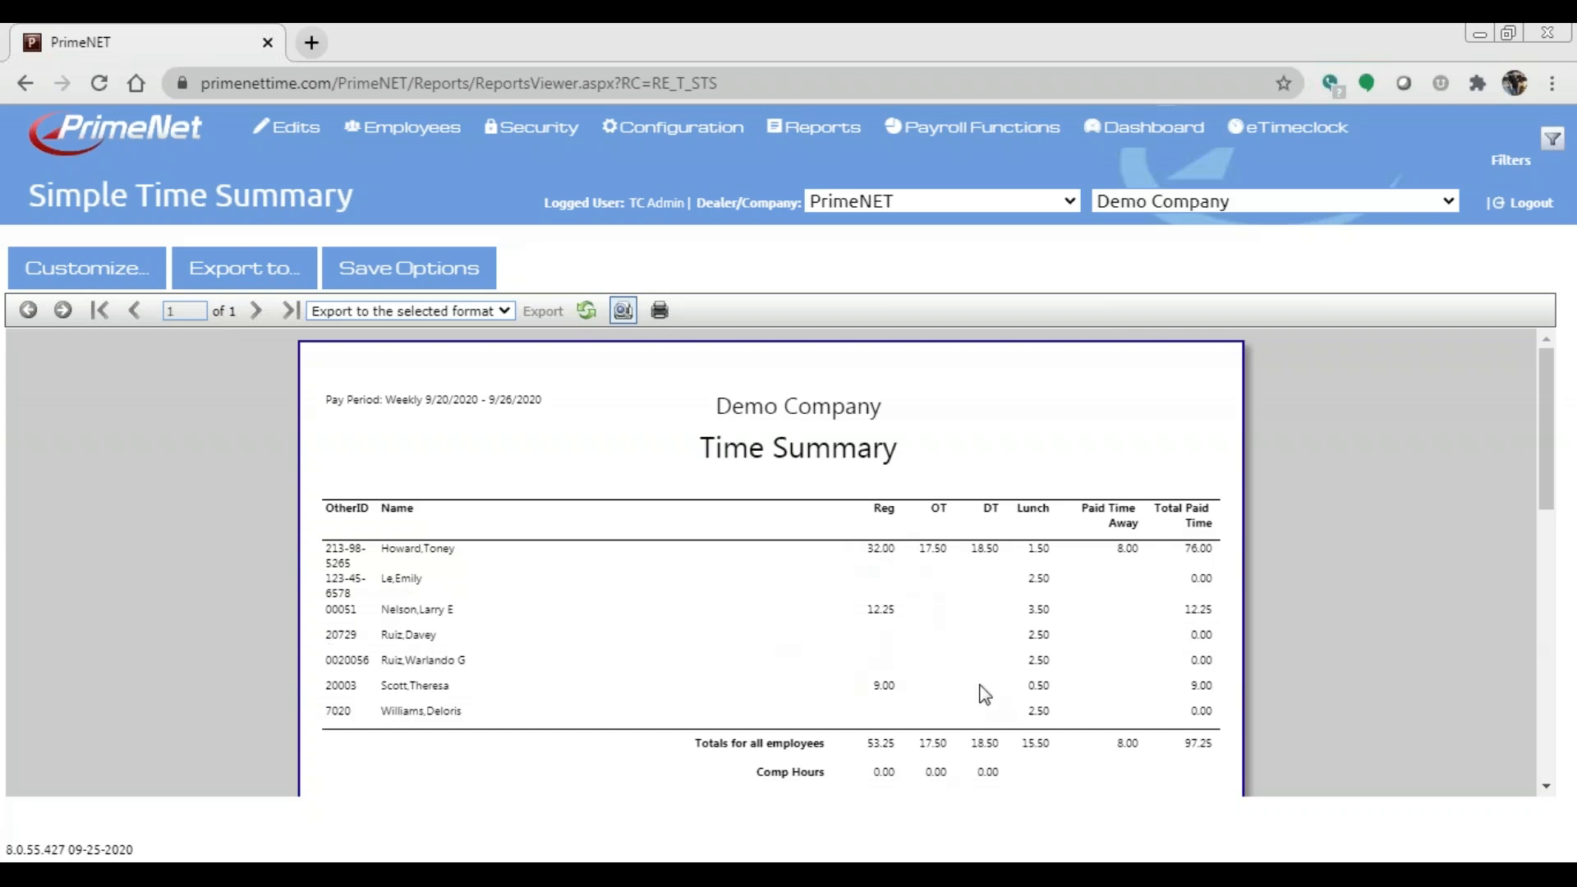
Export the Simple Time Summary in Microsoft Excel format with print headers and open the downloaded workbook
{"action": "left_click", "coordinate": [262, 279]}
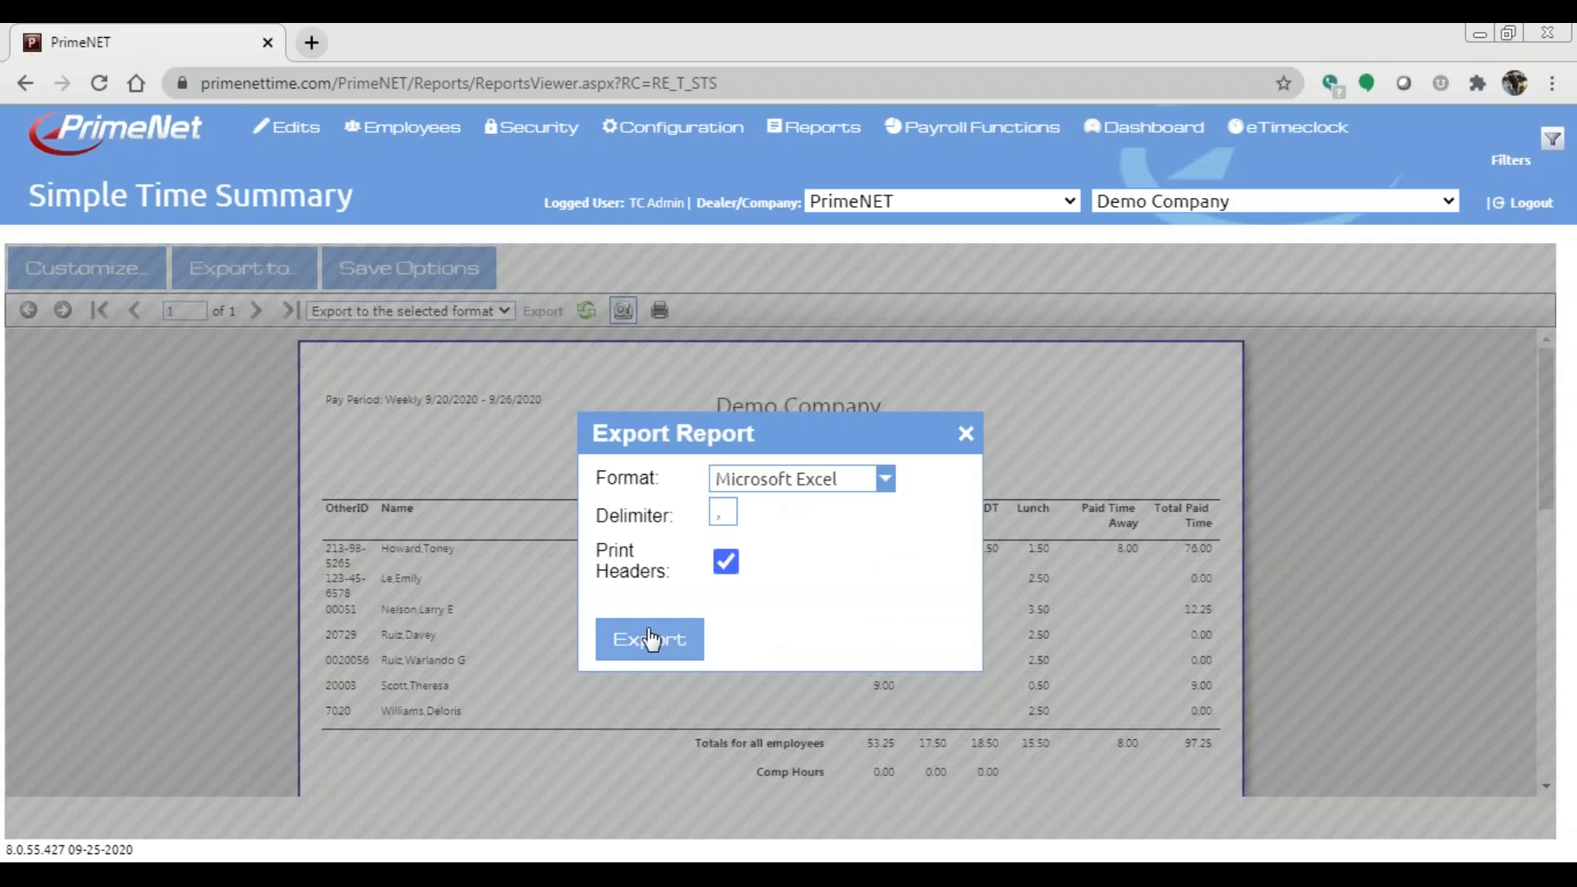
{"action": "left_click", "coordinate": [650, 639]}
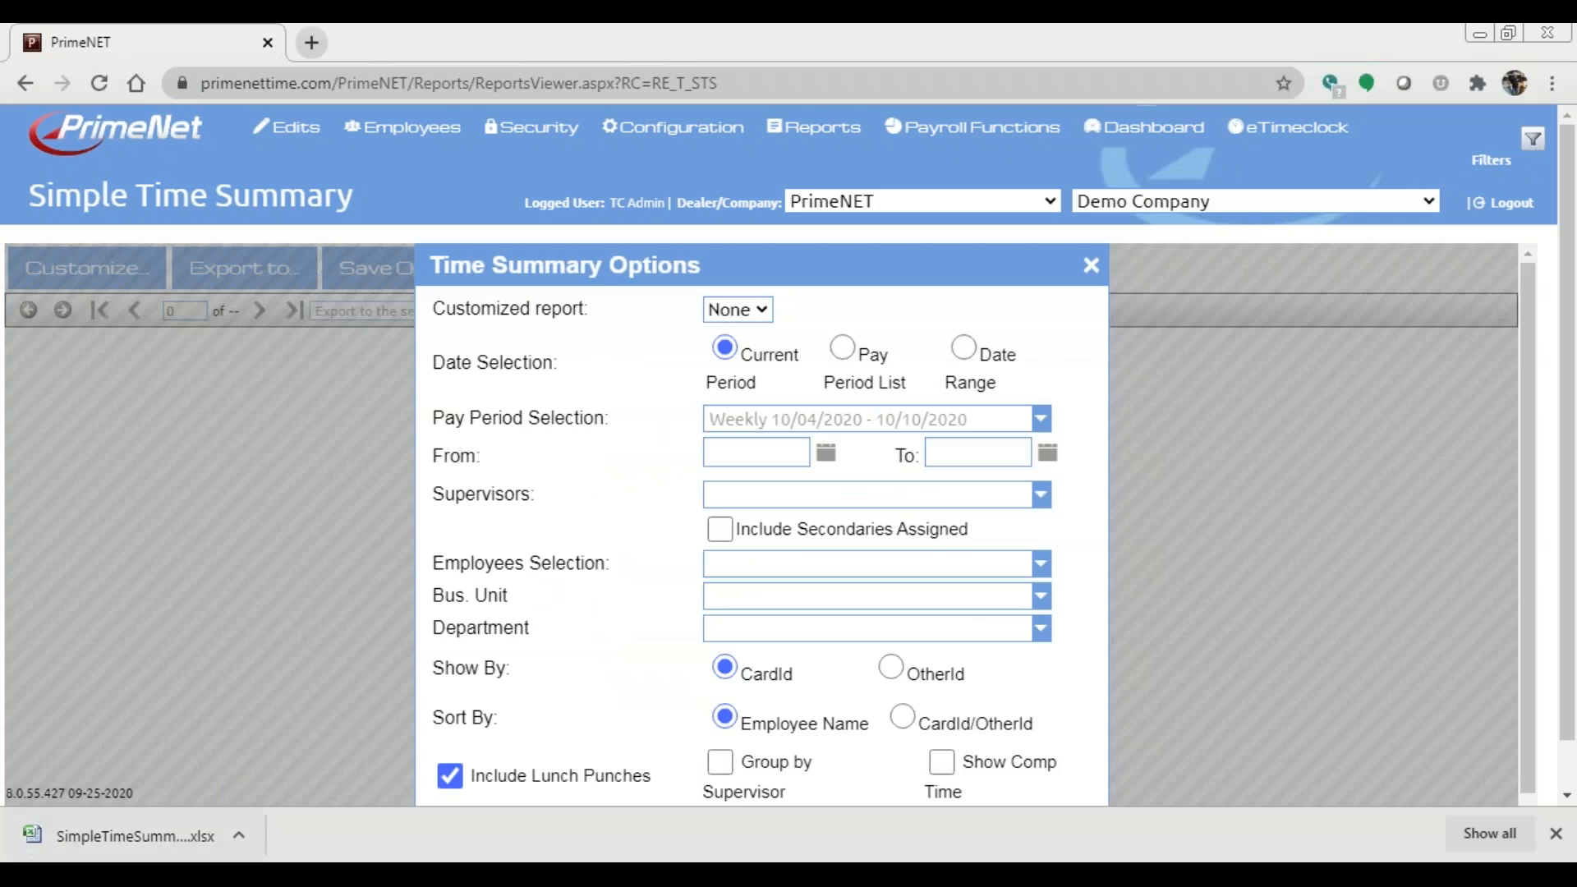
{"action": "left_click", "coordinate": [134, 836]}
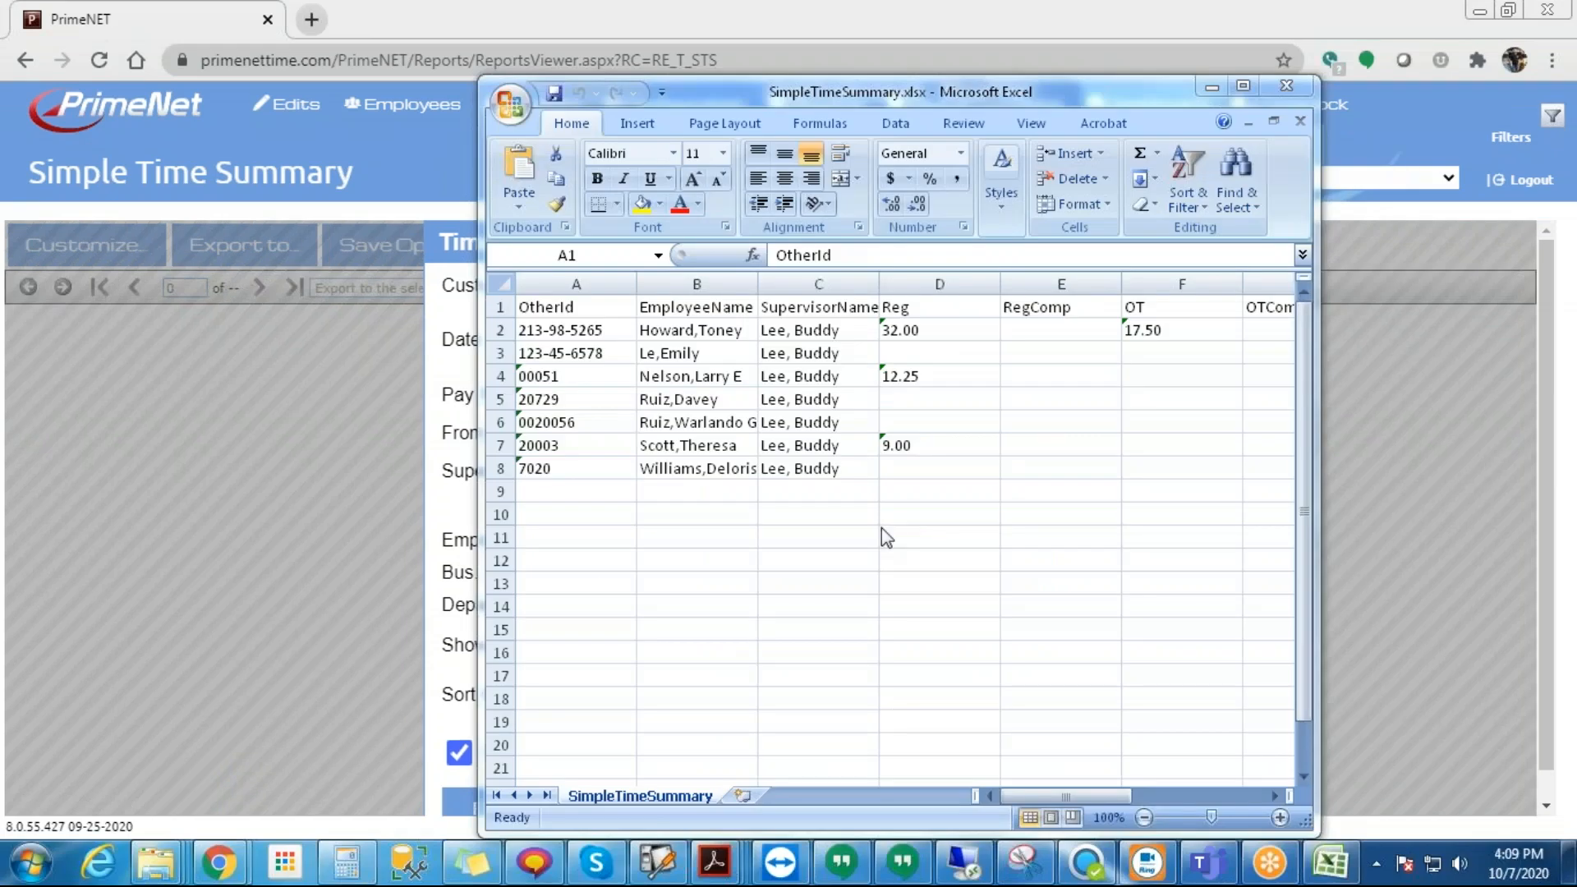
Move and widen the workbook window, check the OtherId column and select the employee names in B2:B8
{"action": "left_click_drag", "start_coordinate": [807, 87], "coordinate": [471, 48]}
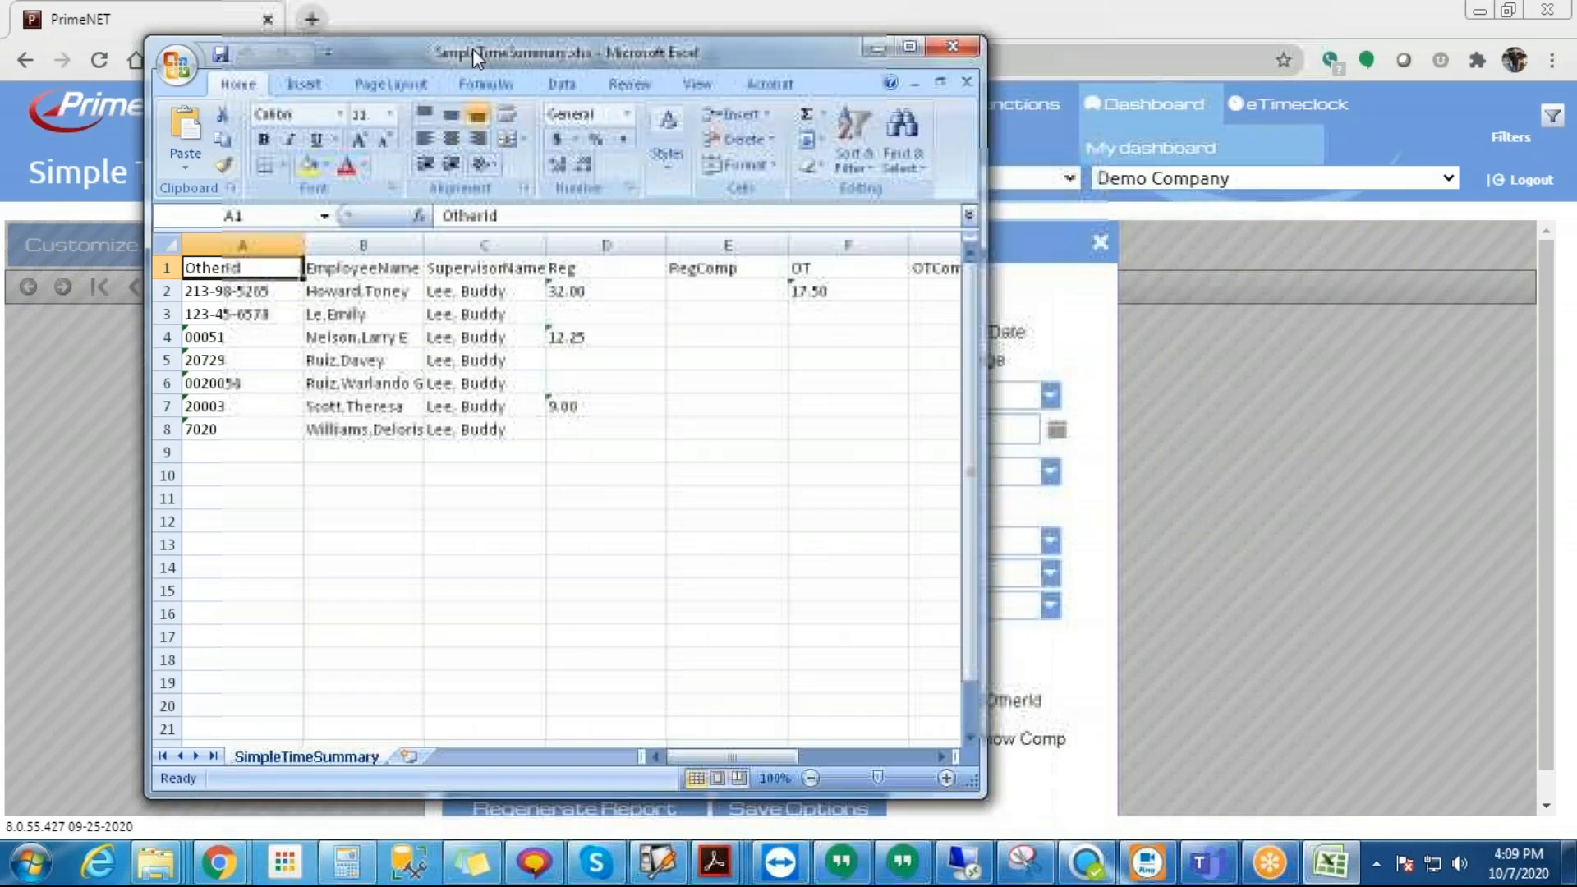
{"action": "left_click_drag", "start_coordinate": [976, 754], "coordinate": [1568, 789]}
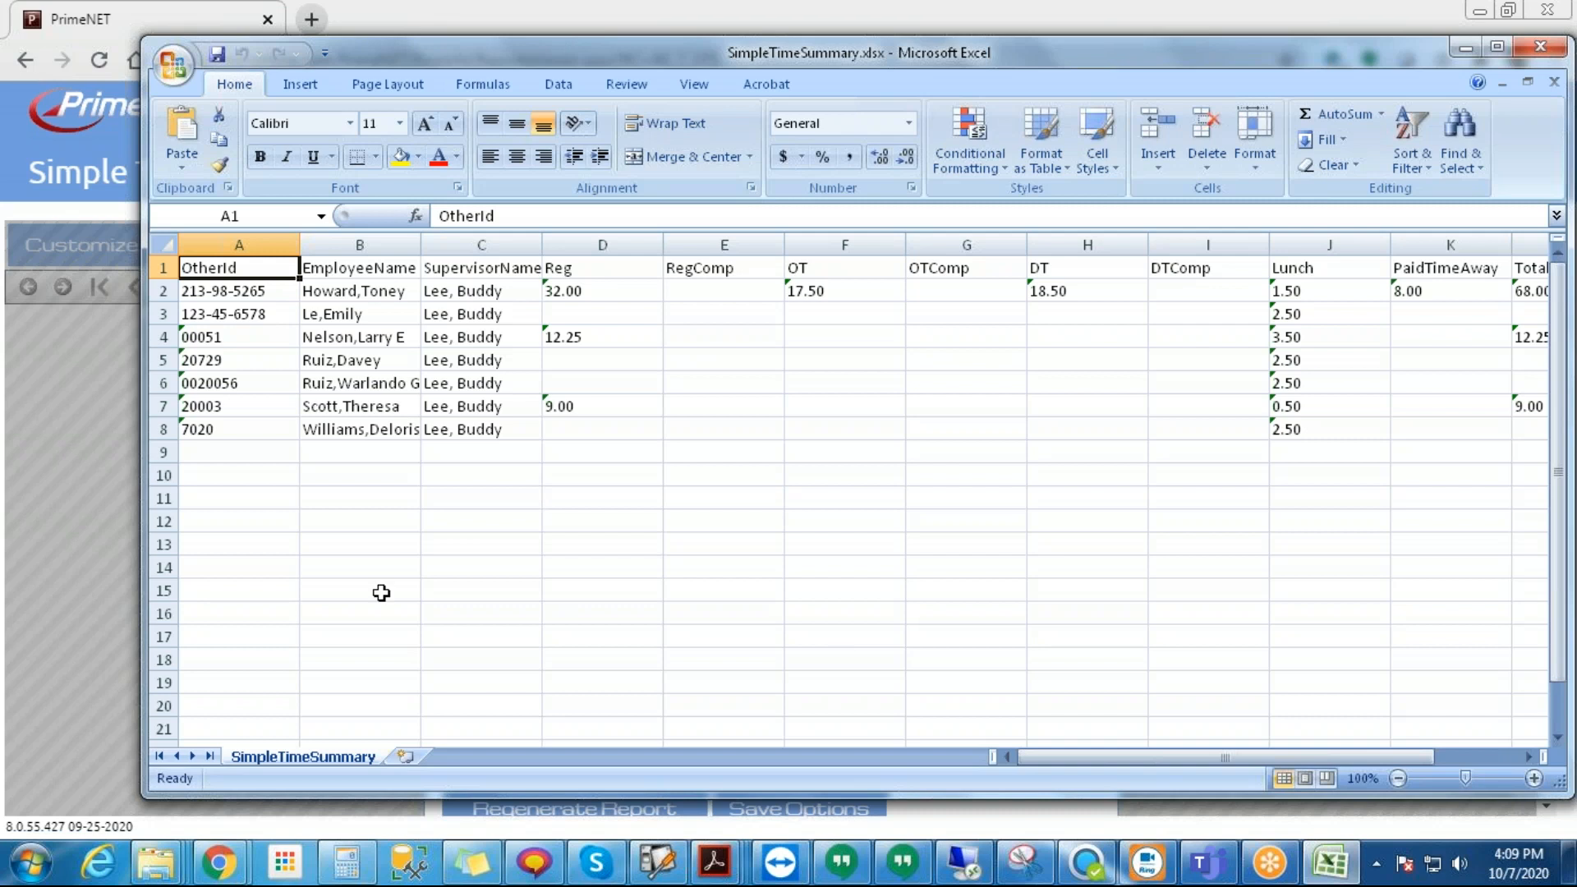
{"action": "left_click", "coordinate": [203, 332]}
{"action": "left_click", "coordinate": [210, 360]}
{"action": "left_click", "coordinate": [321, 362]}
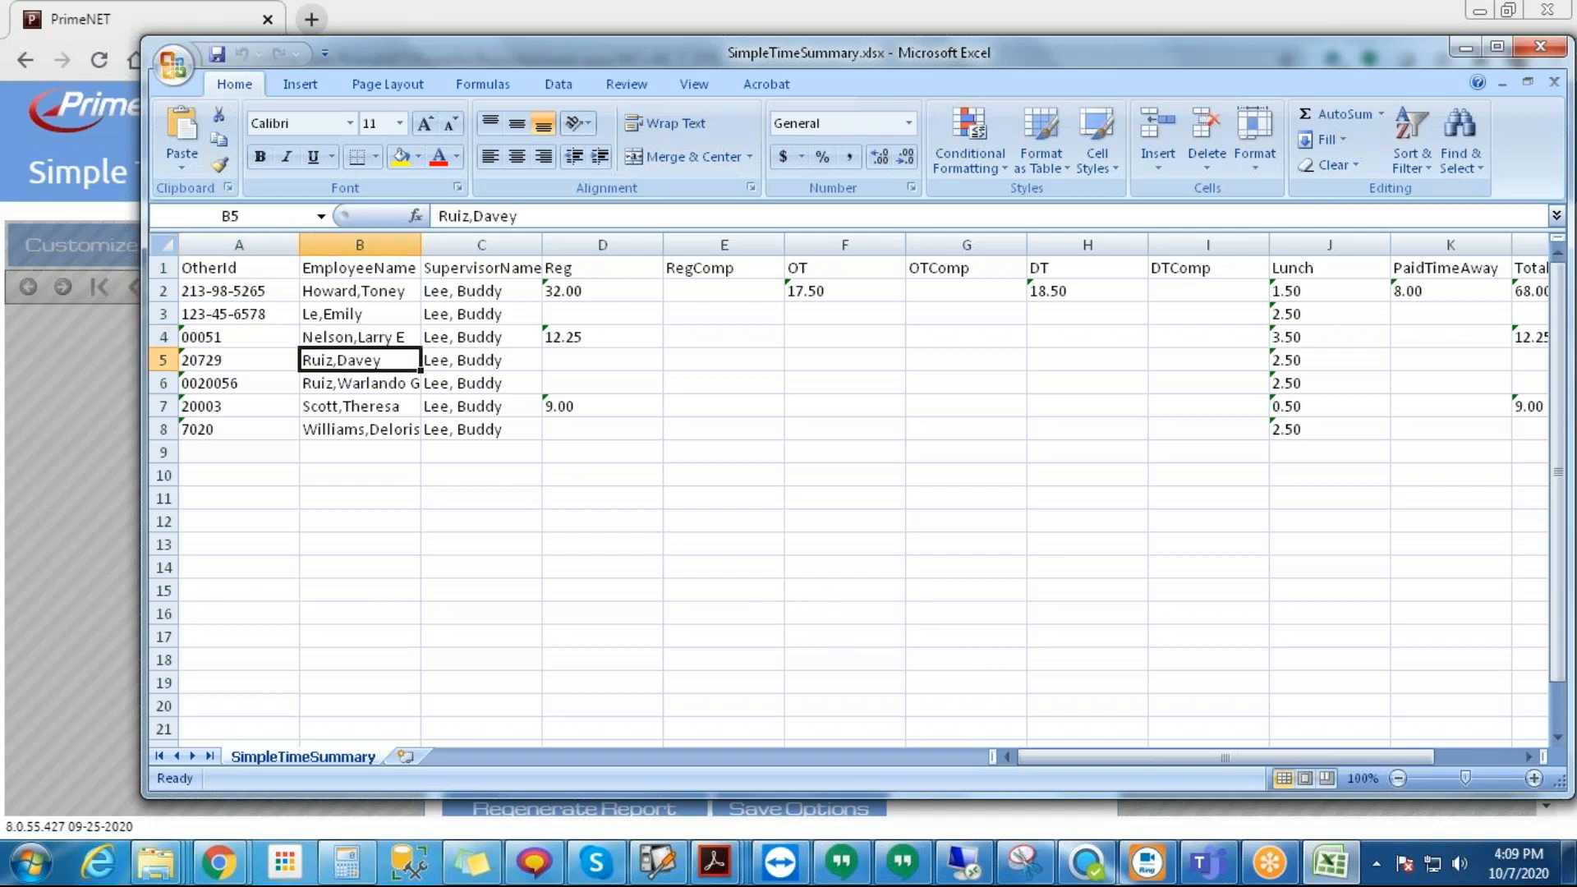
{"action": "left_click_drag", "start_coordinate": [350, 300], "coordinate": [345, 429]}
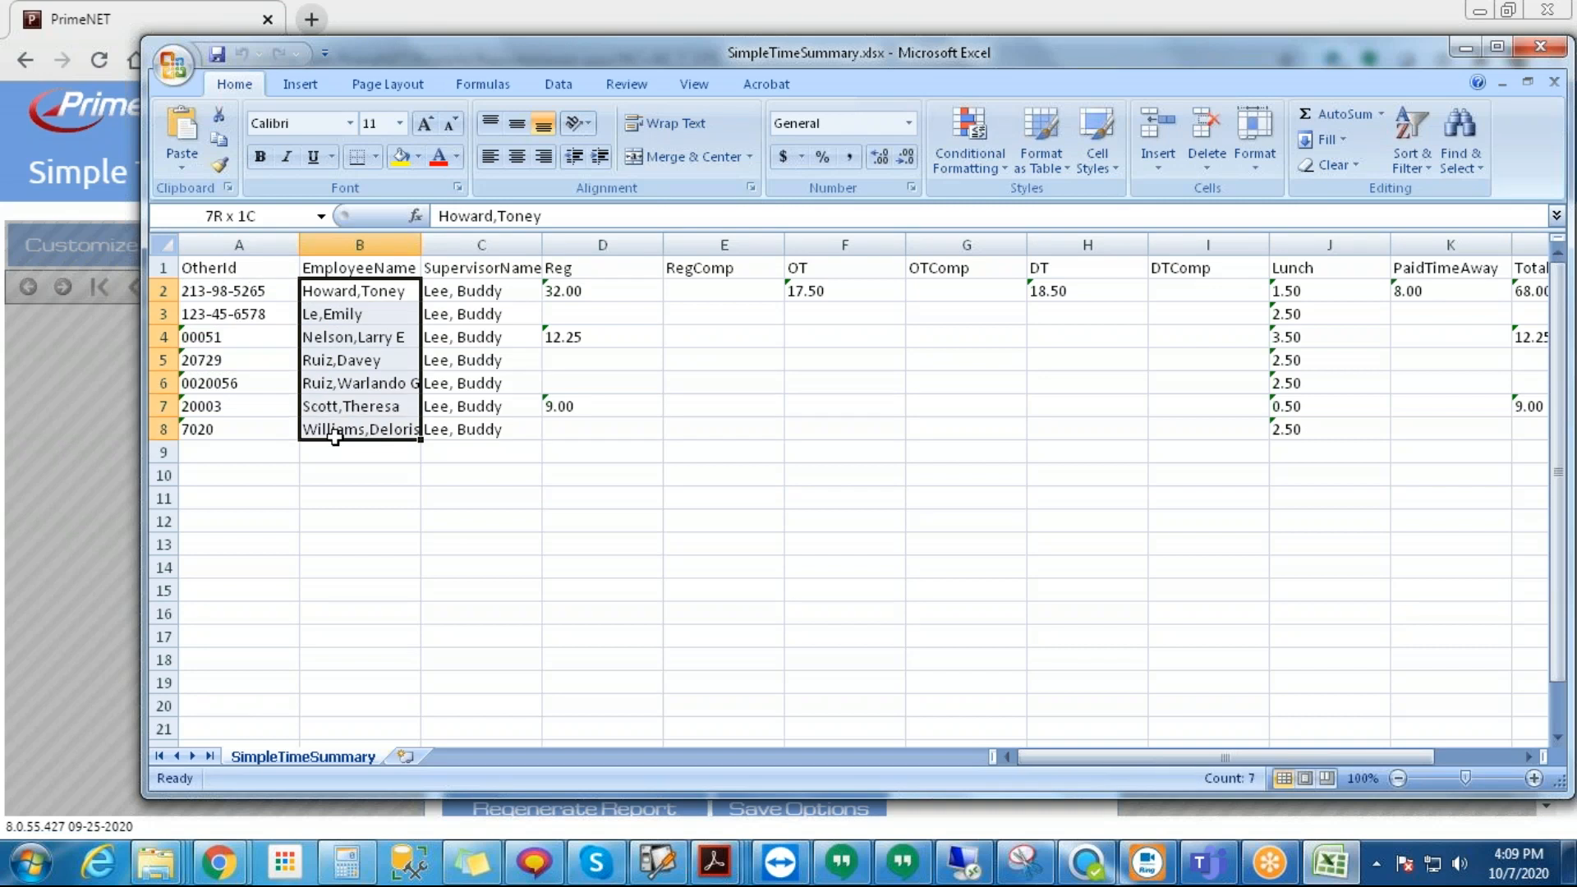
{"action": "right_click", "coordinate": [340, 362]}
{"action": "left_click", "coordinate": [393, 401]}
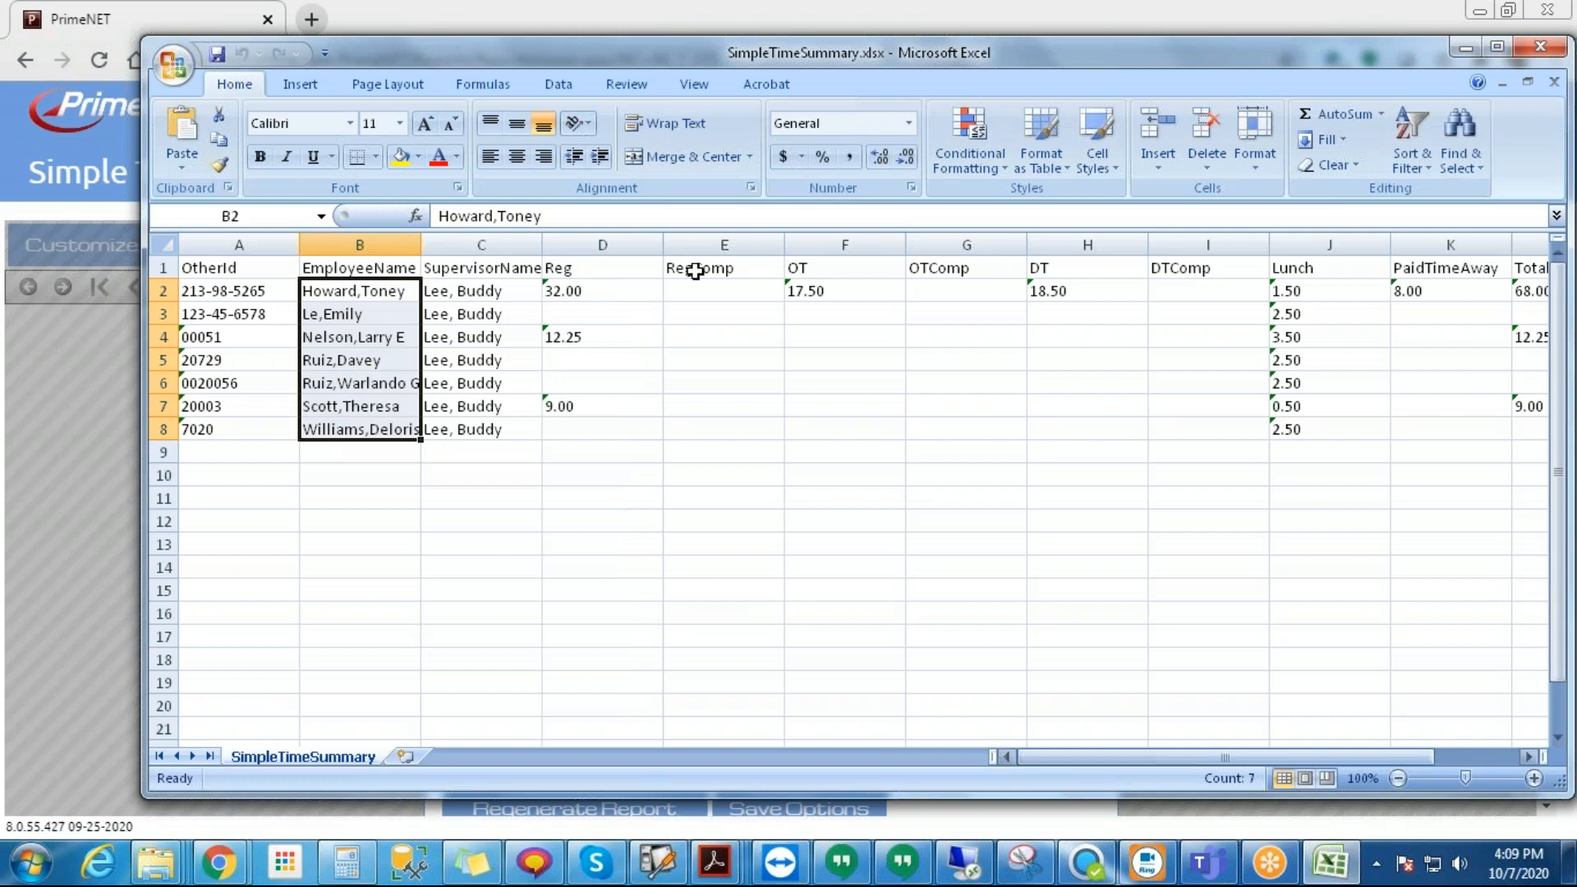
Look over the Reg, OT and DT columns and the ones up to TotalTime, and close the workbook
{"action": "left_click", "coordinate": [598, 292]}
{"action": "left_click", "coordinate": [589, 265]}
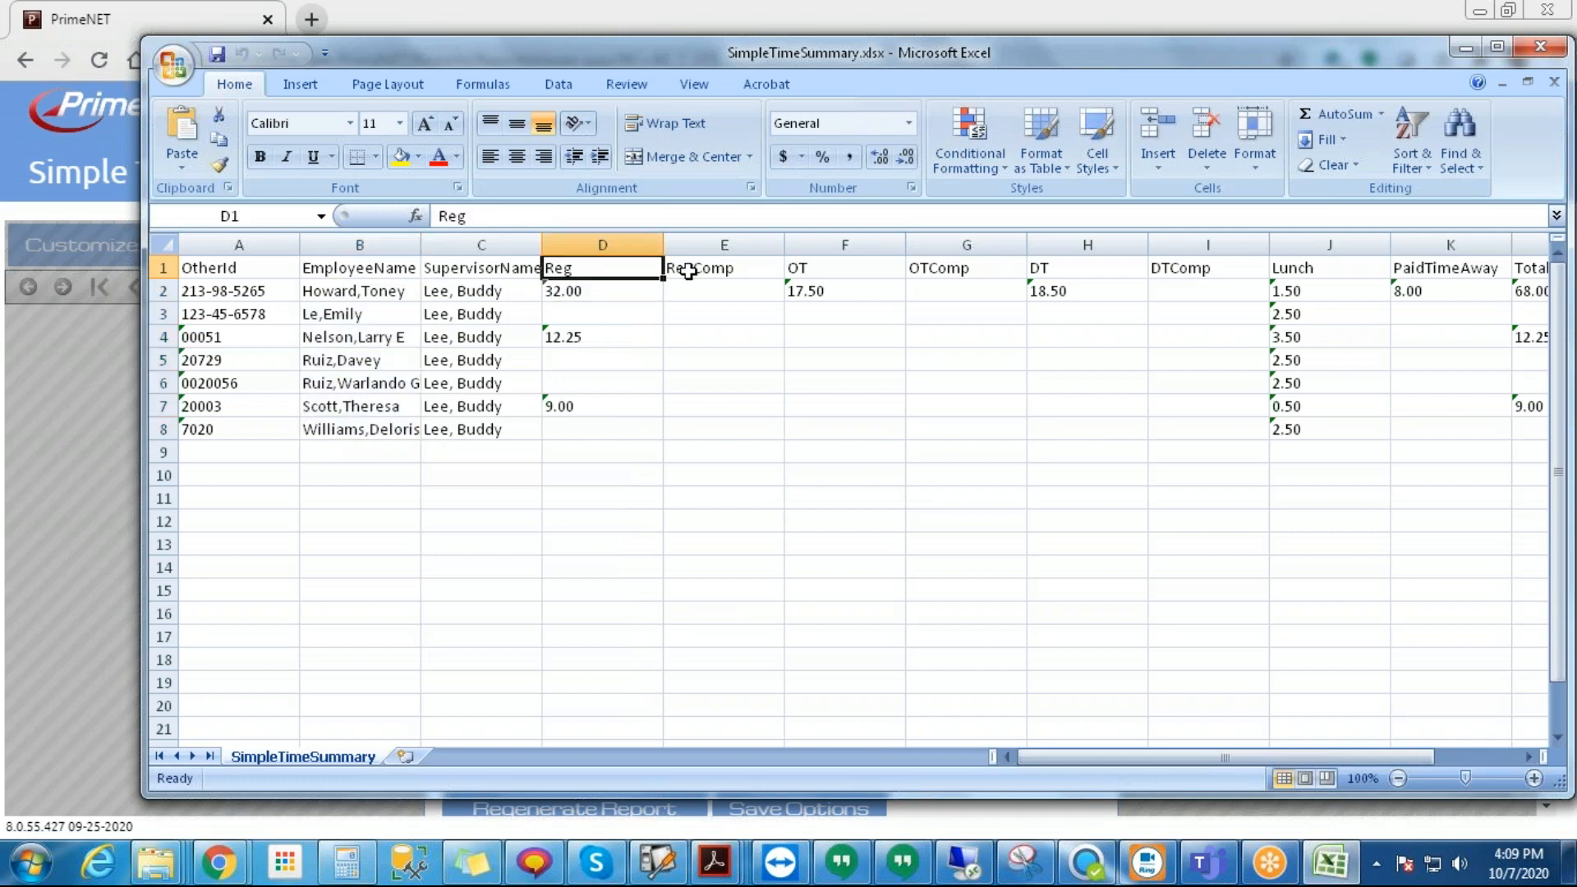
{"action": "left_click", "coordinate": [821, 263]}
{"action": "left_click", "coordinate": [1096, 267]}
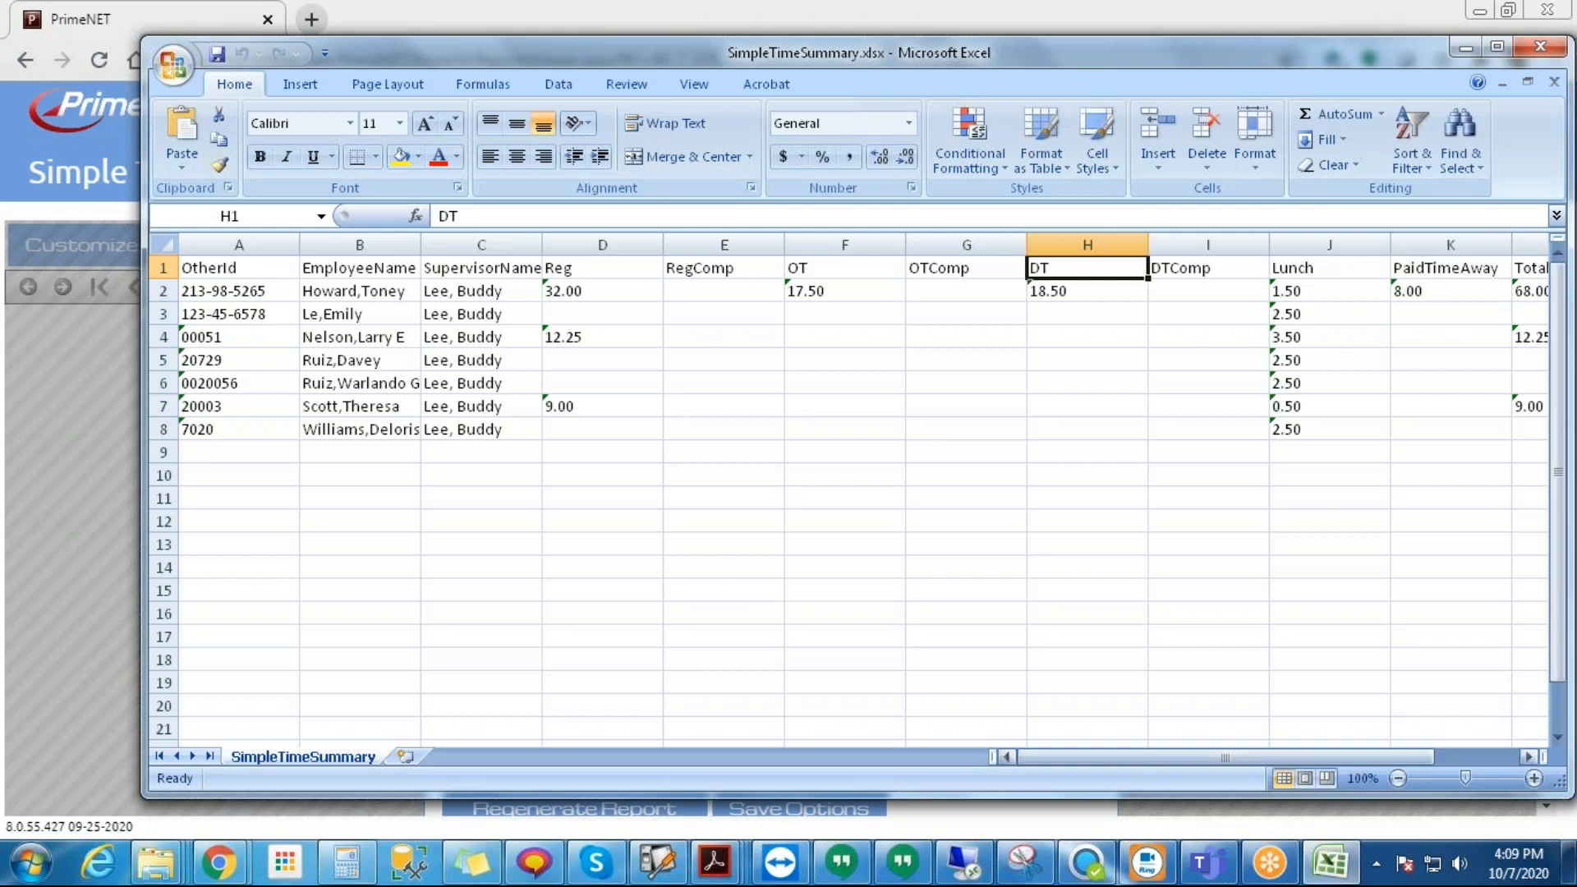
{"action": "left_click_drag", "start_coordinate": [1137, 759], "coordinate": [1220, 756]}
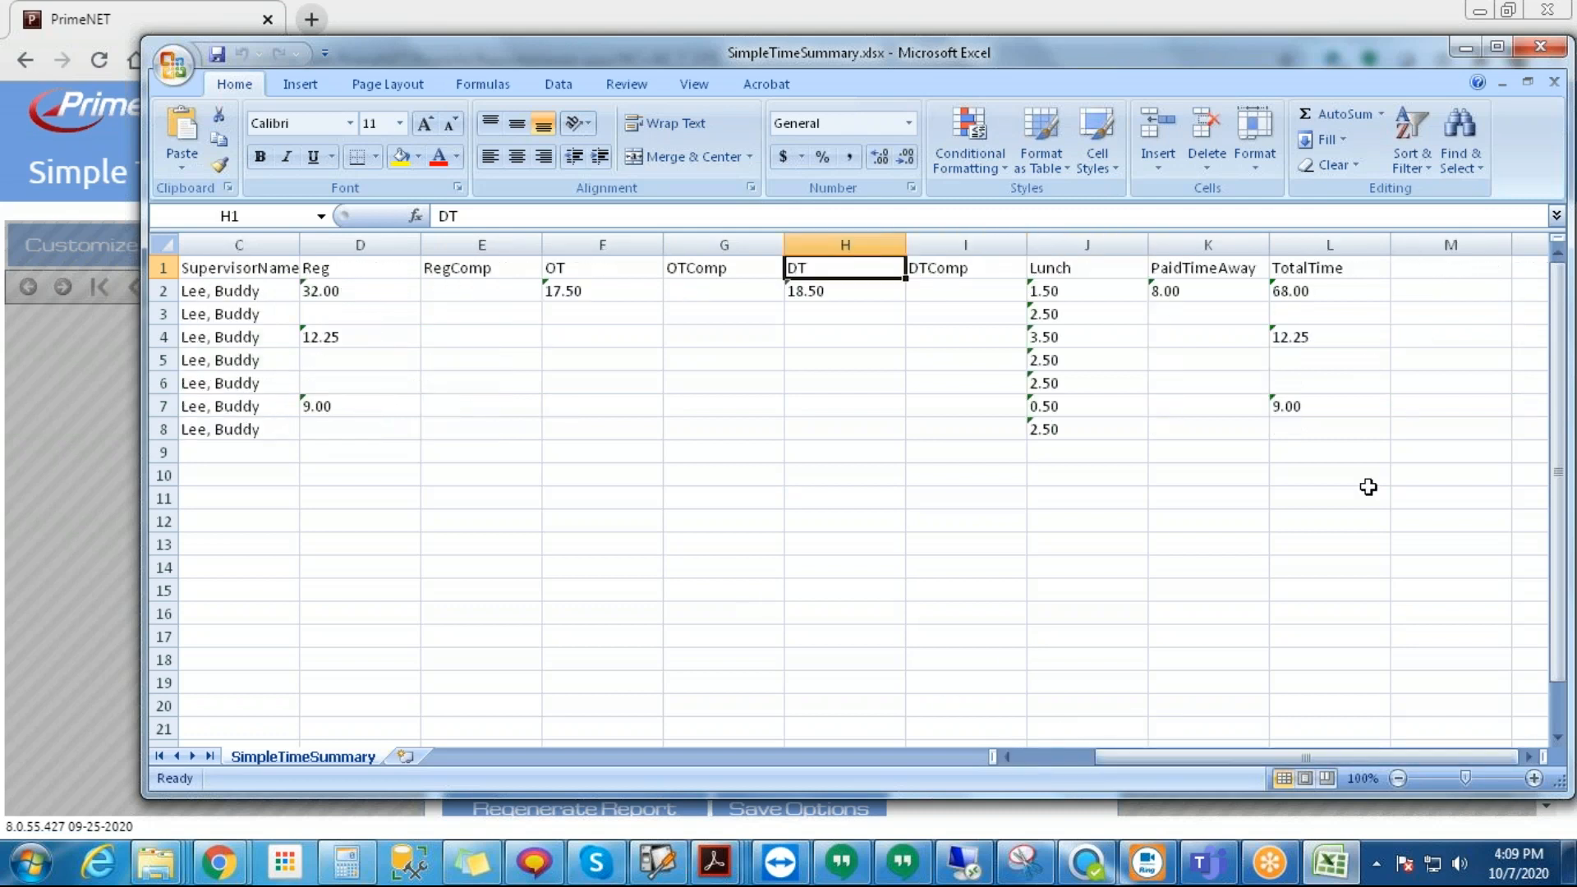
{"action": "left_click_drag", "start_coordinate": [1345, 758], "coordinate": [993, 756]}
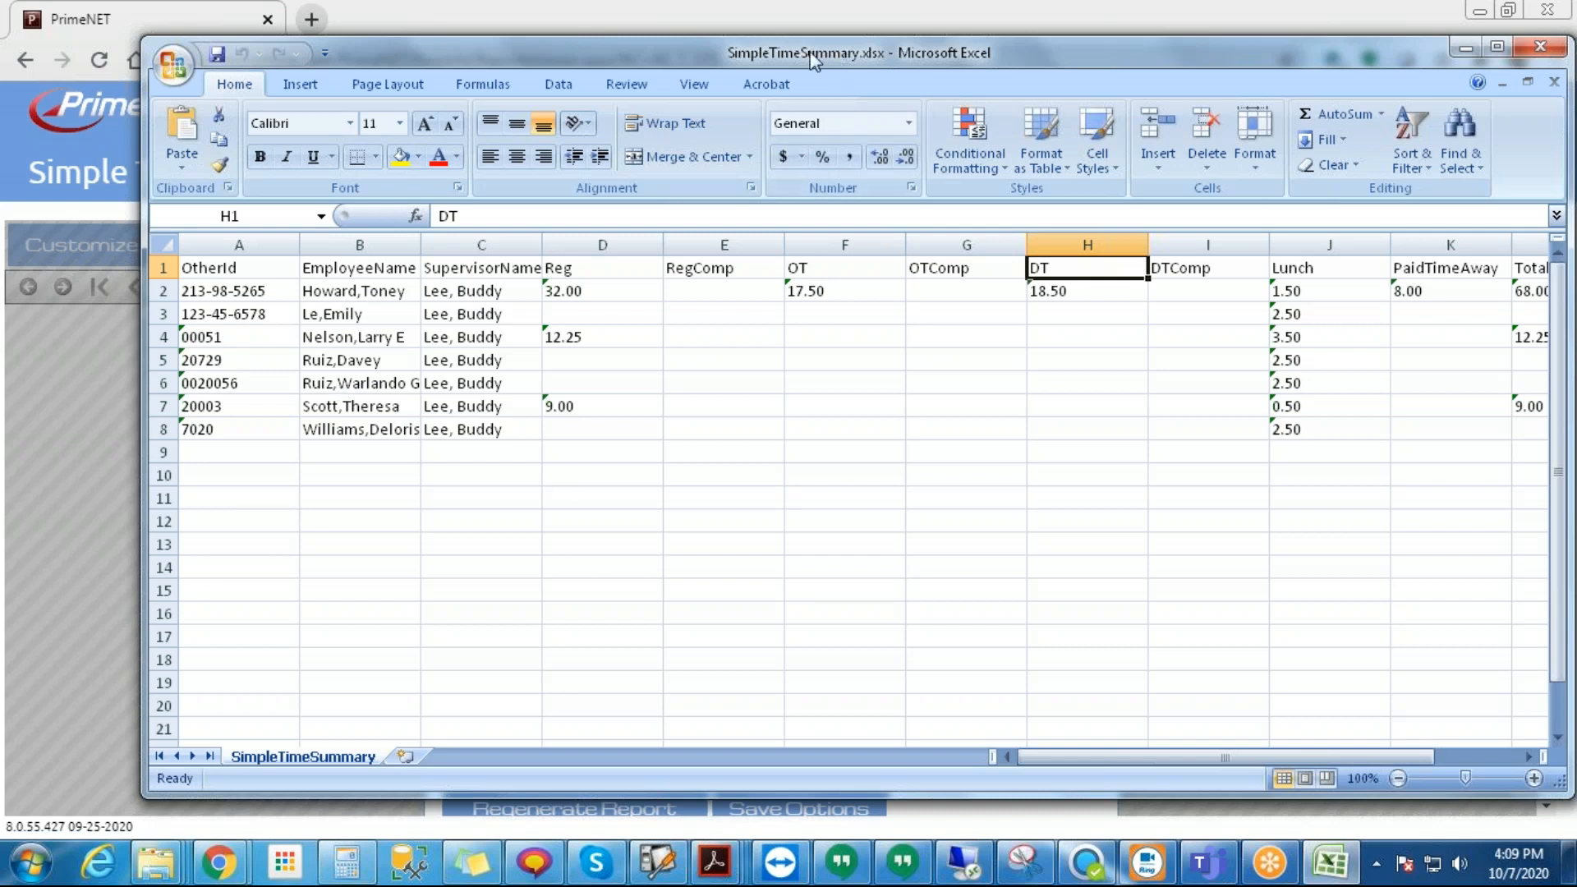
{"action": "left_click_drag", "start_coordinate": [811, 53], "coordinate": [663, 148]}
{"action": "left_click", "coordinate": [1394, 140]}
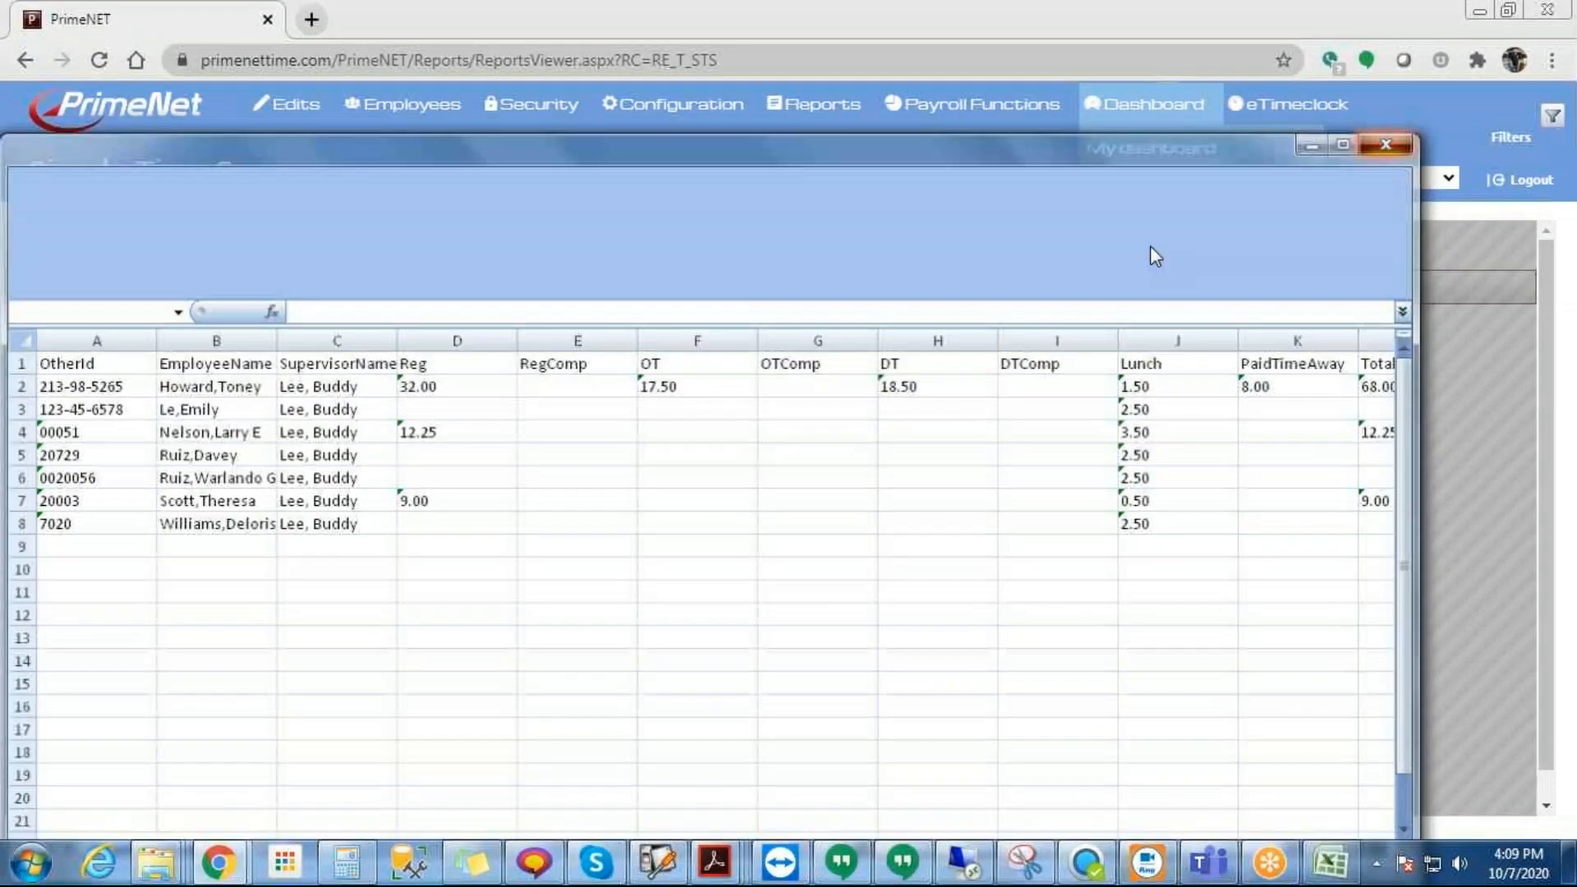